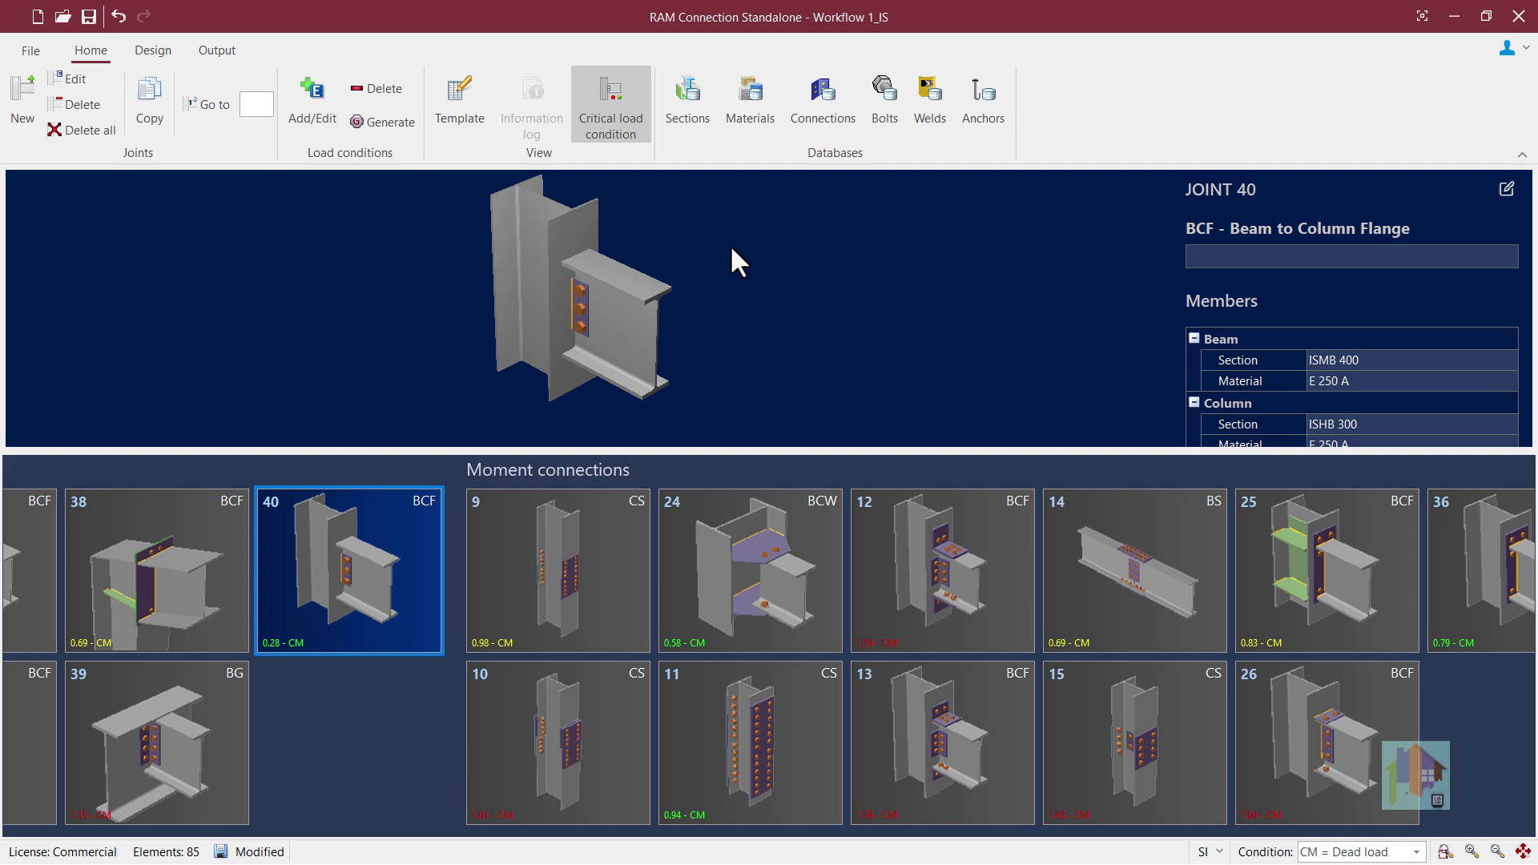
Look over the basic and smart shear connection types available for assignment to joint 40
left_click(167, 64)
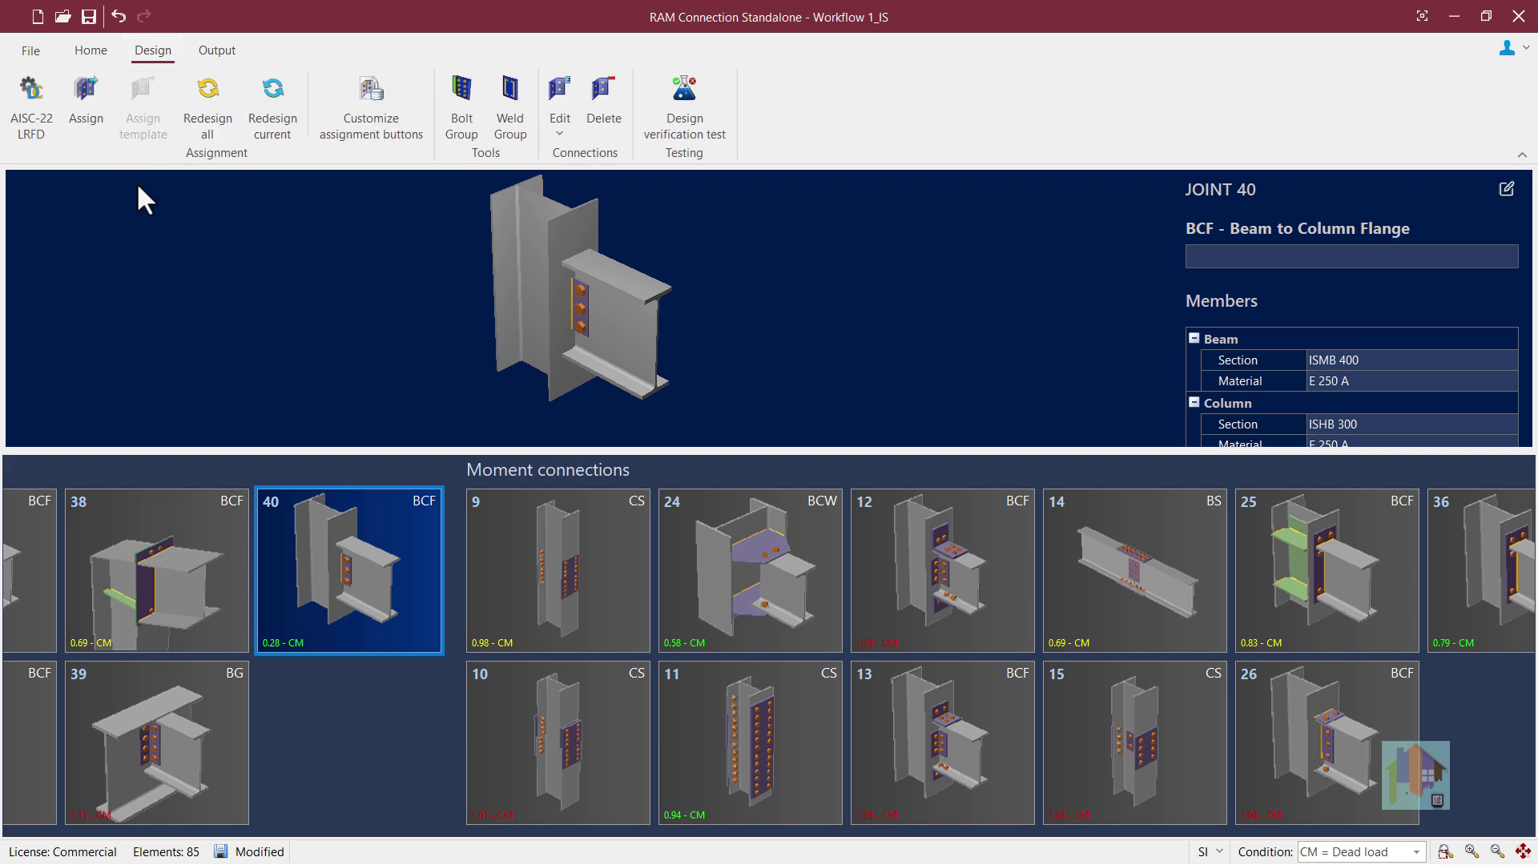
left_click(92, 105)
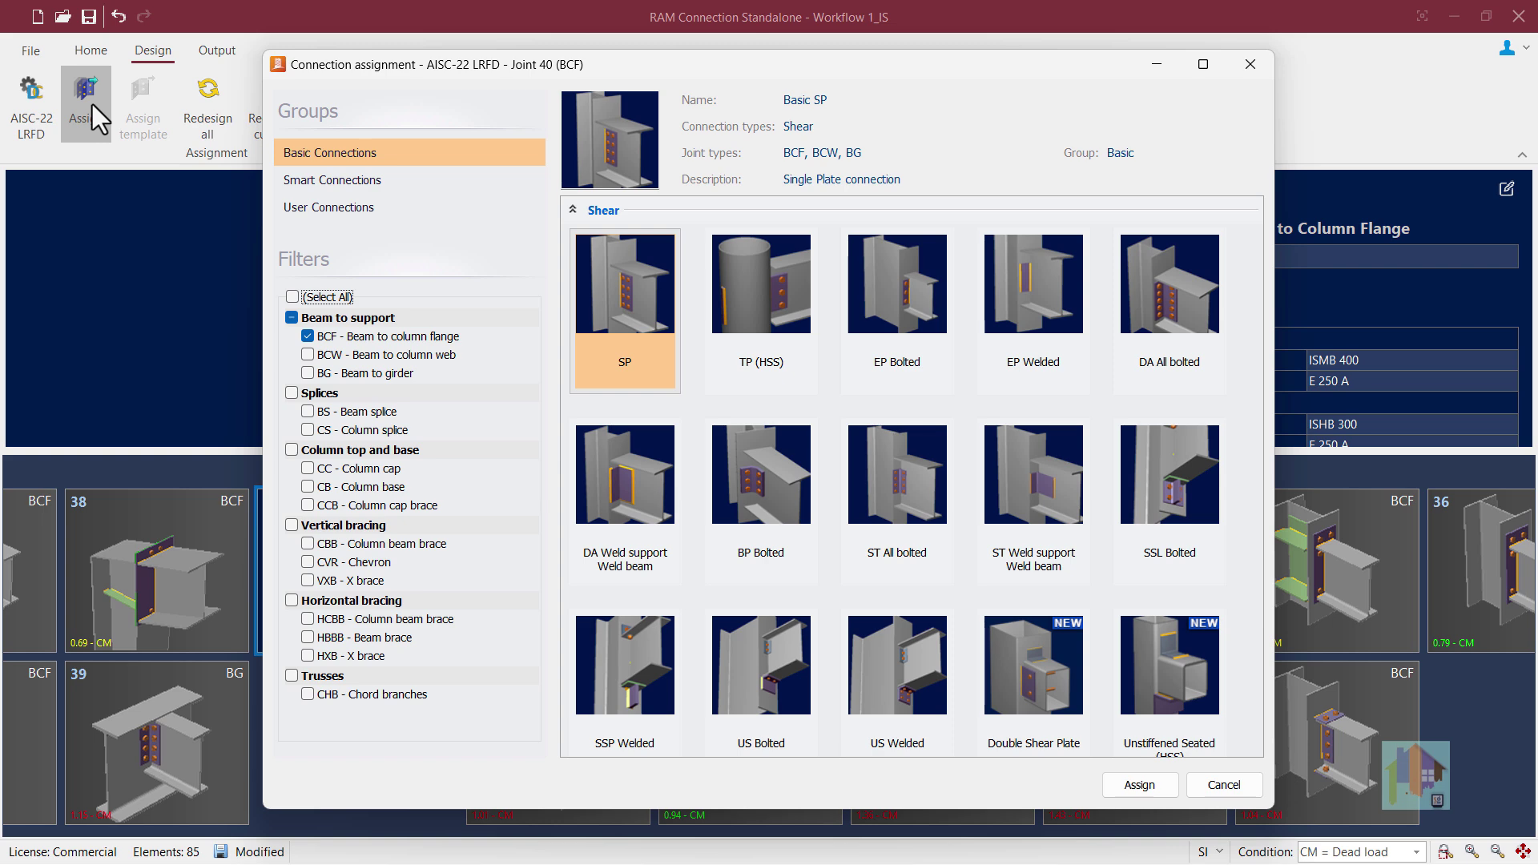
left_click(327, 182)
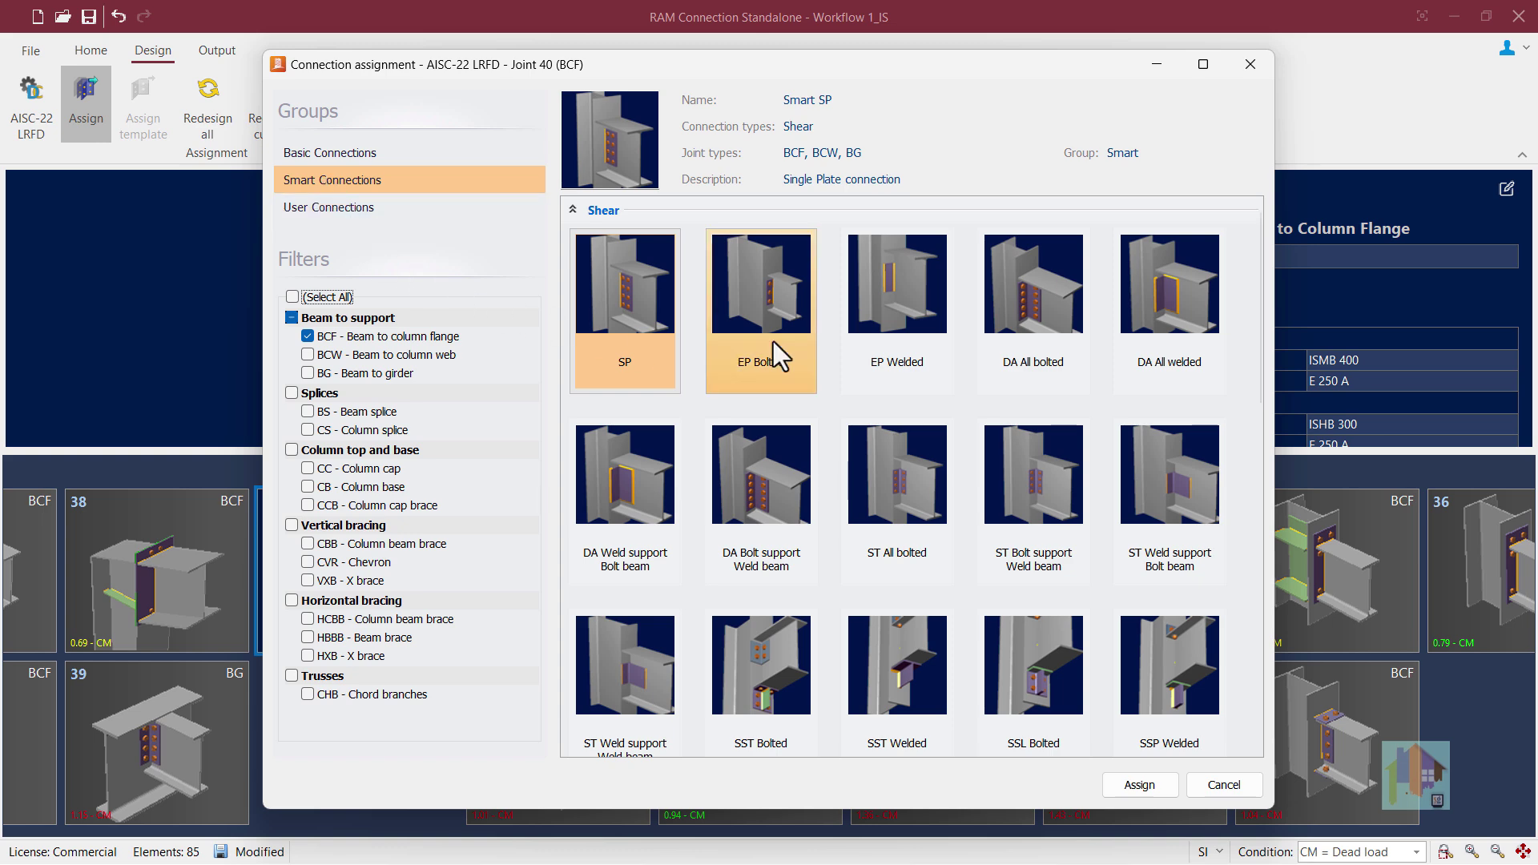
left_click(1251, 65)
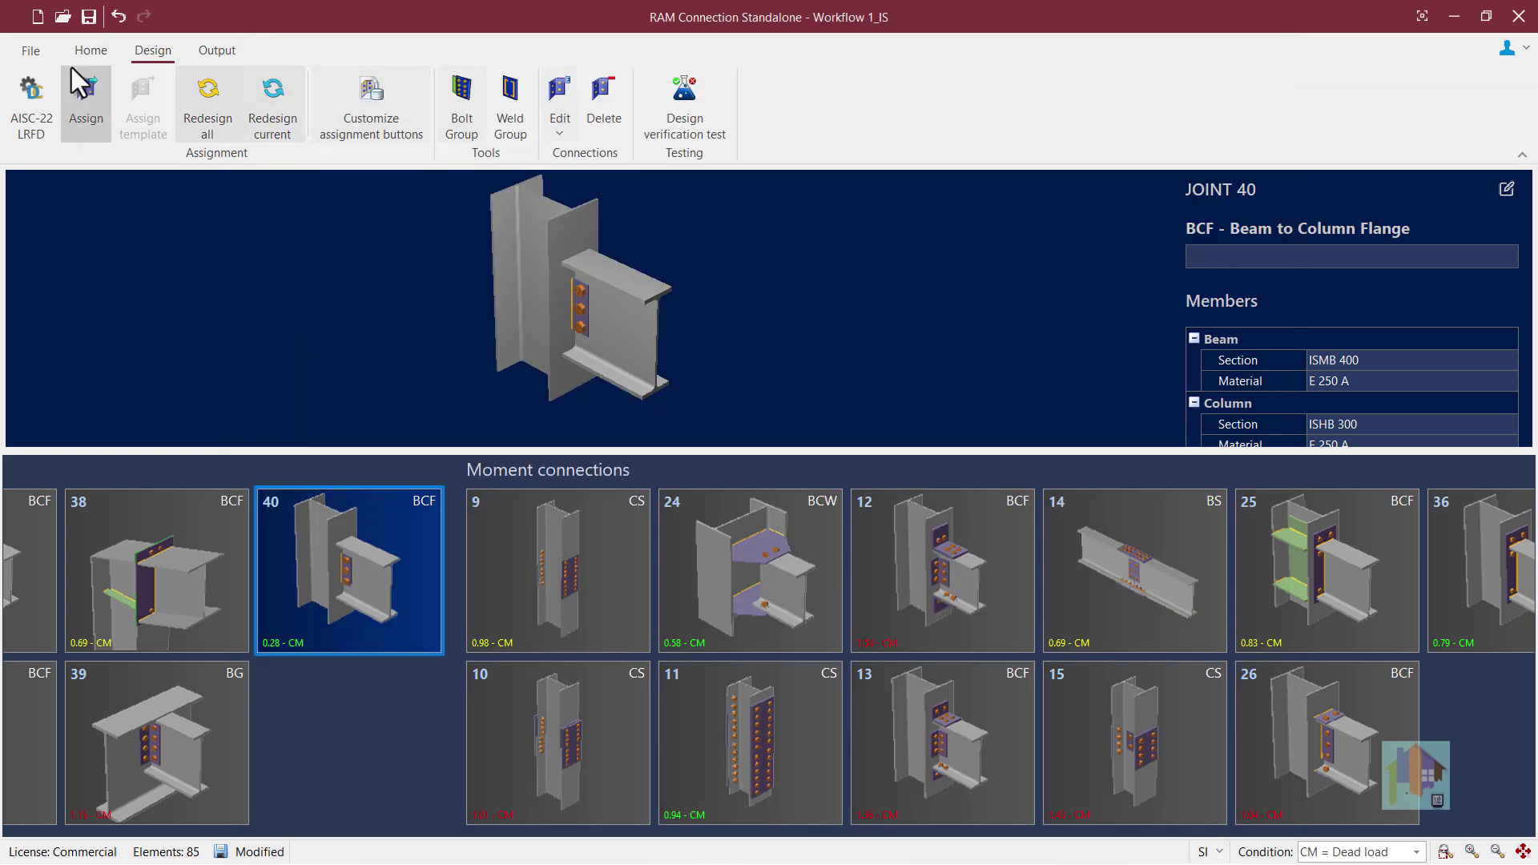
Examine the United States connection templates for Standard Tee BCF and Through Plate BCW, and hide the template list
left_click(90, 52)
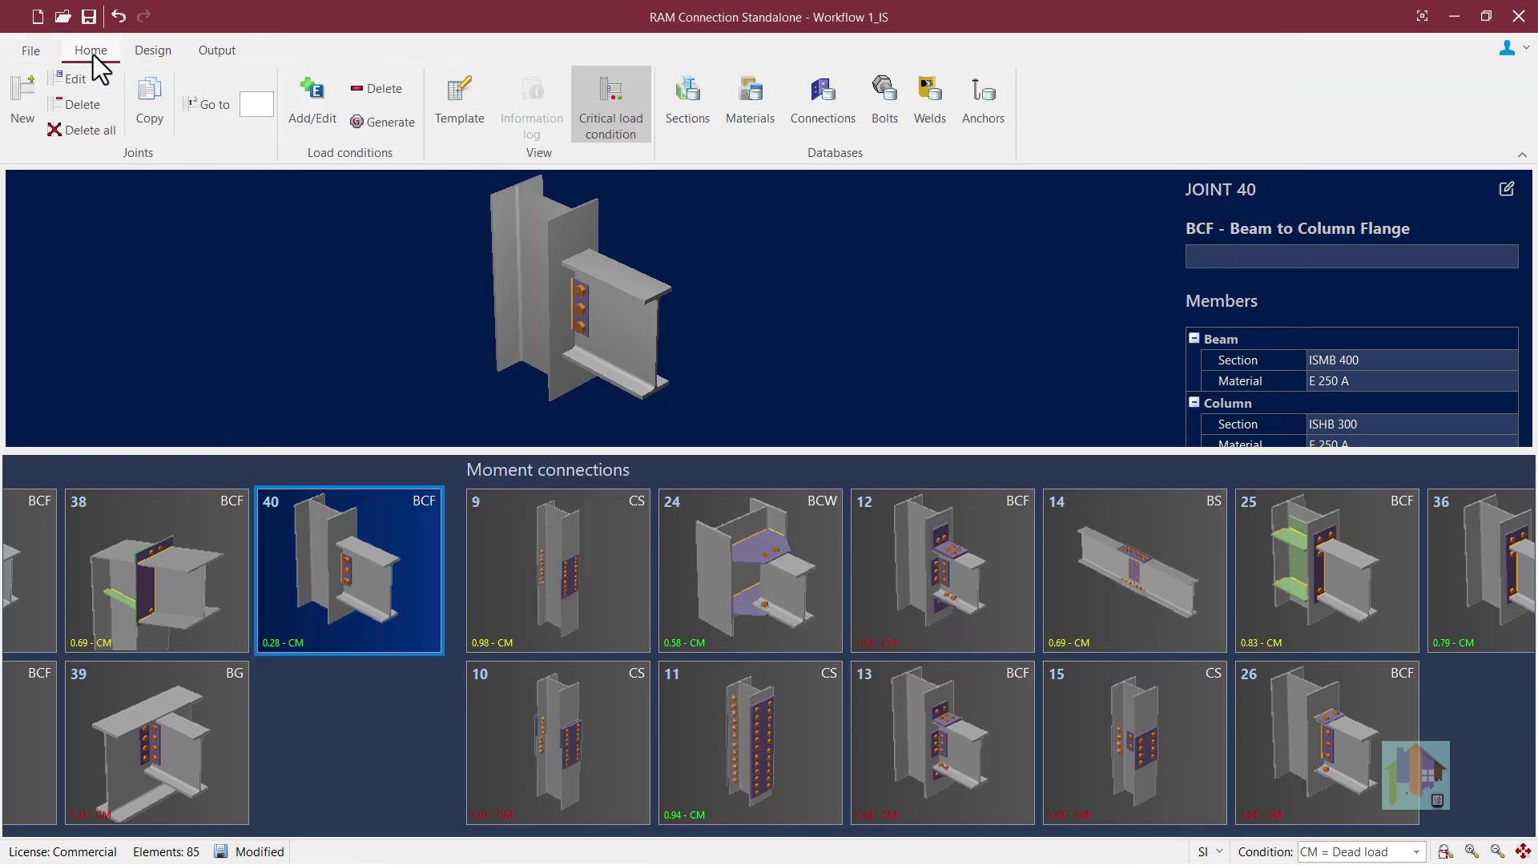
left_click(450, 117)
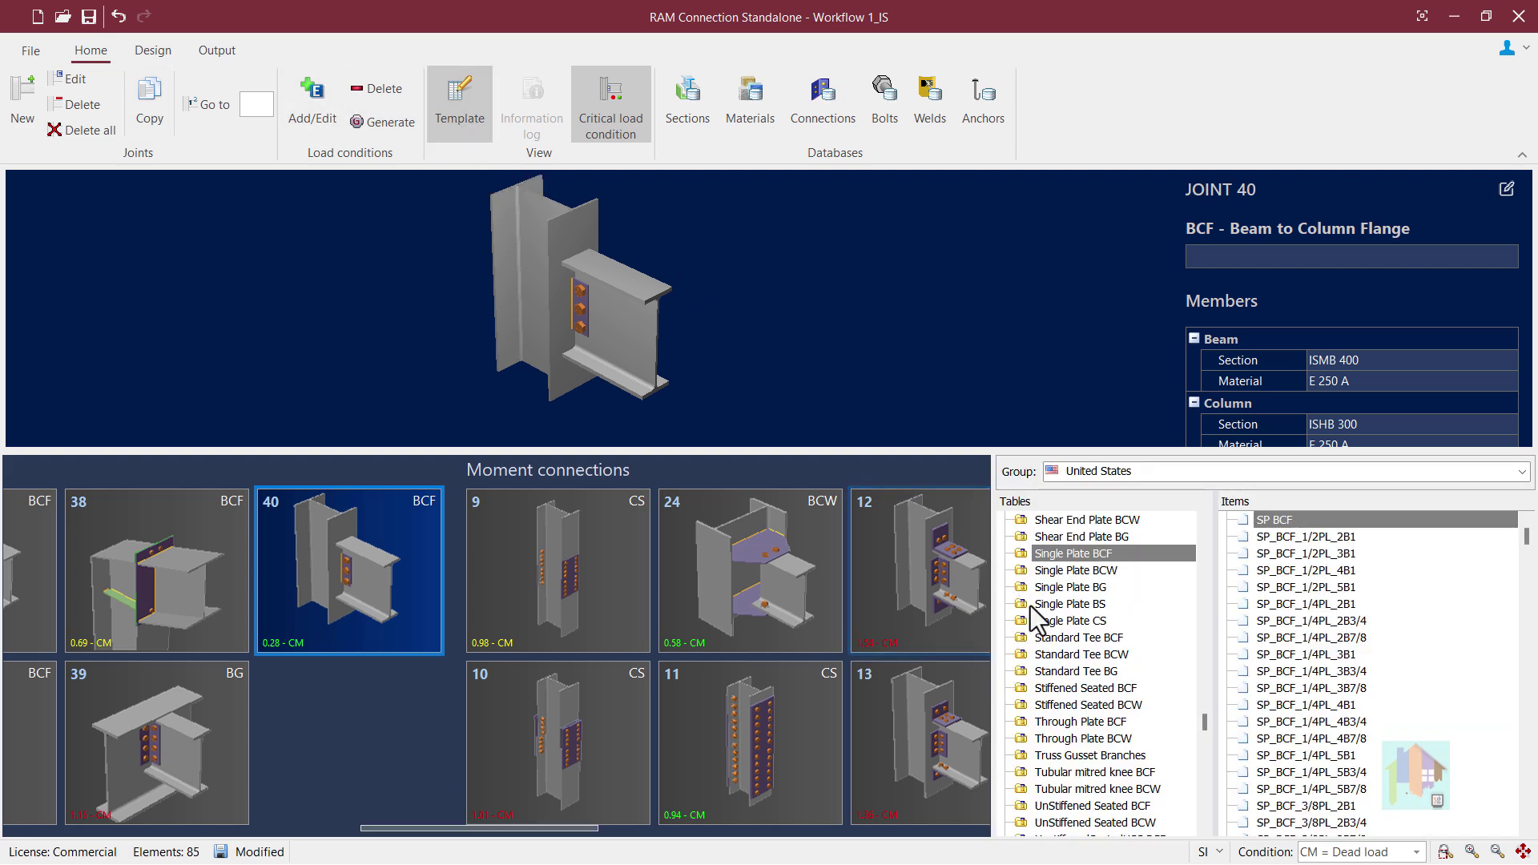
left_click(1061, 644)
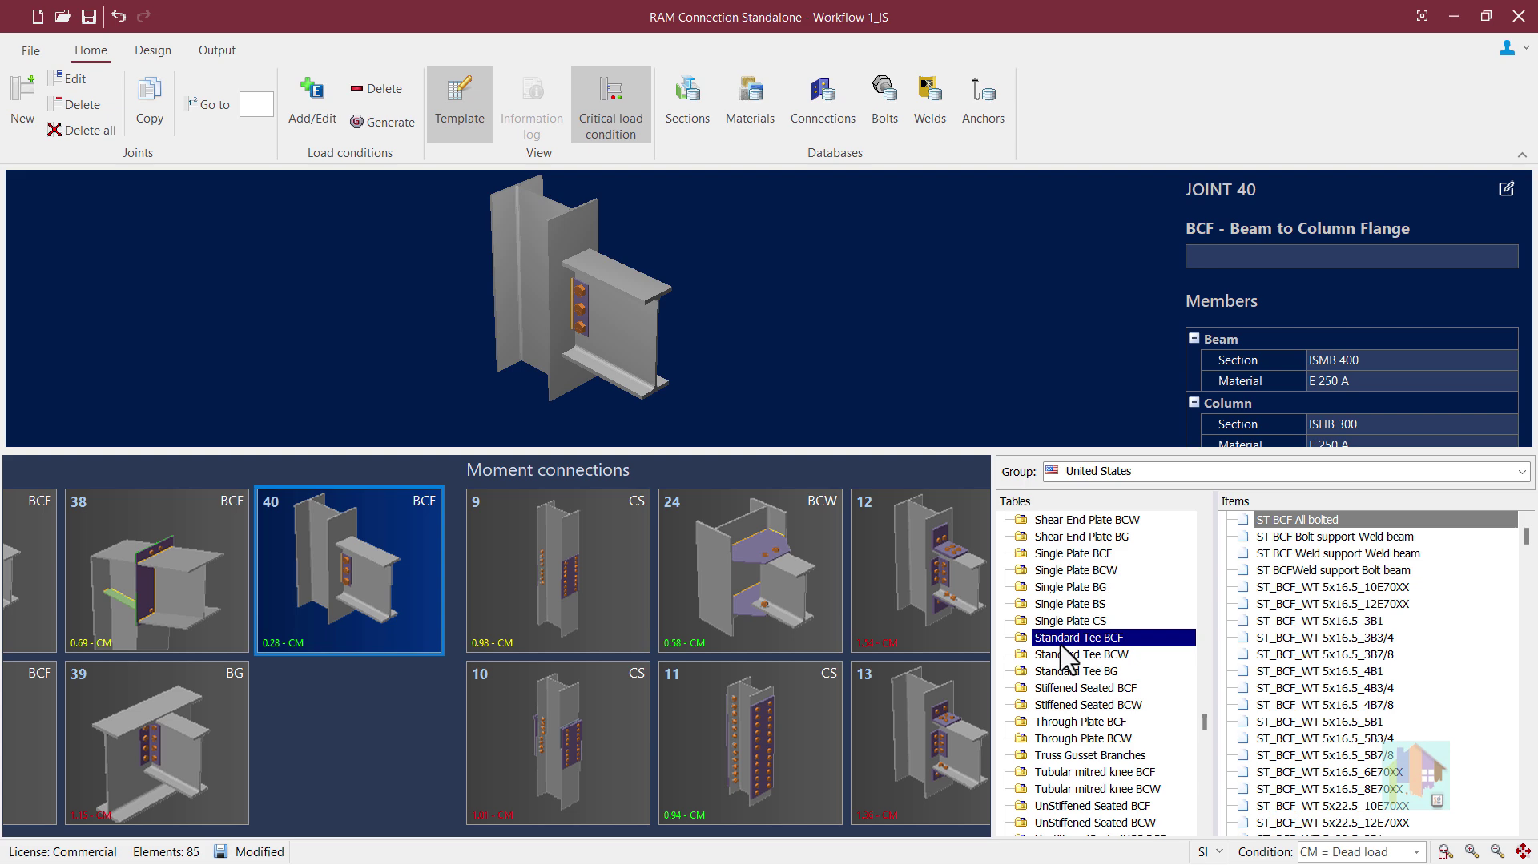
scroll(1061, 645, "down", 2)
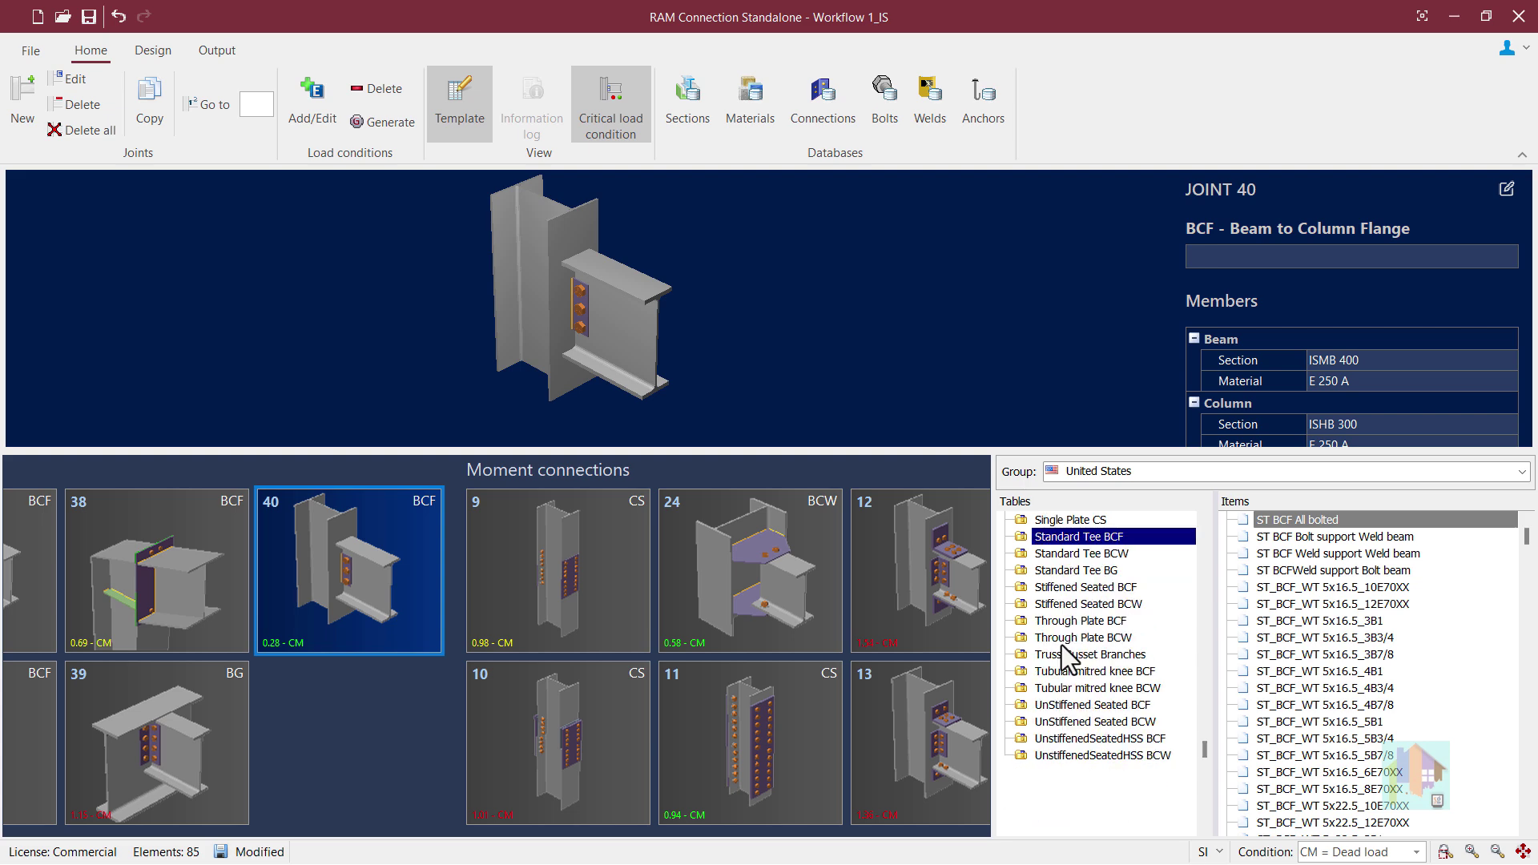
left_click(1061, 645)
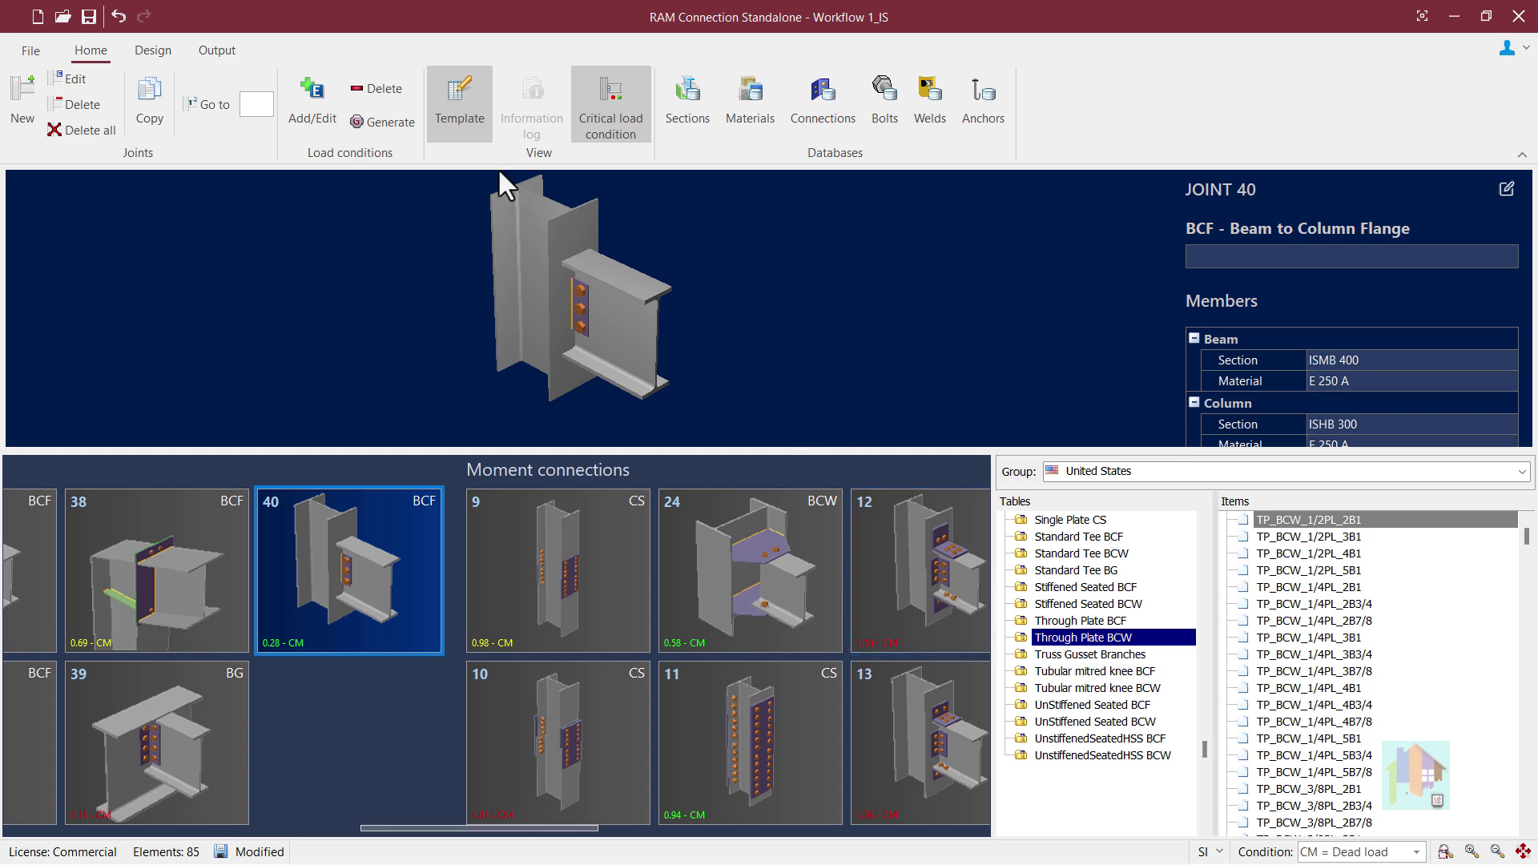
left_click(465, 128)
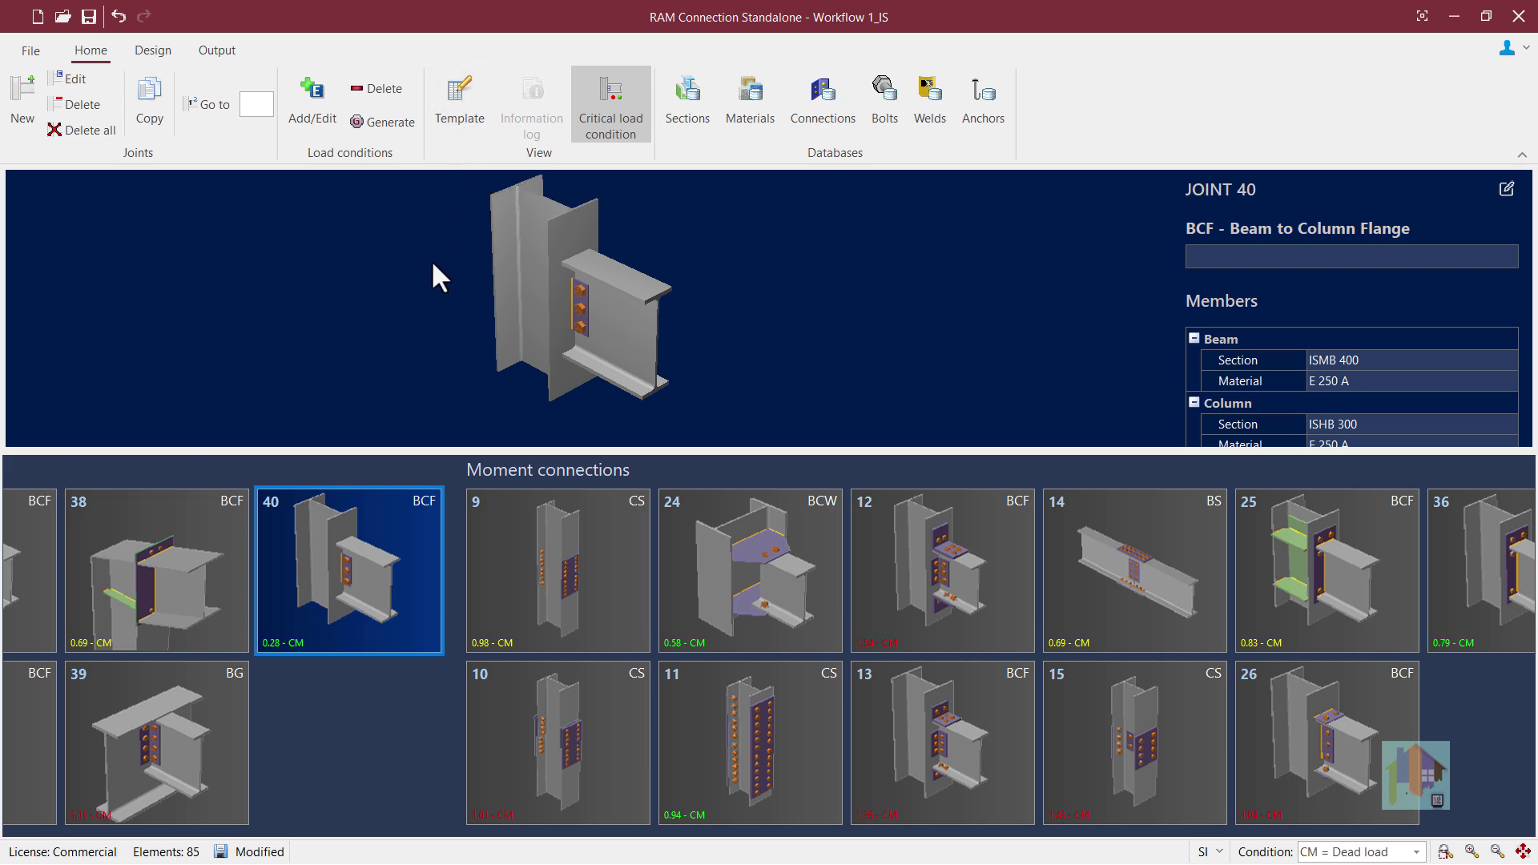
Review joint 40's property data and member loads, and view the generator files for load combinations
double_click(392, 564)
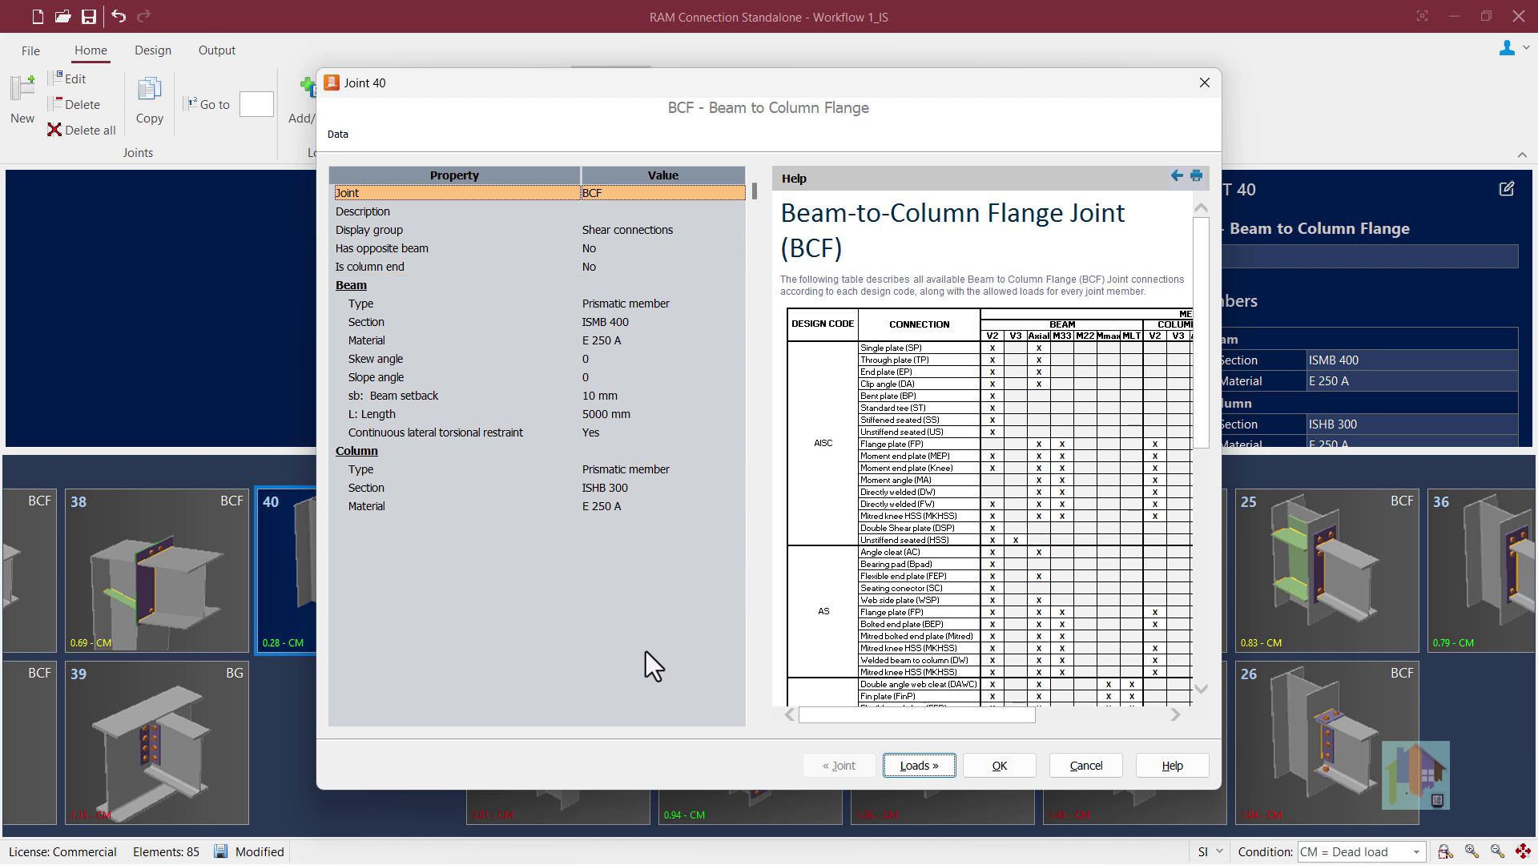
left_click(926, 762)
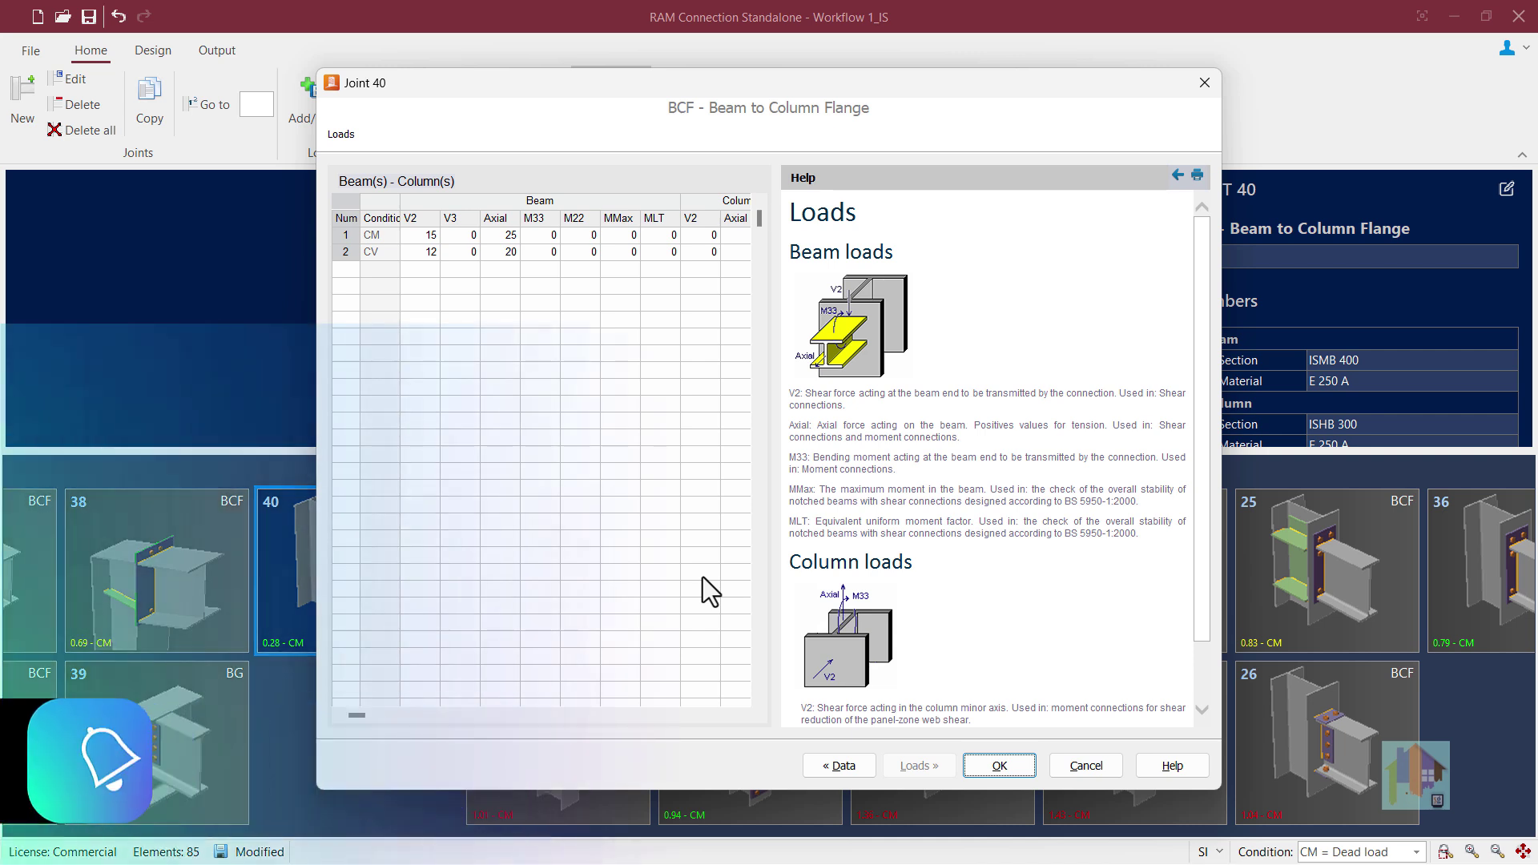
left_click(999, 765)
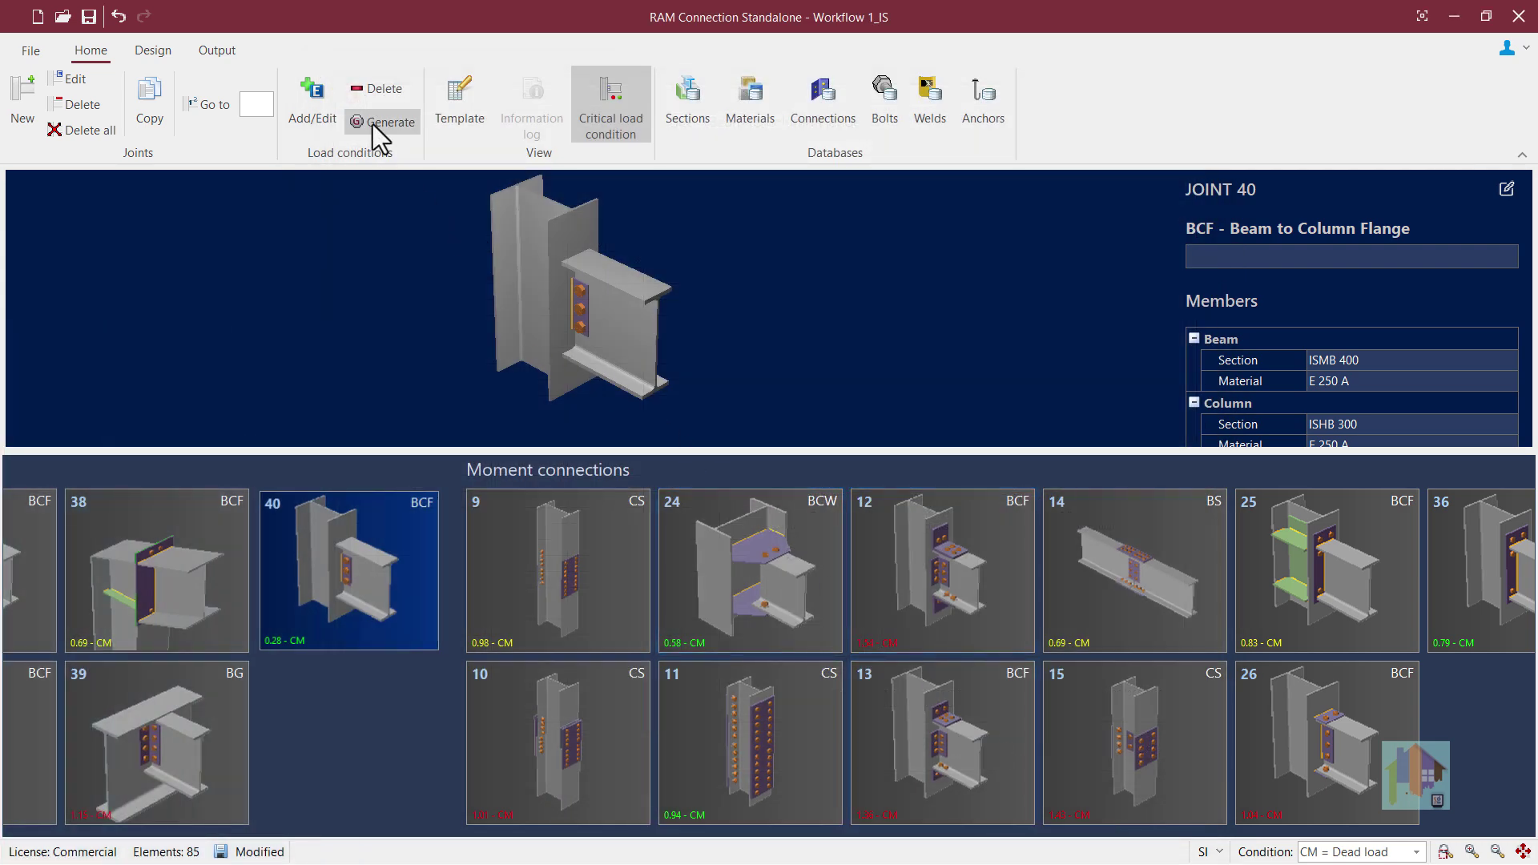
left_click(373, 123)
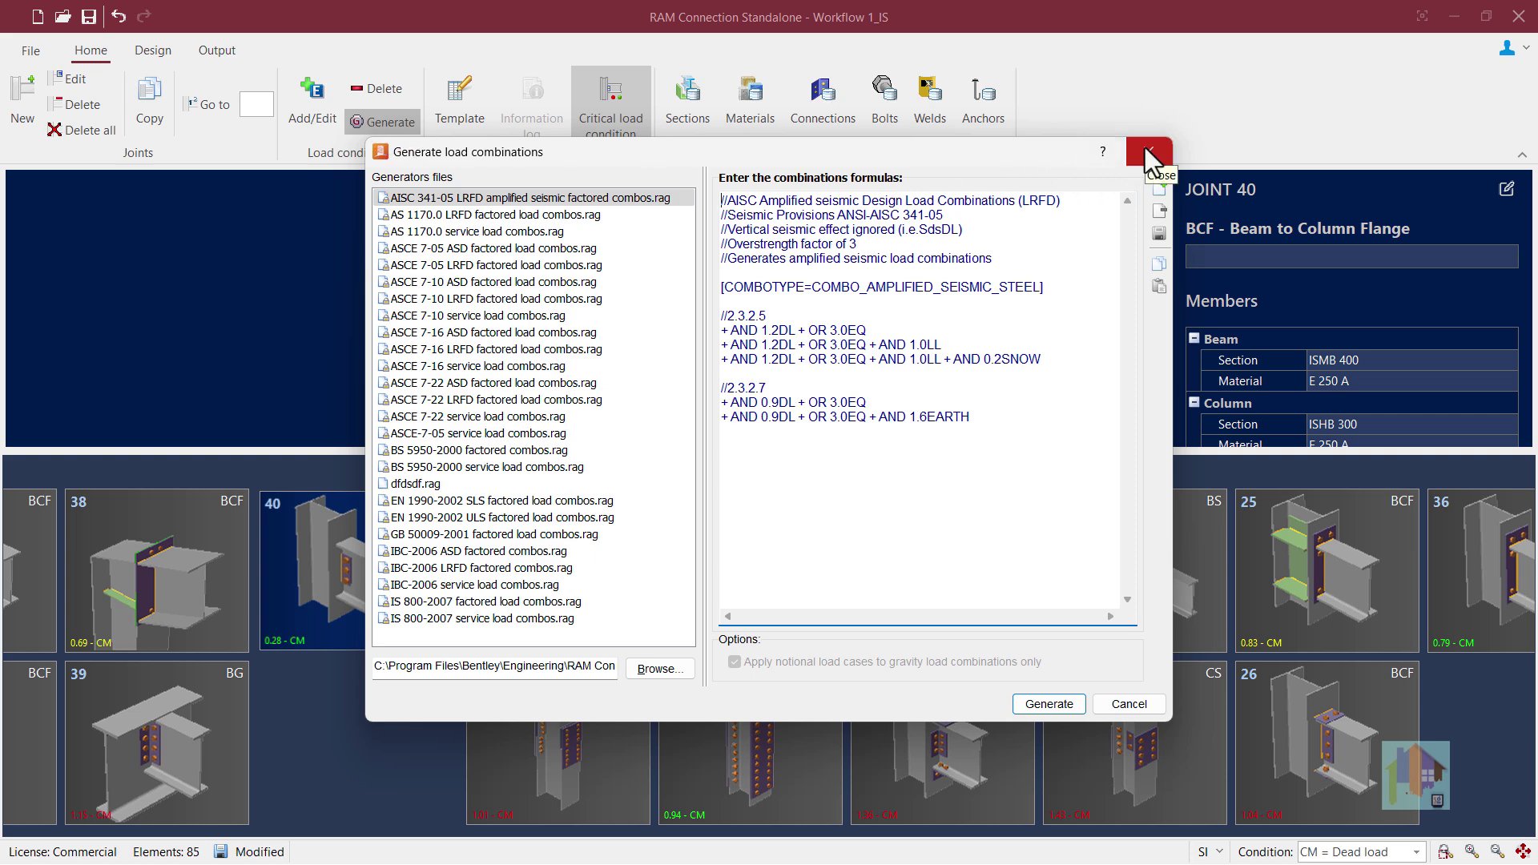
left_click(1146, 151)
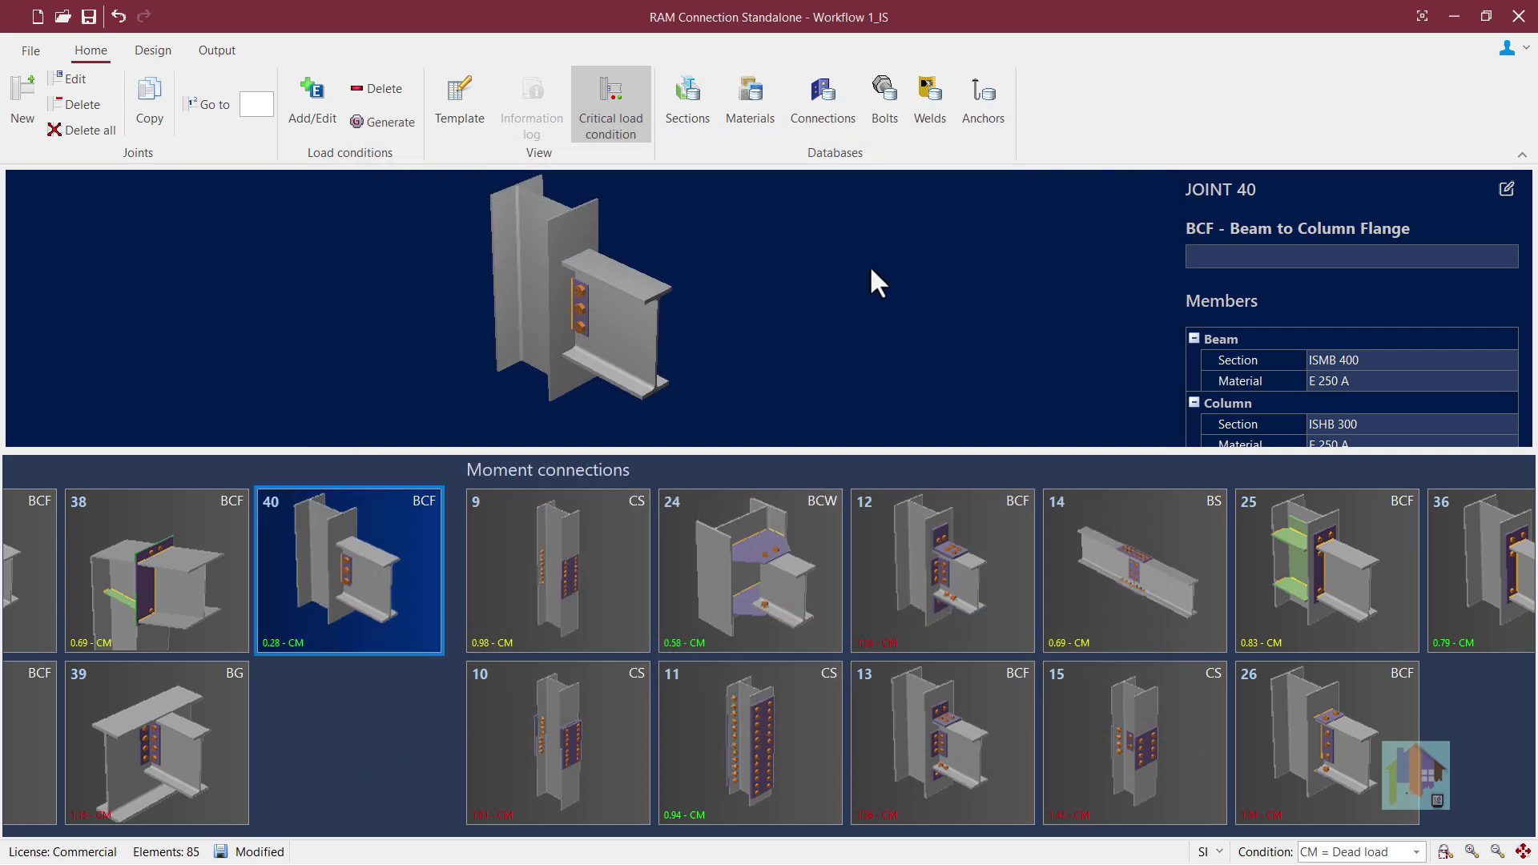
Select joint 40 and choose AISC-16 LRFD as the design code in the connection design settings
left_click(154, 51)
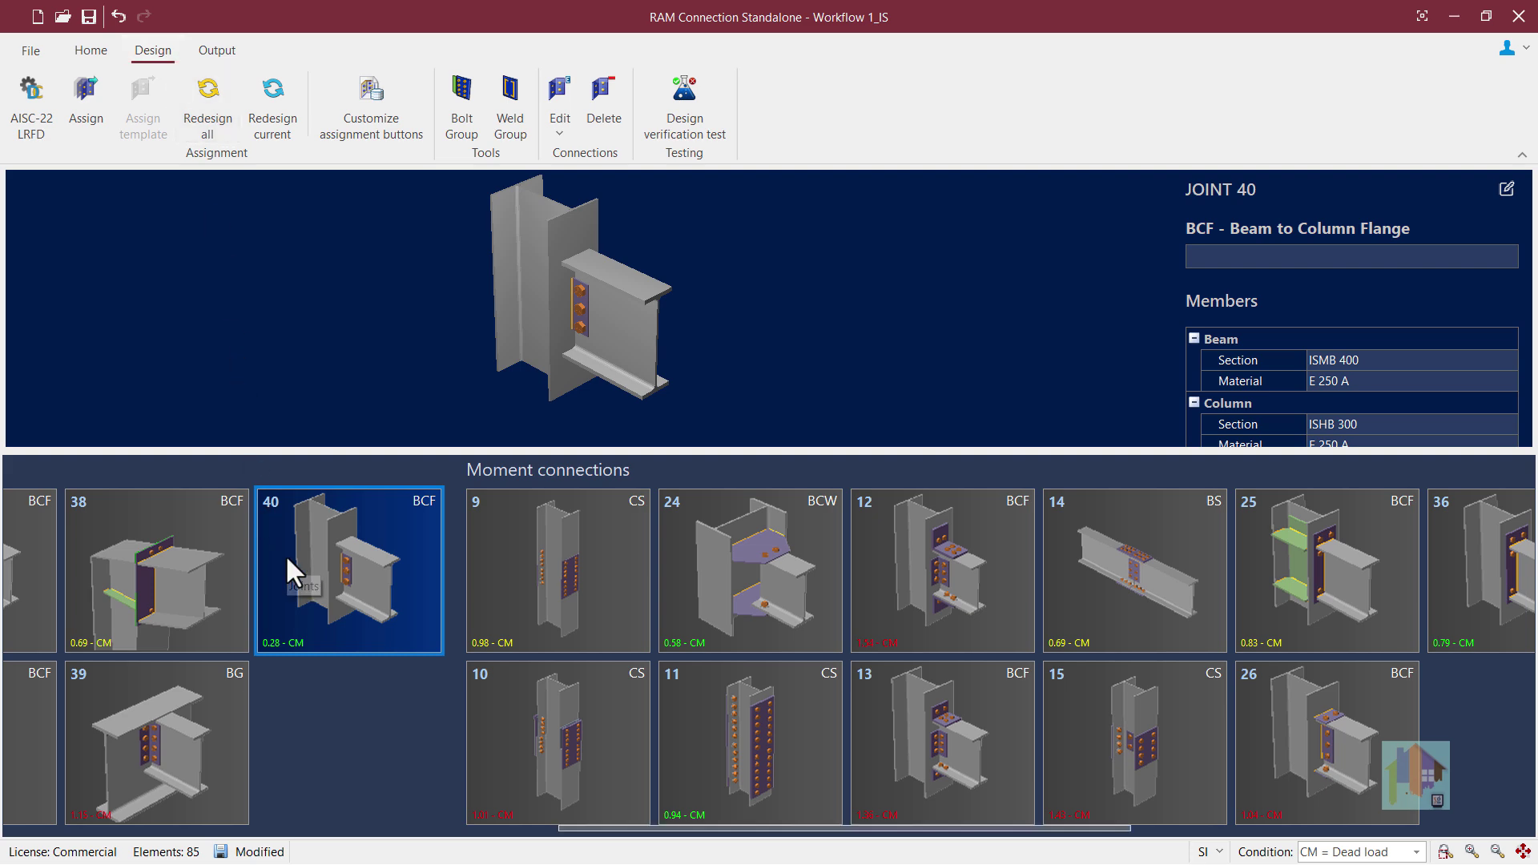
left_click(387, 551)
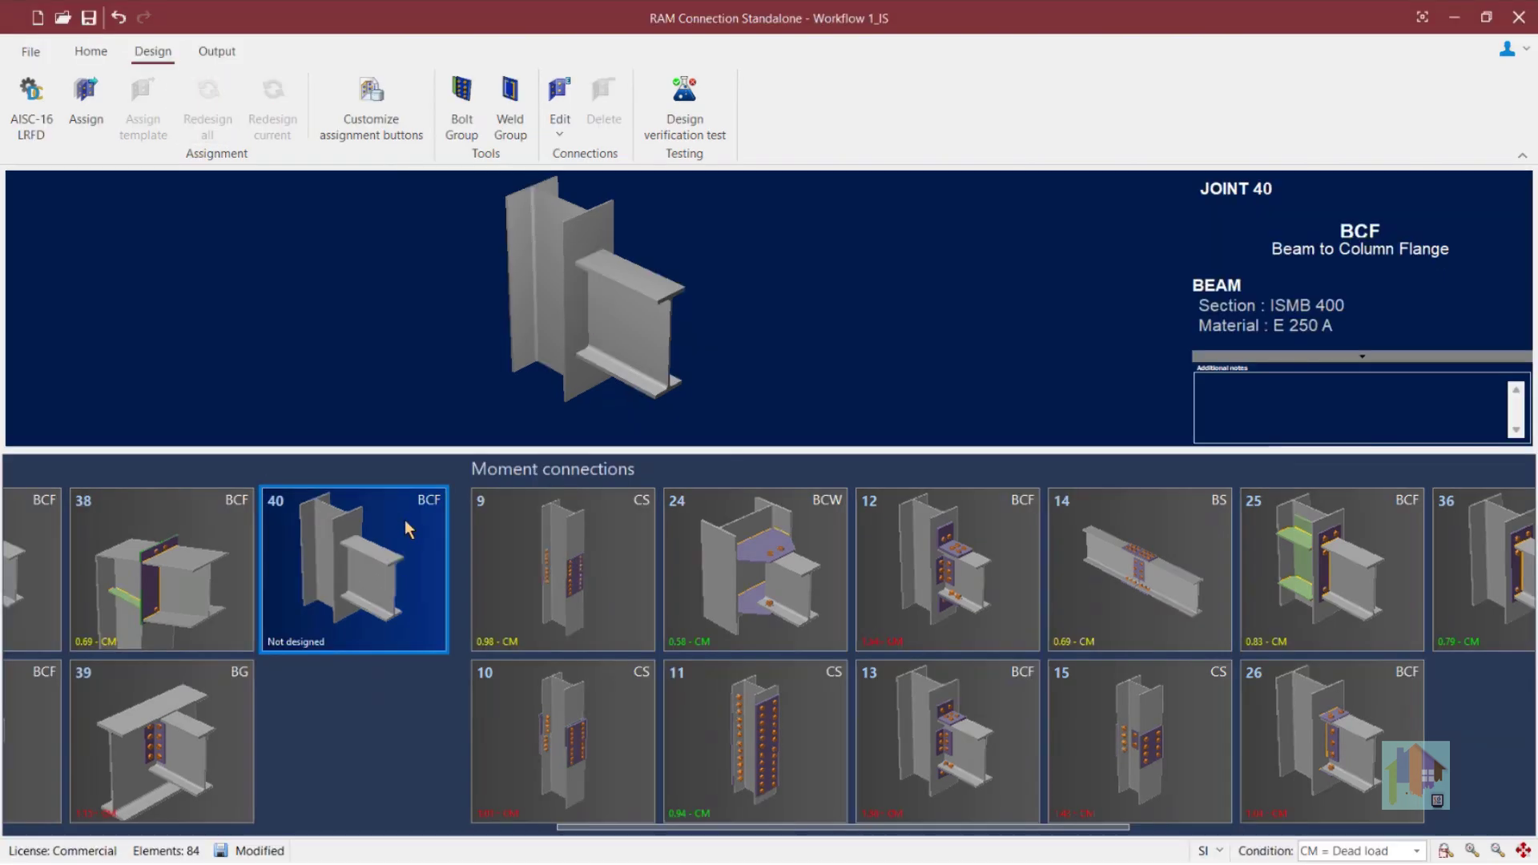
left_click(40, 118)
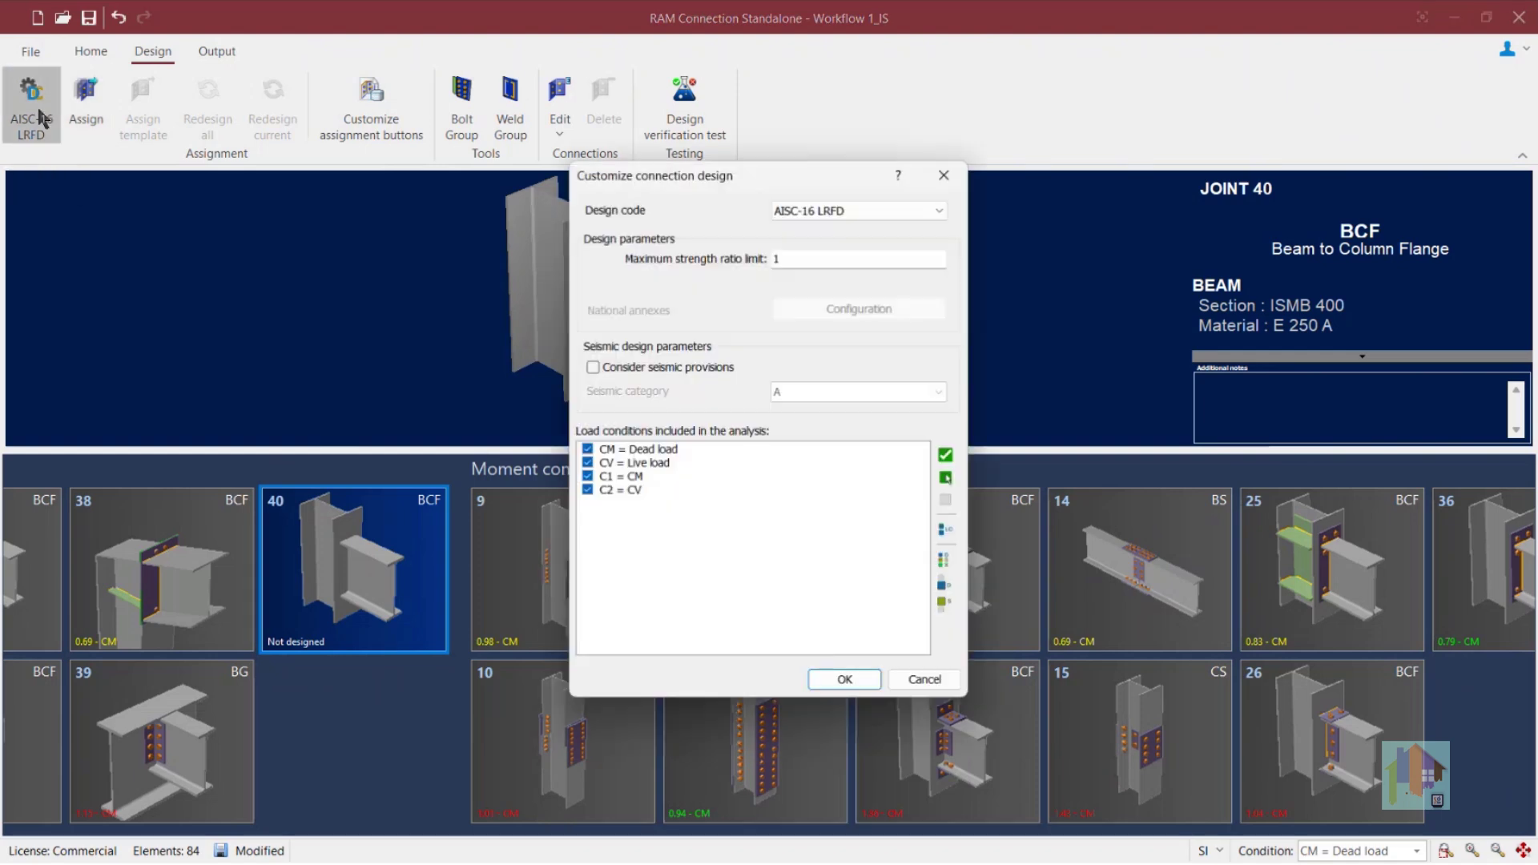
left_click(867, 210)
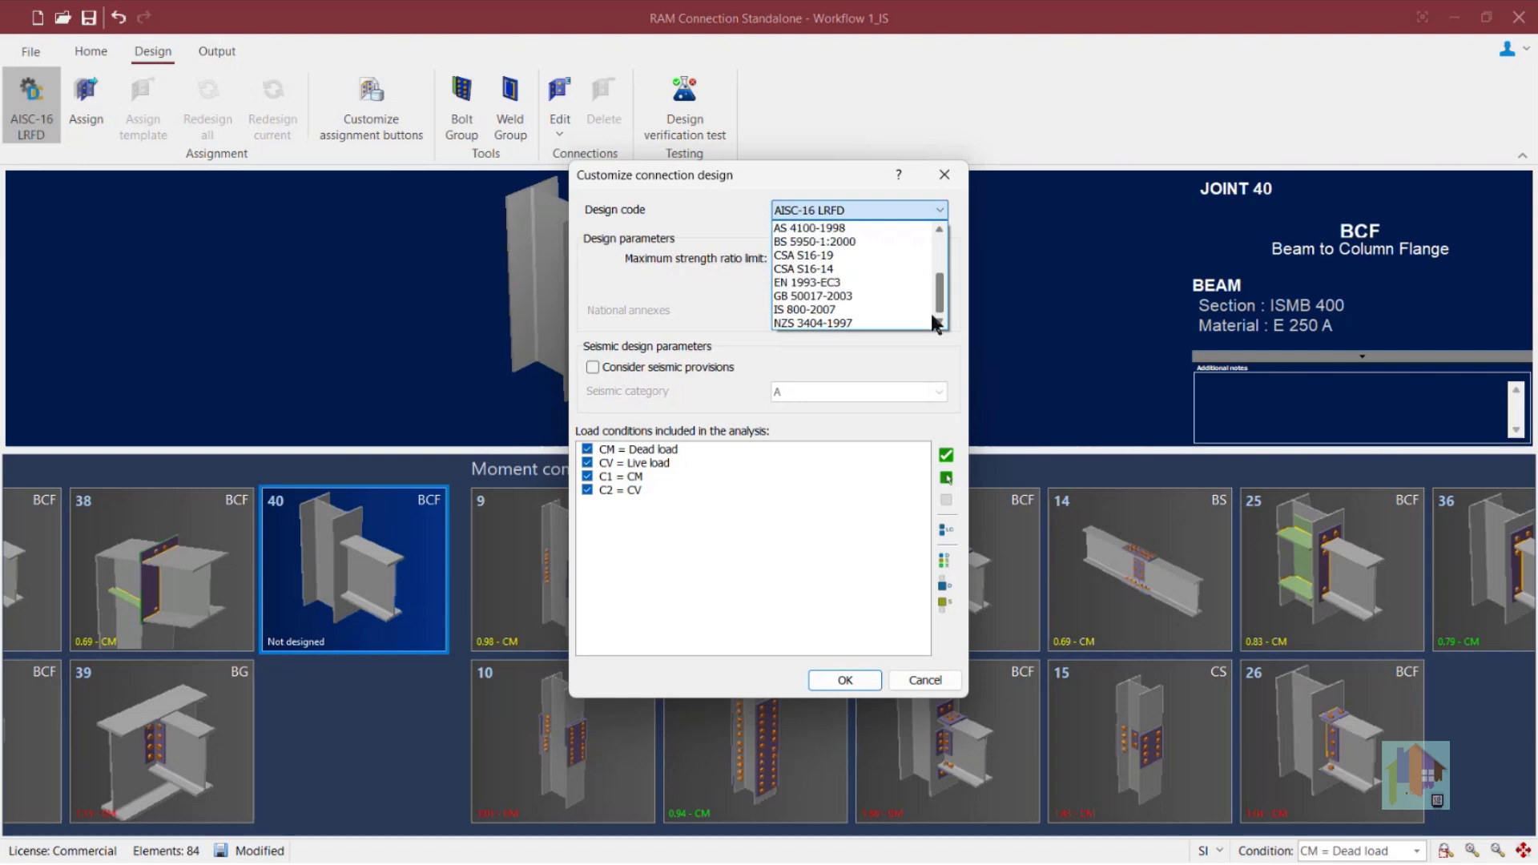
scroll(930, 258, "up", 1)
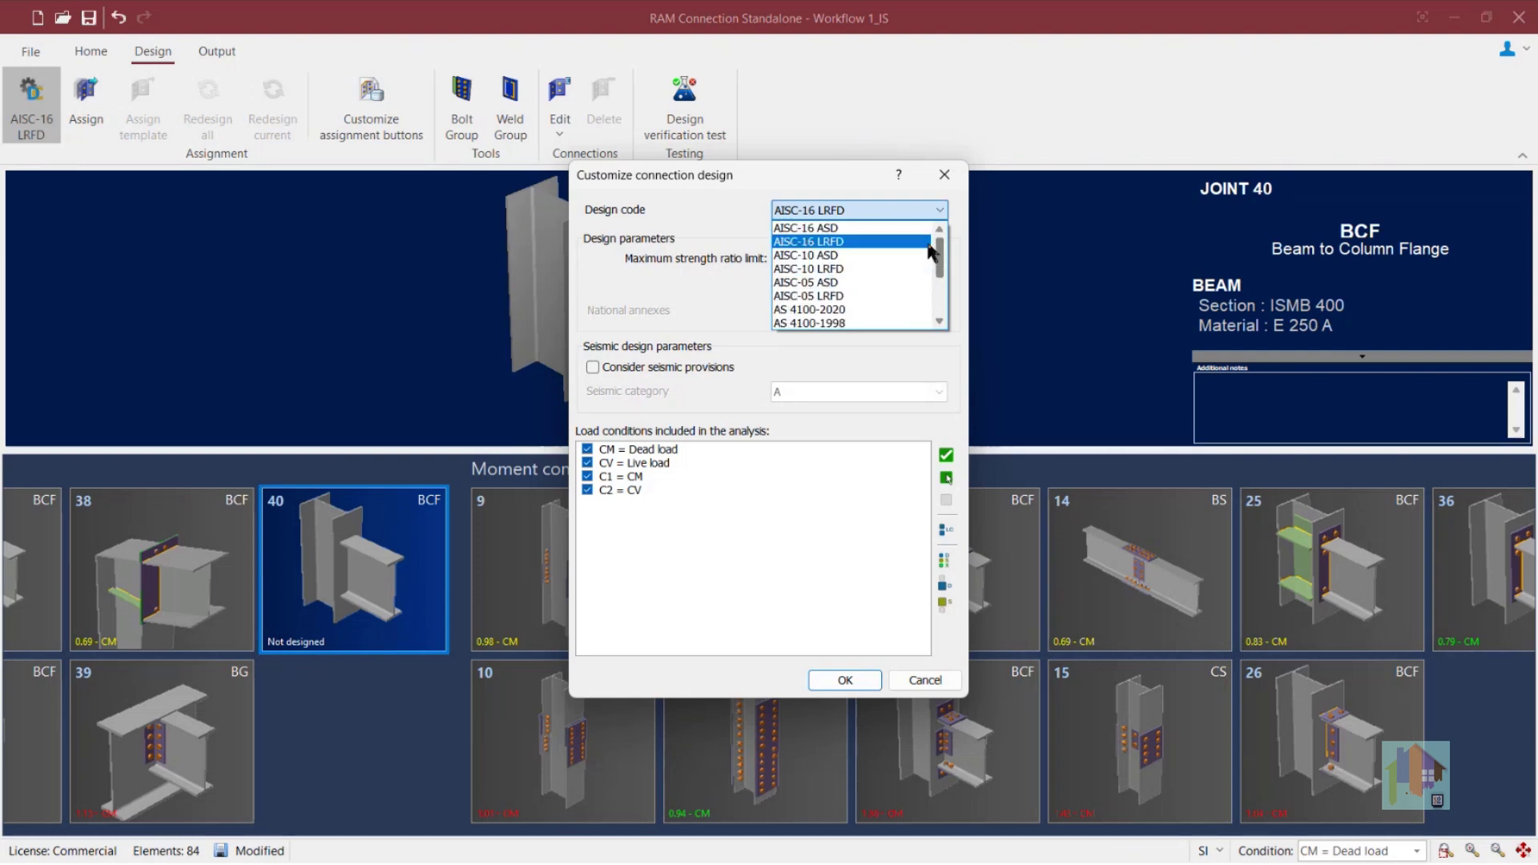
left_click(872, 243)
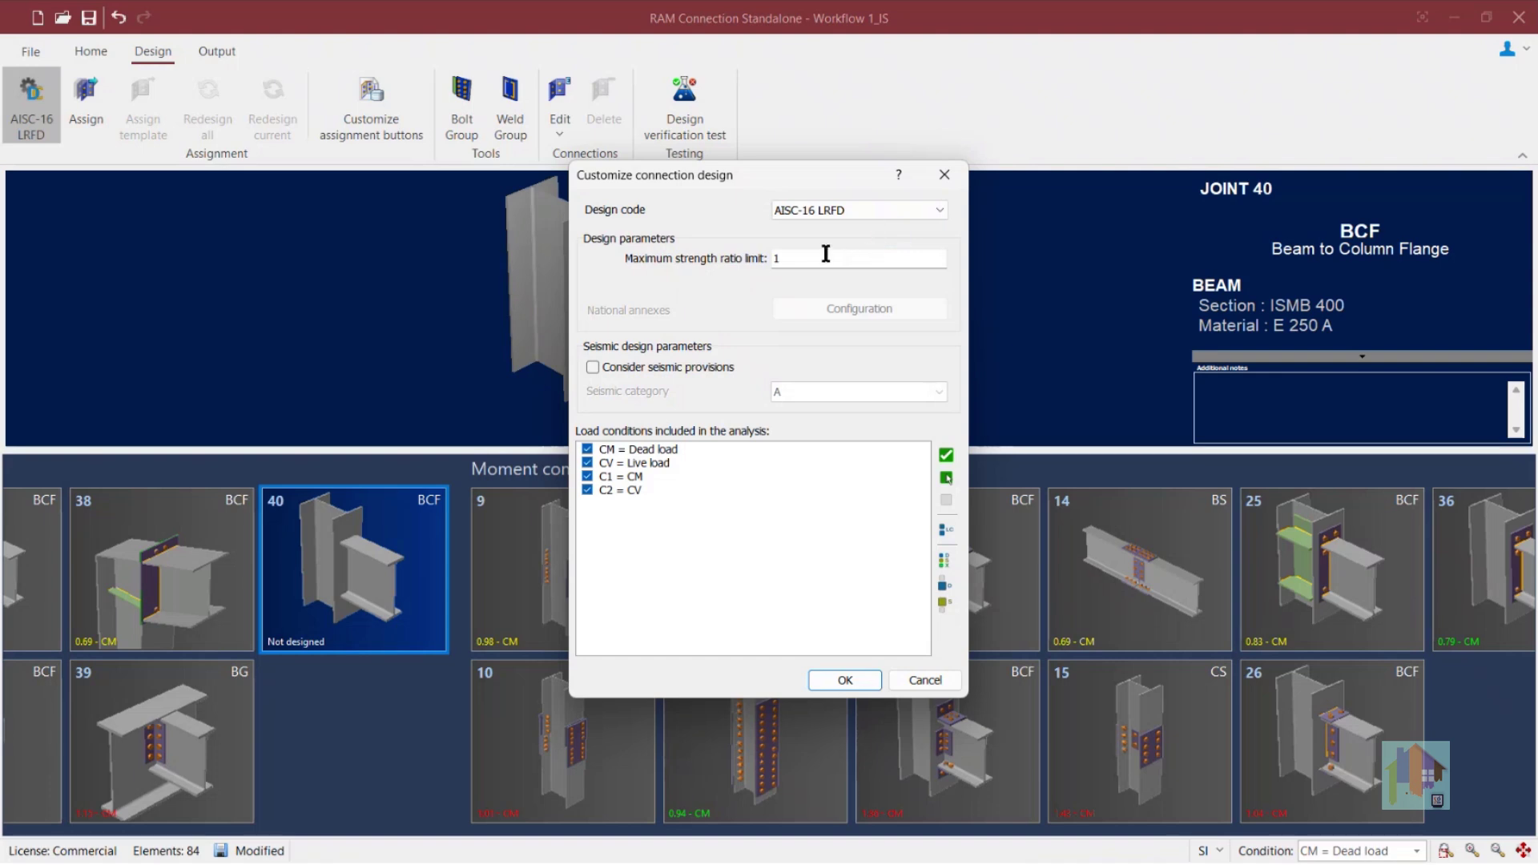
Try seismic provisions with category A, switch them off again, and accept the connection design settings
left_click(593, 367)
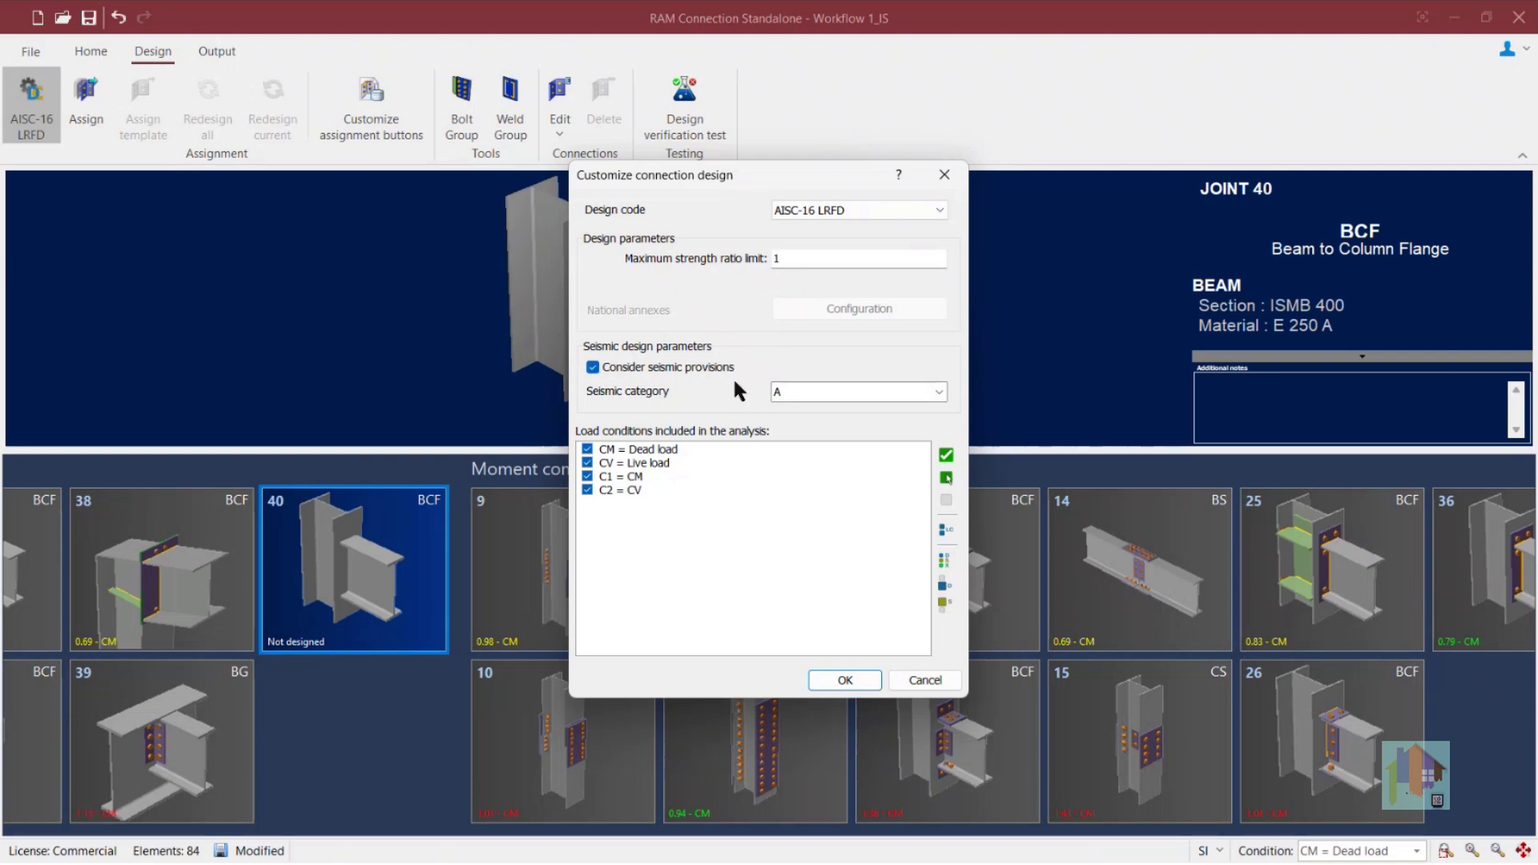
left_click(820, 393)
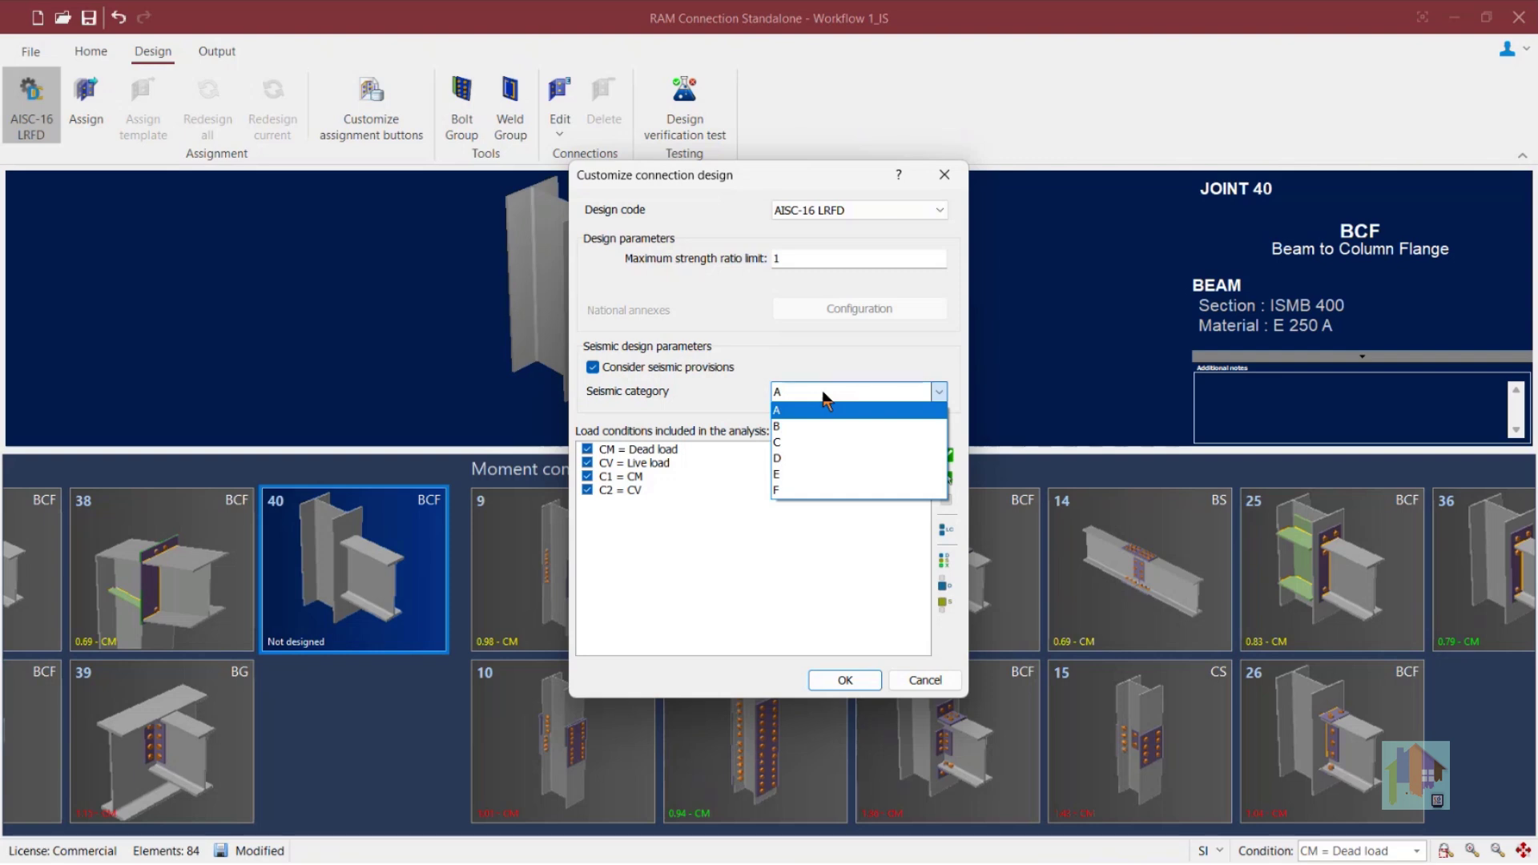
left_click(823, 393)
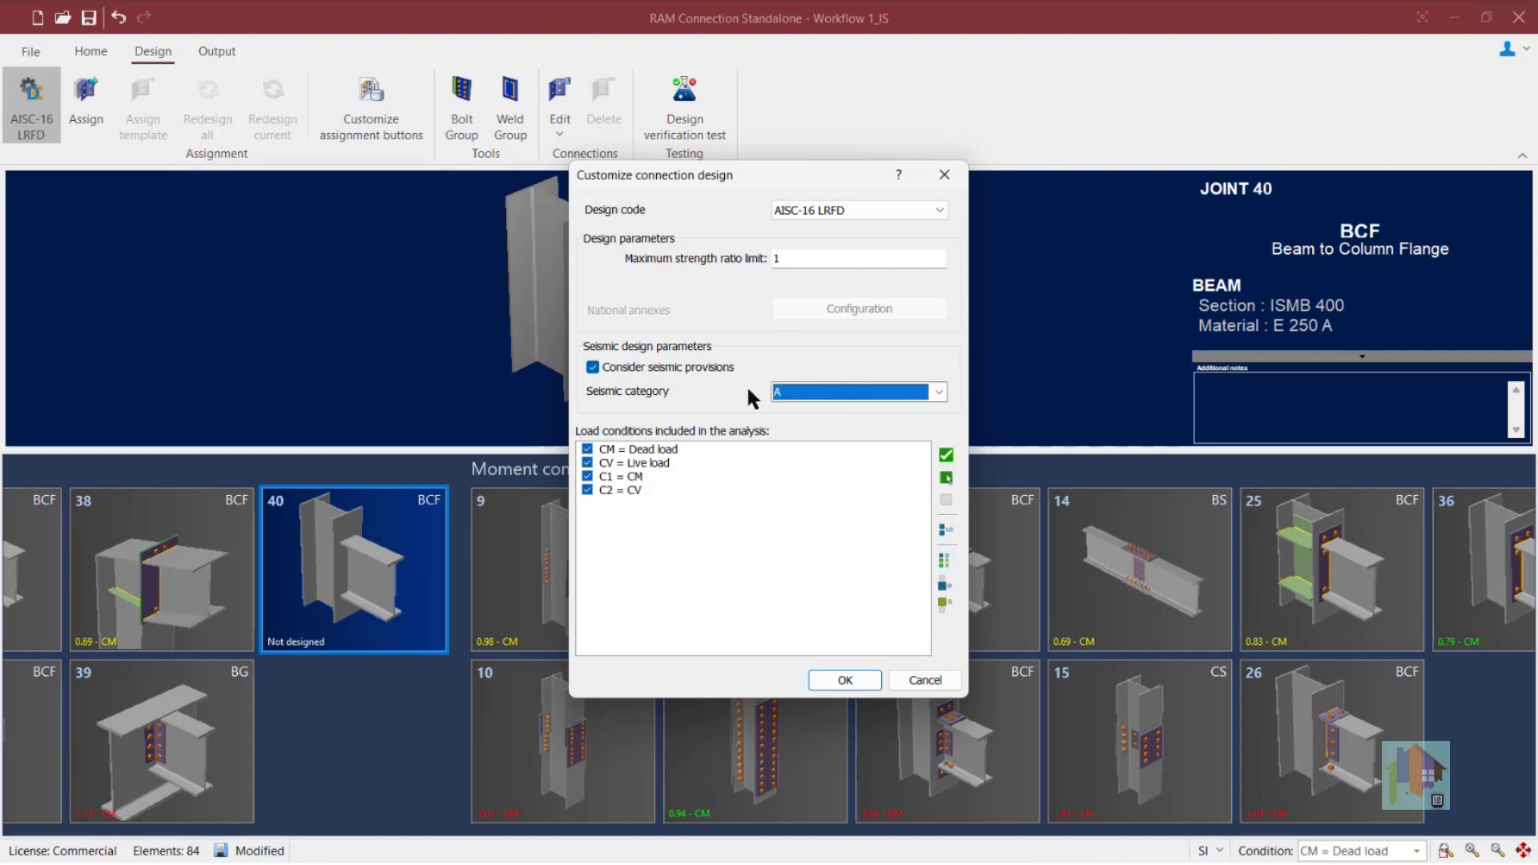
left_click(593, 367)
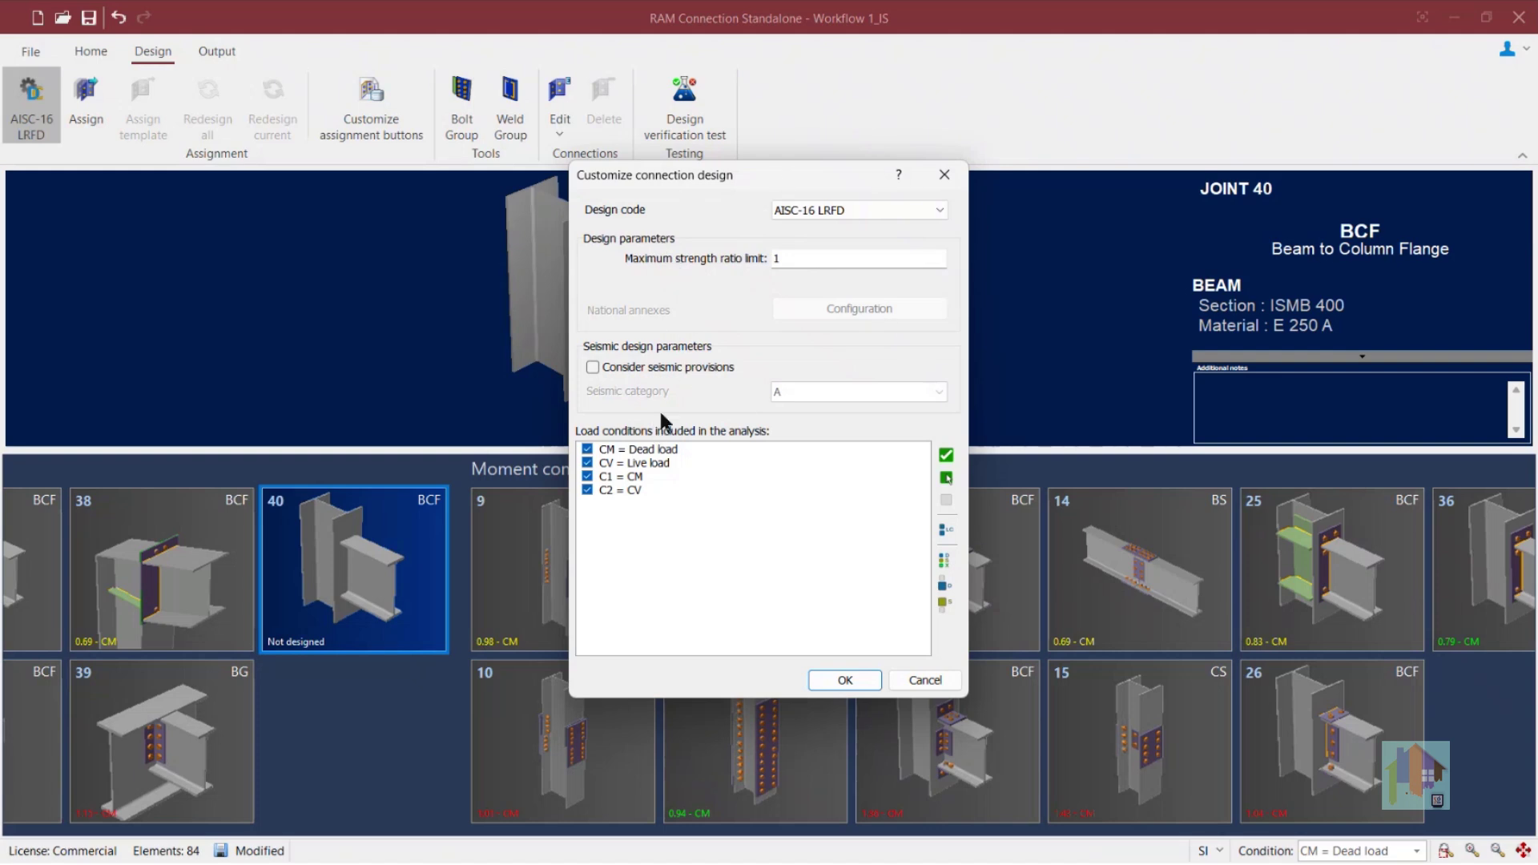
left_click(845, 681)
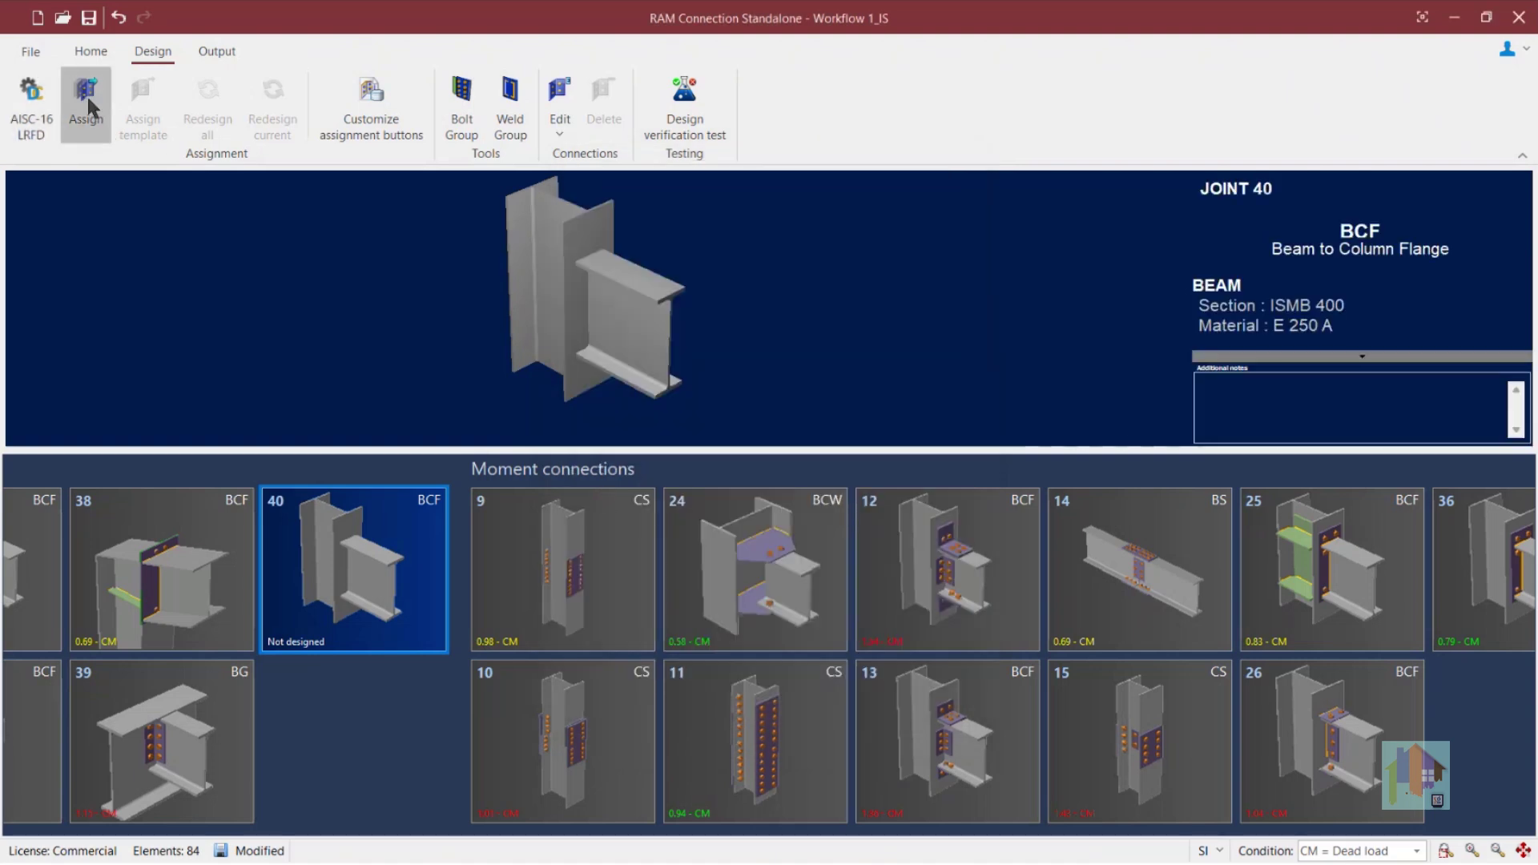
Browse the basic connections for joint 40, viewing SP, BP Bolted and SSL Bolted plus the moment and combined groups
left_click(86, 100)
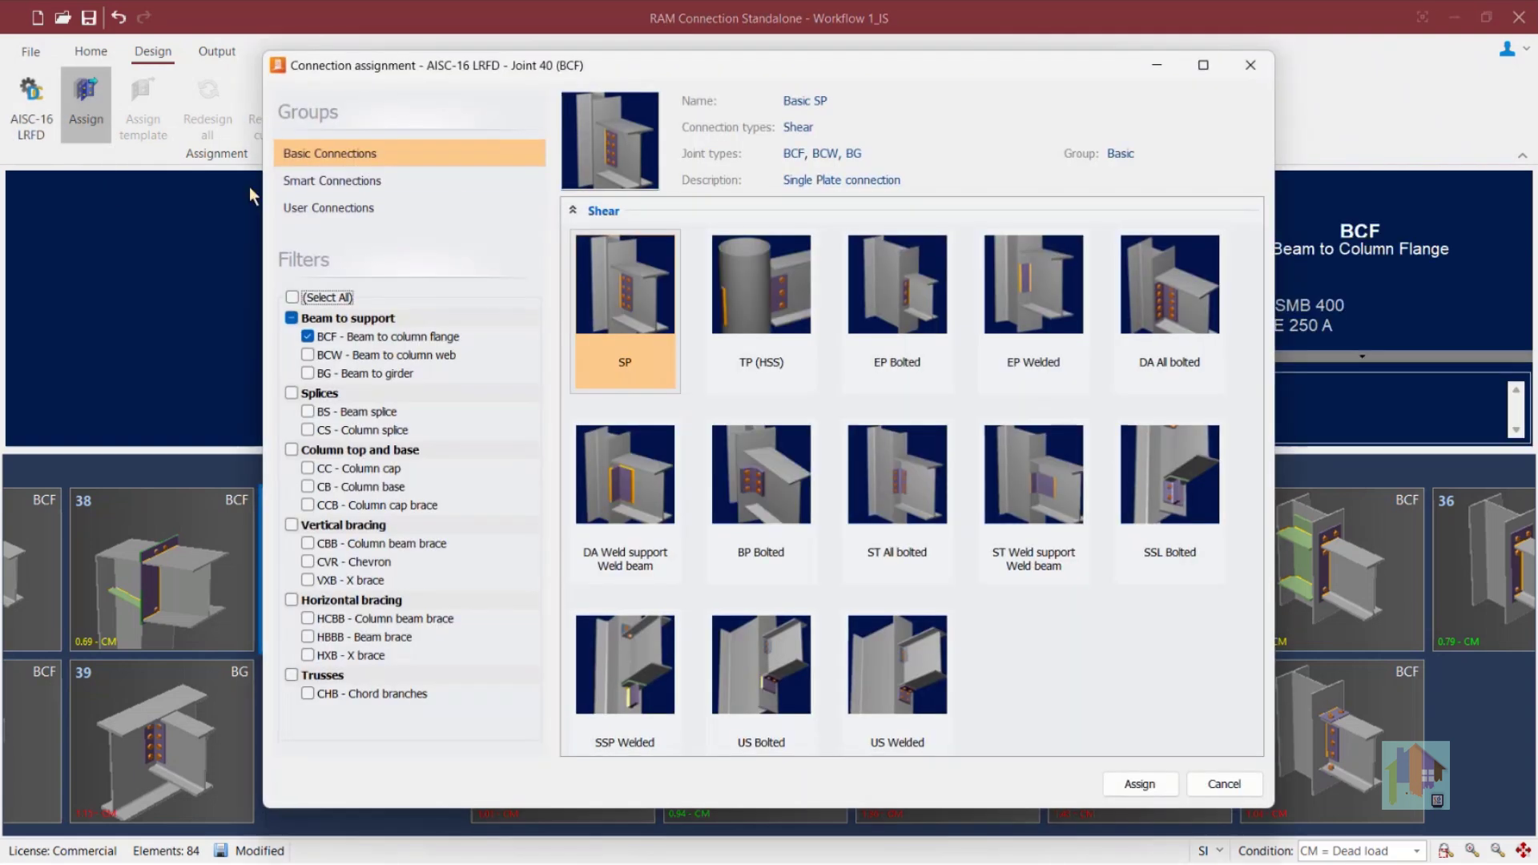
left_click_drag(455, 93, 729, 93)
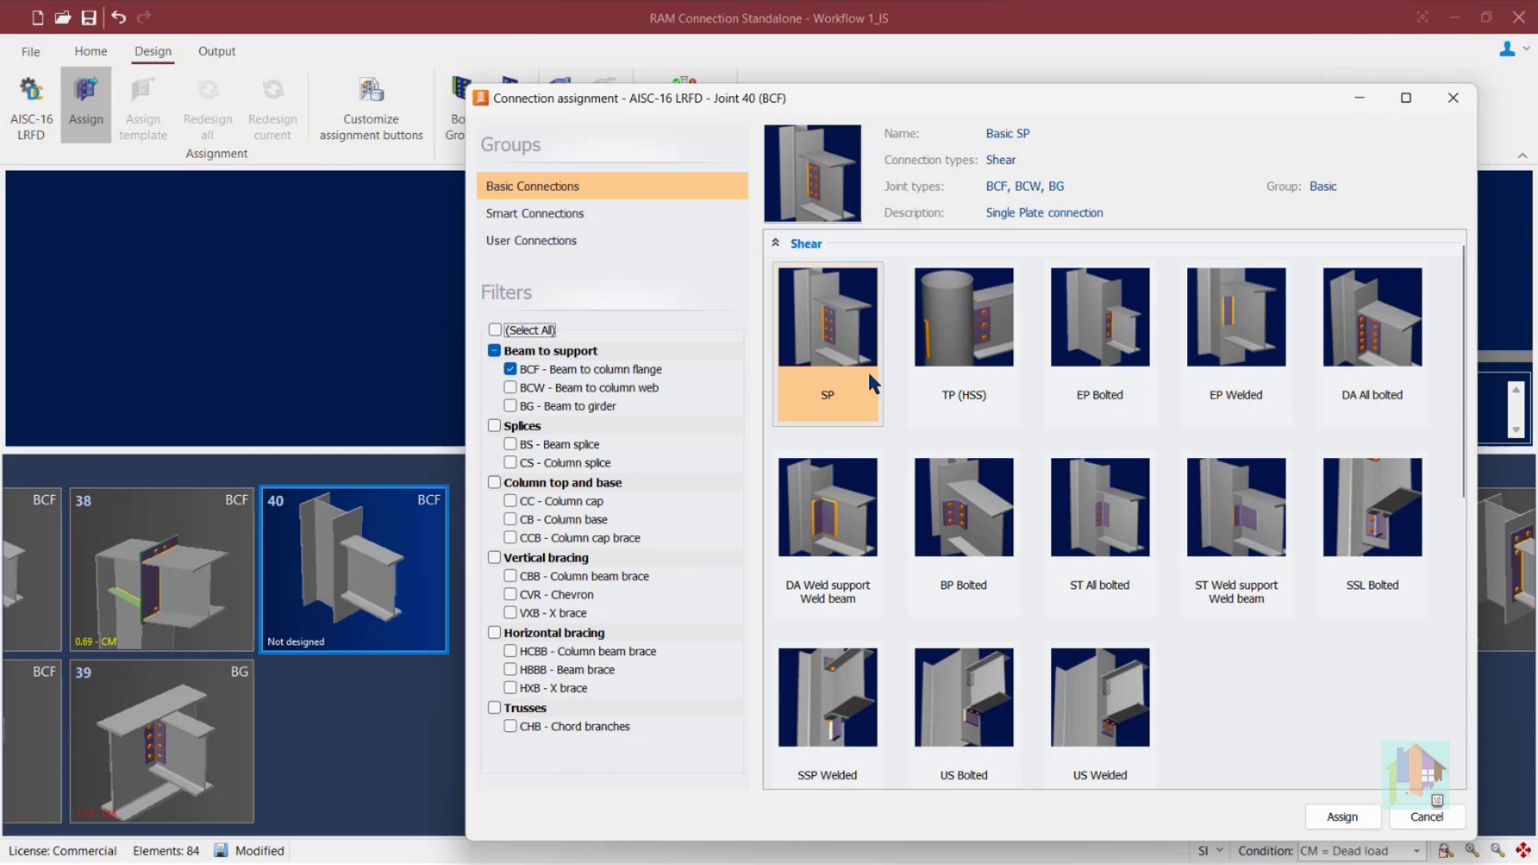
left_click(818, 353)
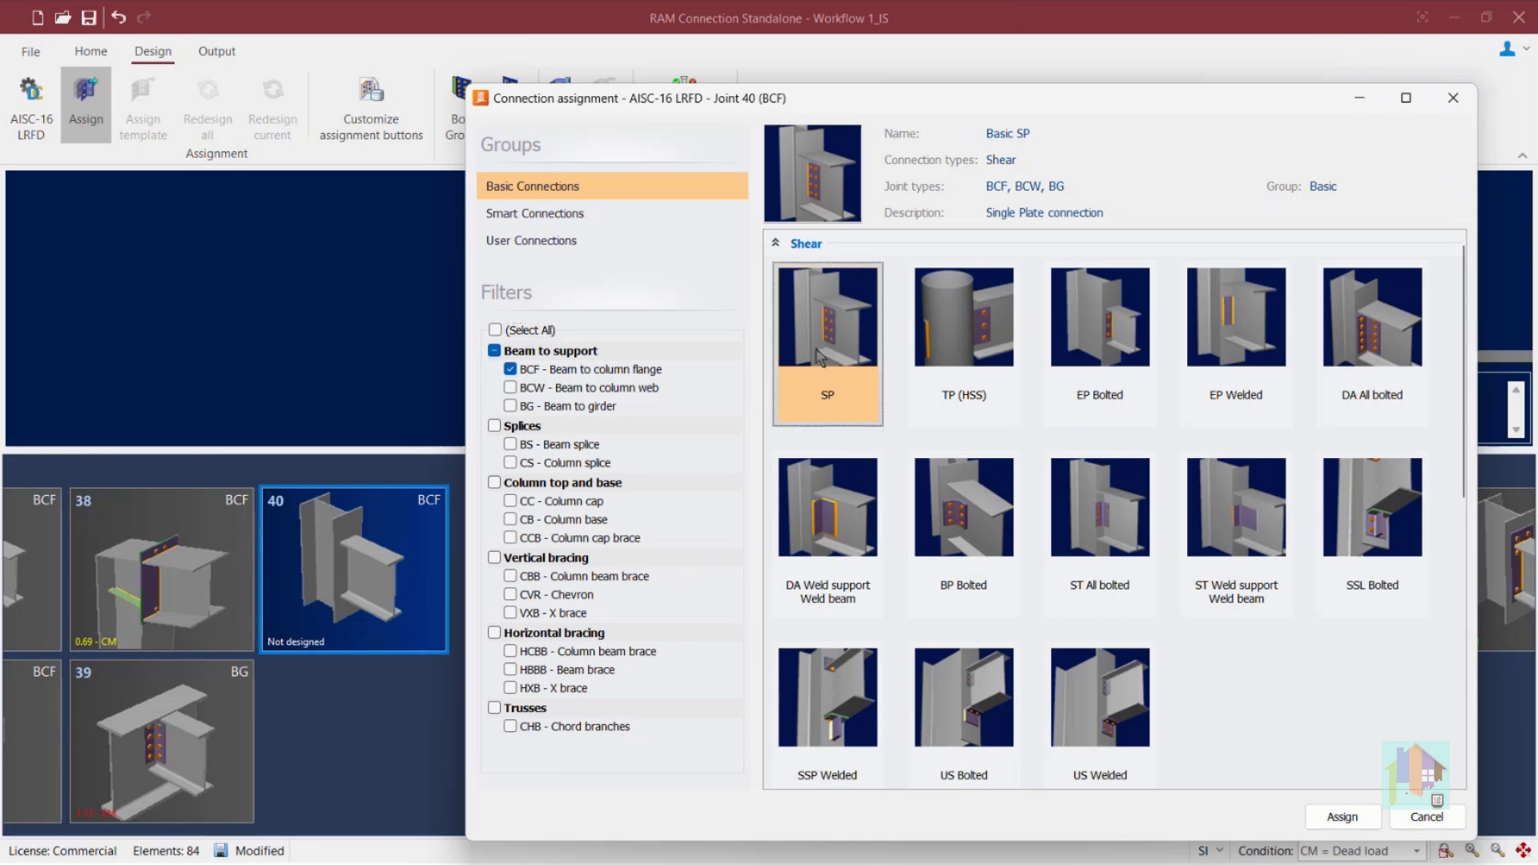
left_click(974, 521)
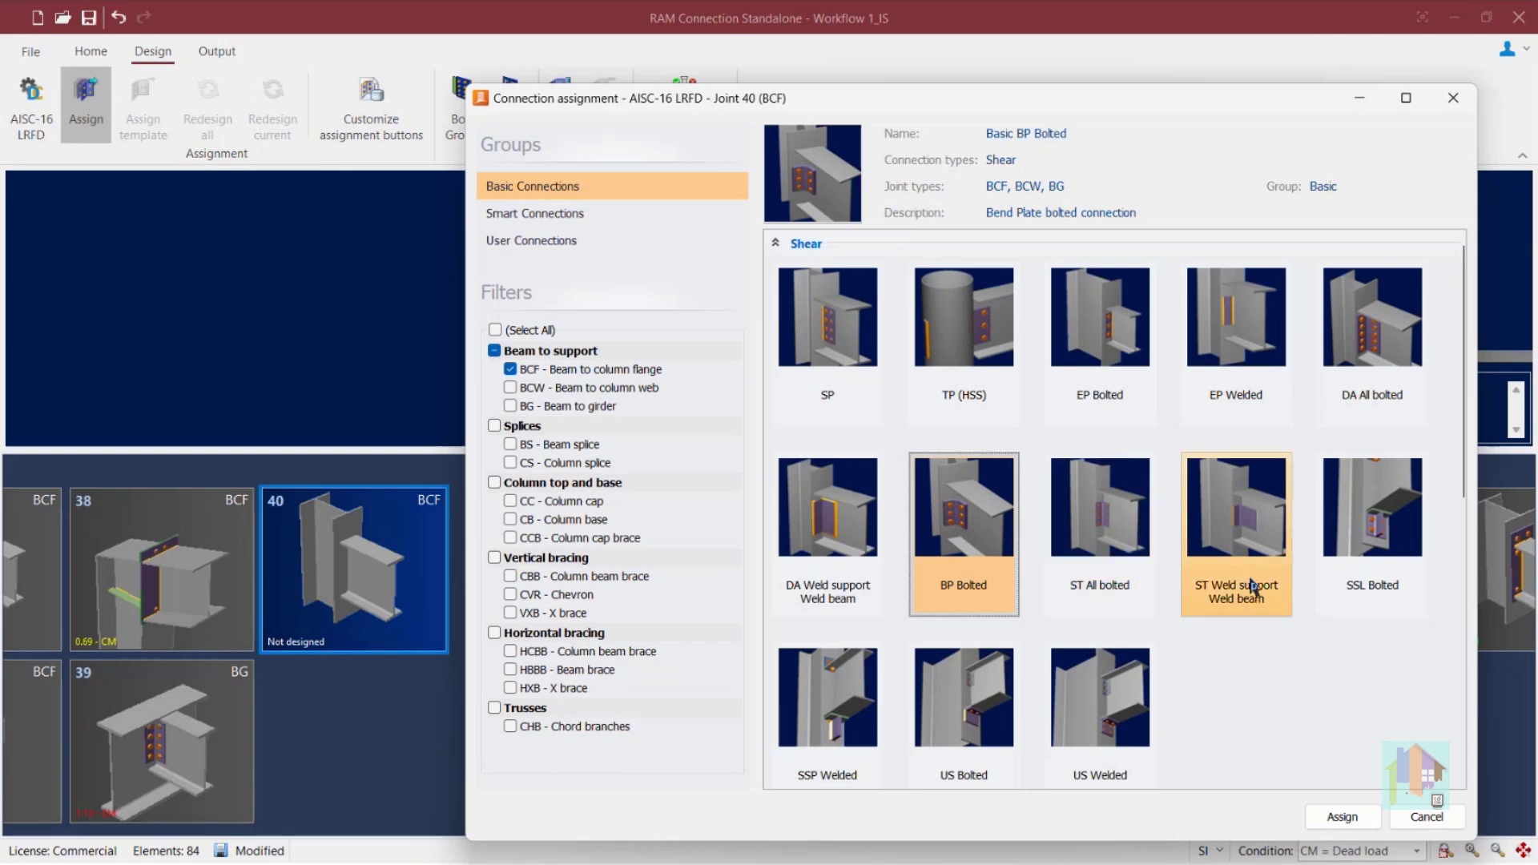
left_click(1395, 533)
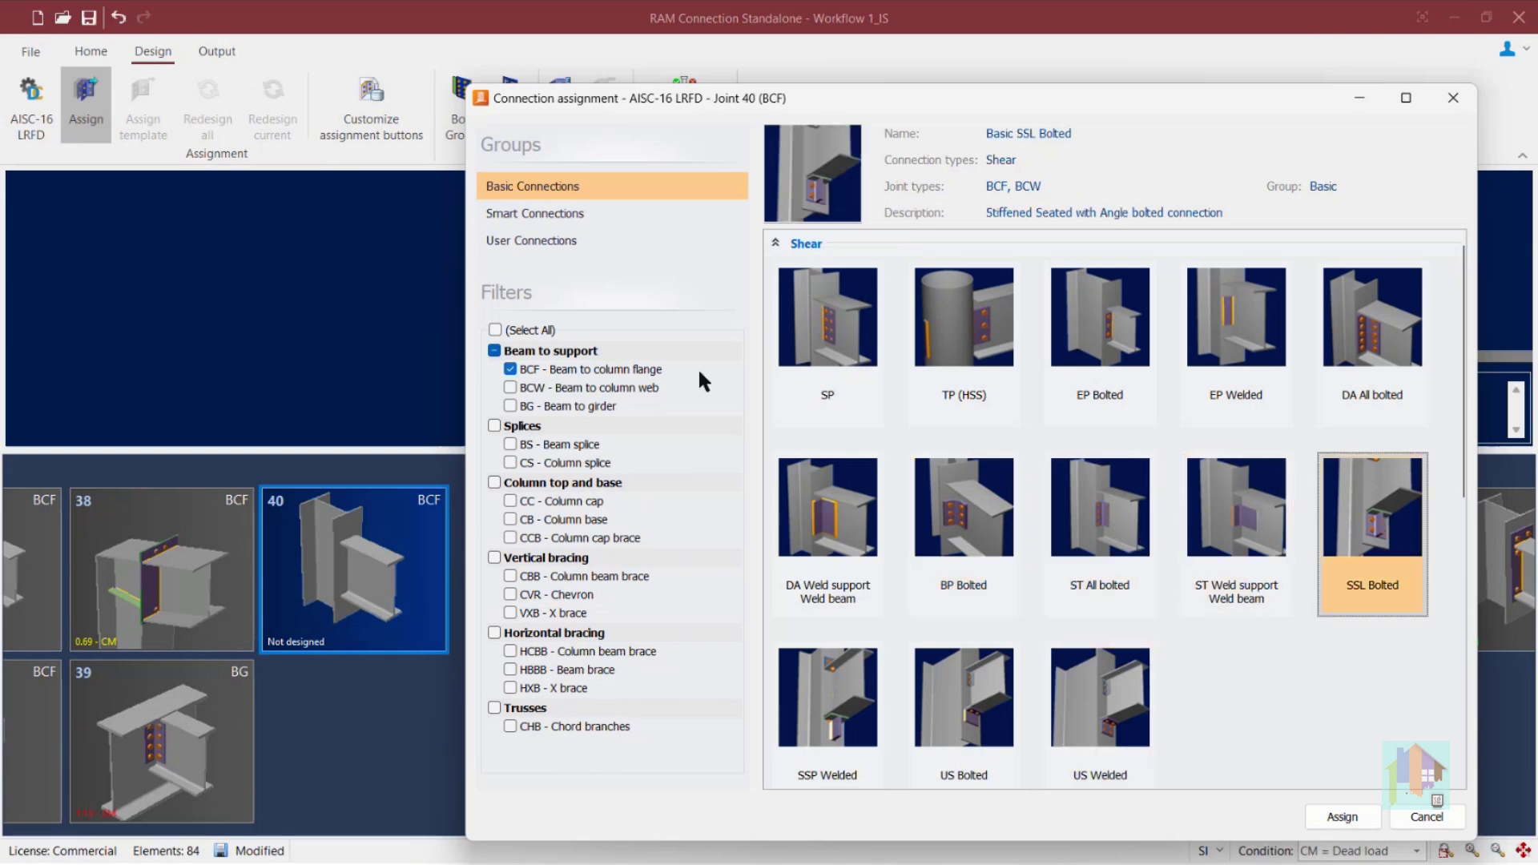
left_click(774, 243)
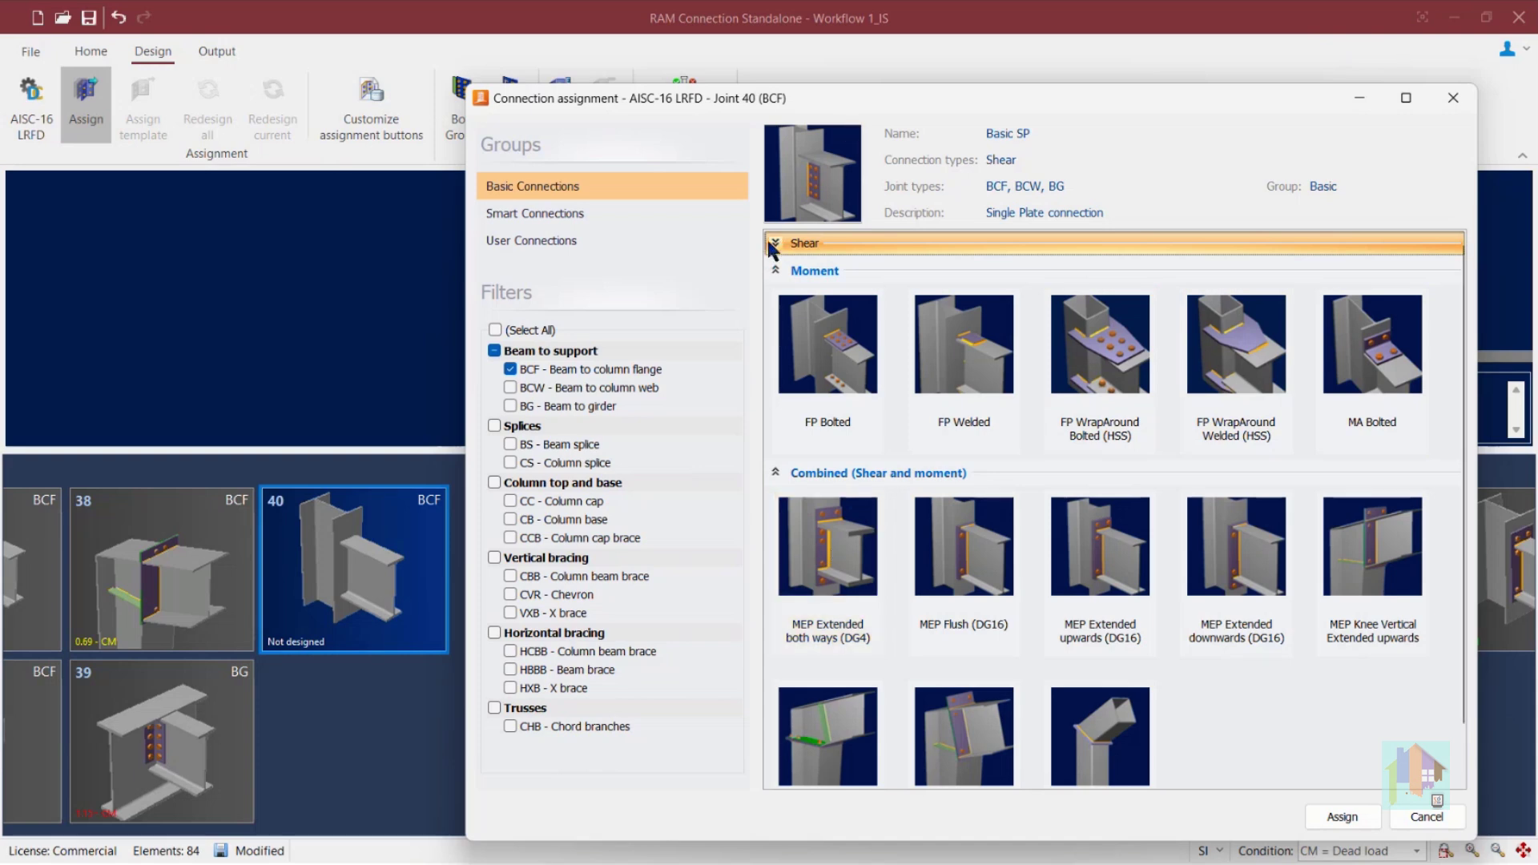
Assign the smart single plate (SP) shear connection to joint 40
left_click(569, 214)
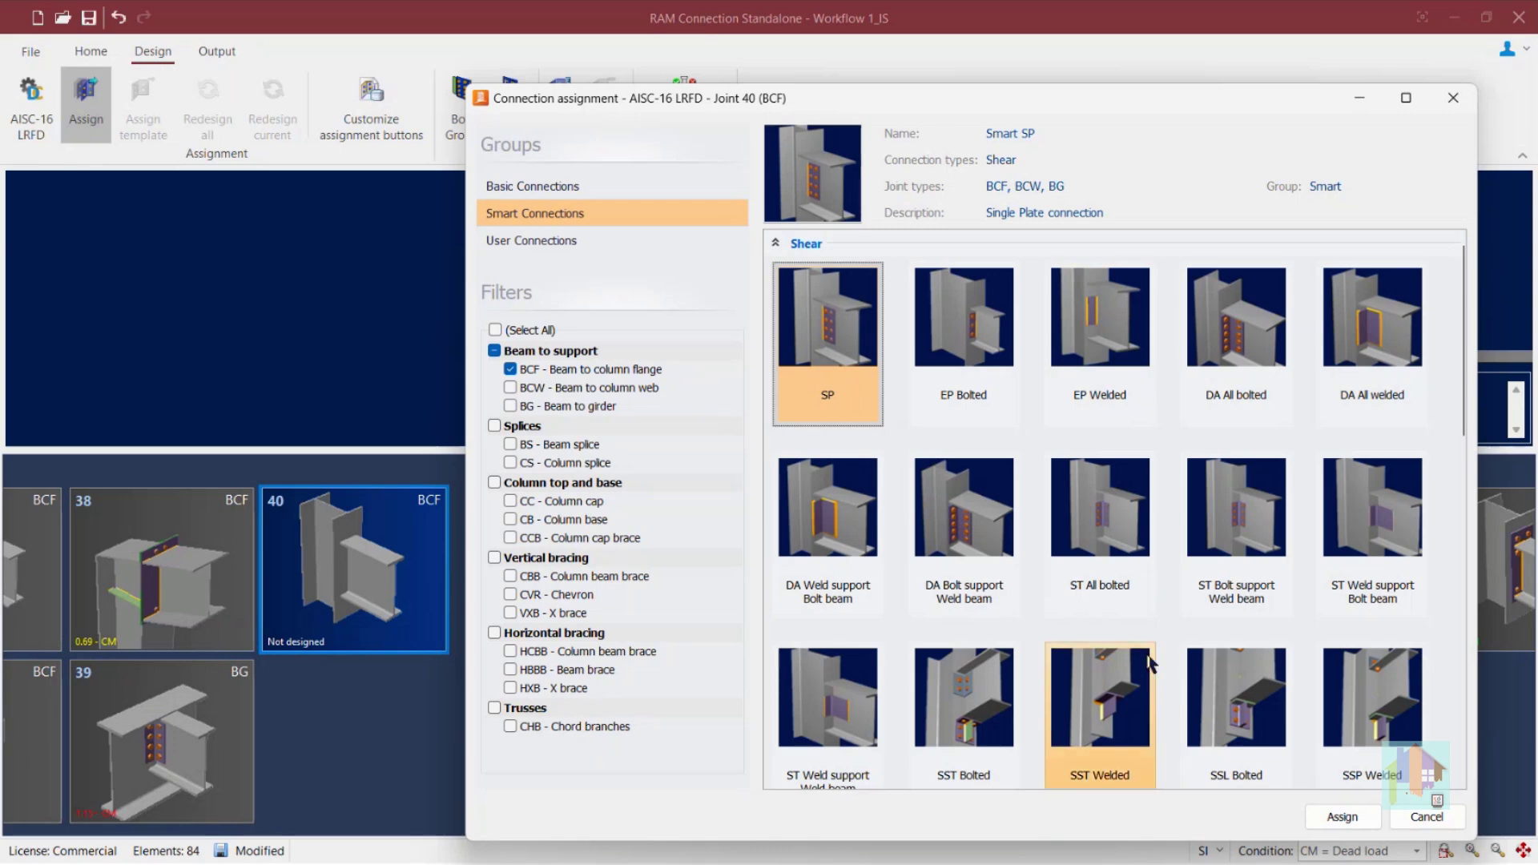
scroll(1149, 656, "down", 3)
scroll(1147, 653, "up", 3)
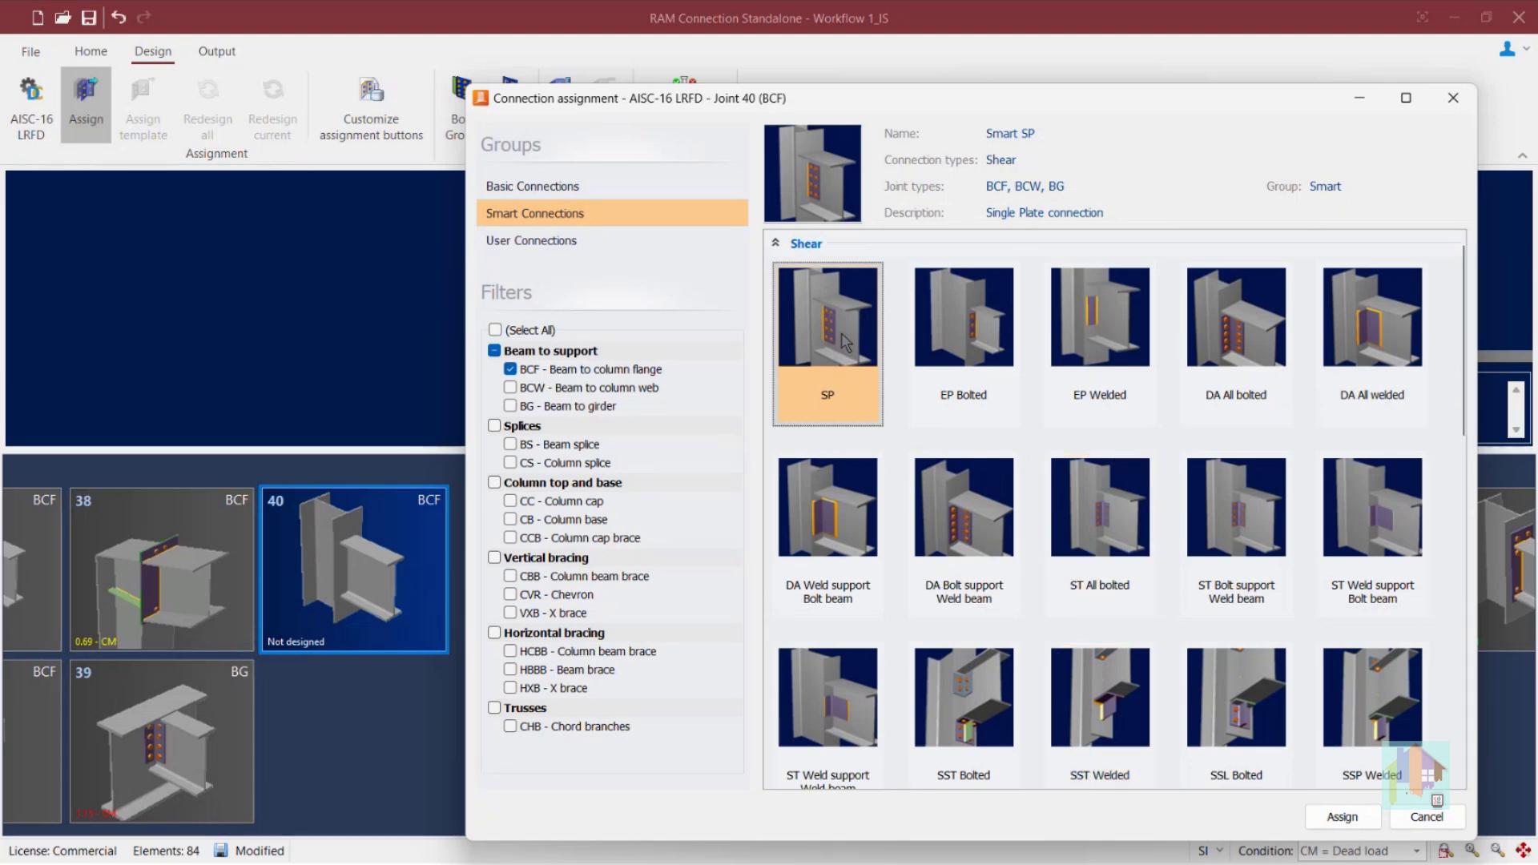
left_click(1343, 815)
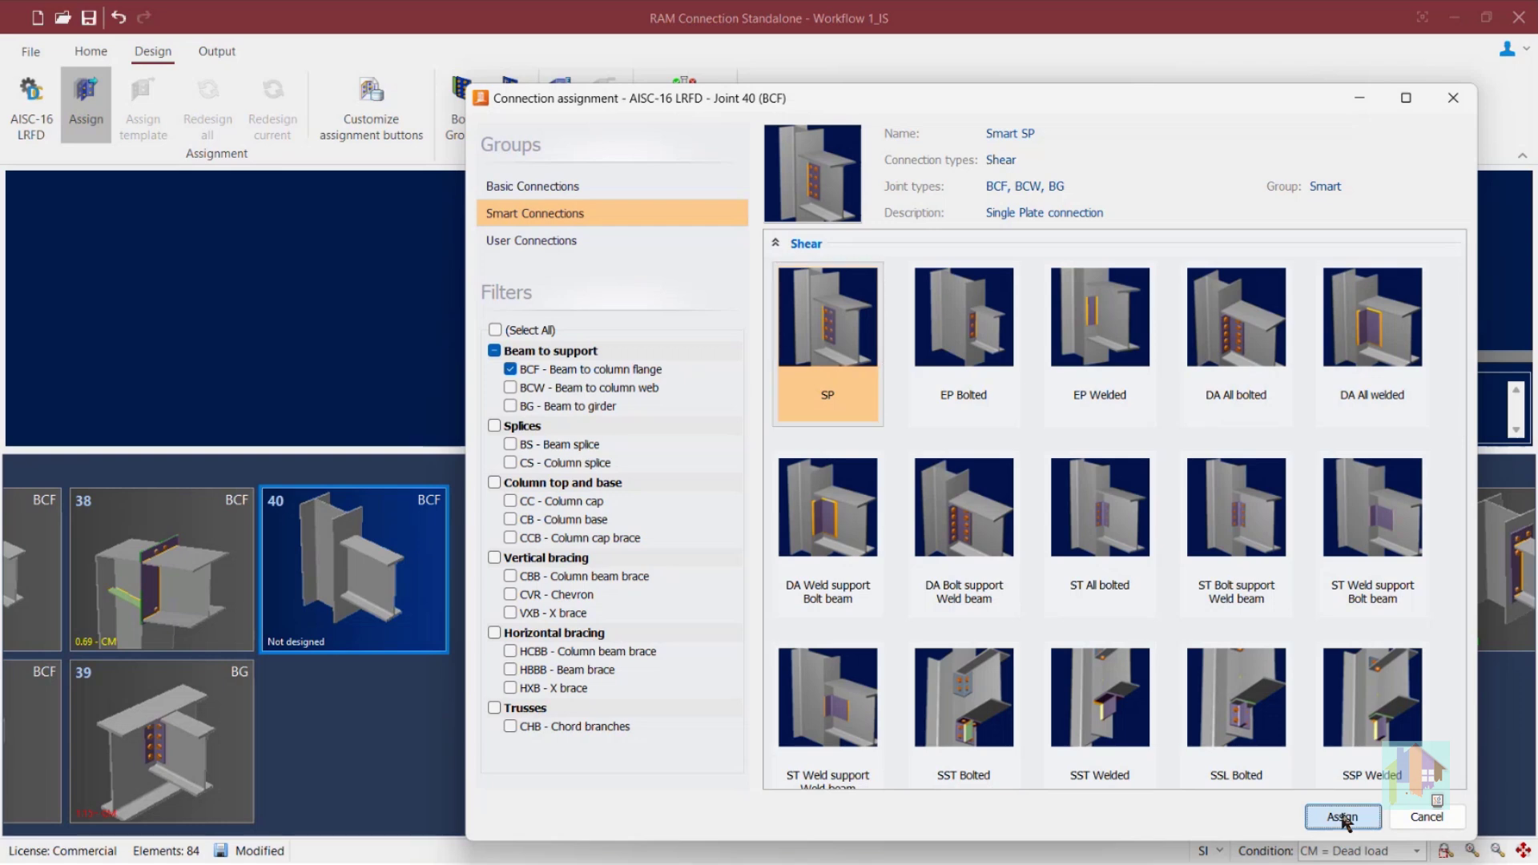
Inspect the assigned connection on joint 40 and check the load cases and combinations in the load conditions
left_click(950, 585)
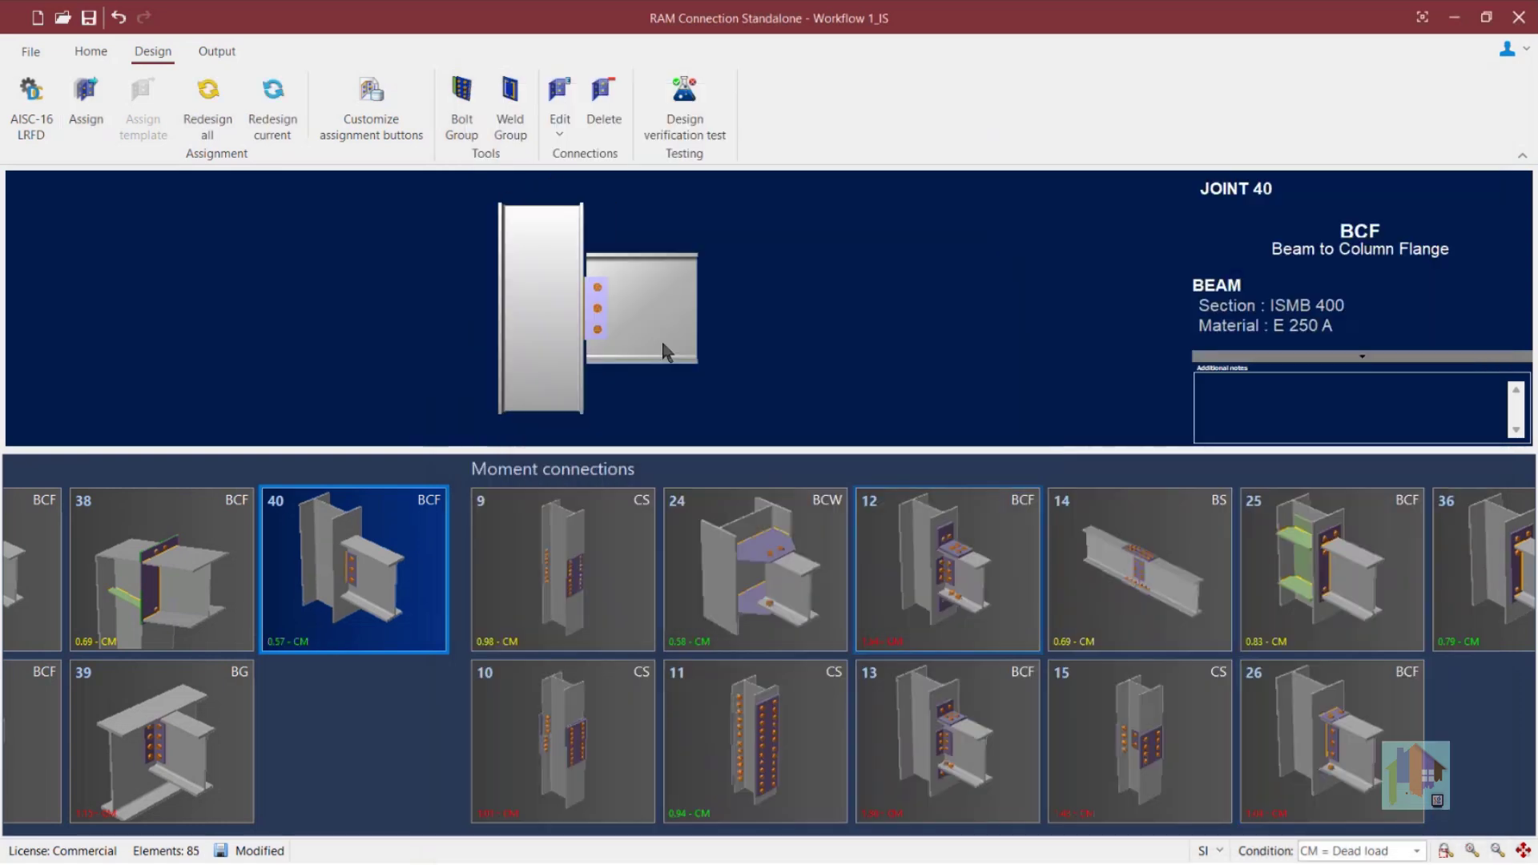
mouse_move(617, 321)
left_mouse_down()
mouse_move(595, 329)
mouse_move(605, 341)
left_mouse_up()
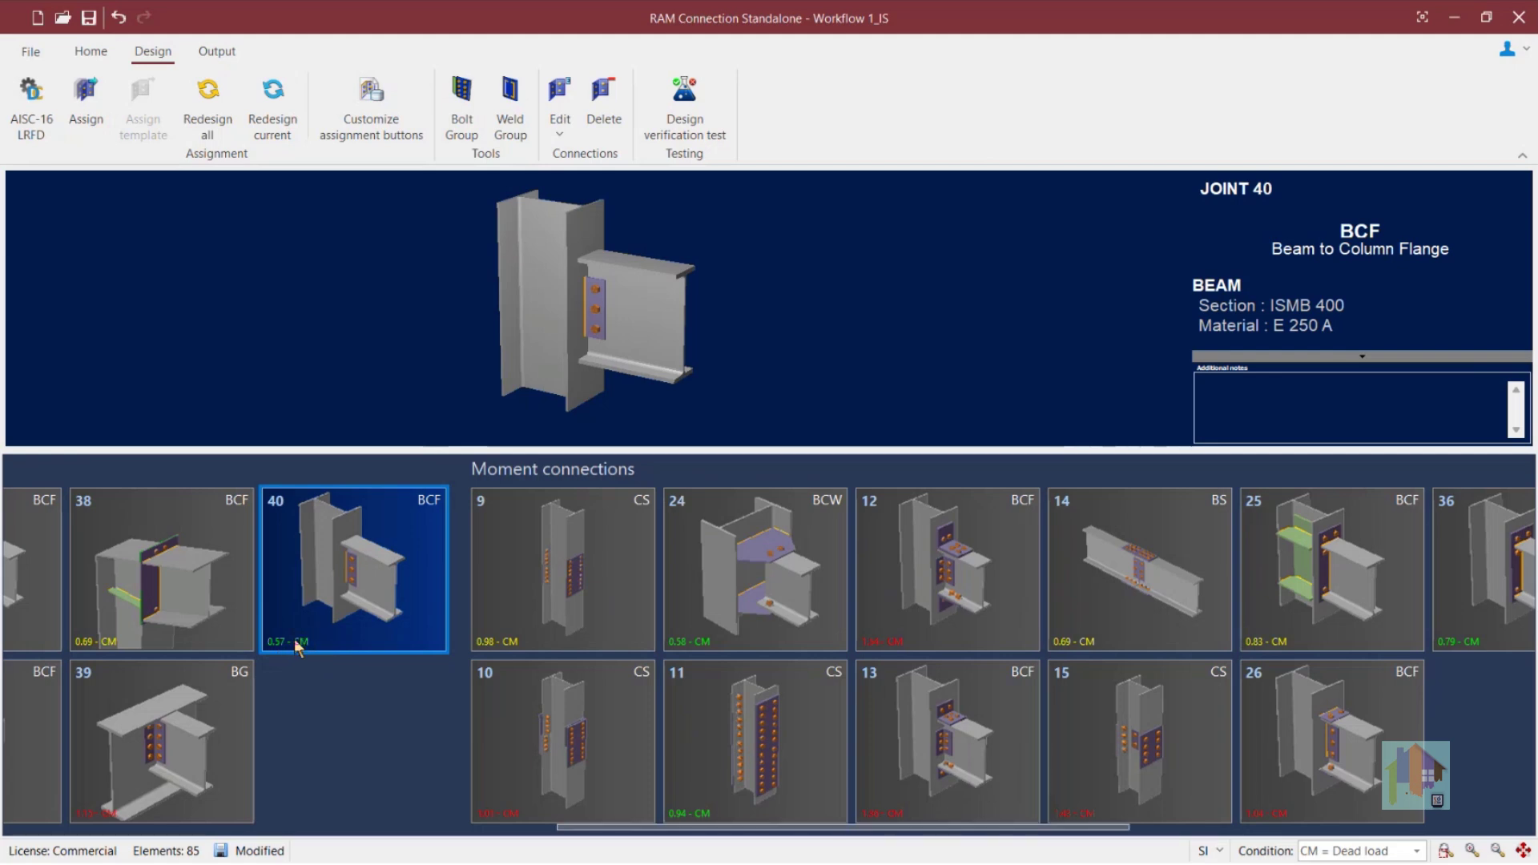
left_click(105, 52)
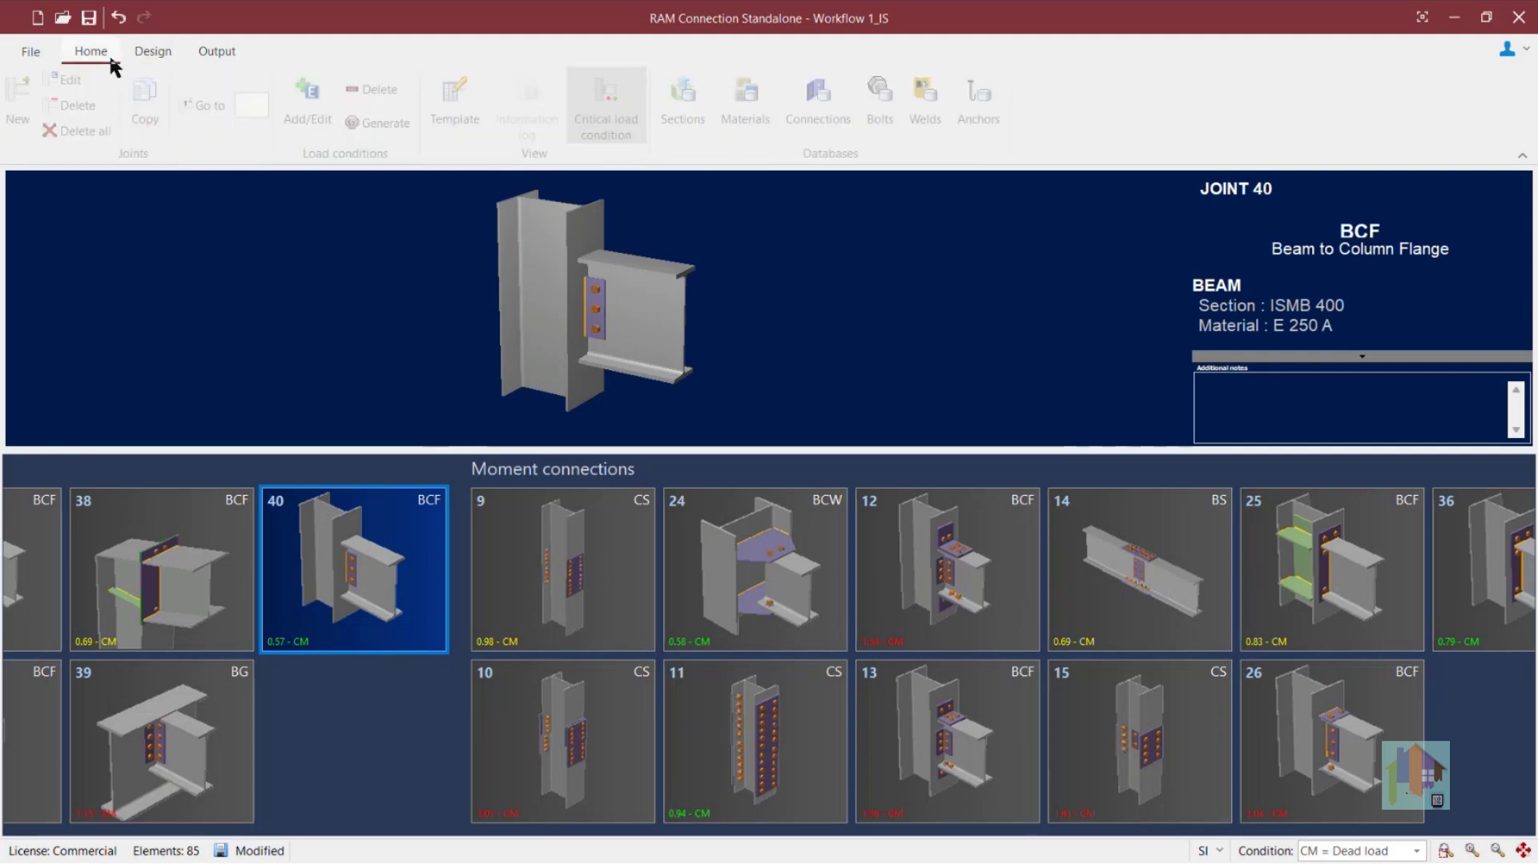
left_click(327, 107)
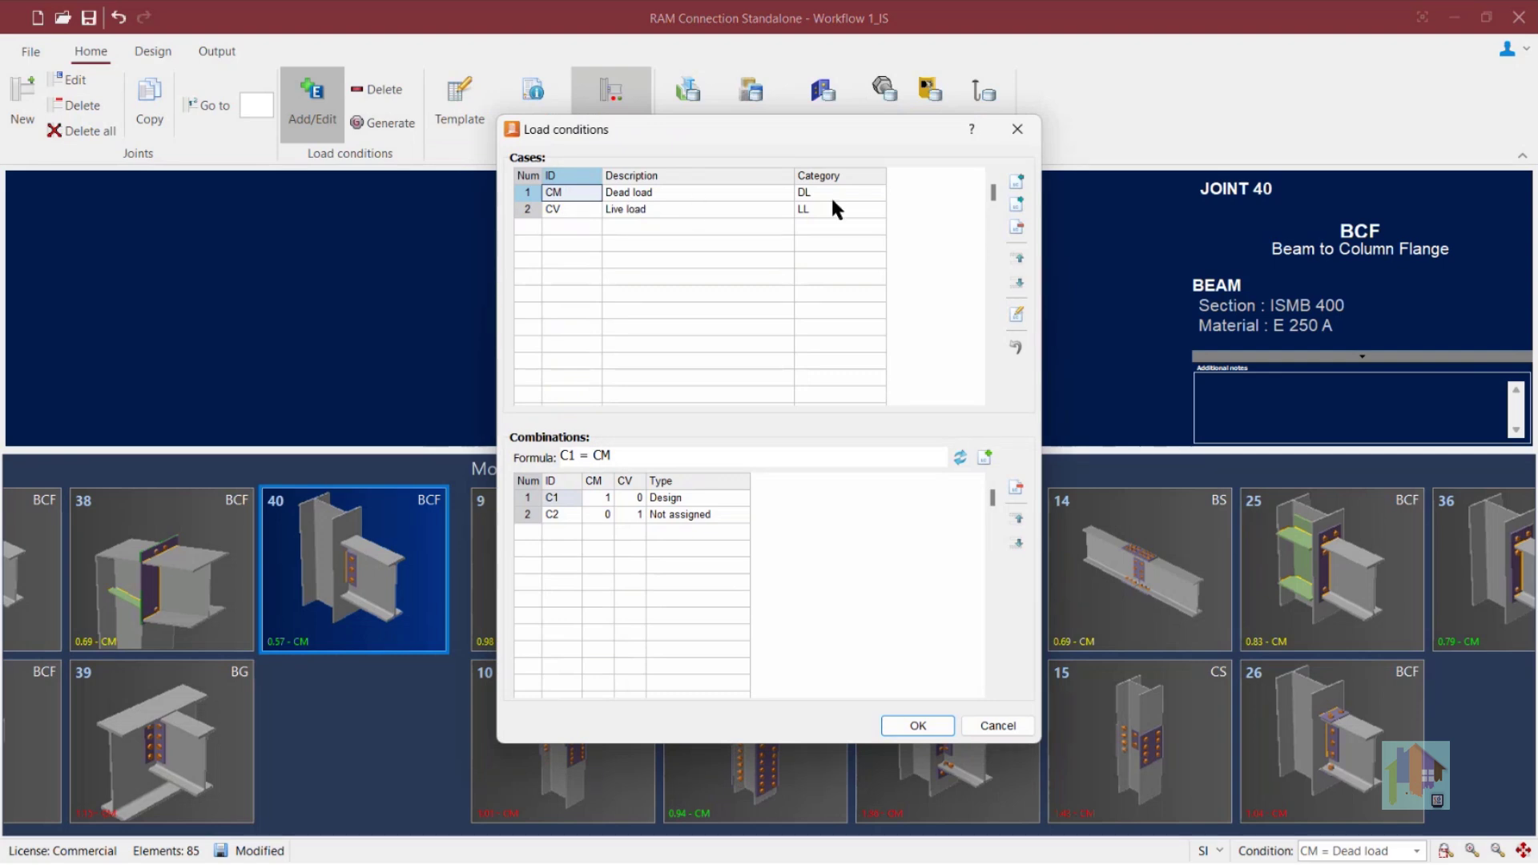
left_click(1017, 129)
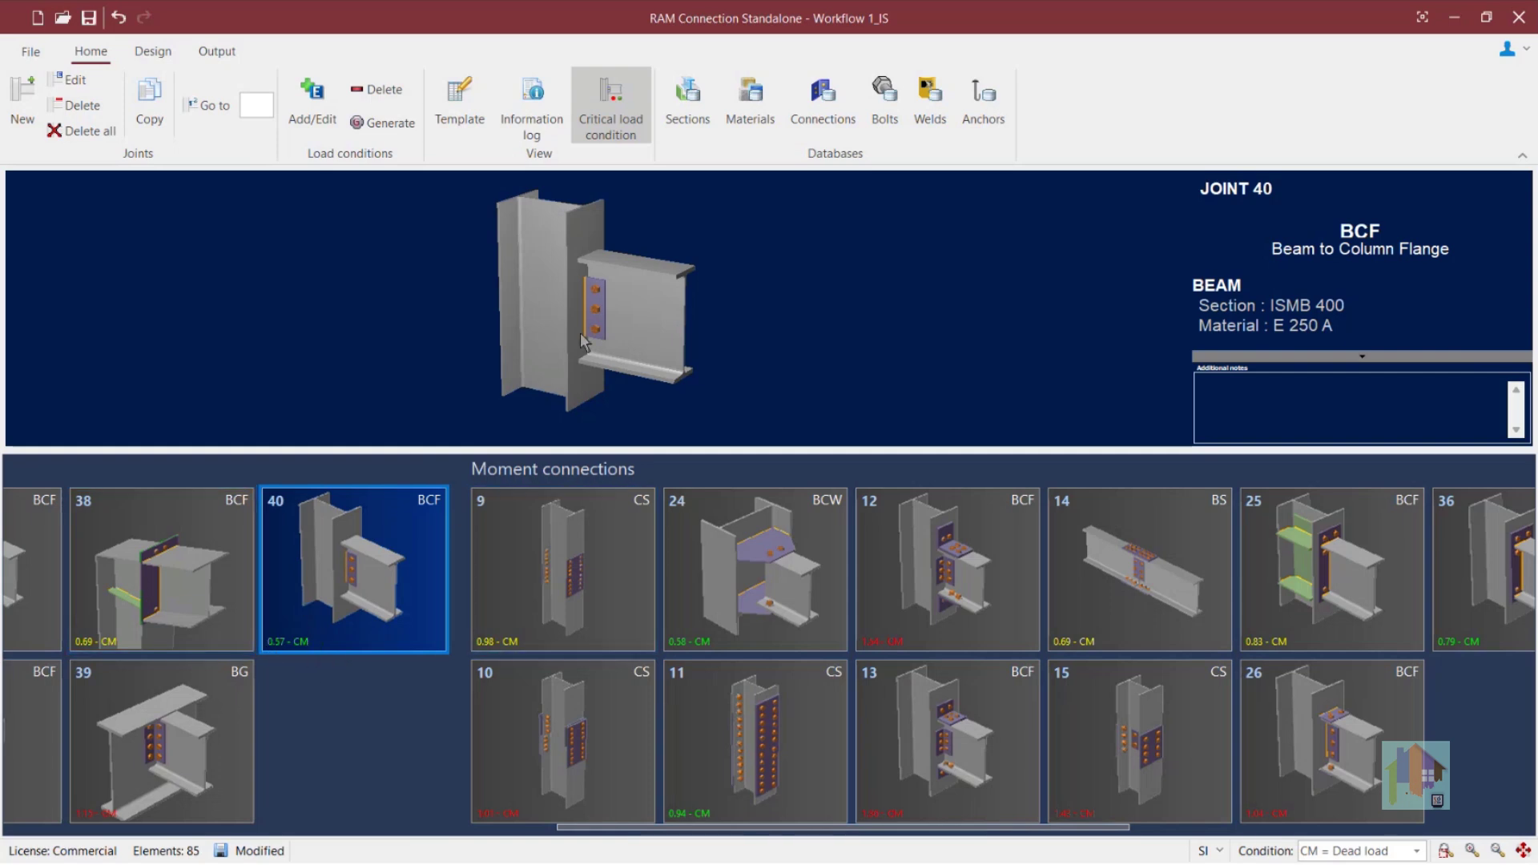
Open joint 40 in the Connection Pad and try 2 rows of bolts for the single plate
double_click(632, 346)
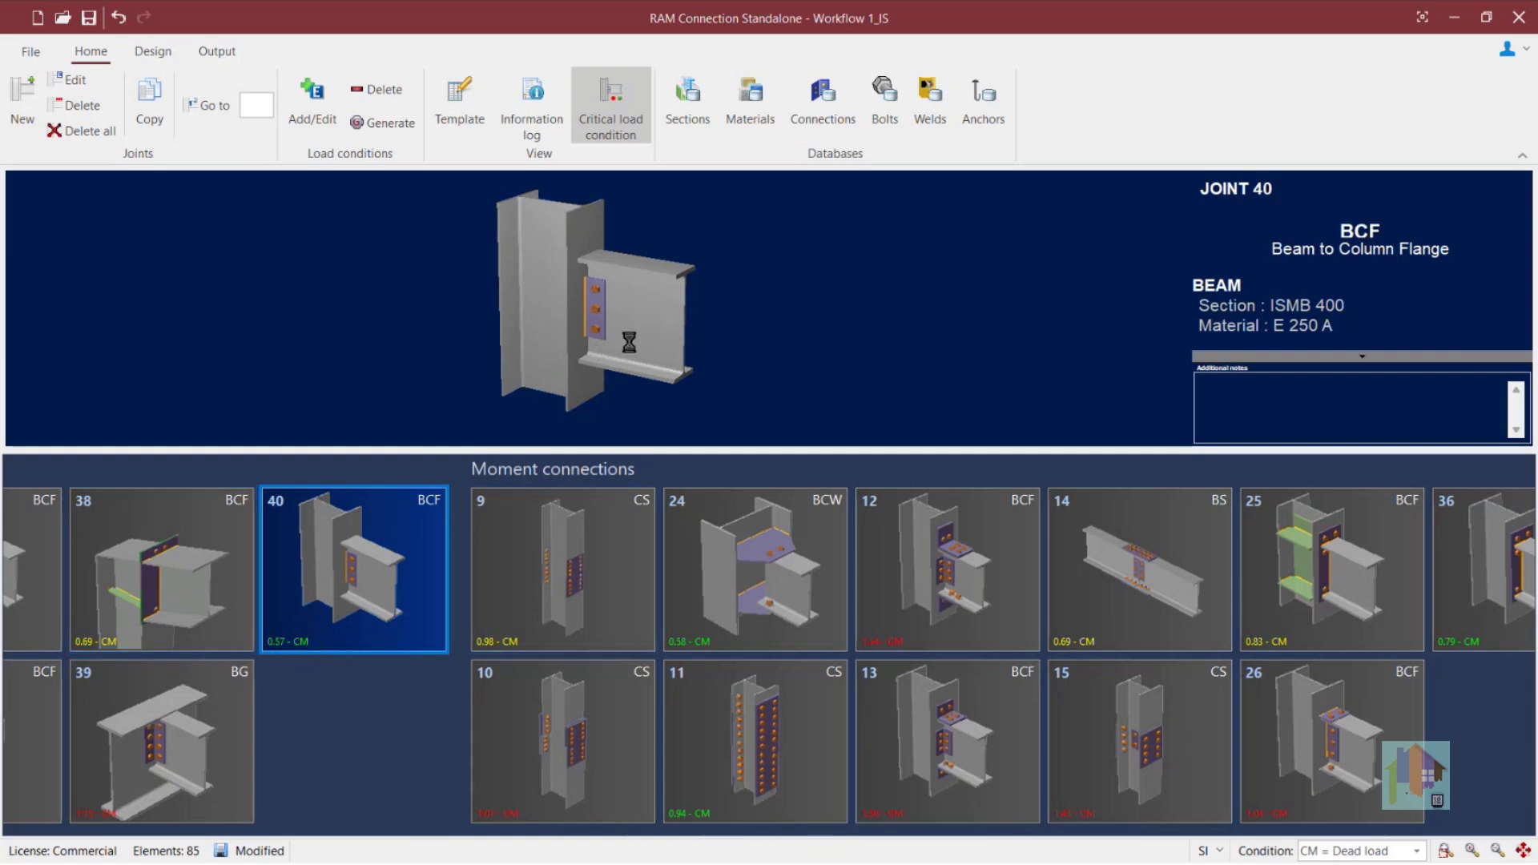
left_click_drag(915, 517, 889, 518)
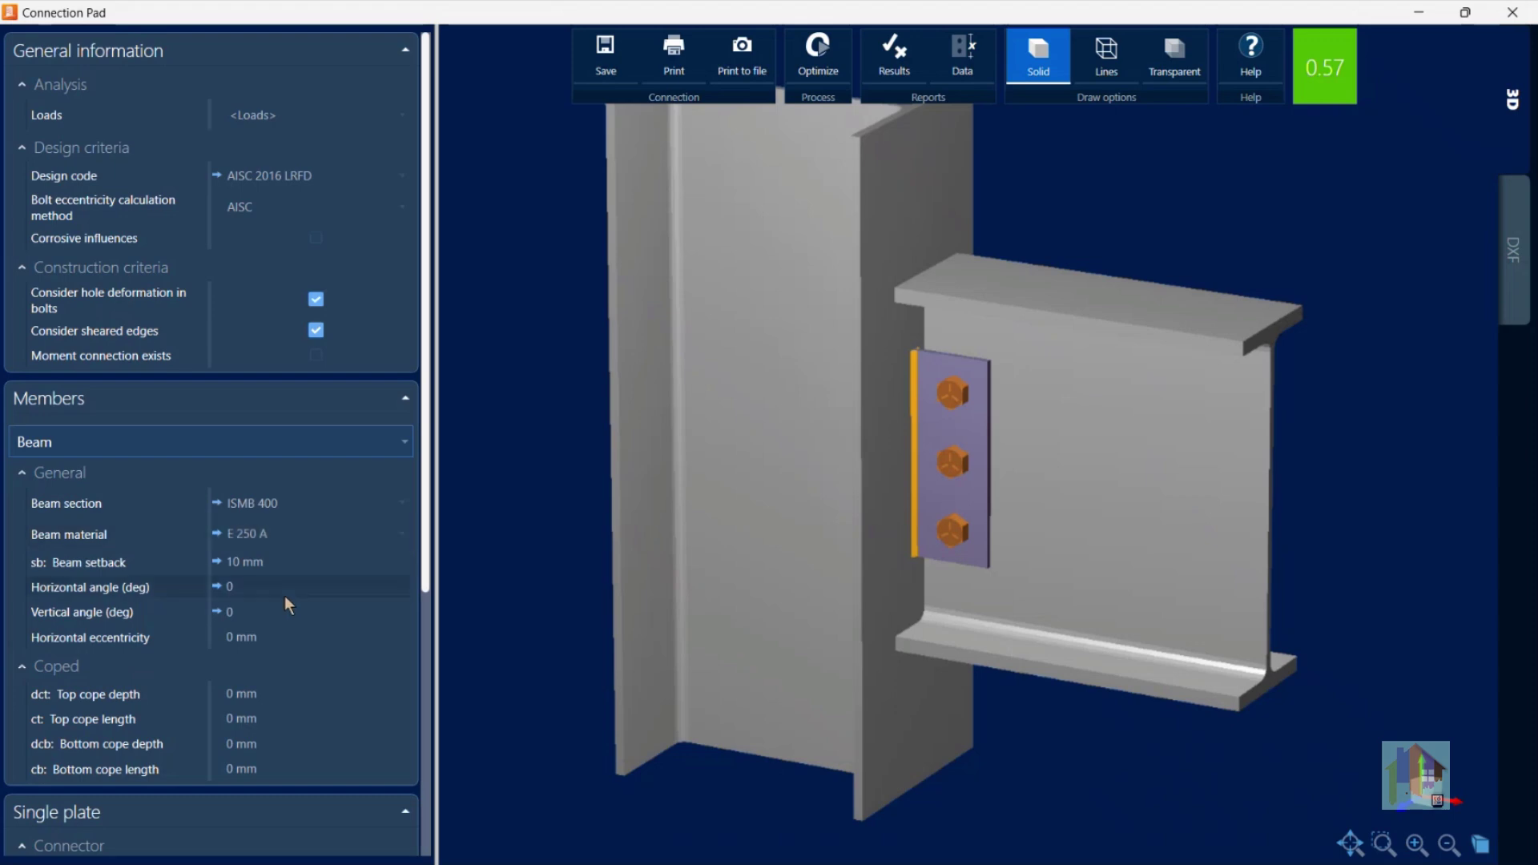
scroll(288, 594, "down", 5)
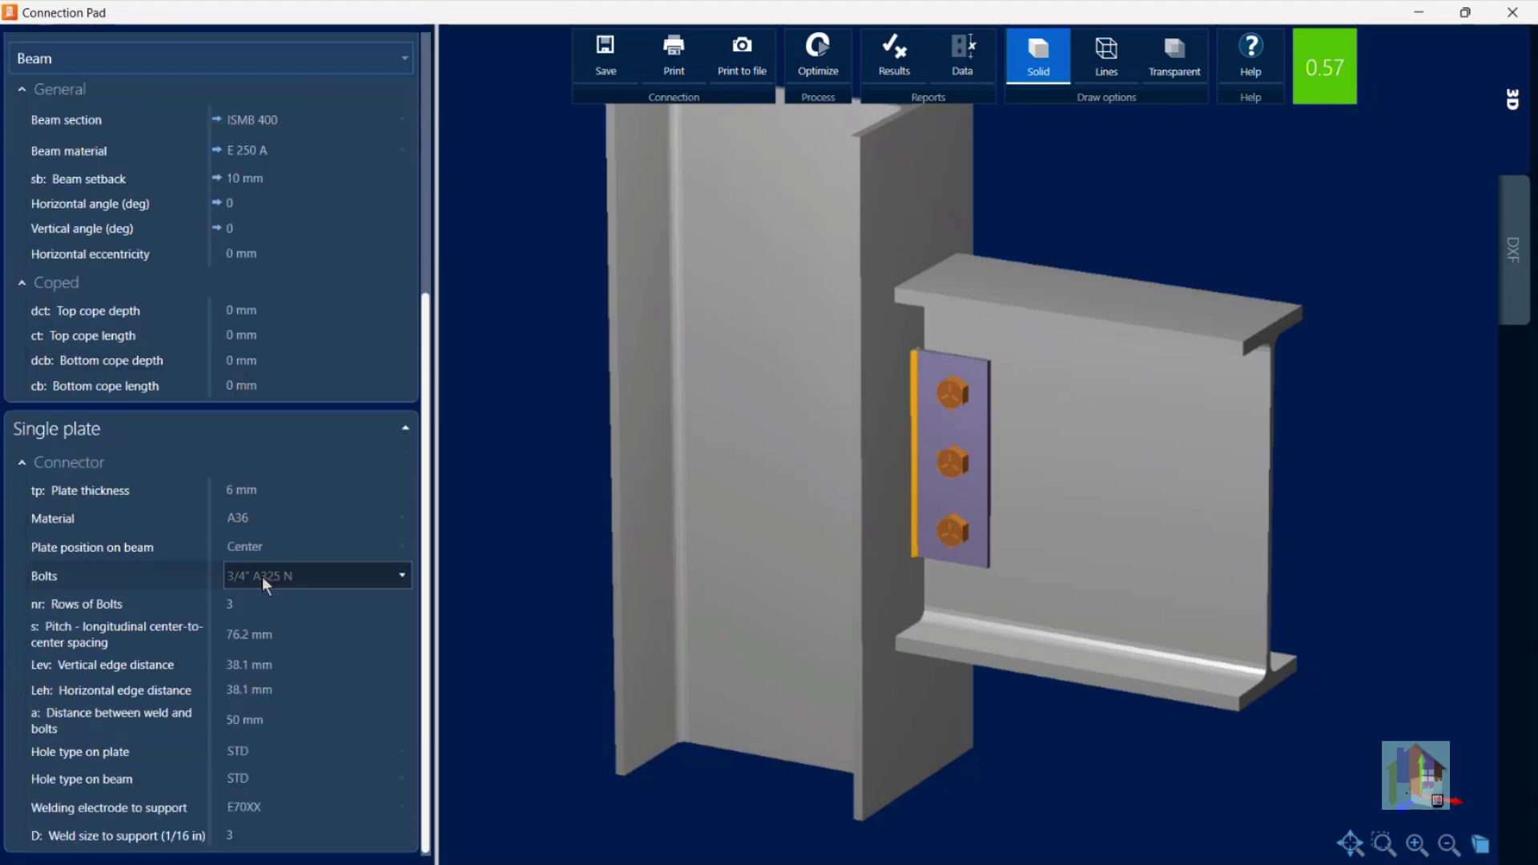
left_click(296, 603)
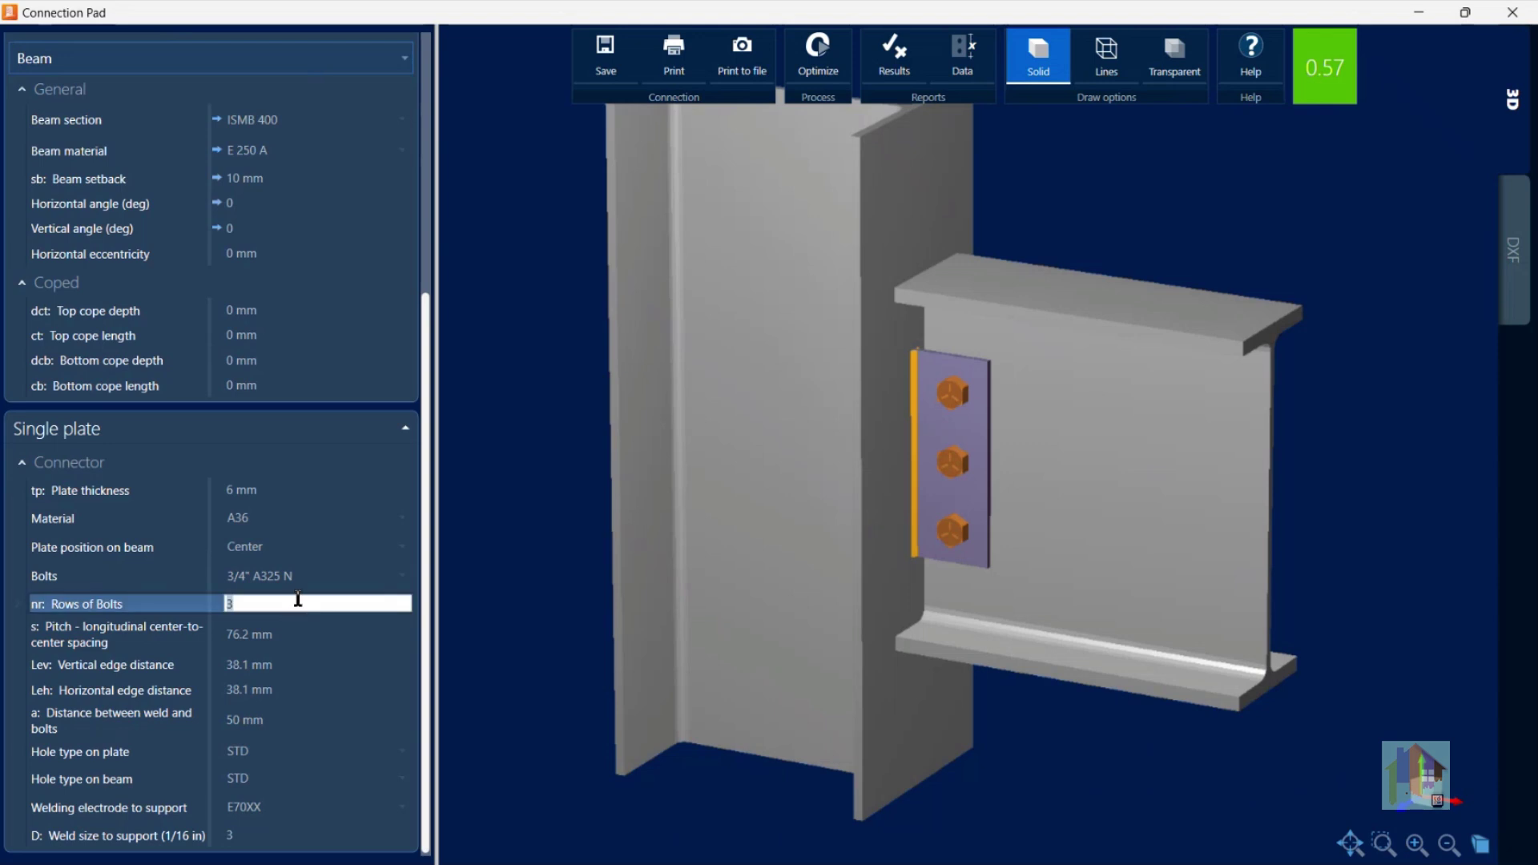
type("2")
left_click(540, 618)
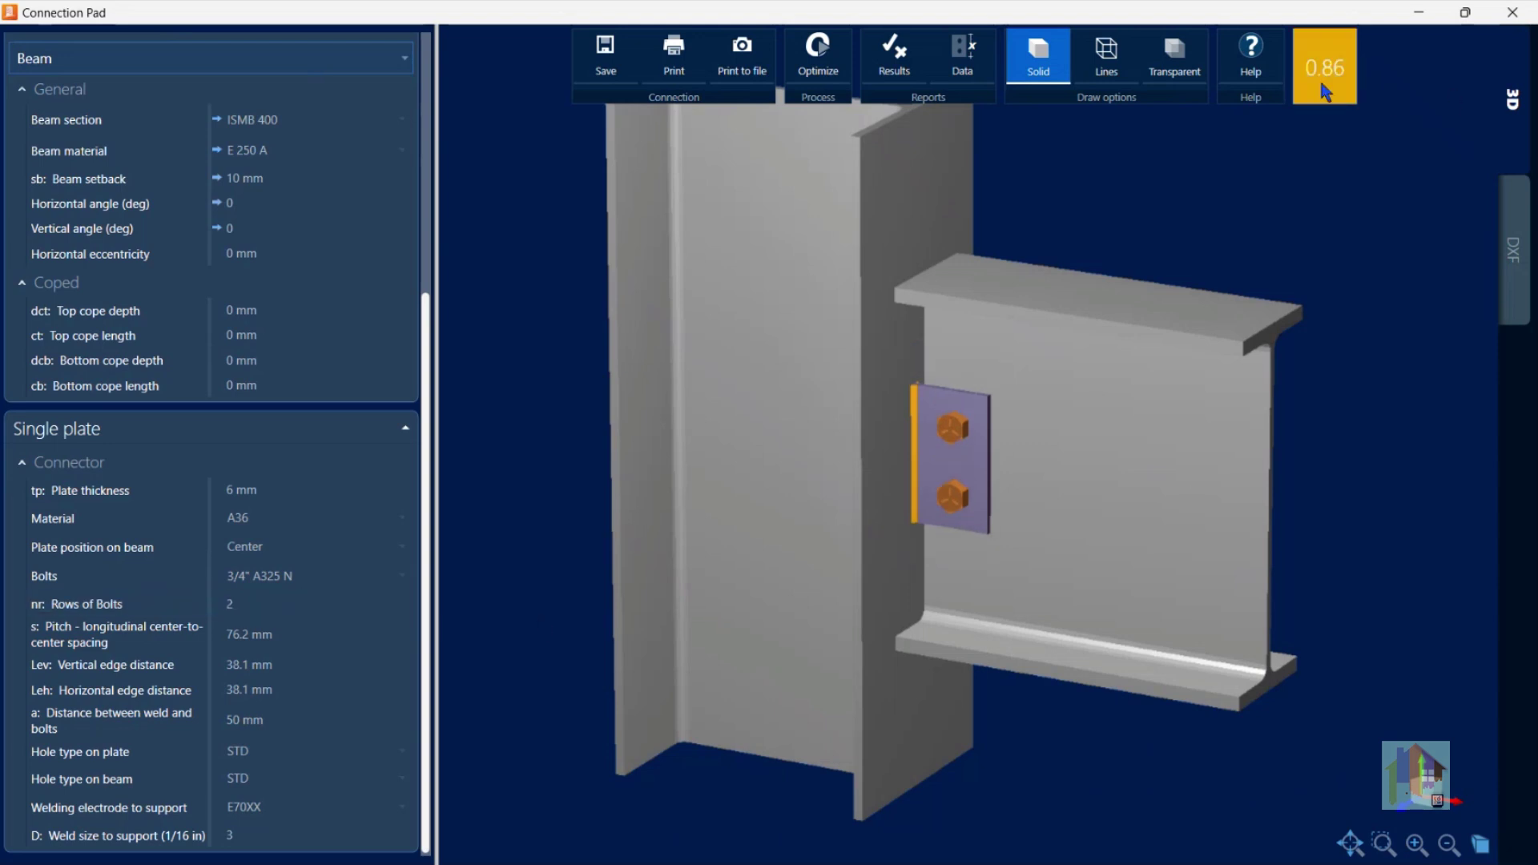
Review the results report for the two-row plate, comparing the shear plate's geometric limits with the design check ratios
left_click(312, 603)
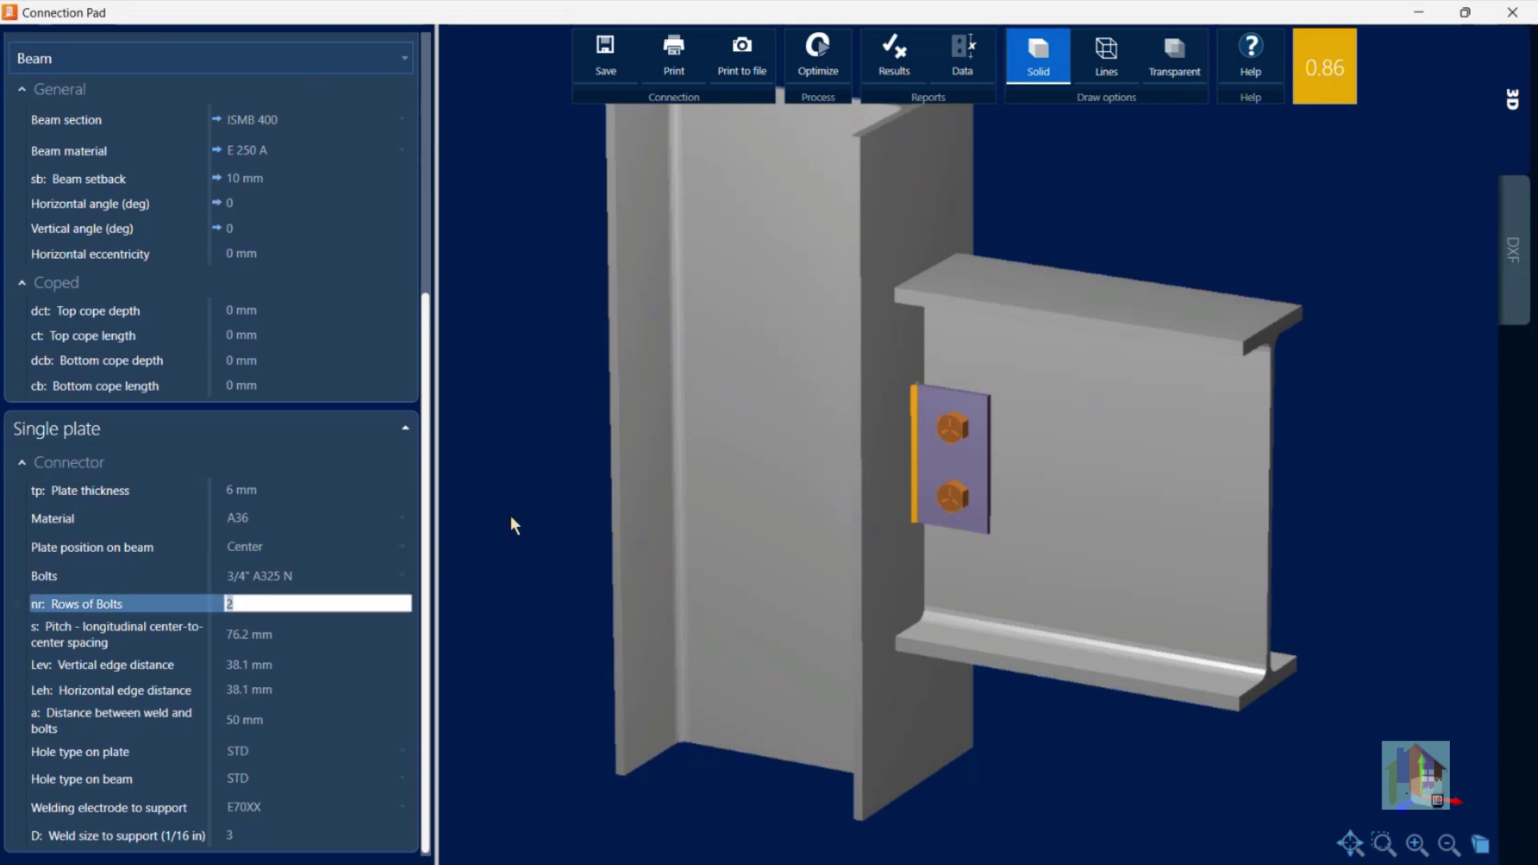
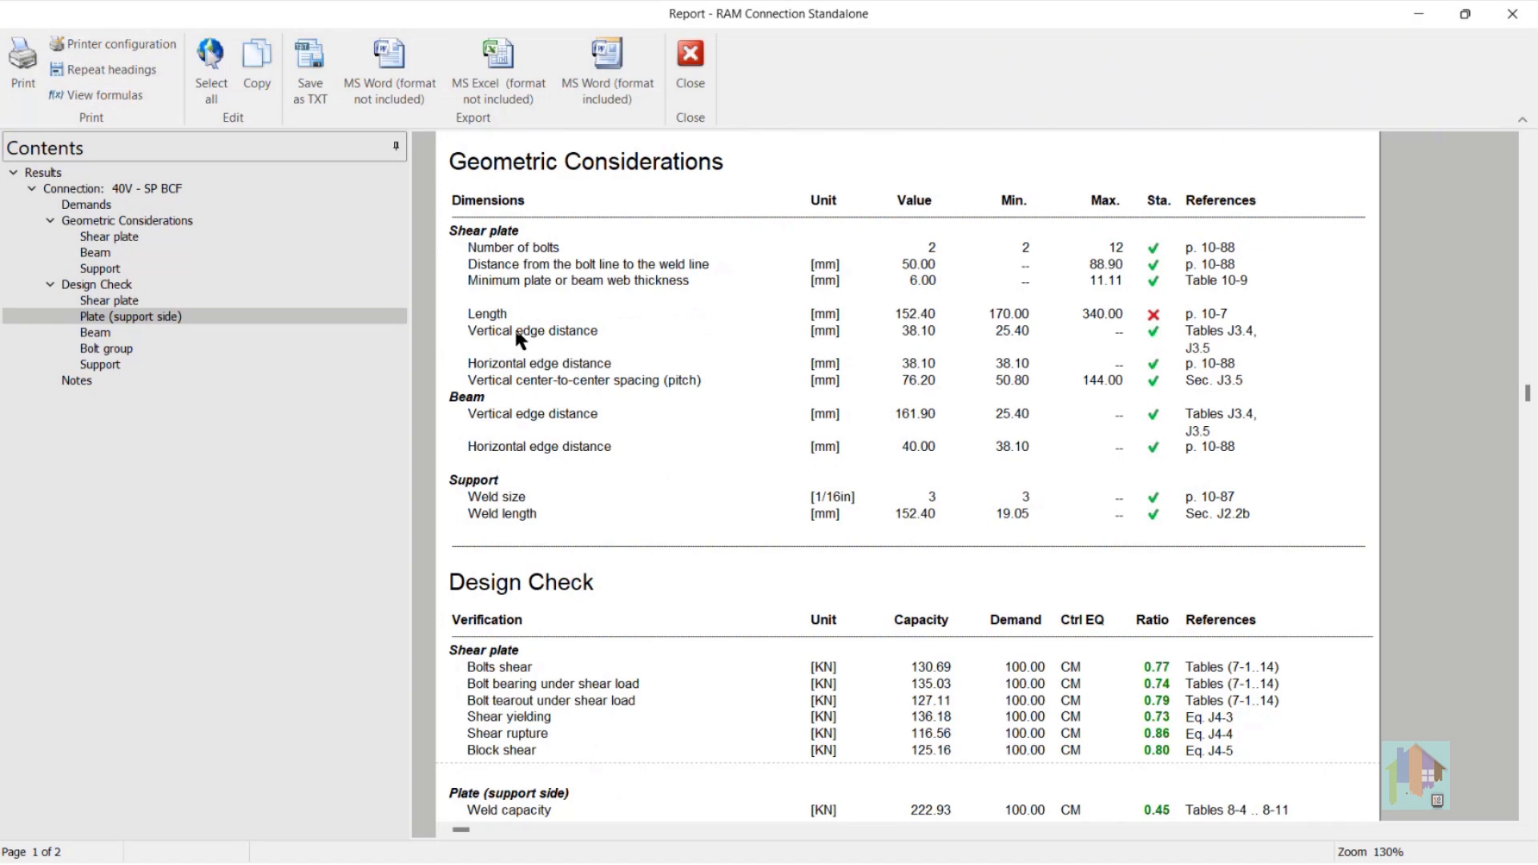
left_click(515, 319)
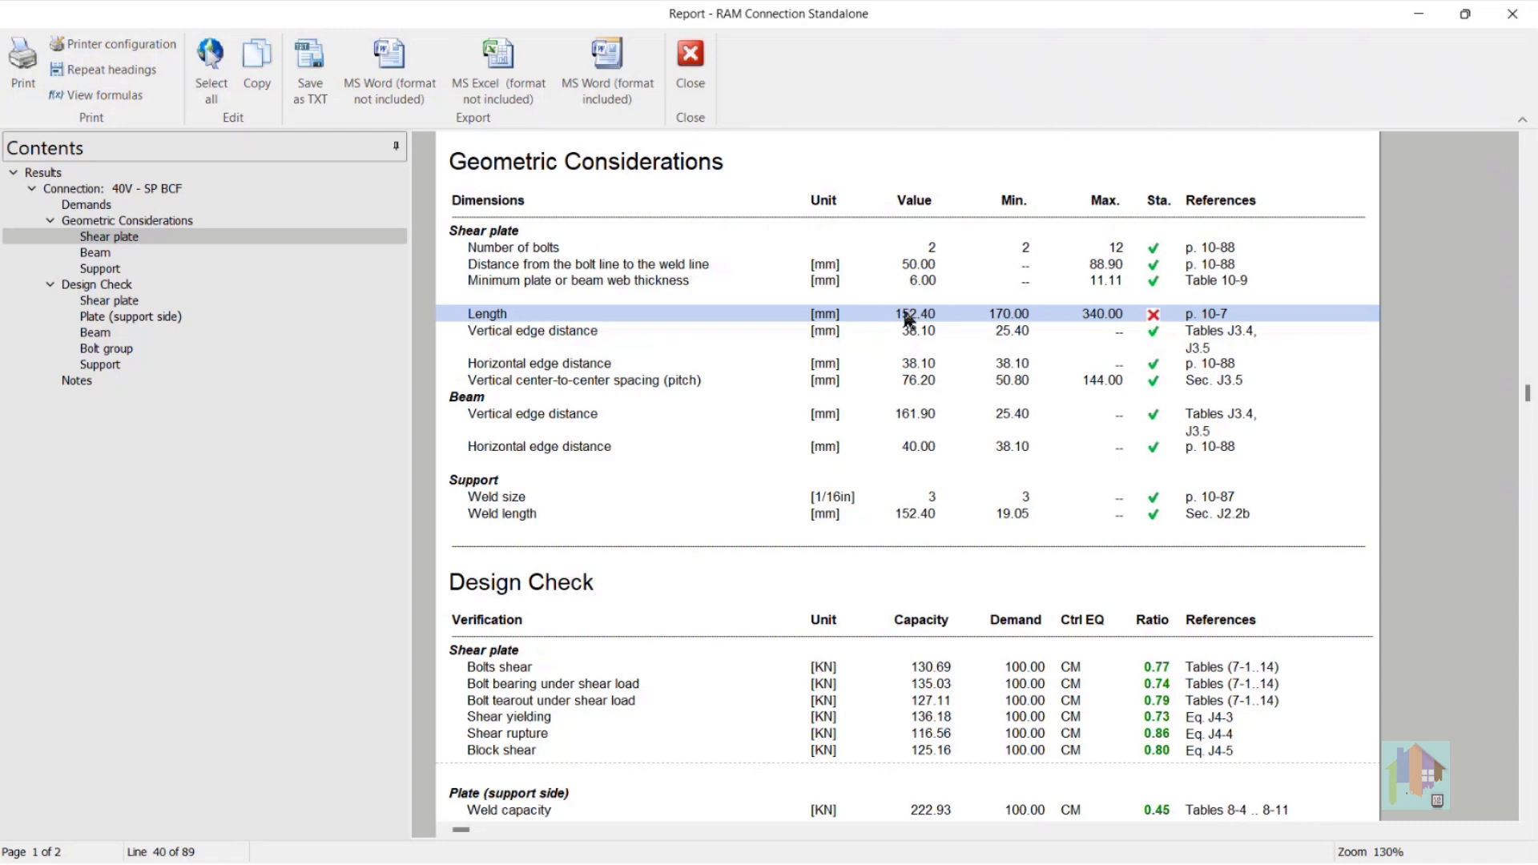
scroll(897, 702, "down", 3)
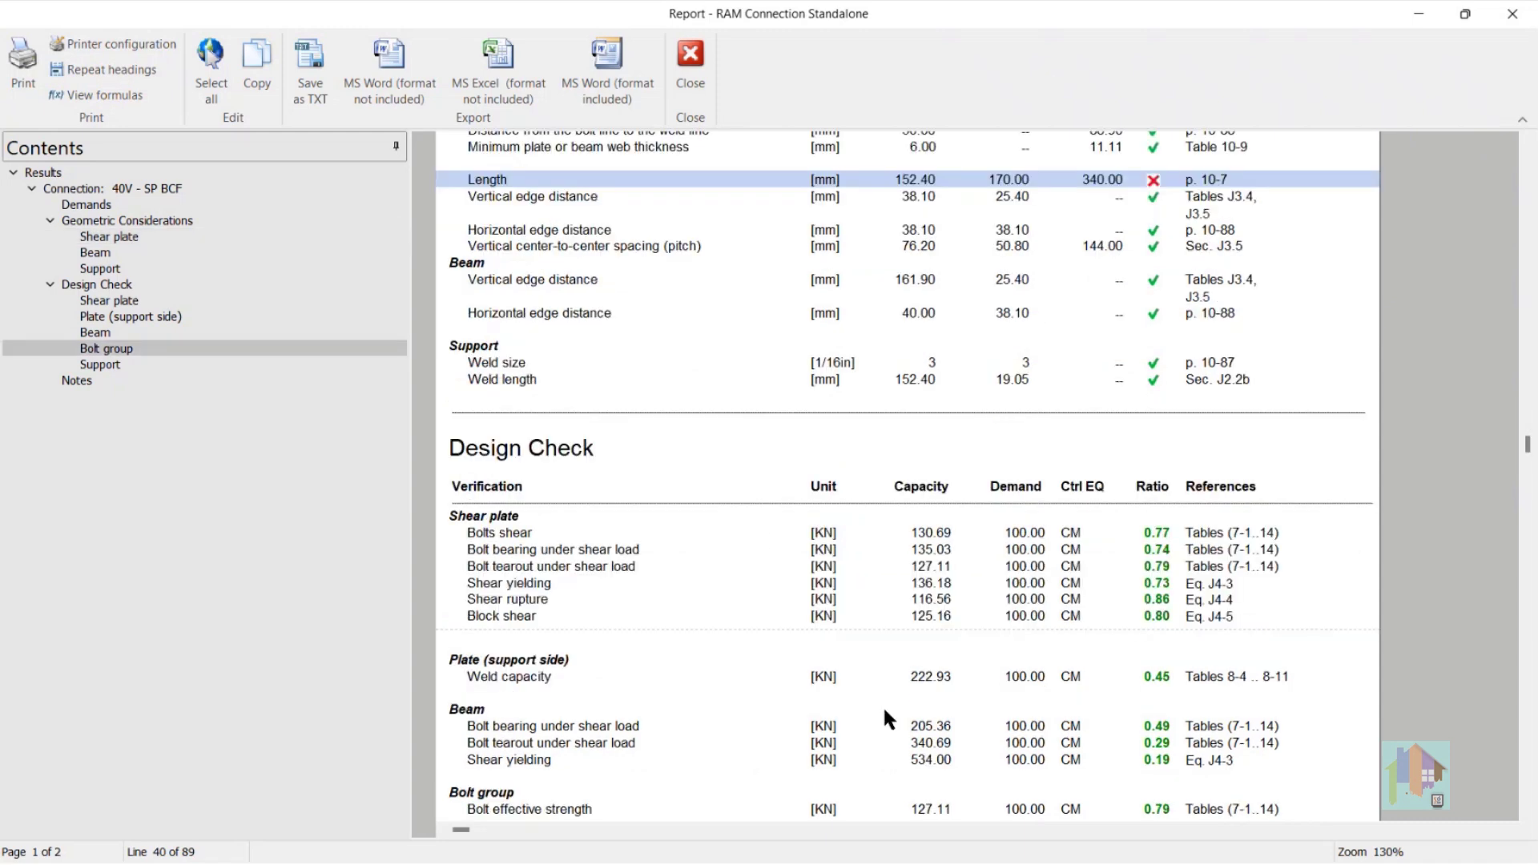
scroll(719, 691, "down", 6)
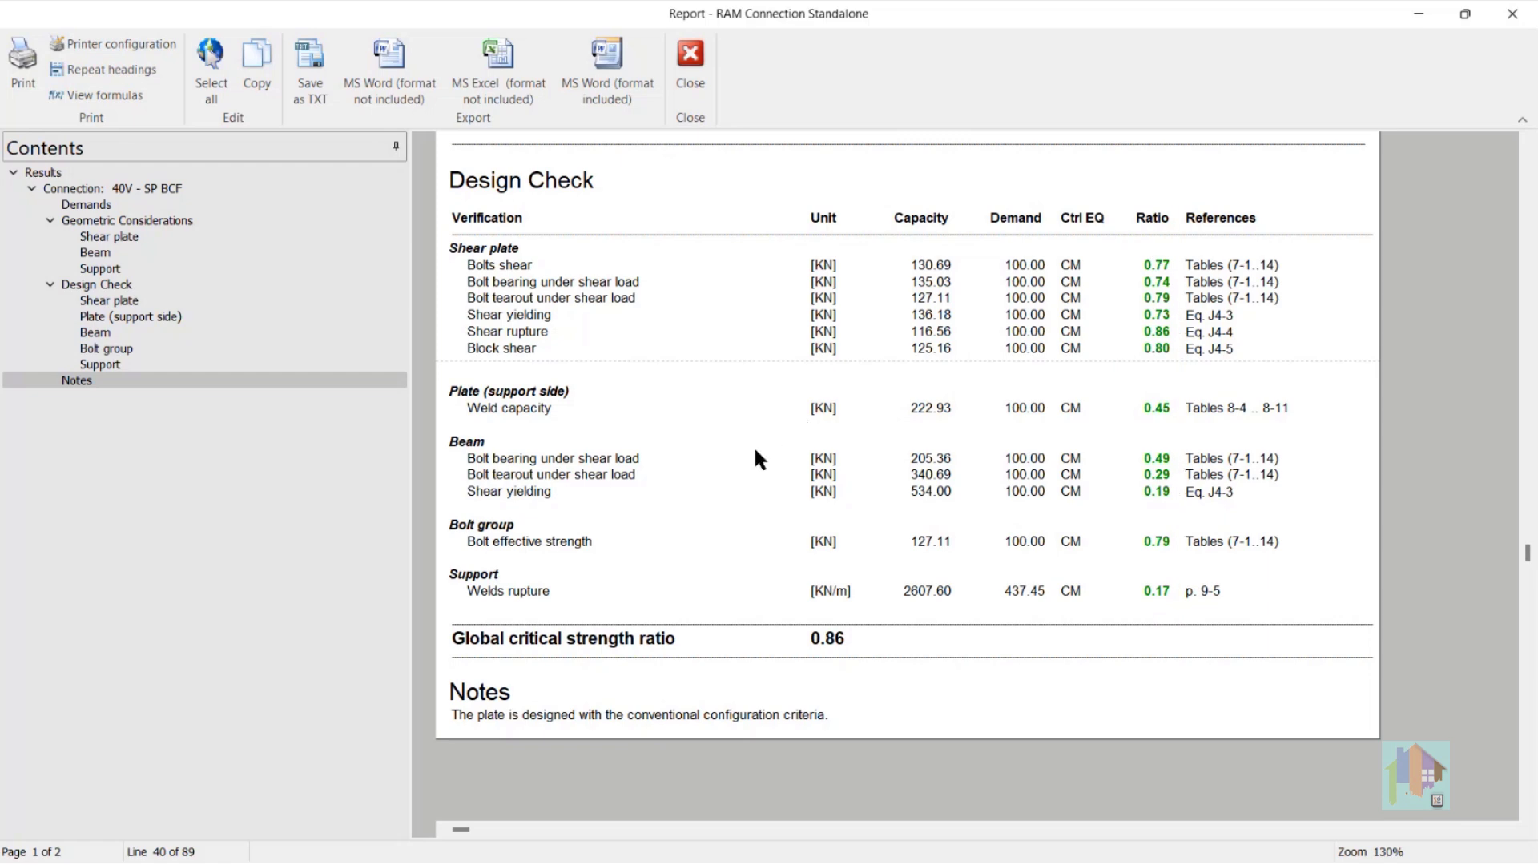
scroll(756, 457, "up", 5)
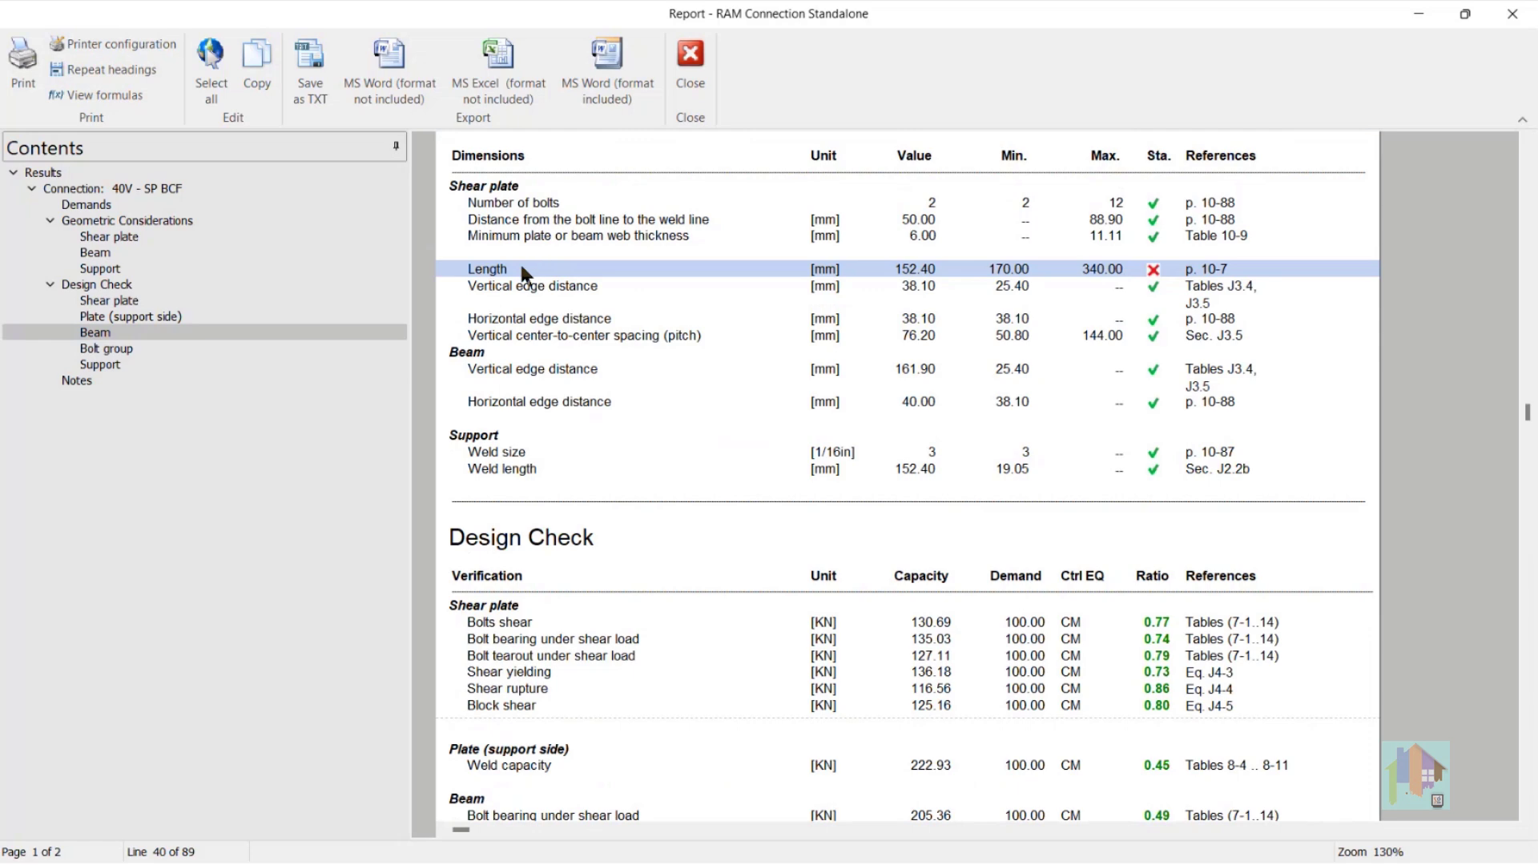
left_click(377, 282)
scroll(618, 386, "up", 6)
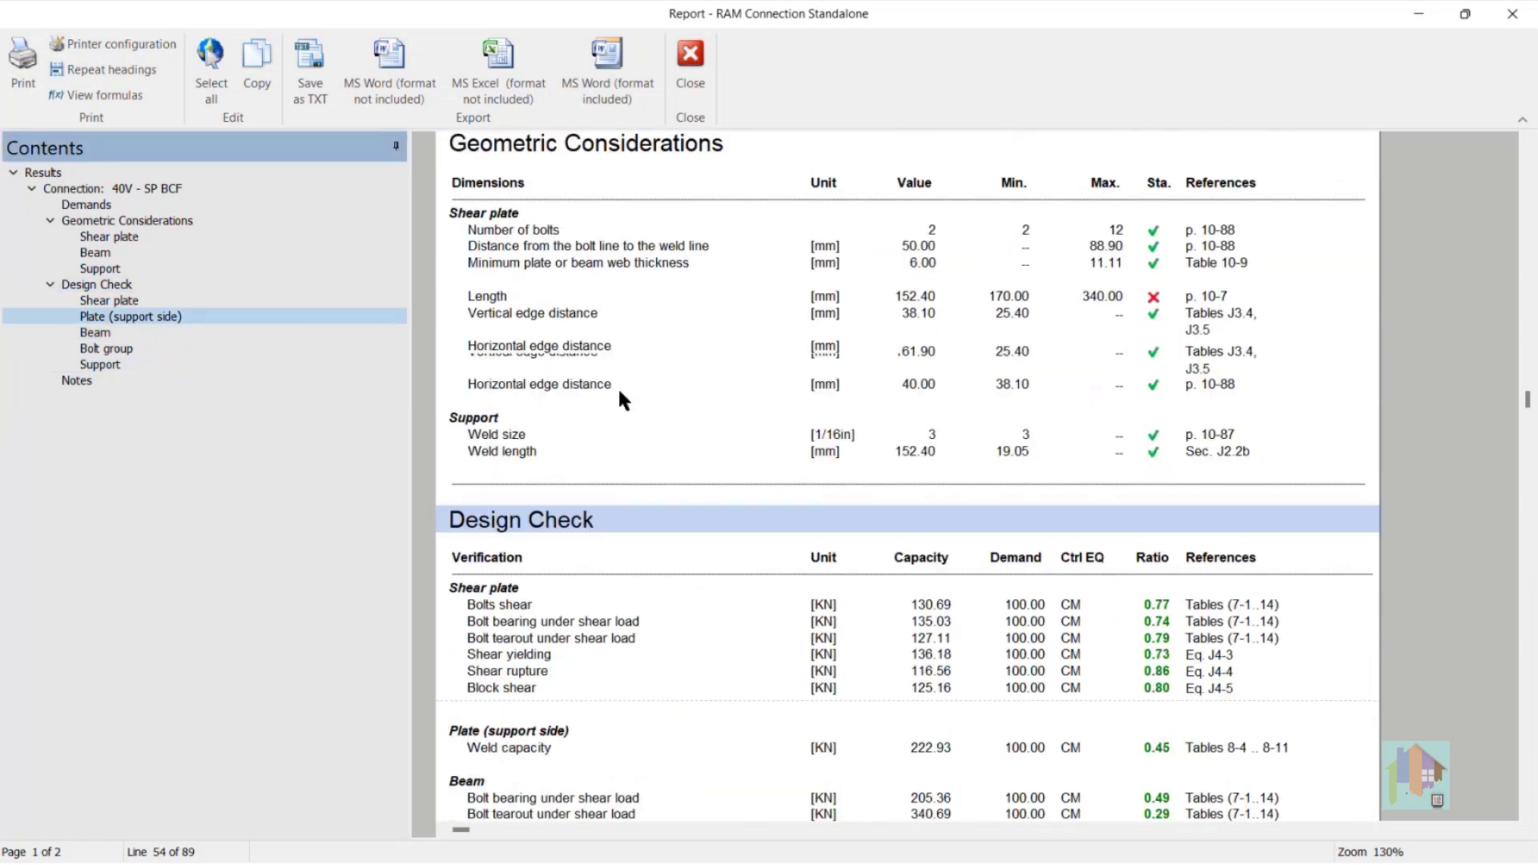
left_click(497, 390)
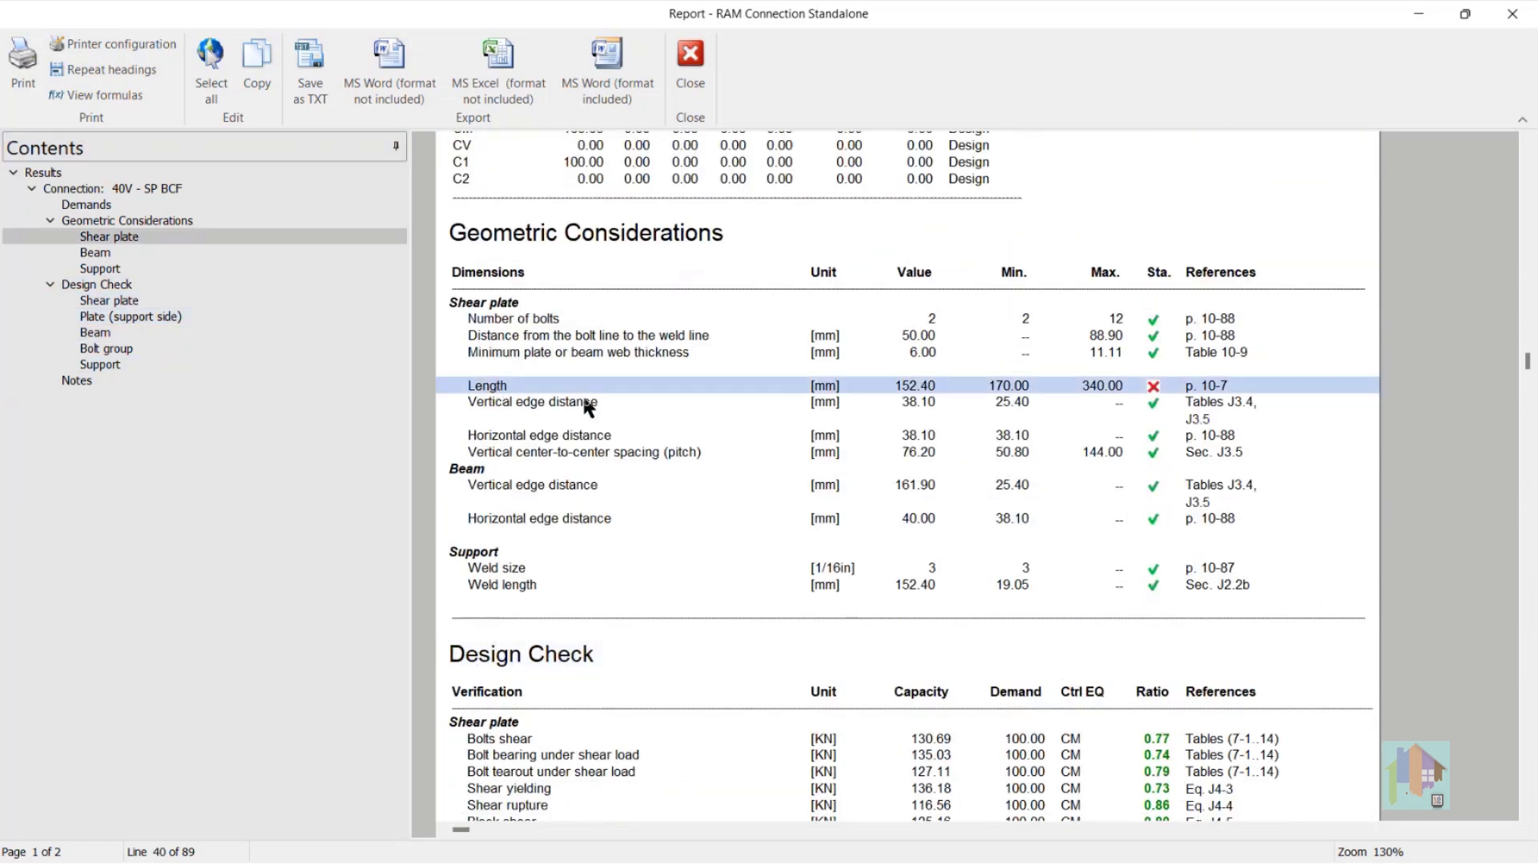
Show the formulas in the results report and look through the geometric and design check calculations
left_click(109, 94)
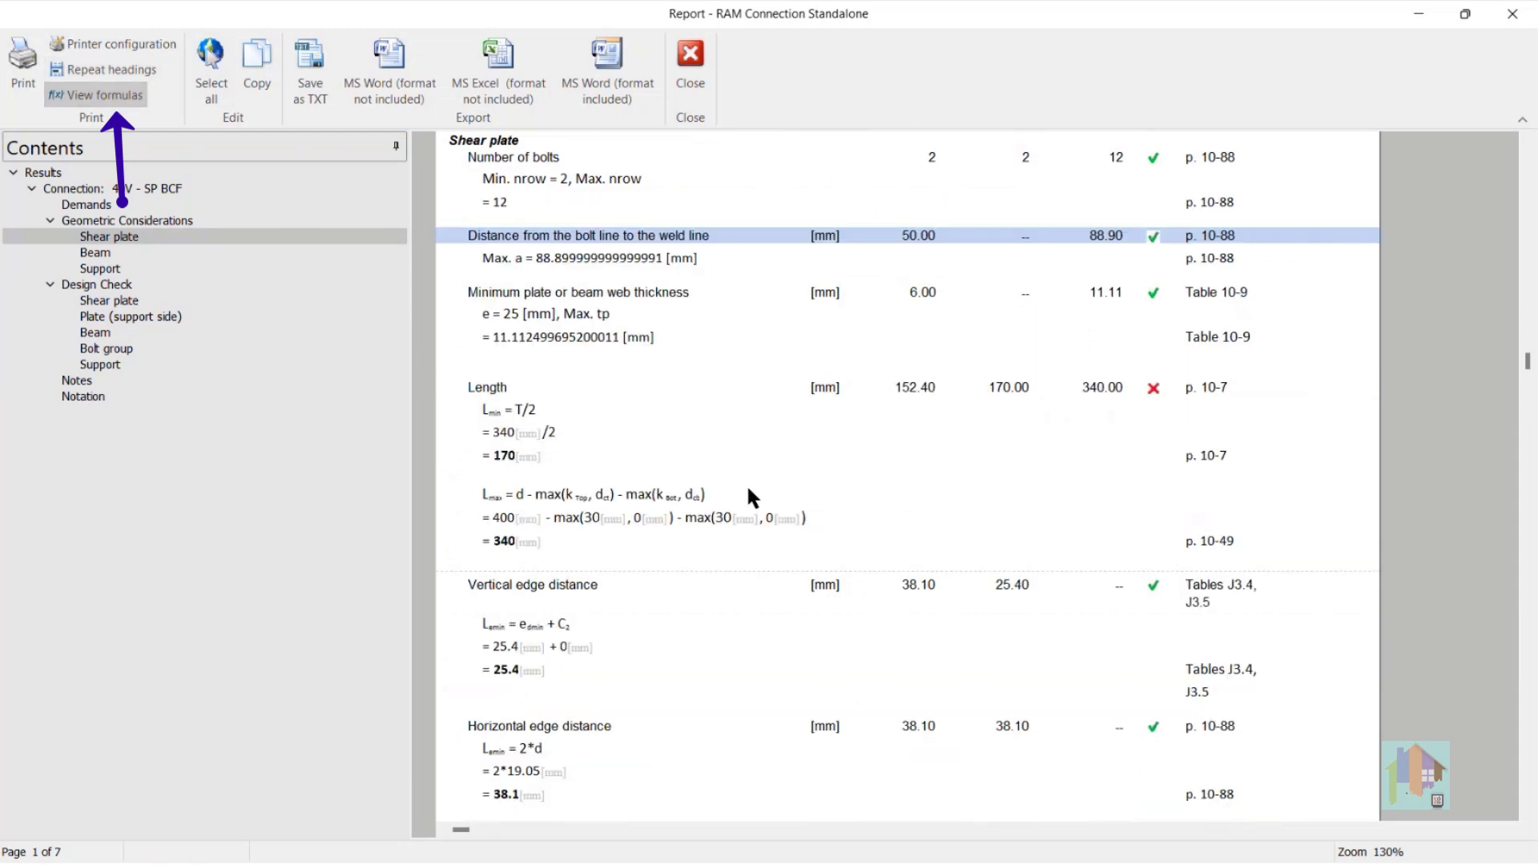
scroll(763, 413, "up", 2)
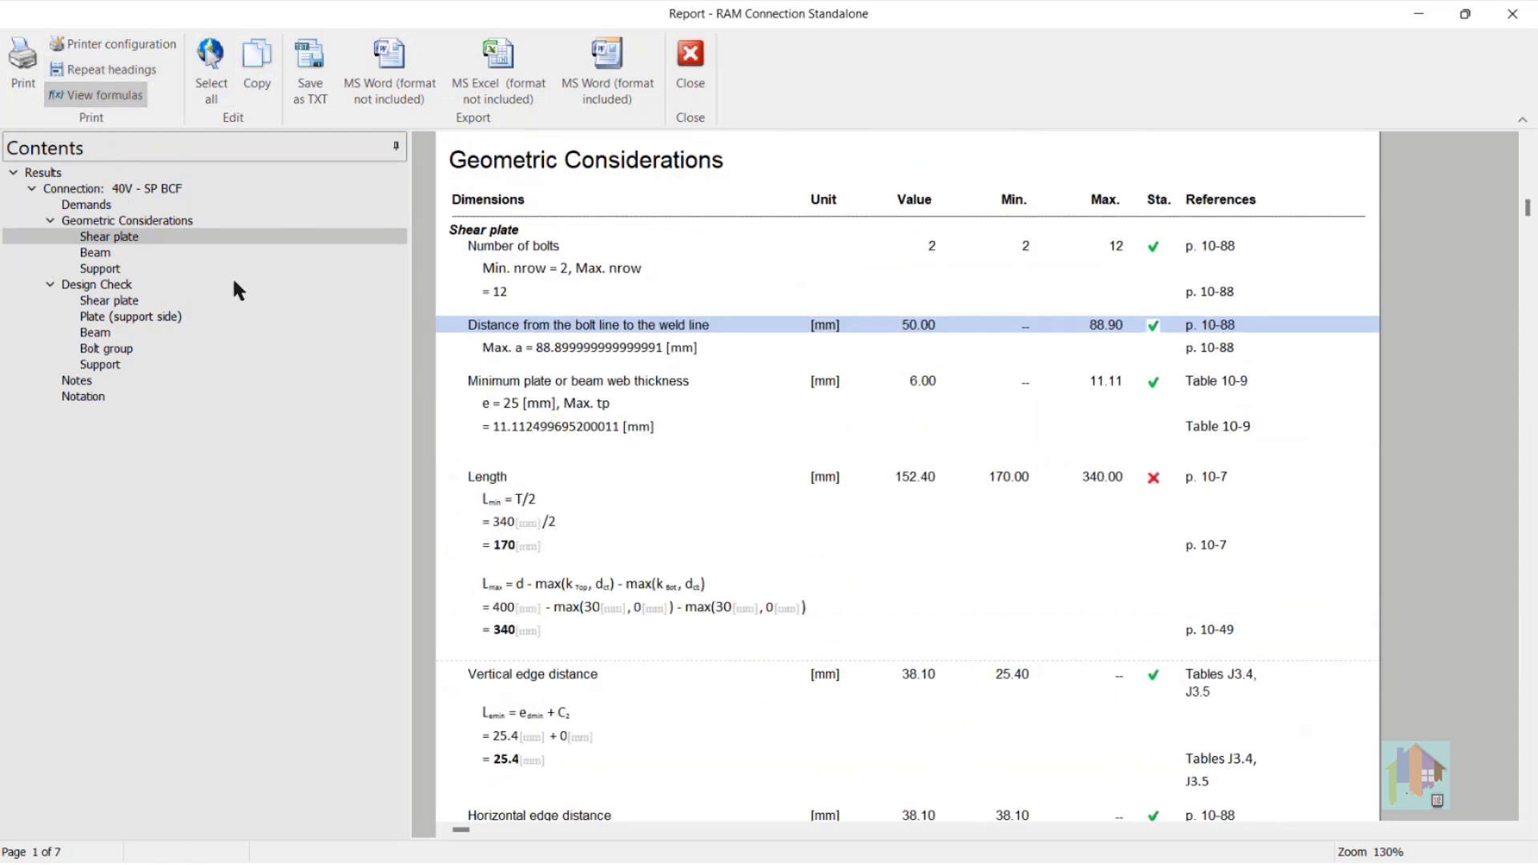
left_click(106, 254)
scroll(931, 421, "down", 5)
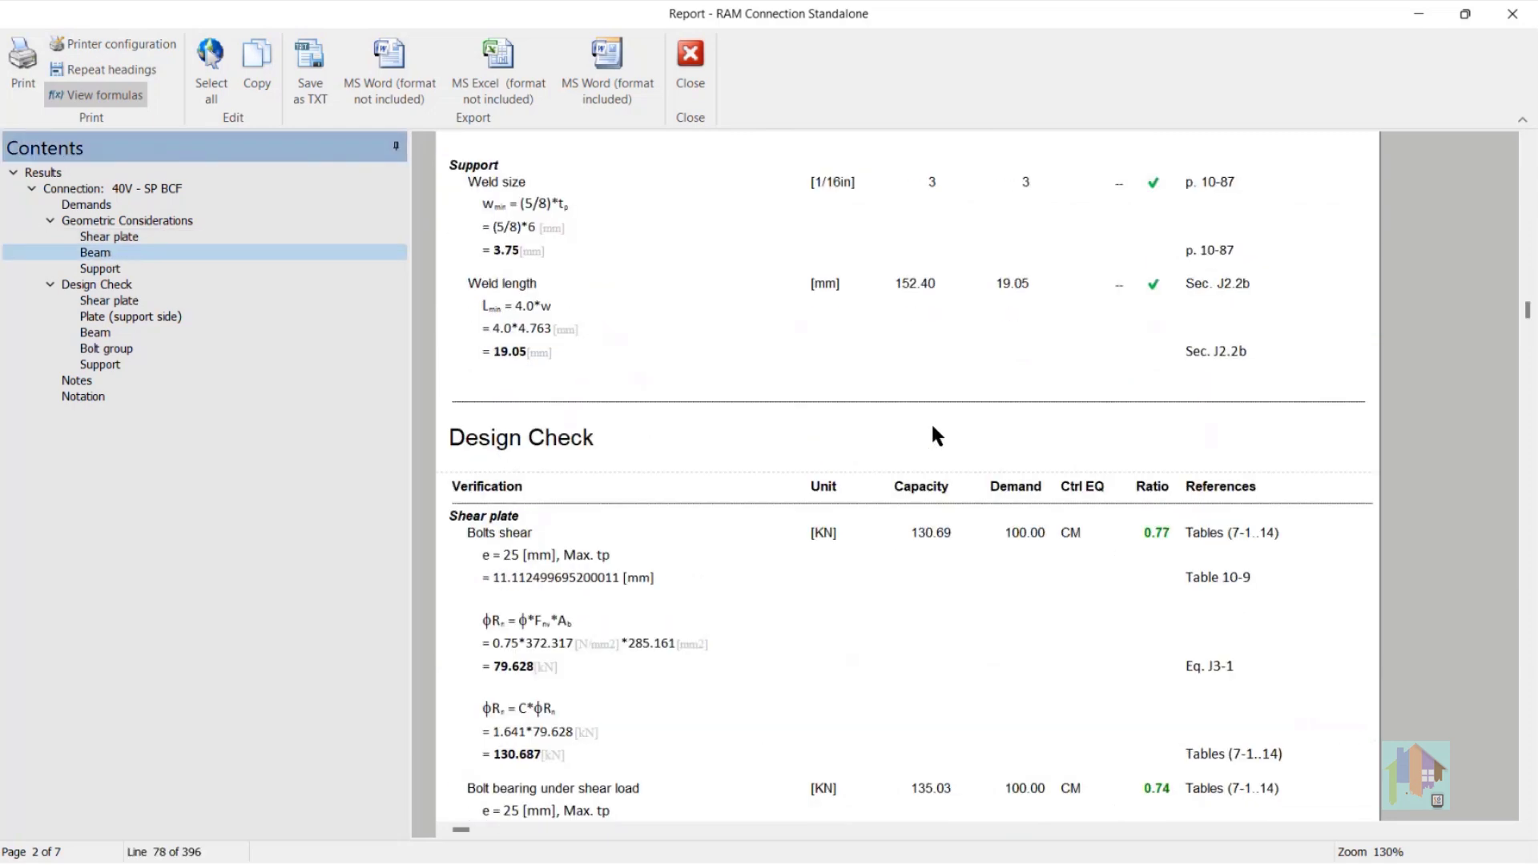
scroll(931, 421, "up", 15)
scroll(926, 421, "up", 1)
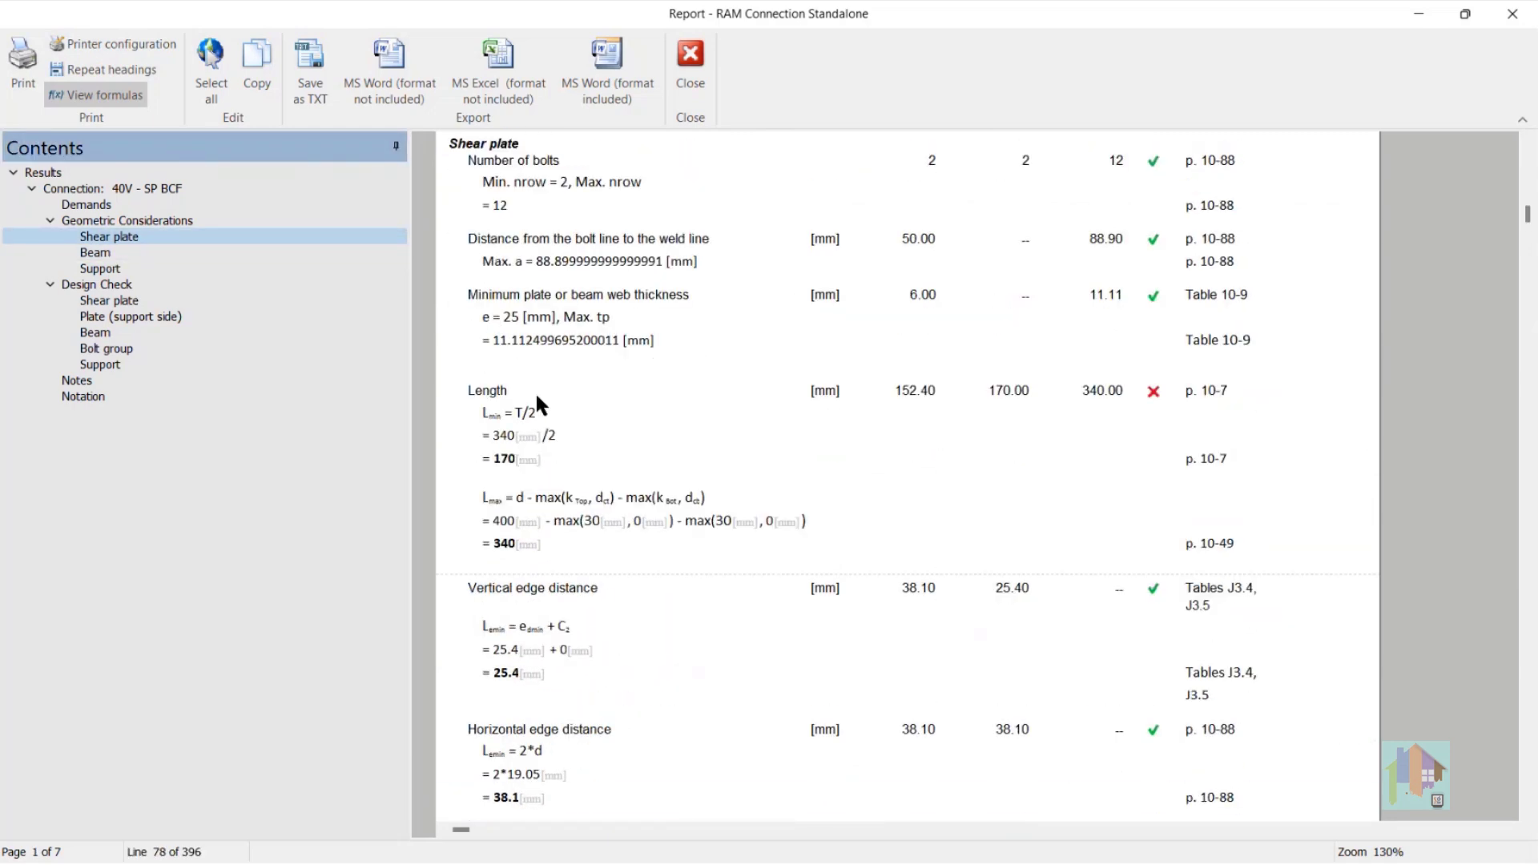
Examine the shear plate's minimum and maximum length formulas, hide the formulas again and close the report
left_click(863, 397)
left_click(864, 391)
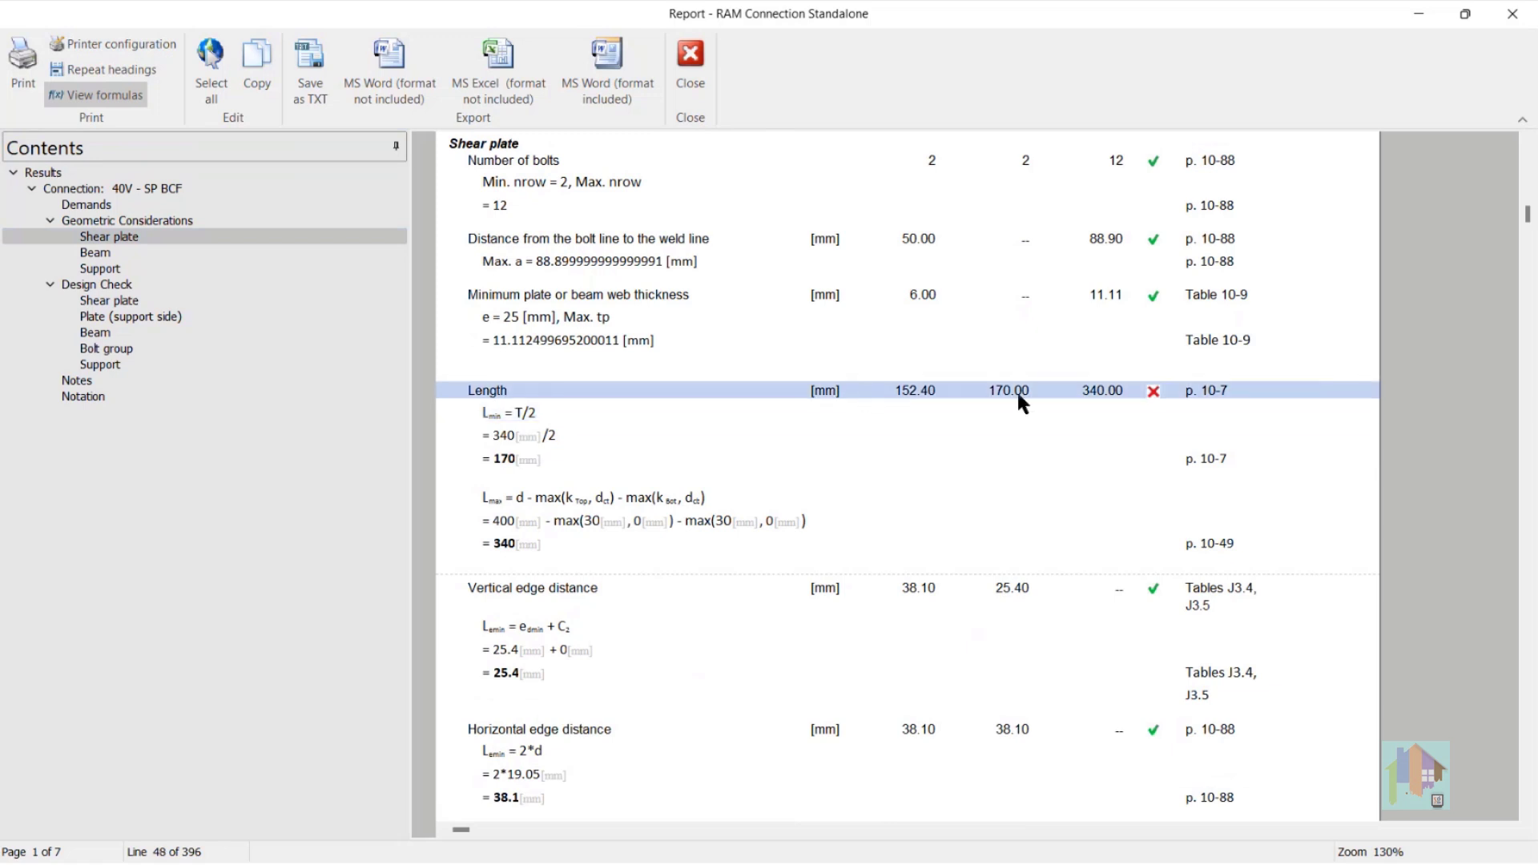
left_click(516, 461)
left_click_drag(515, 460, 485, 413)
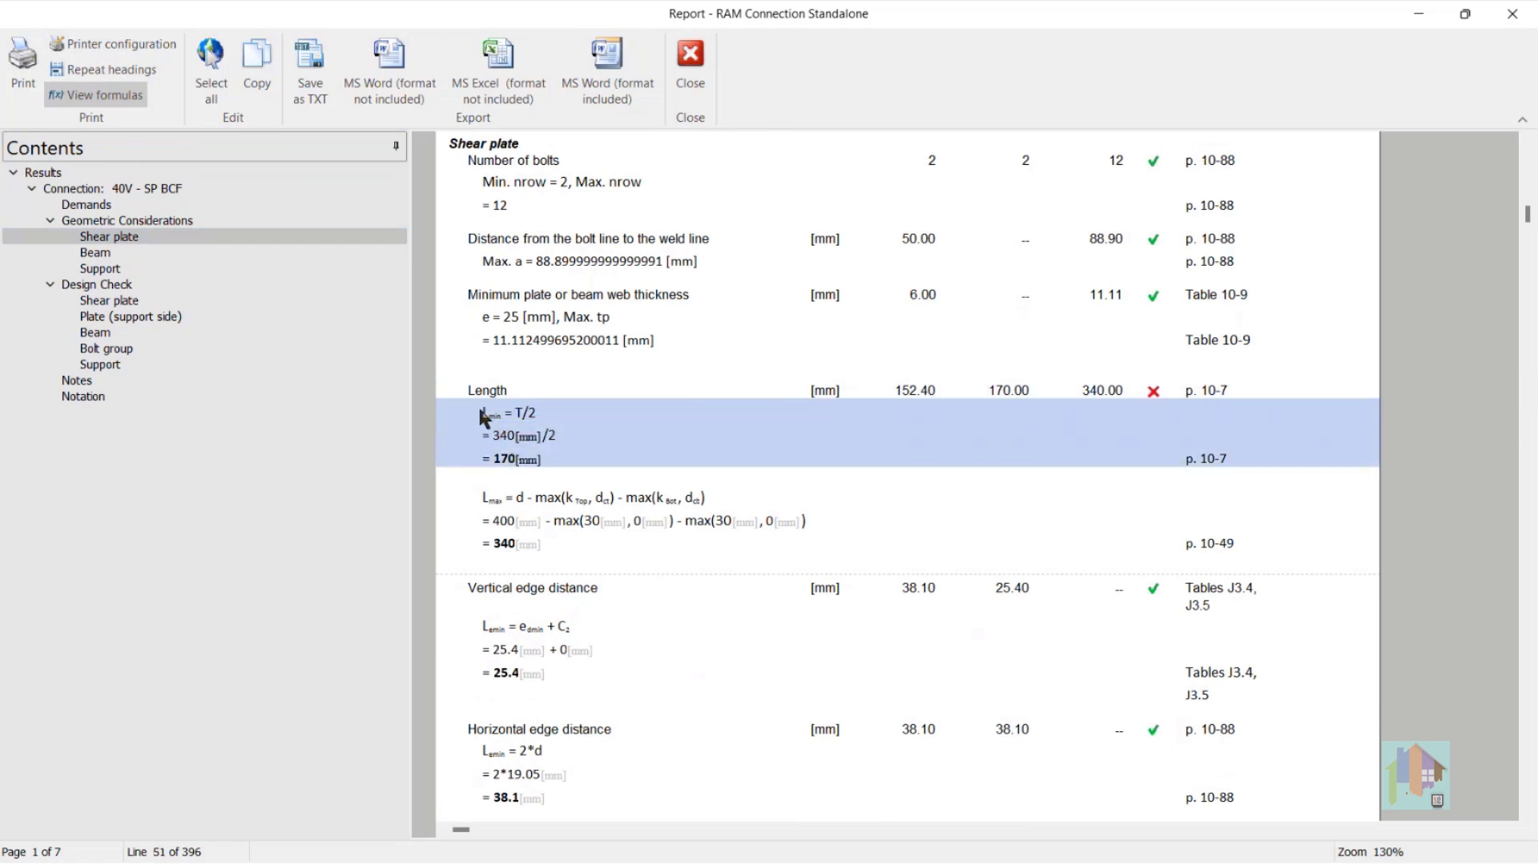
left_click_drag(541, 551, 495, 501)
scroll(854, 537, "up", 3)
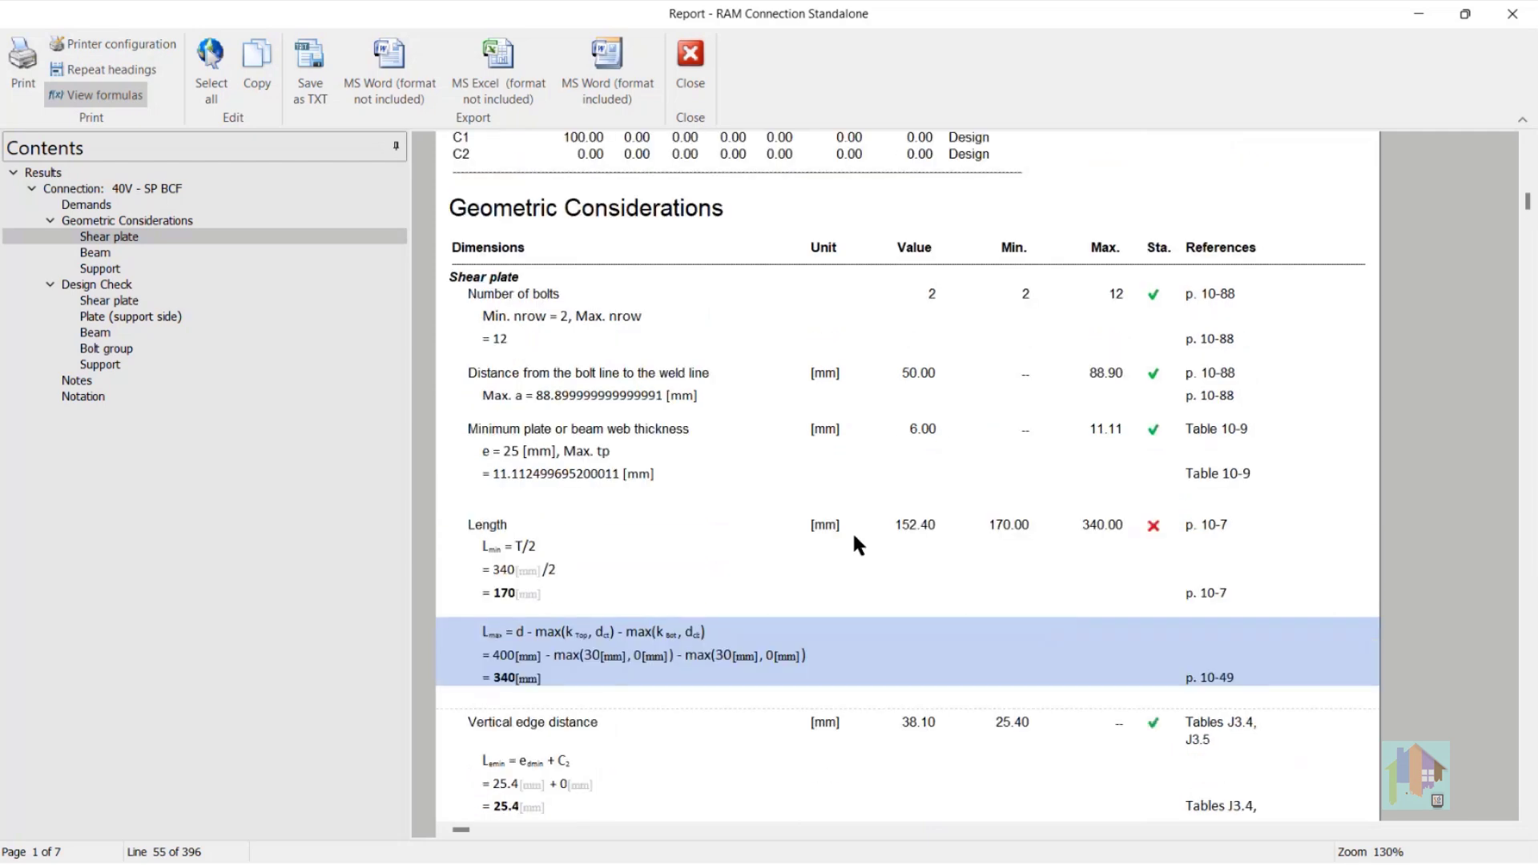
left_click(109, 94)
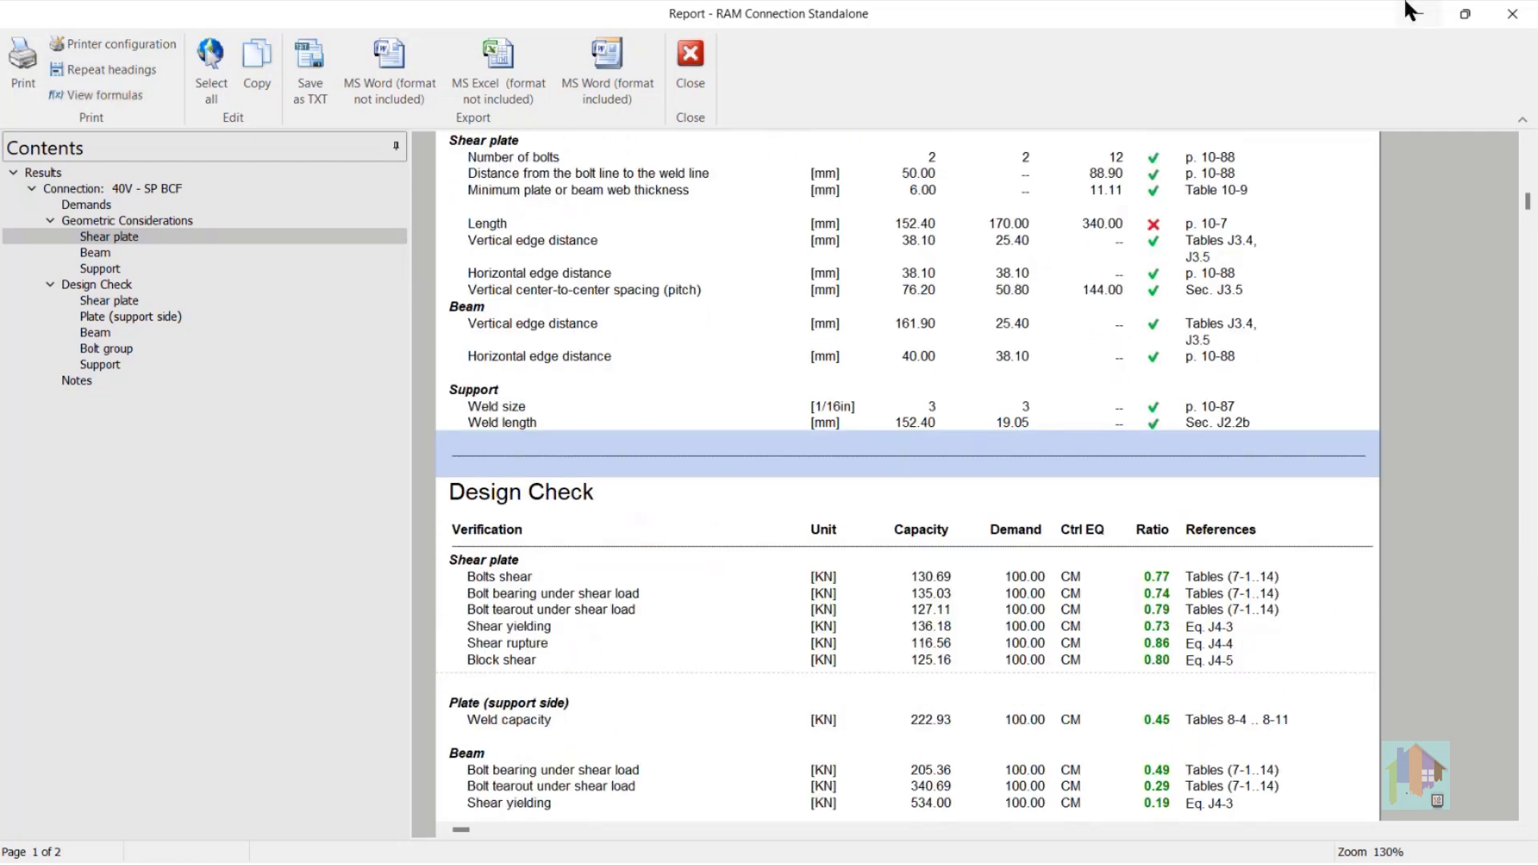
left_click(1501, 19)
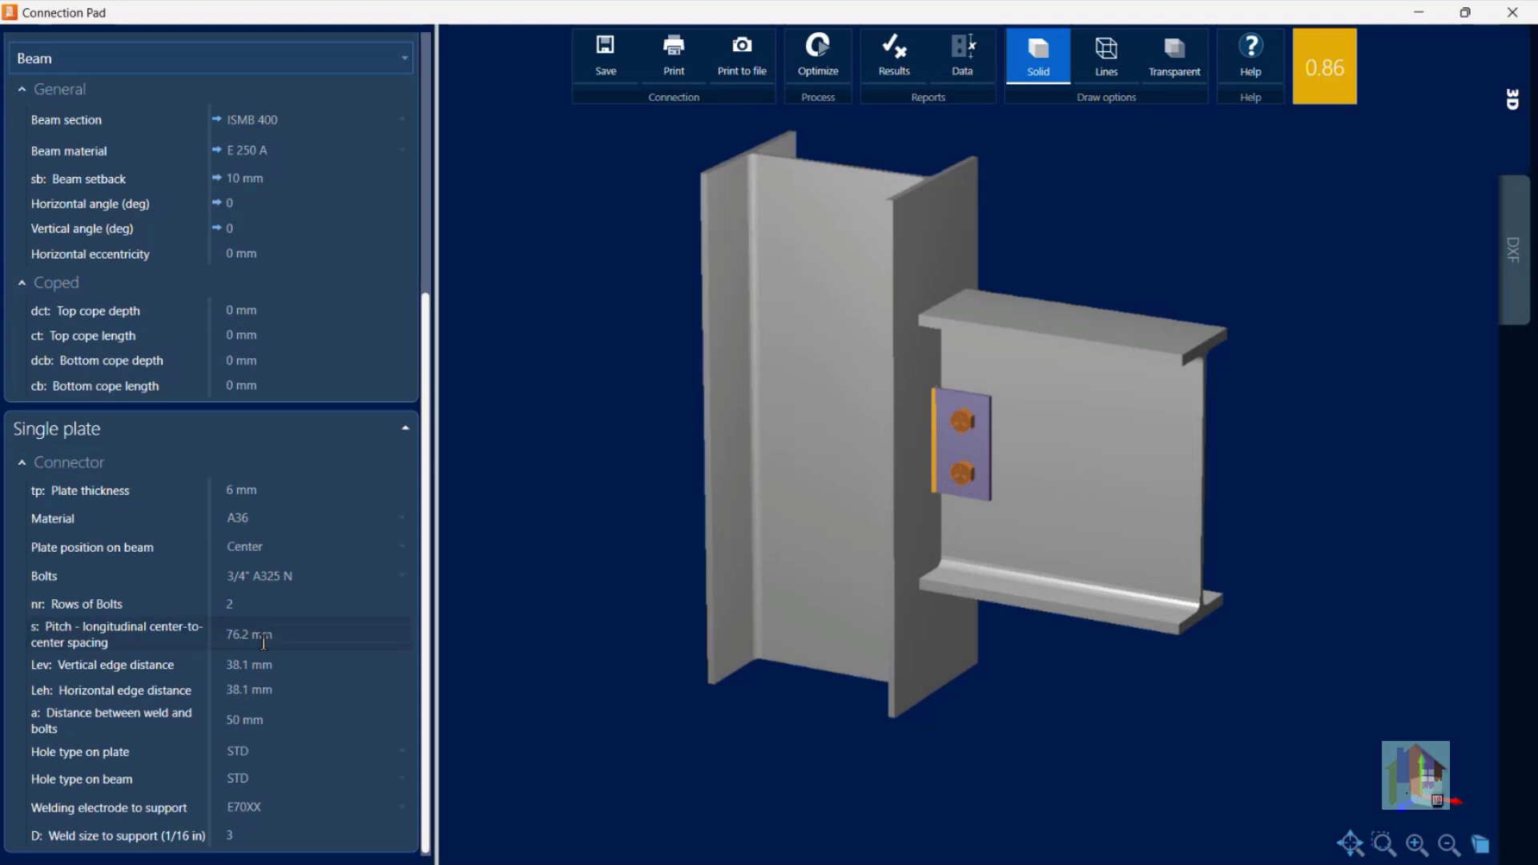
Set the single plate's rows of bolts back to 3 and close the Connection Pad without saving
left_click(233, 603)
type("3")
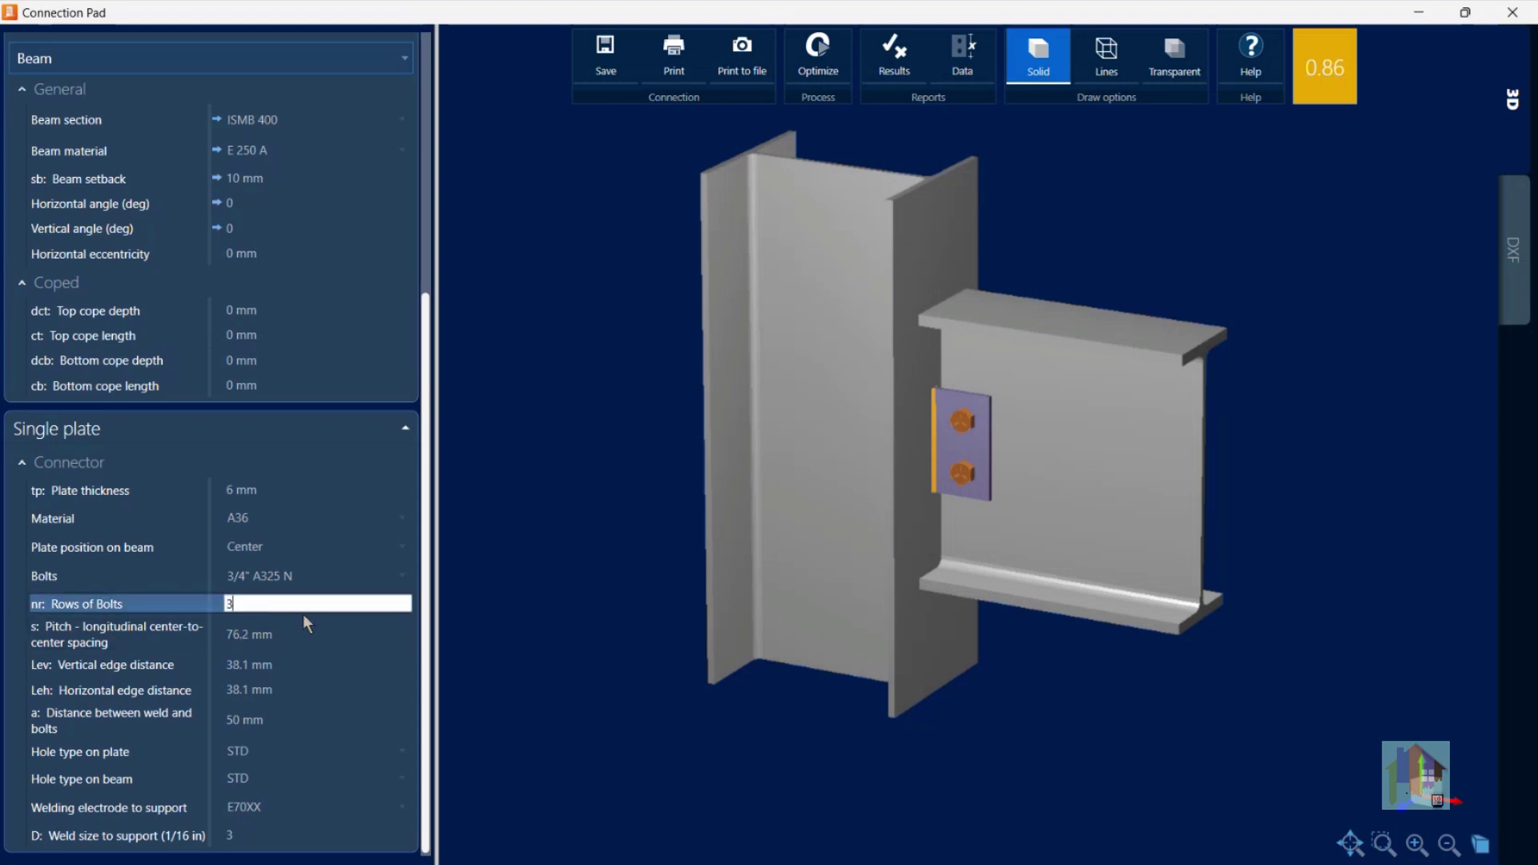
key("Return")
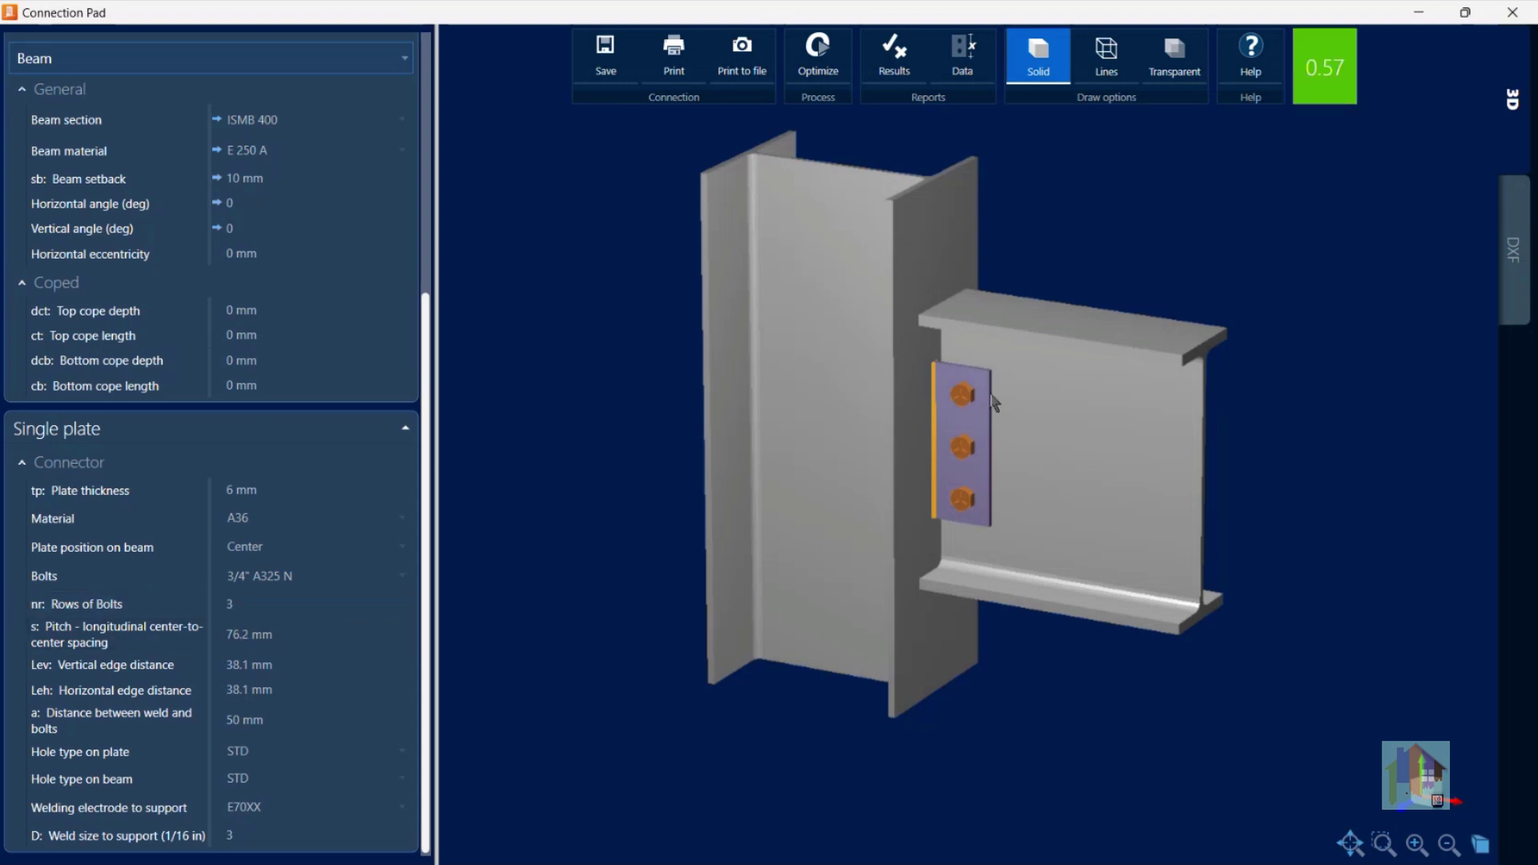
left_click(1512, 12)
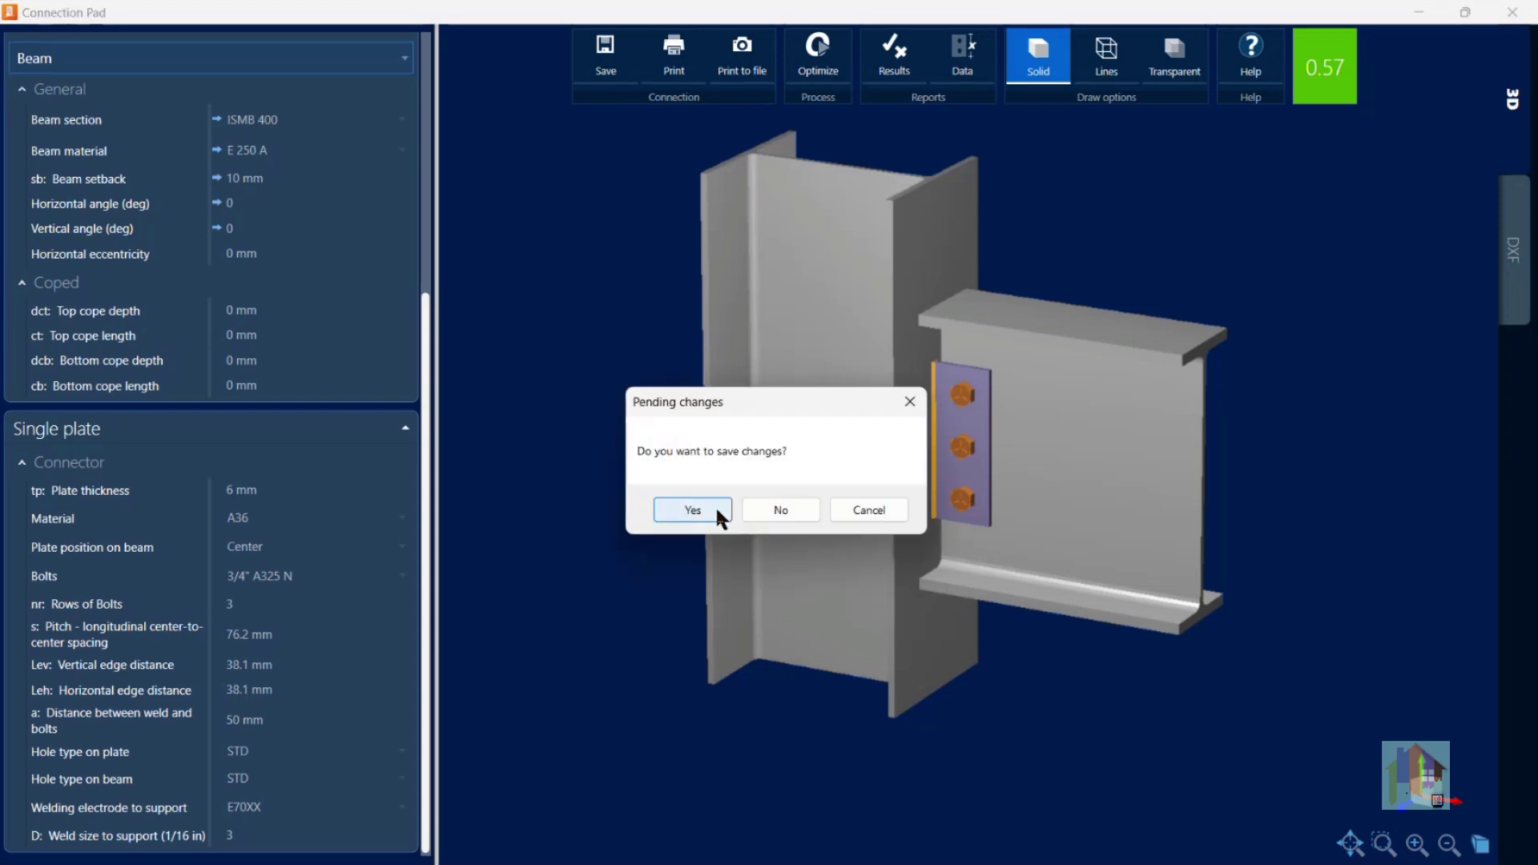
left_click(769, 513)
Review the single plate's connector parameters in the Connection Pad, including plate thickness, the AISC bolt list and rows of bolts
scroll(311, 611, "down", 3)
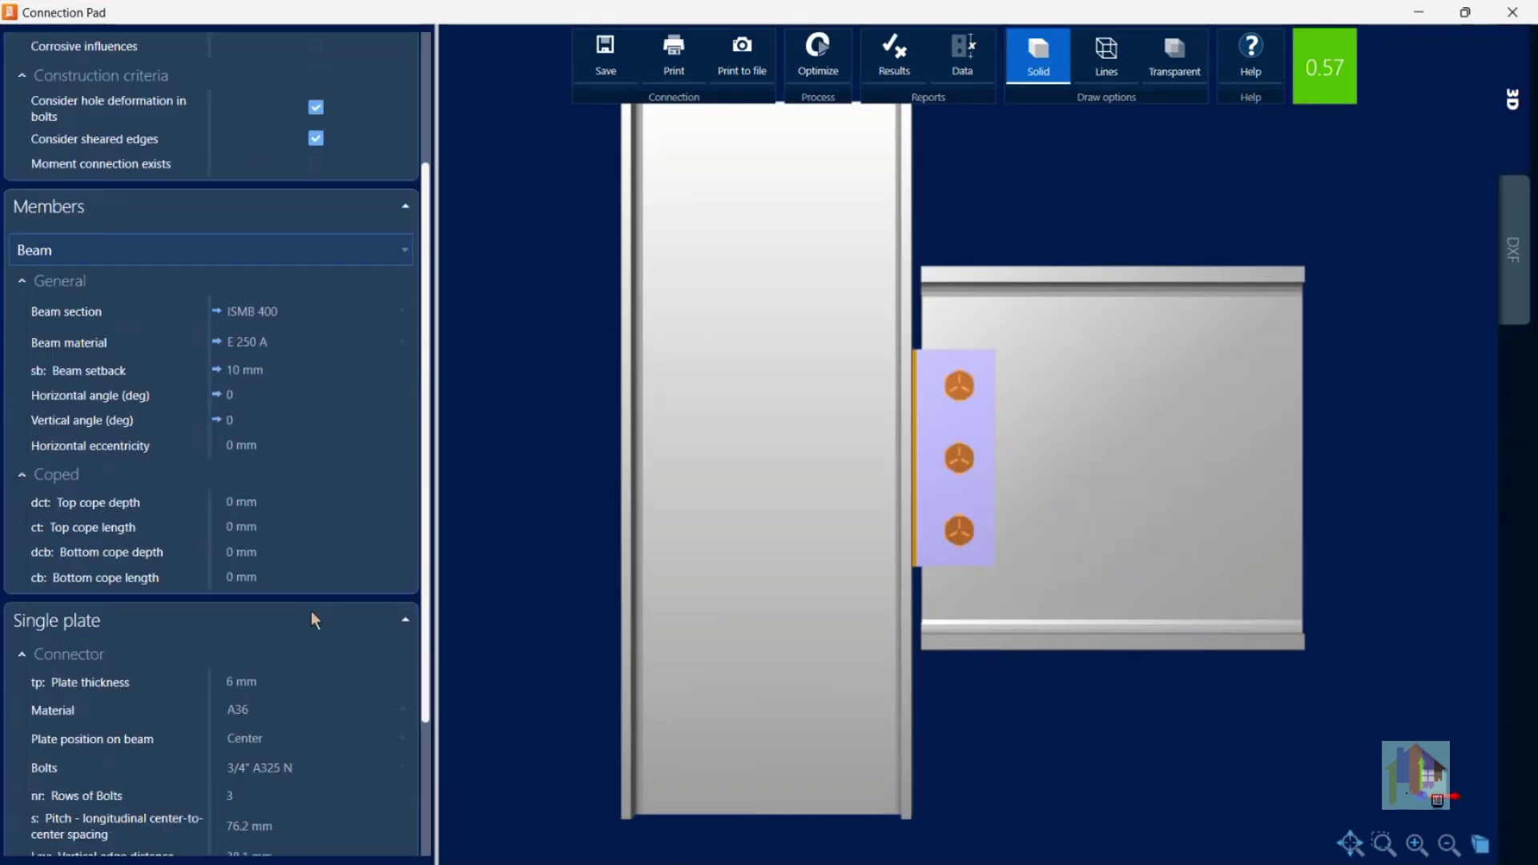
scroll(311, 610, "down", 3)
left_click(277, 490)
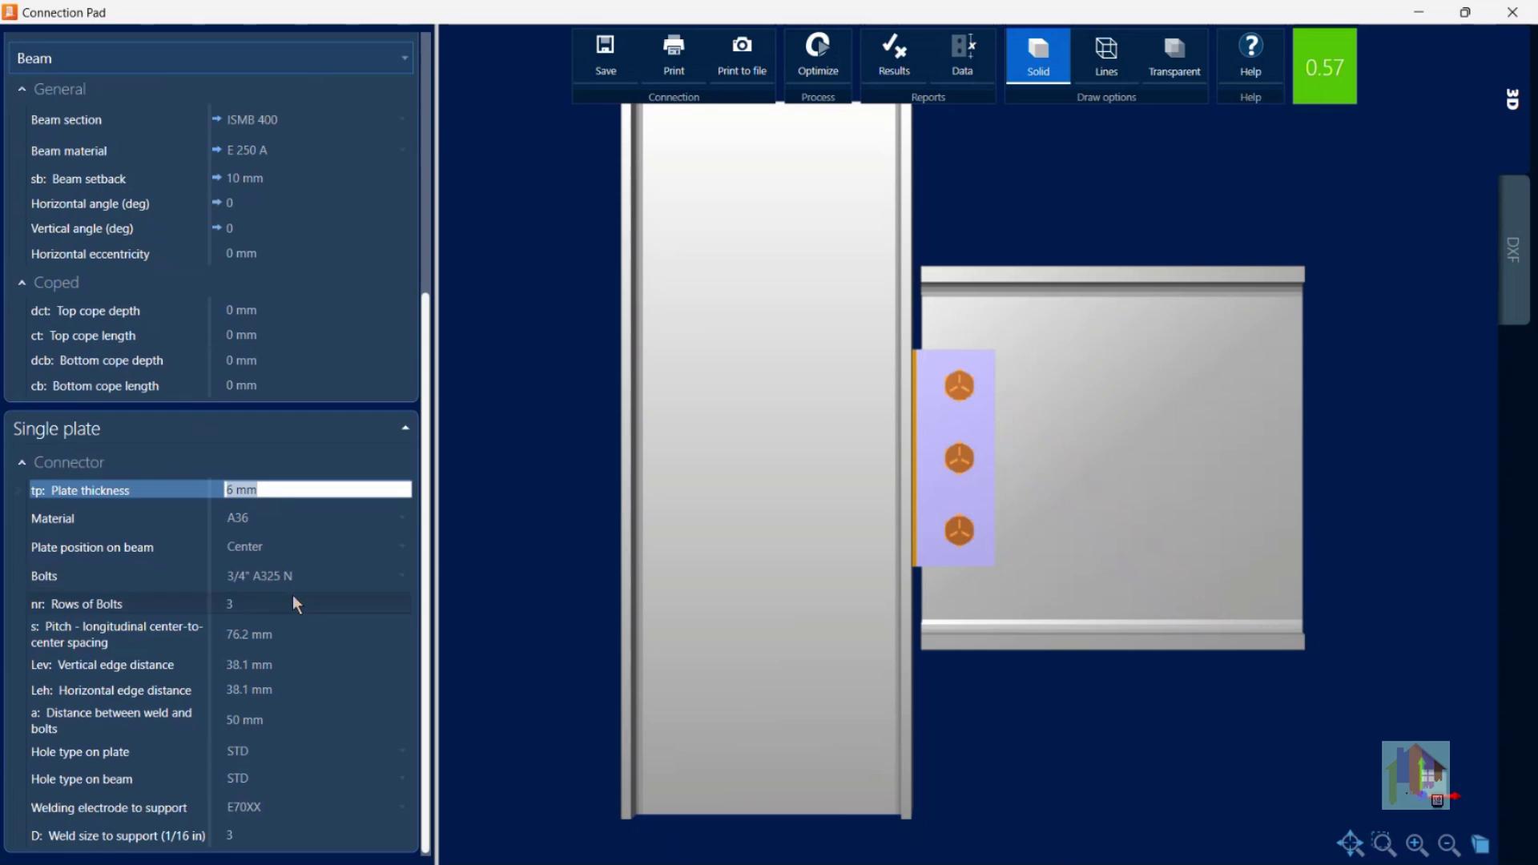
left_click(315, 582)
left_click(315, 580)
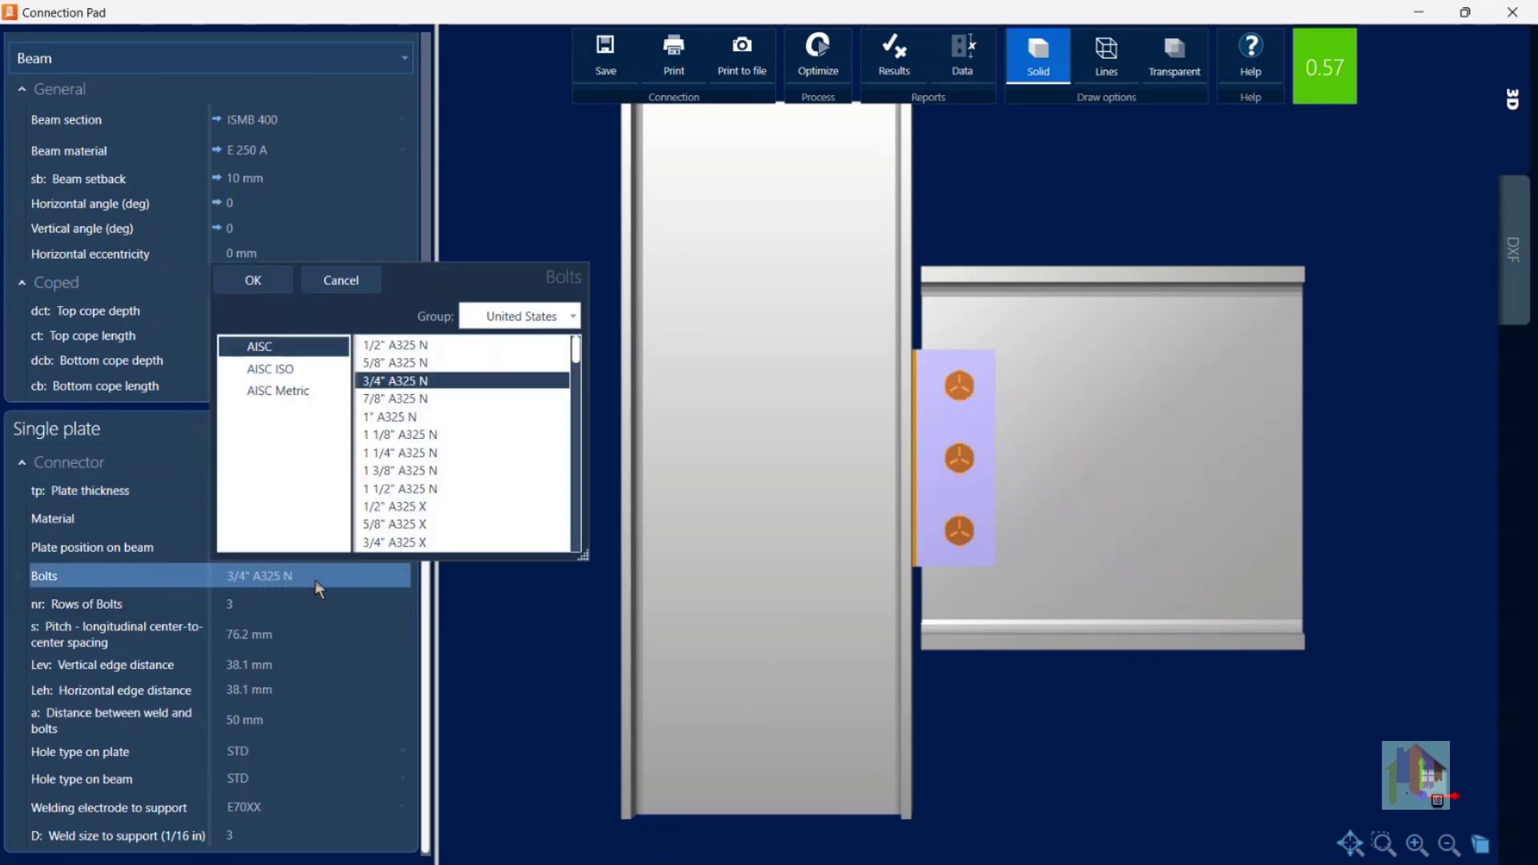
left_click(258, 605)
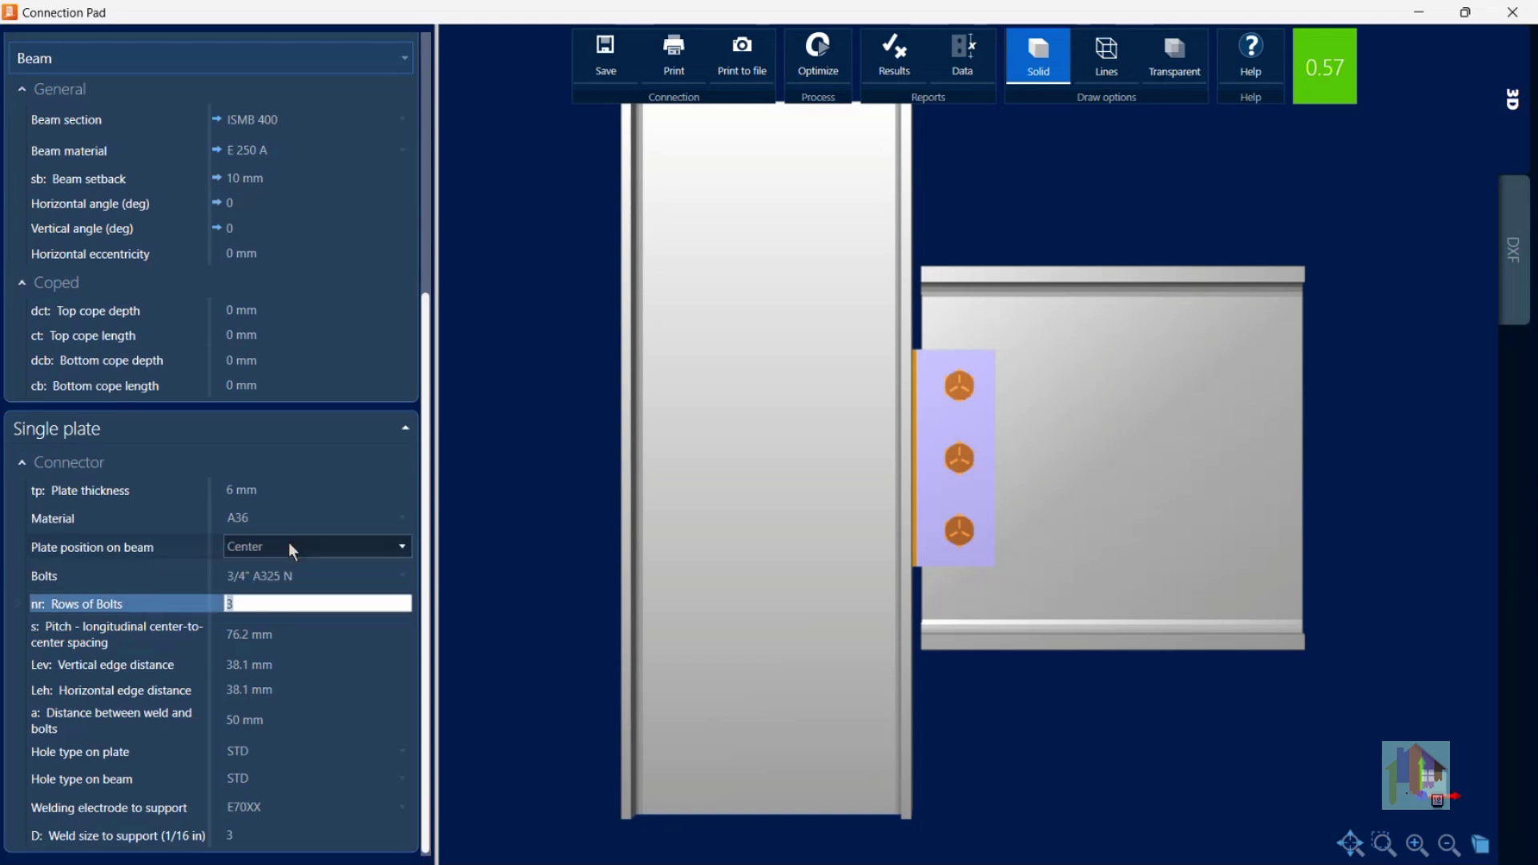
left_click(311, 484)
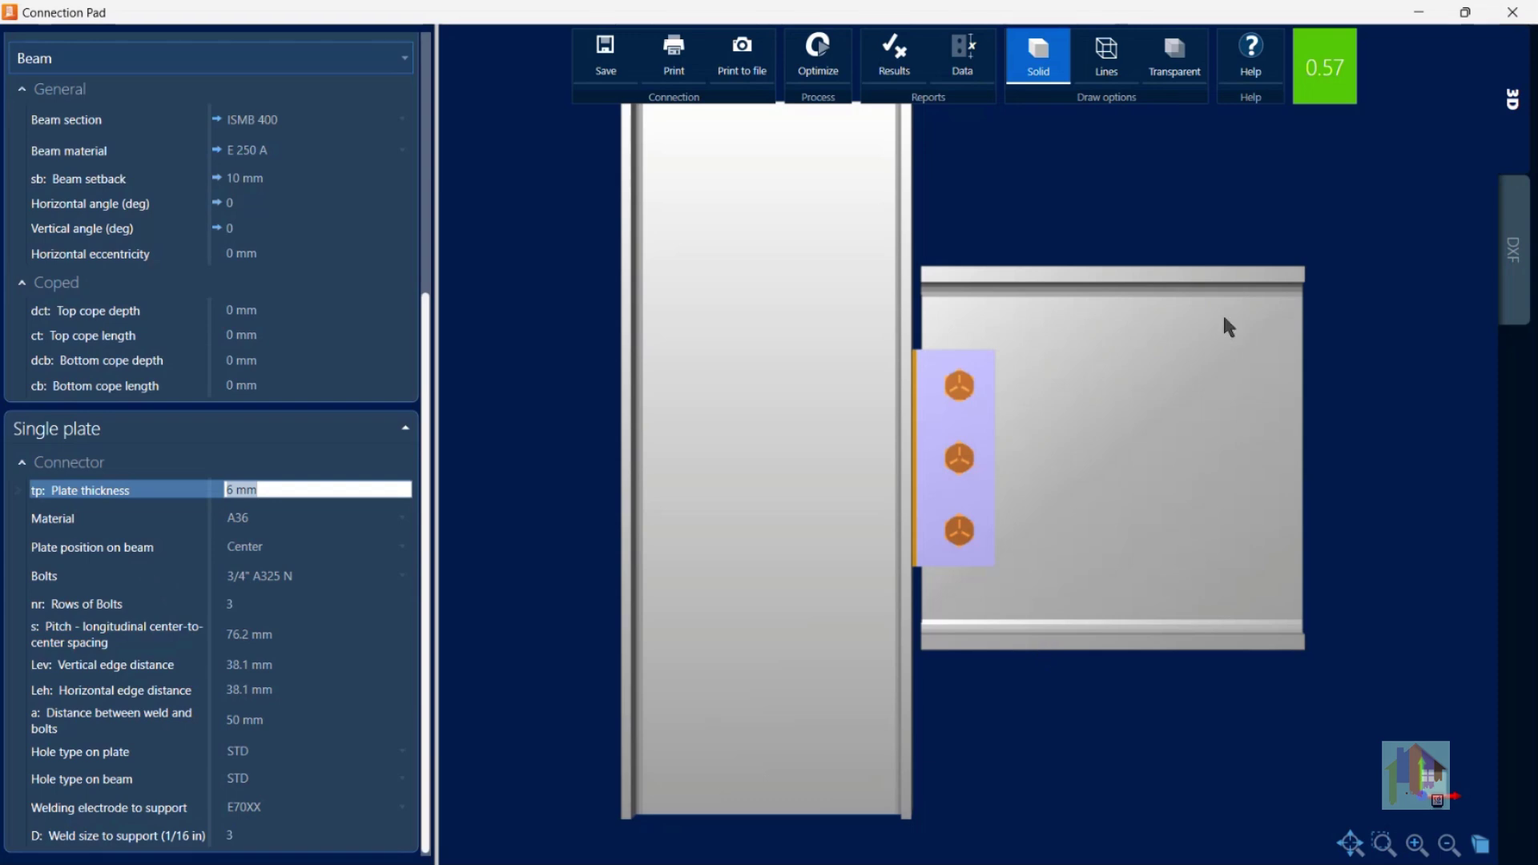
Close the Connection Pad and select joint 40 in the joint gallery
left_click(1510, 14)
left_click(218, 594)
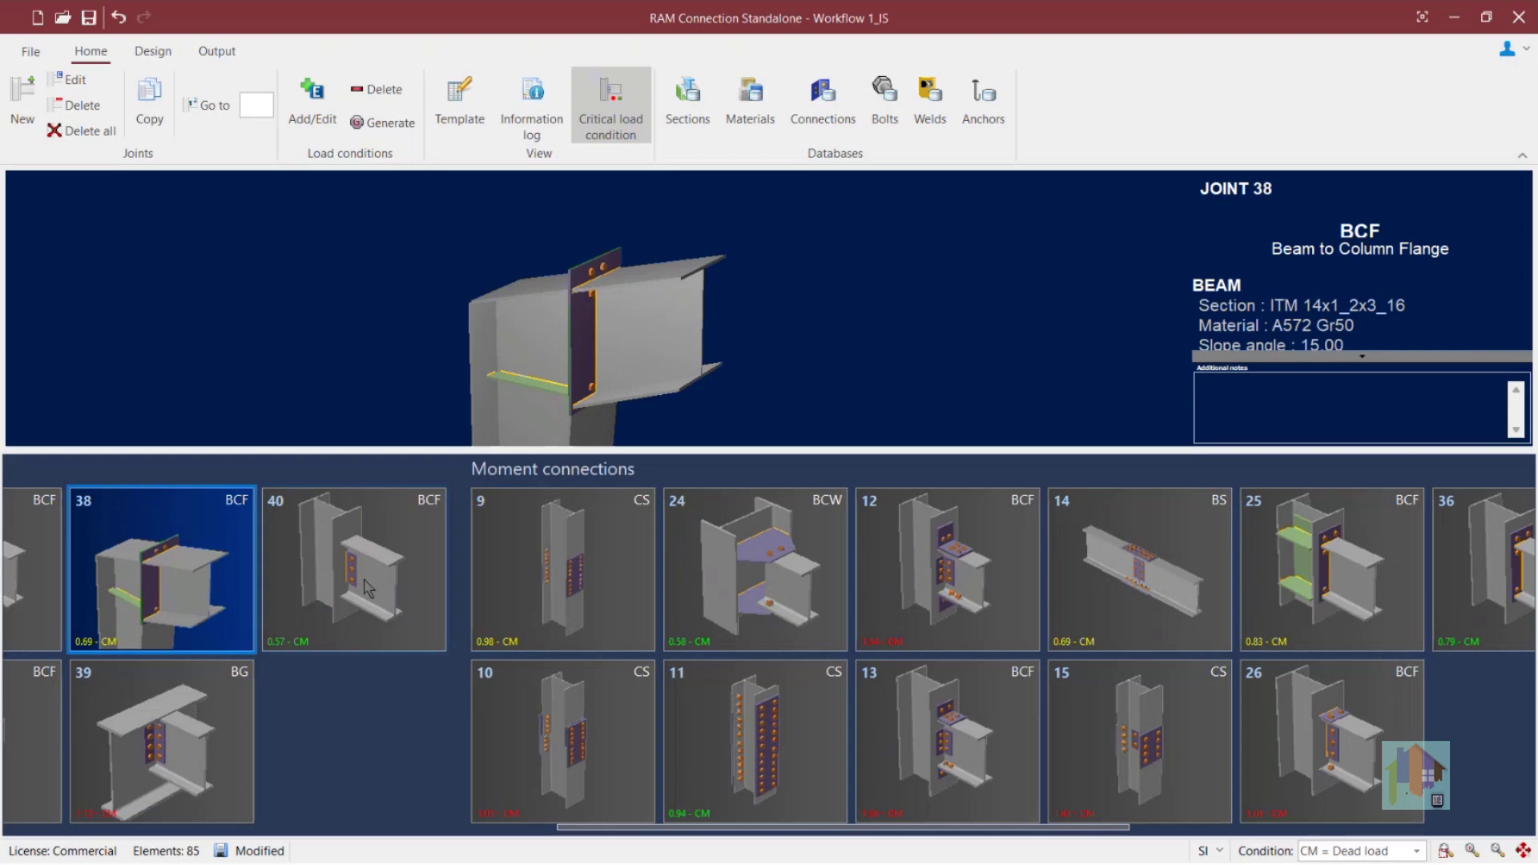
left_click(367, 589)
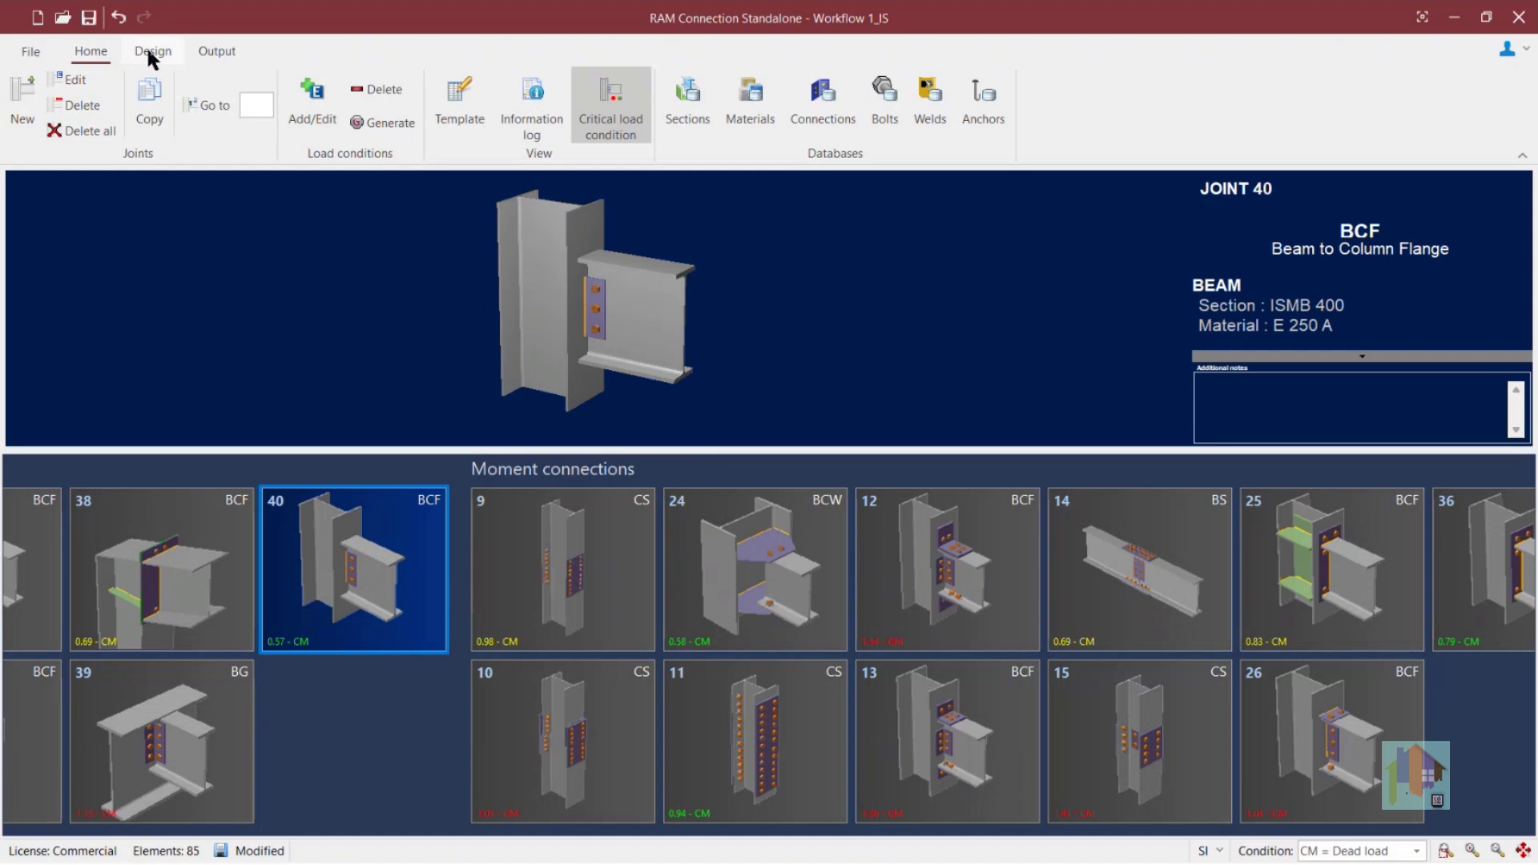
left_click(91, 59)
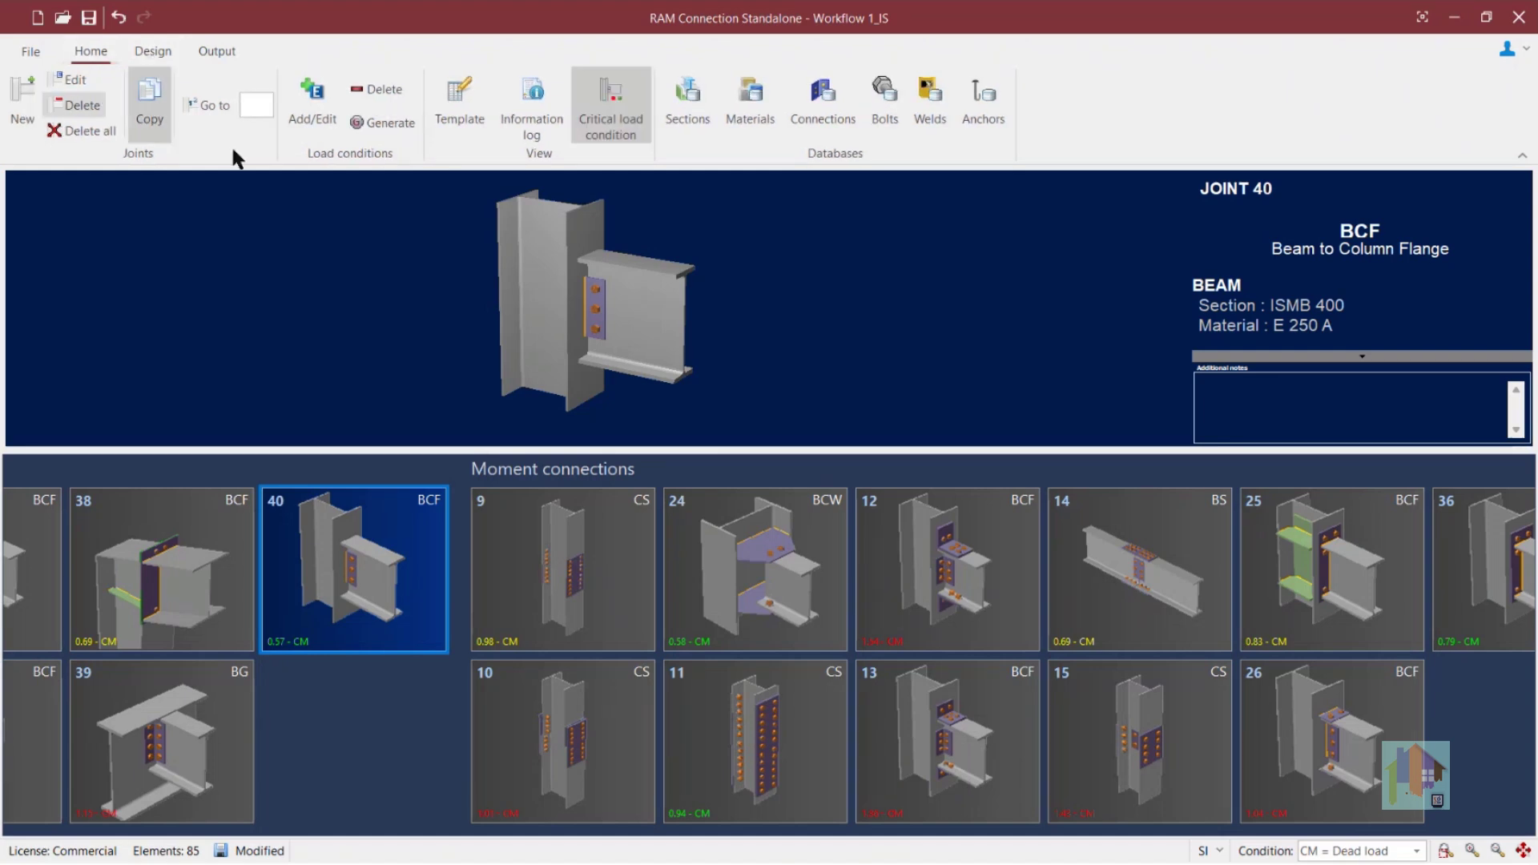
Show the connection templates, look through the available groups and set the group to United States
left_click(469, 118)
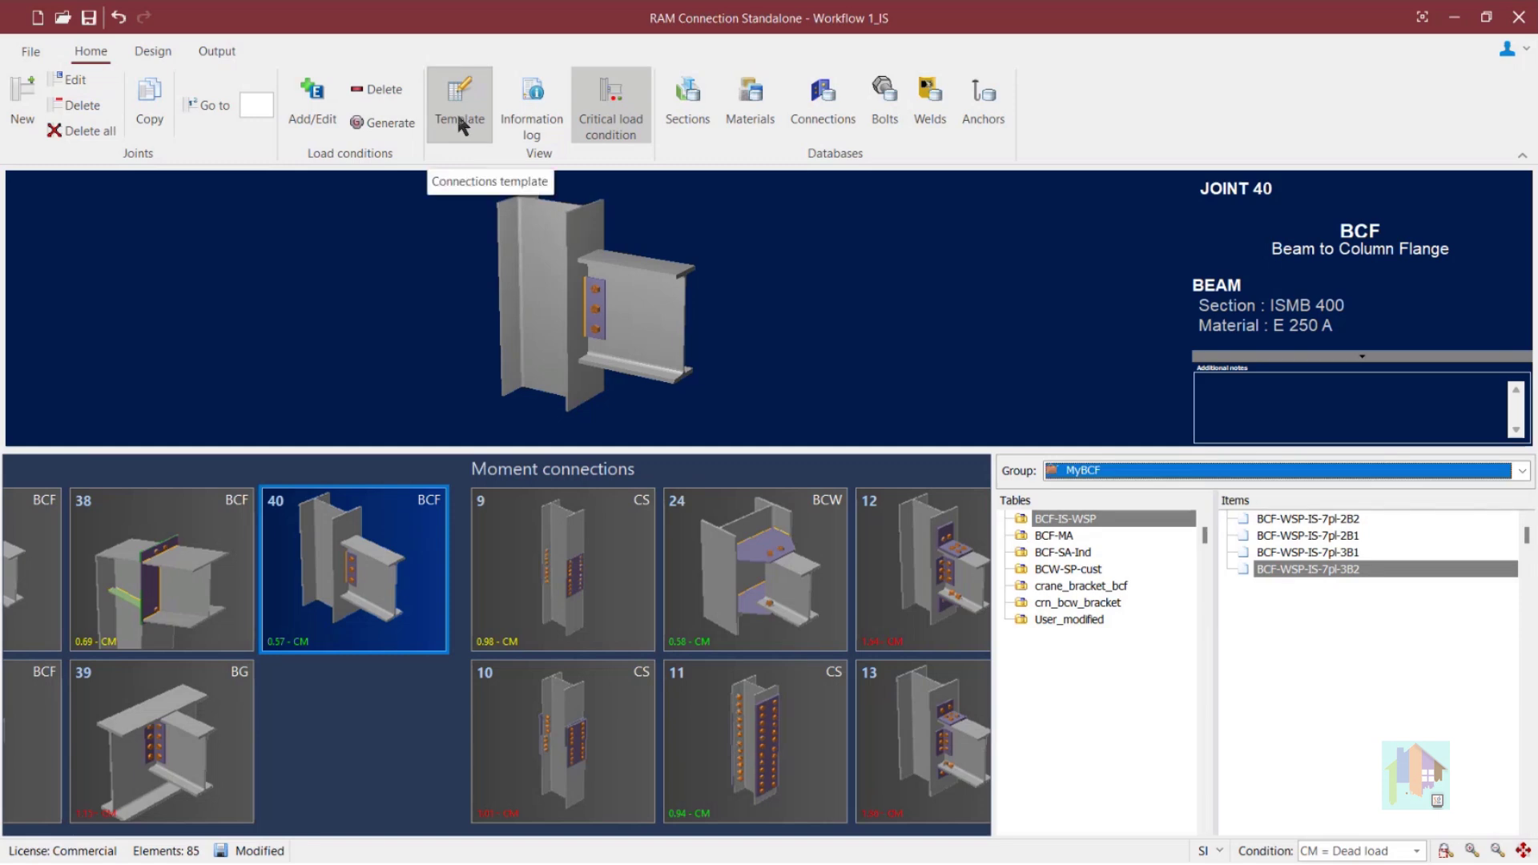
left_click(1141, 473)
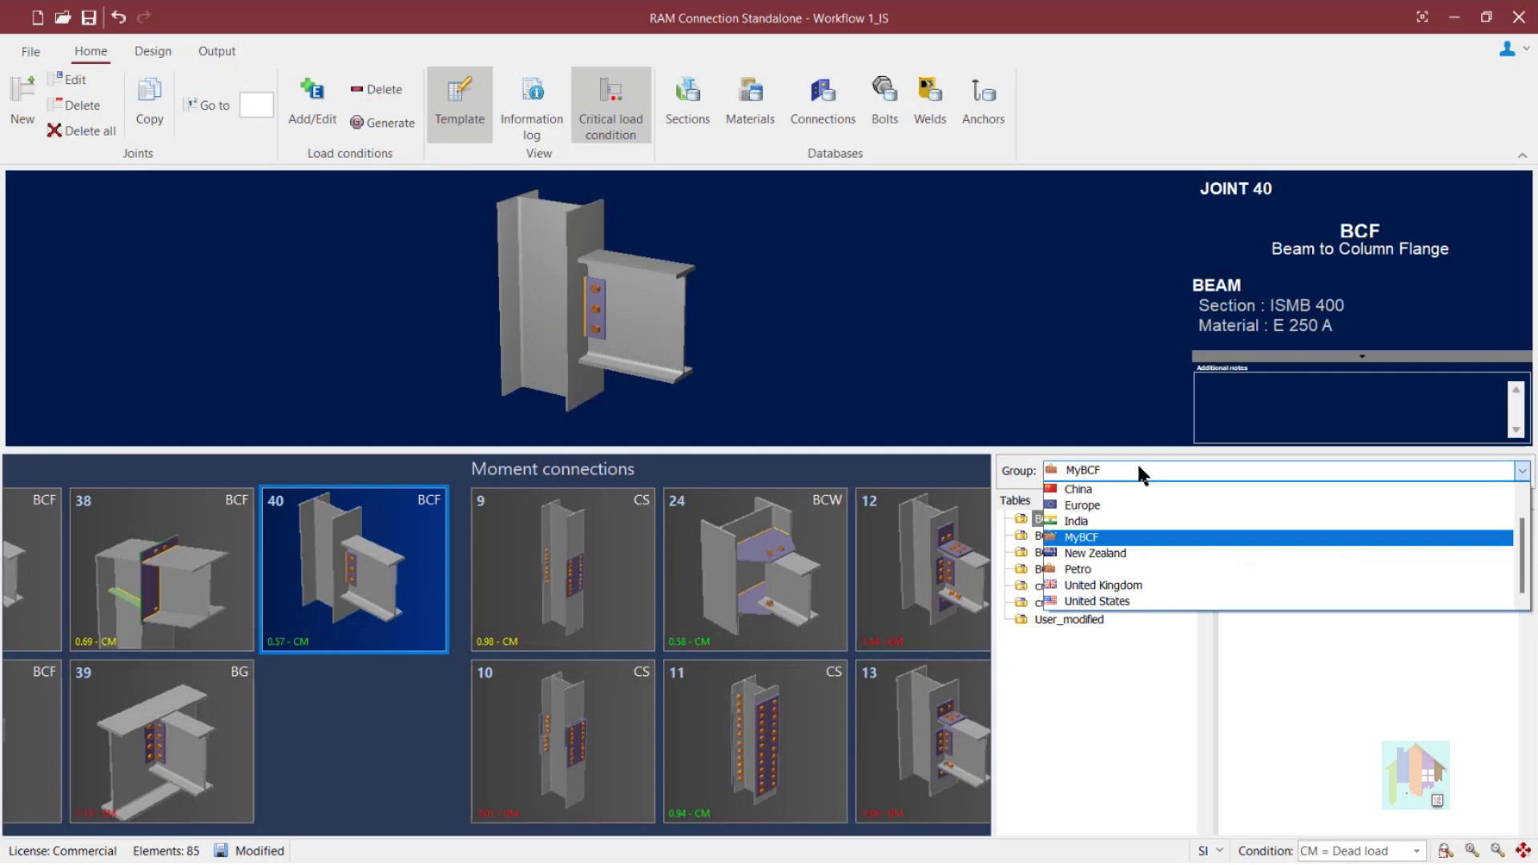
scroll(1103, 497, "up", 1)
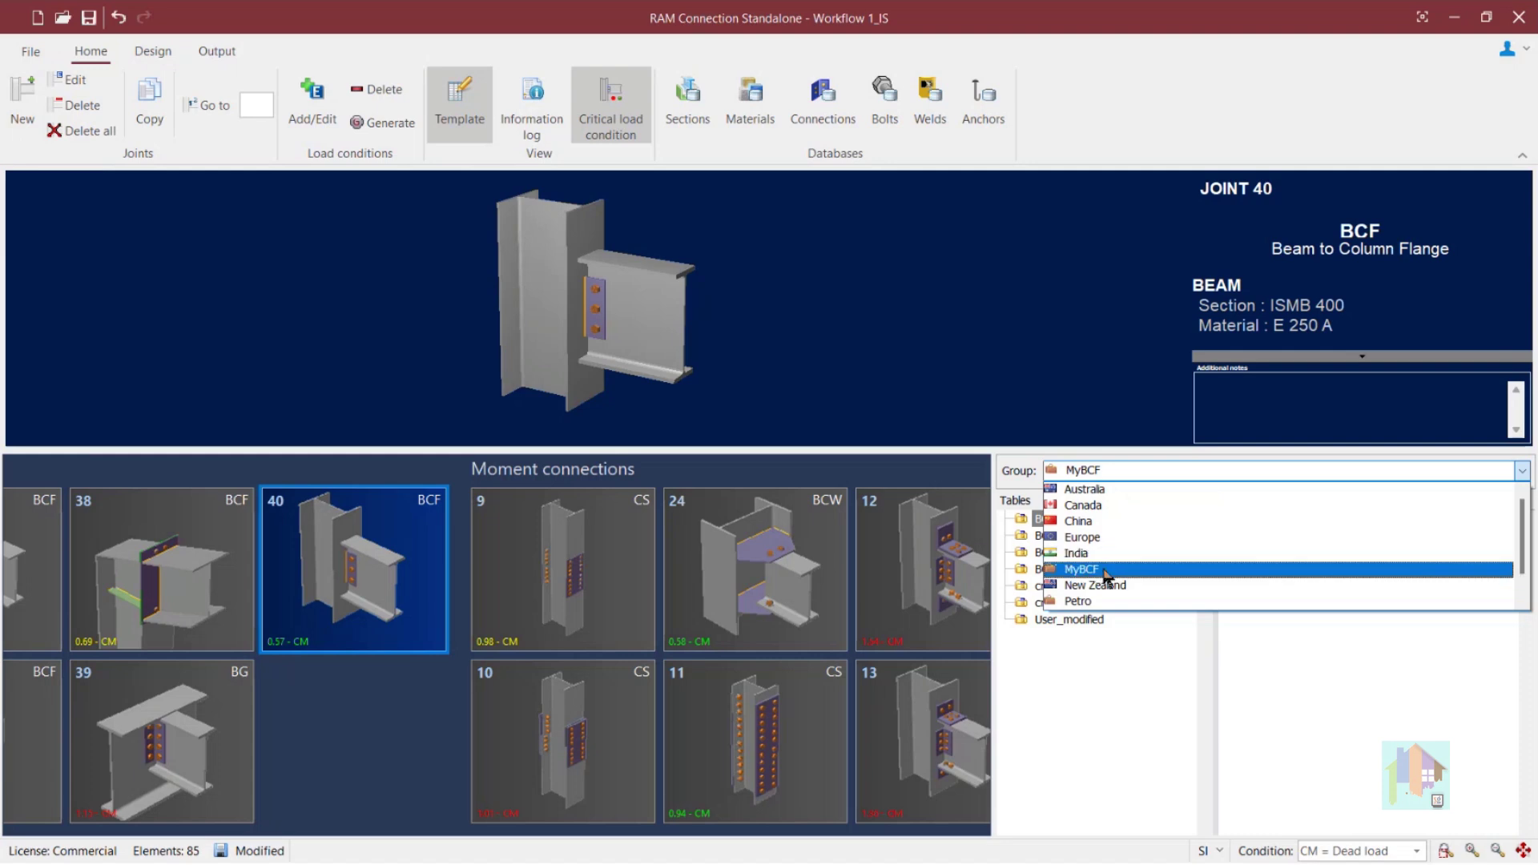
scroll(1107, 574, "down", 1)
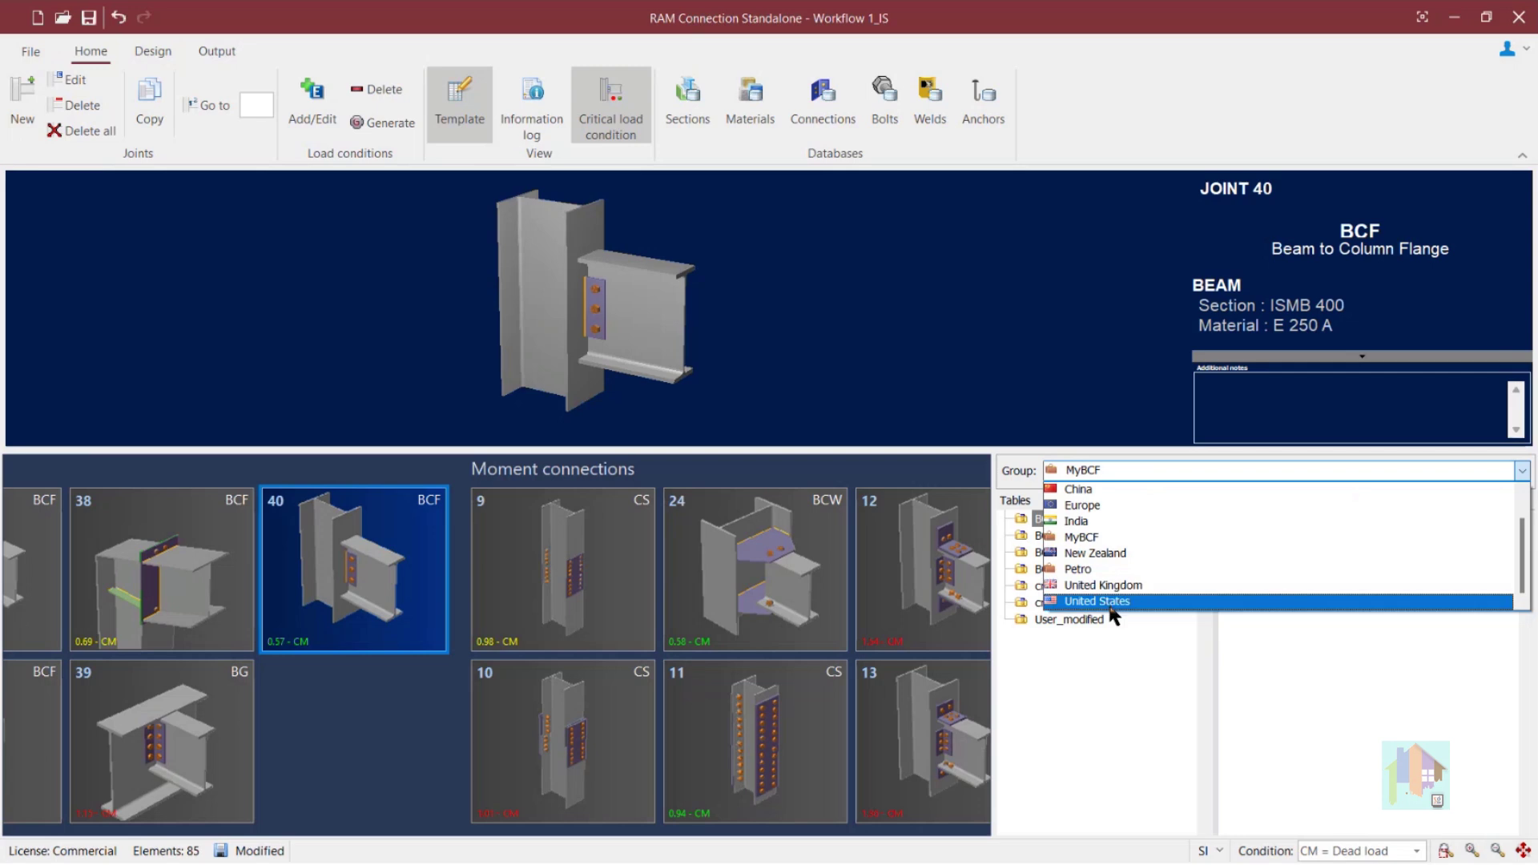
scroll(1161, 581, "up", 1)
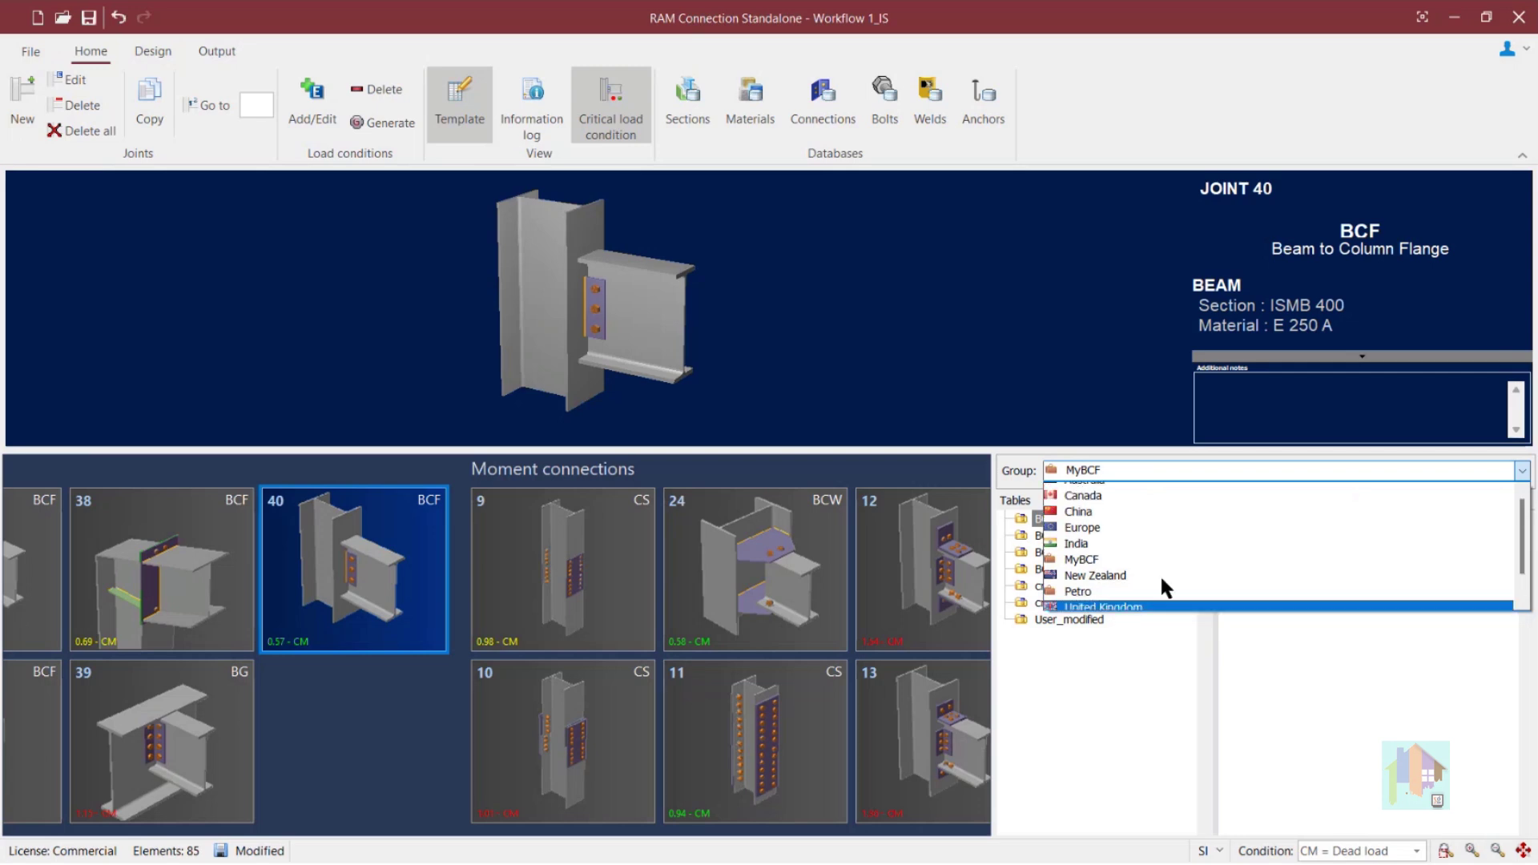
scroll(1160, 574, "down", 1)
scroll(1099, 561, "up", 2)
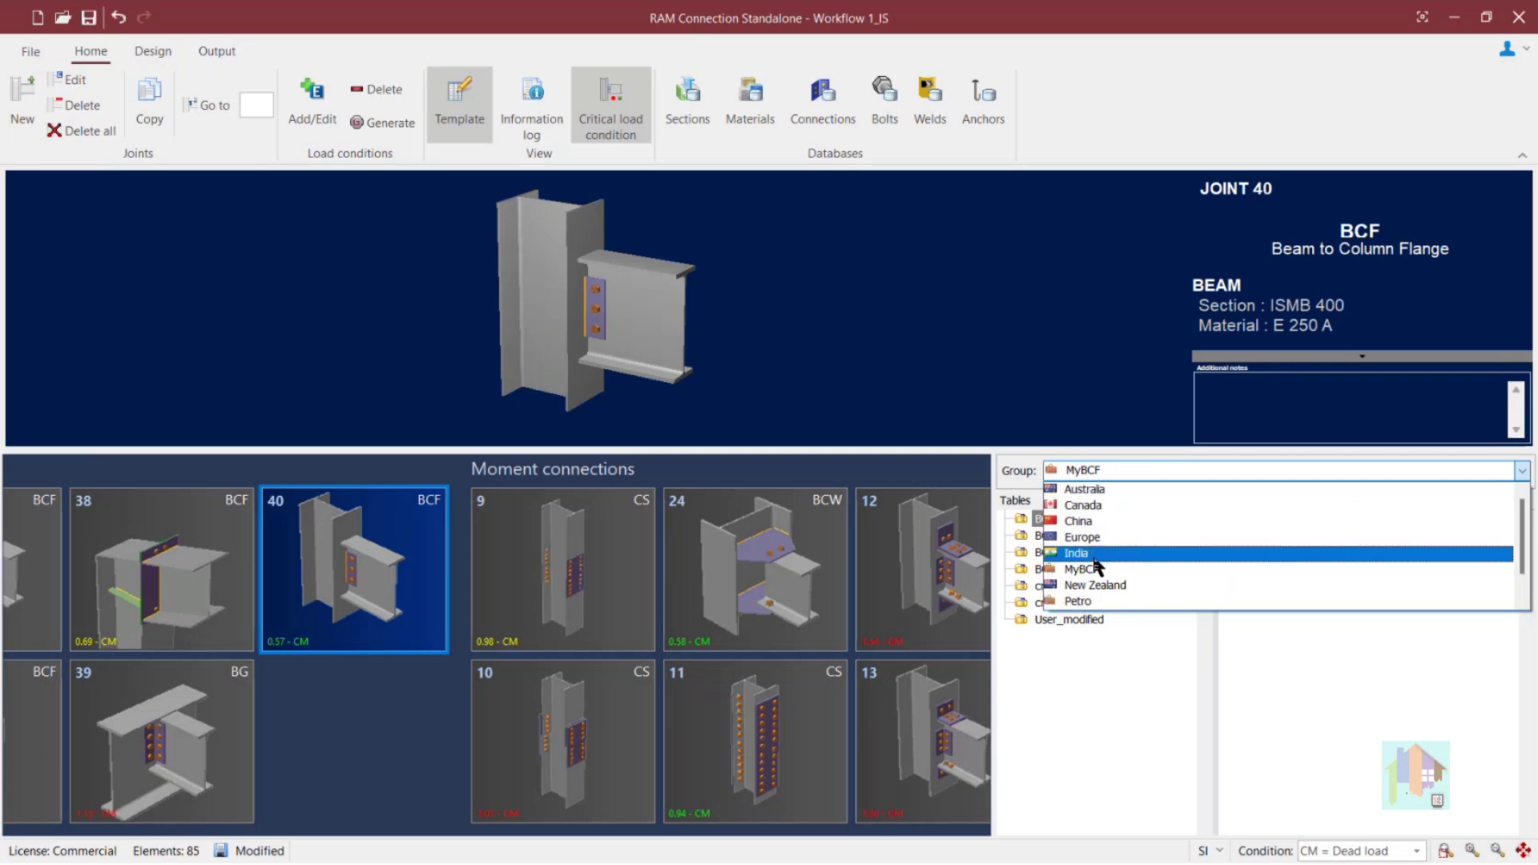
scroll(1118, 580, "down", 2)
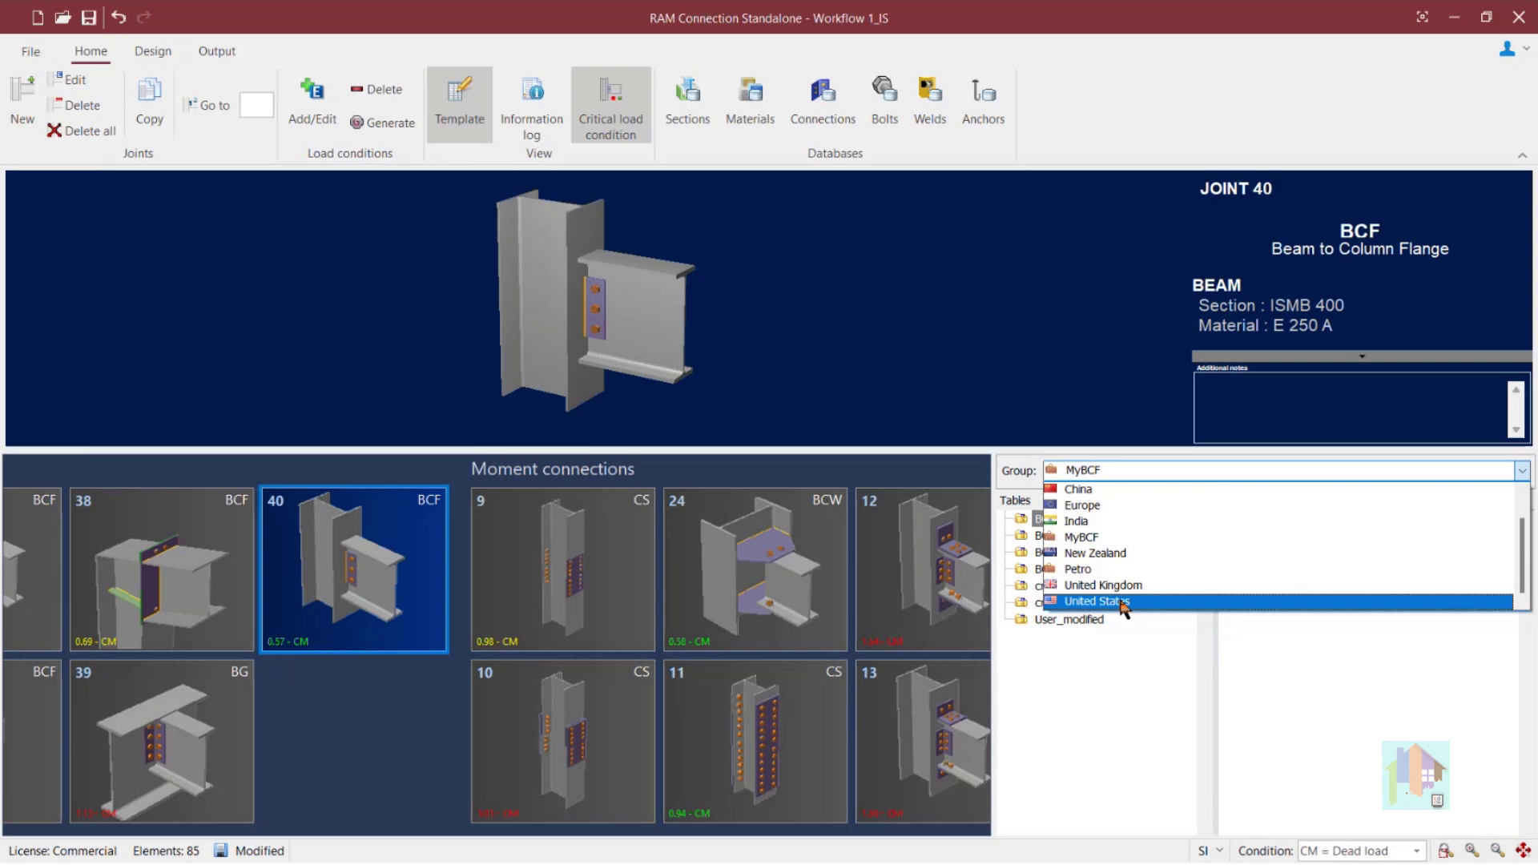
left_click(1124, 603)
left_click(1146, 470)
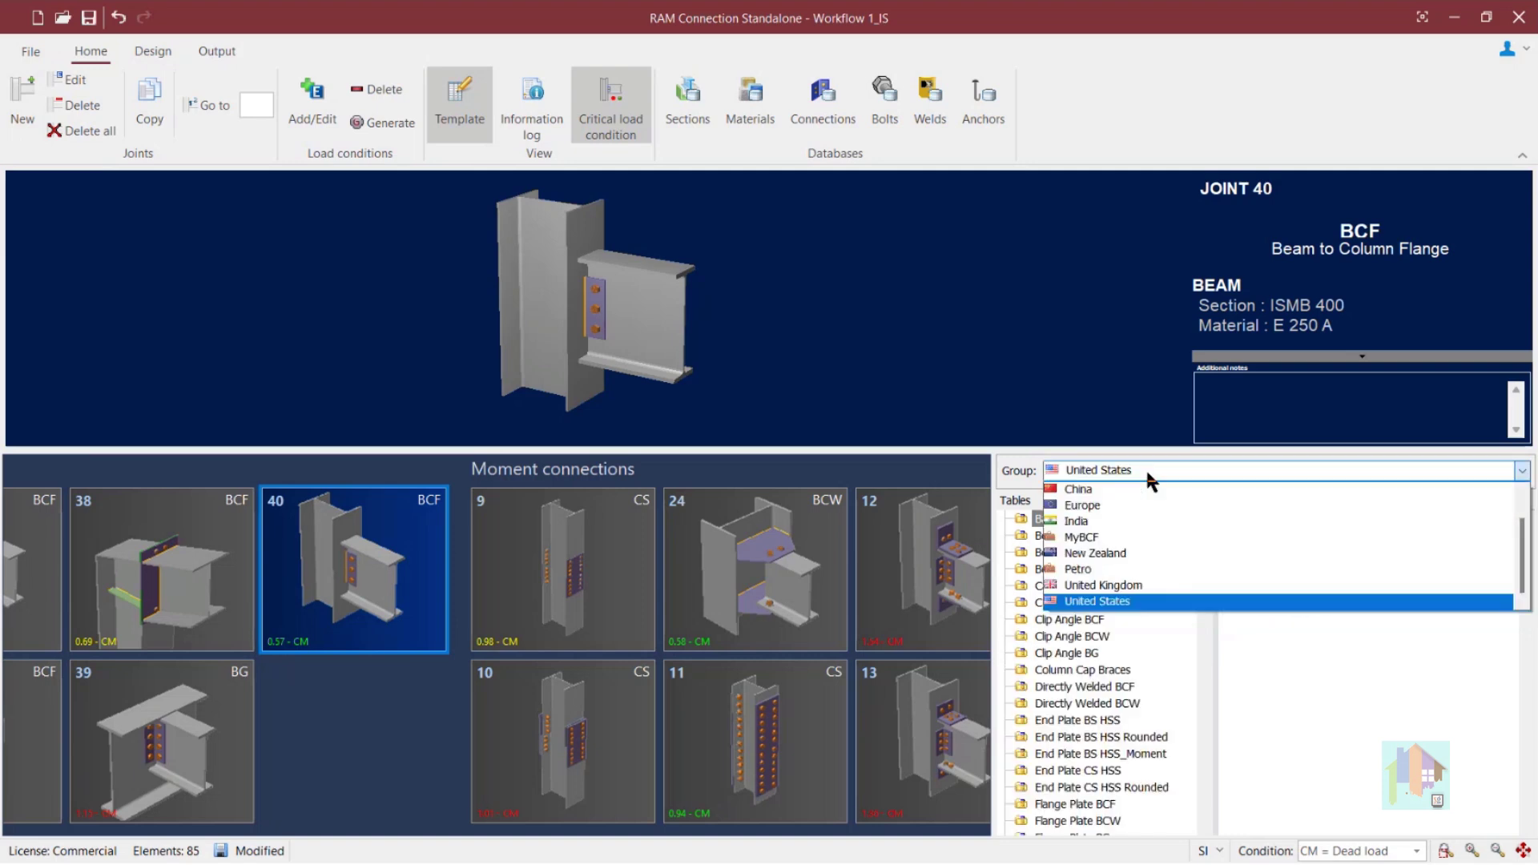
left_click(1121, 603)
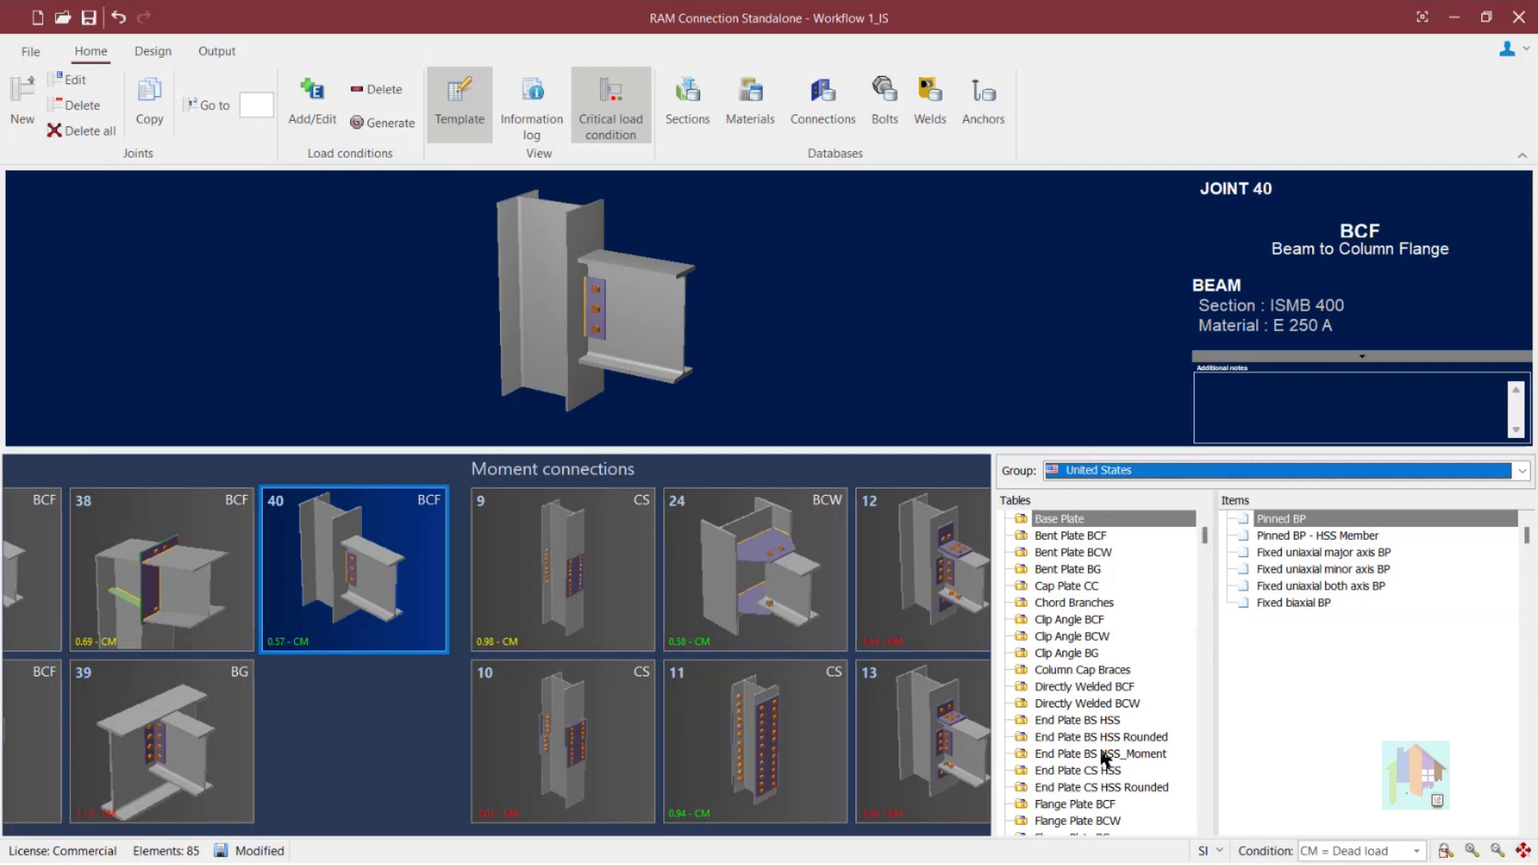
Look through the template tables, including Bent Plate BCF and End Plate BS HSS, and select EP_BCF_1/4PL_2B1 in Shear End Plate BCF
mouse_move(1204, 534)
left_mouse_down()
mouse_move(1175, 771)
mouse_move(1204, 534)
left_mouse_up()
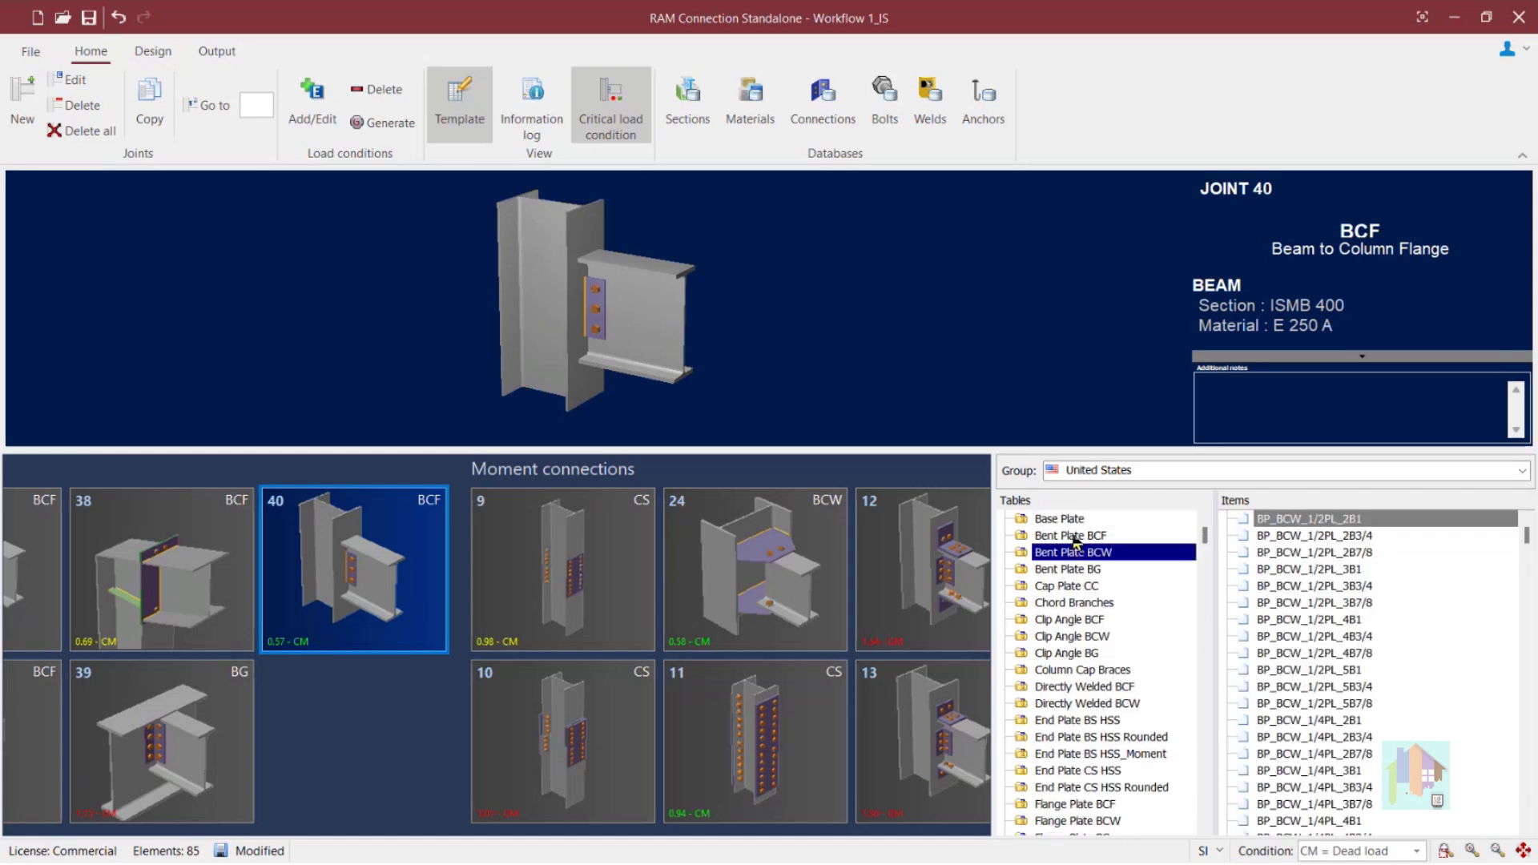
left_click(1077, 535)
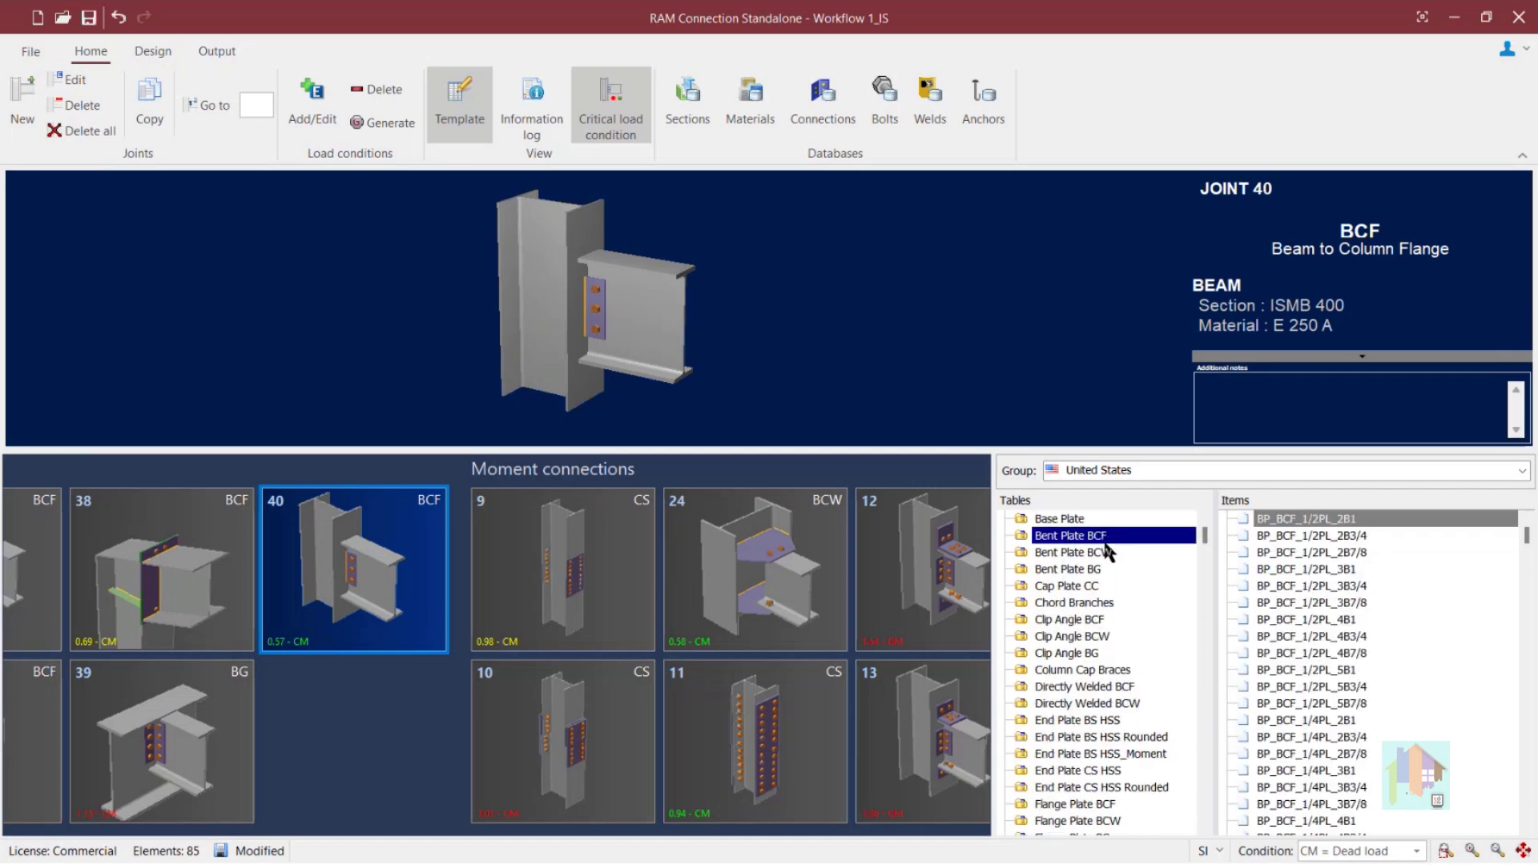
left_click(1076, 586)
left_click(1078, 723)
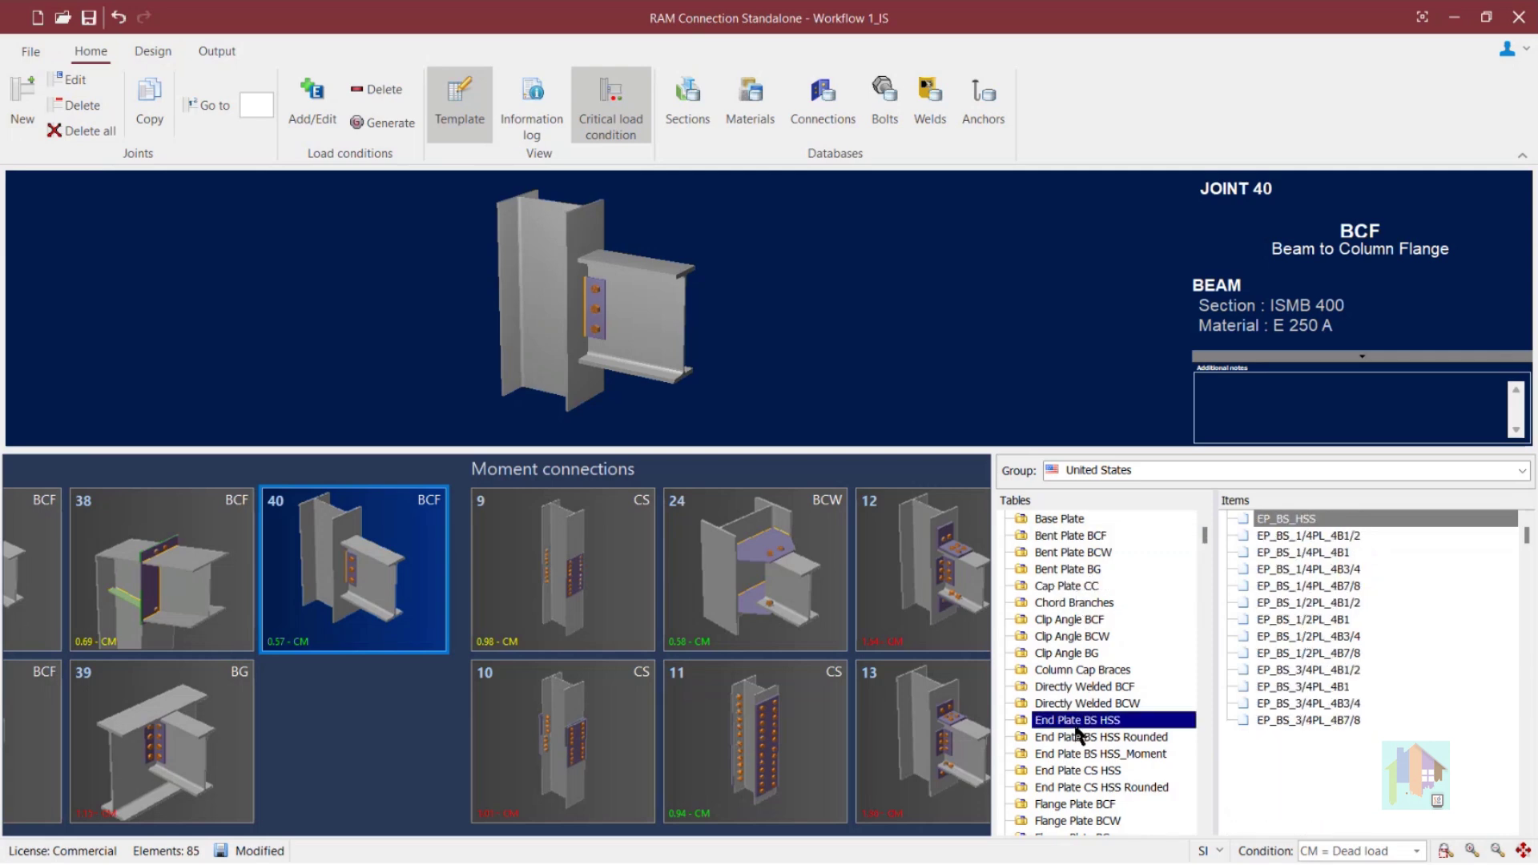
scroll(1079, 735, "down", 3)
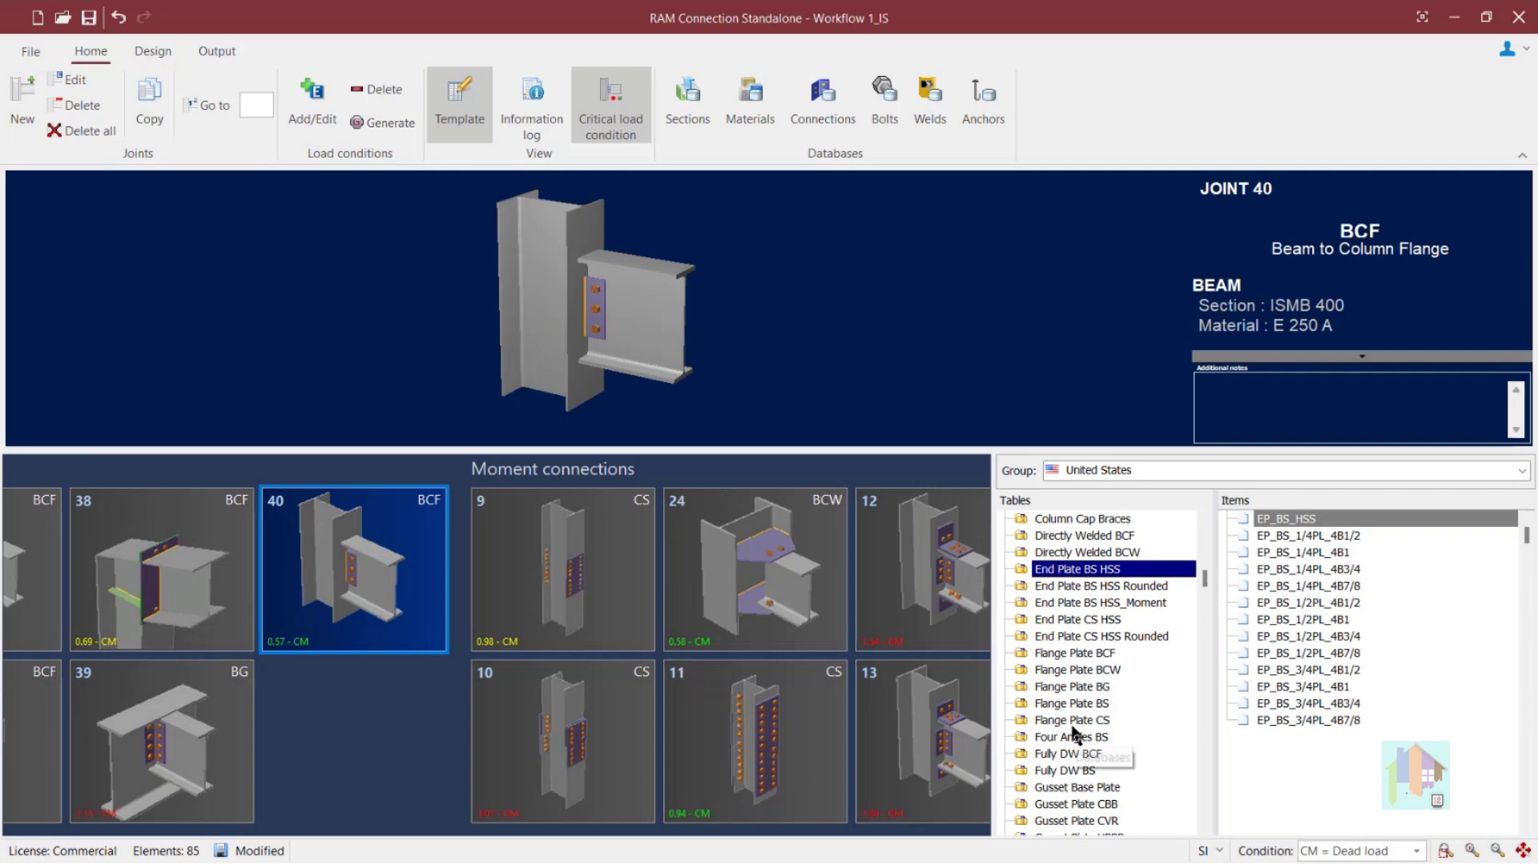
scroll(1069, 712, "down", 5)
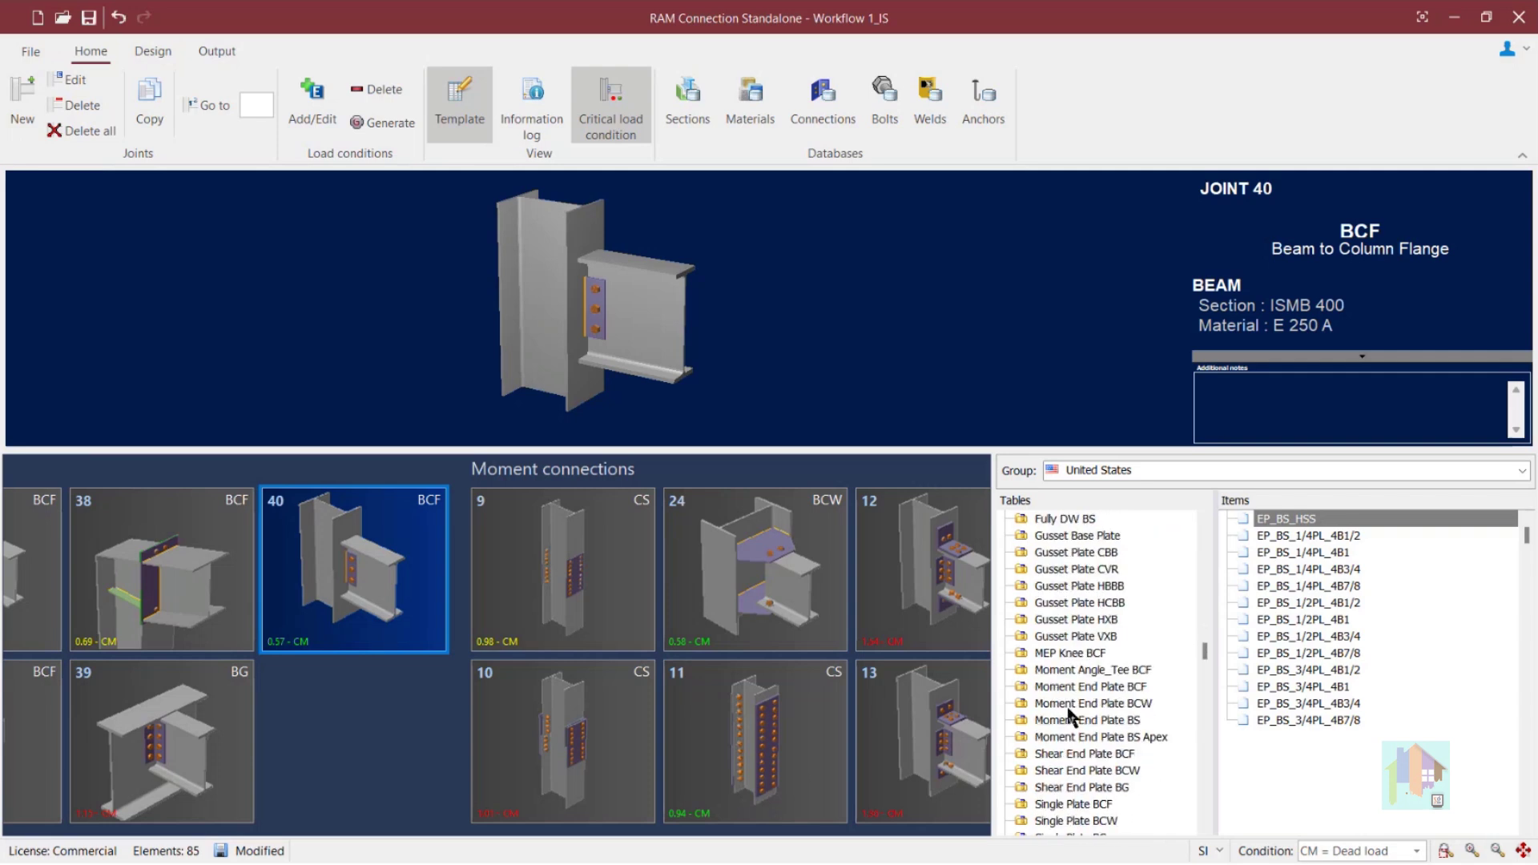
left_click(1087, 754)
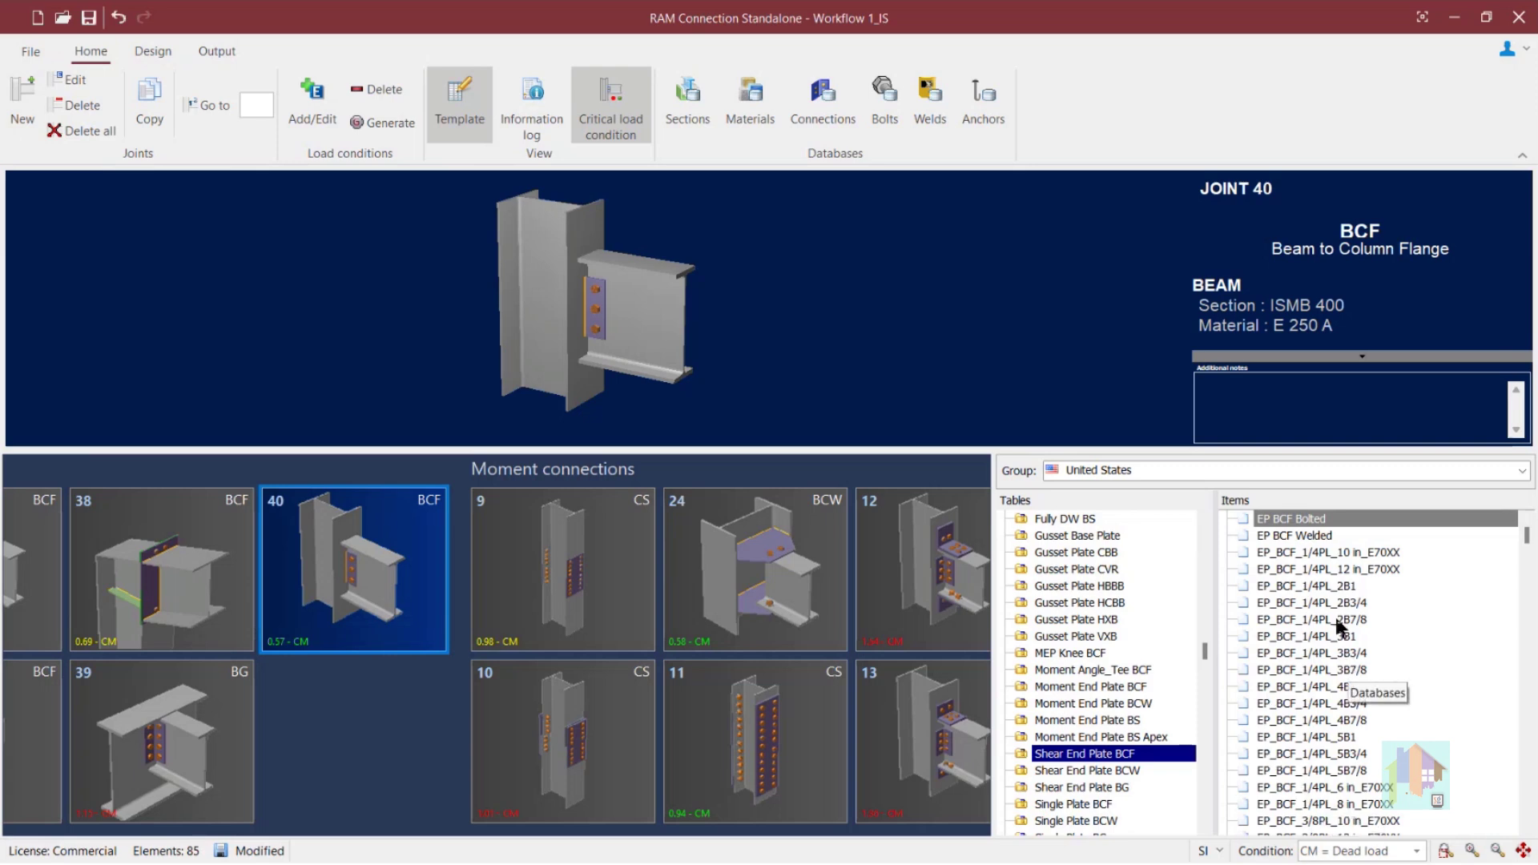
left_click(1328, 587)
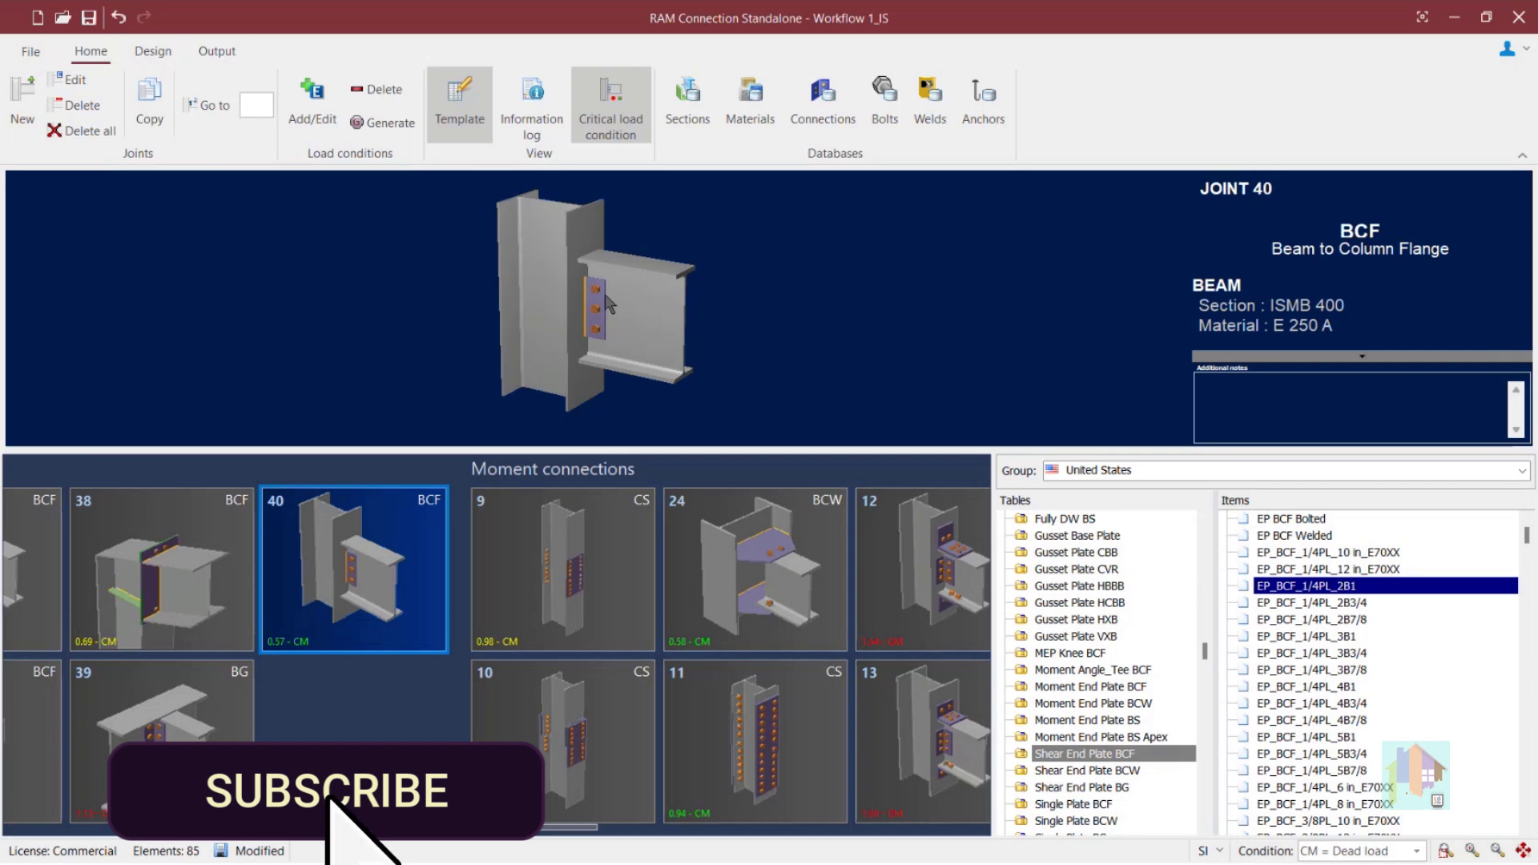
List the Single Plate BCF templates and show the assigned template and design code in joint 40's details
scroll(1077, 743, "down", 1)
scroll(1078, 743, "down", 3)
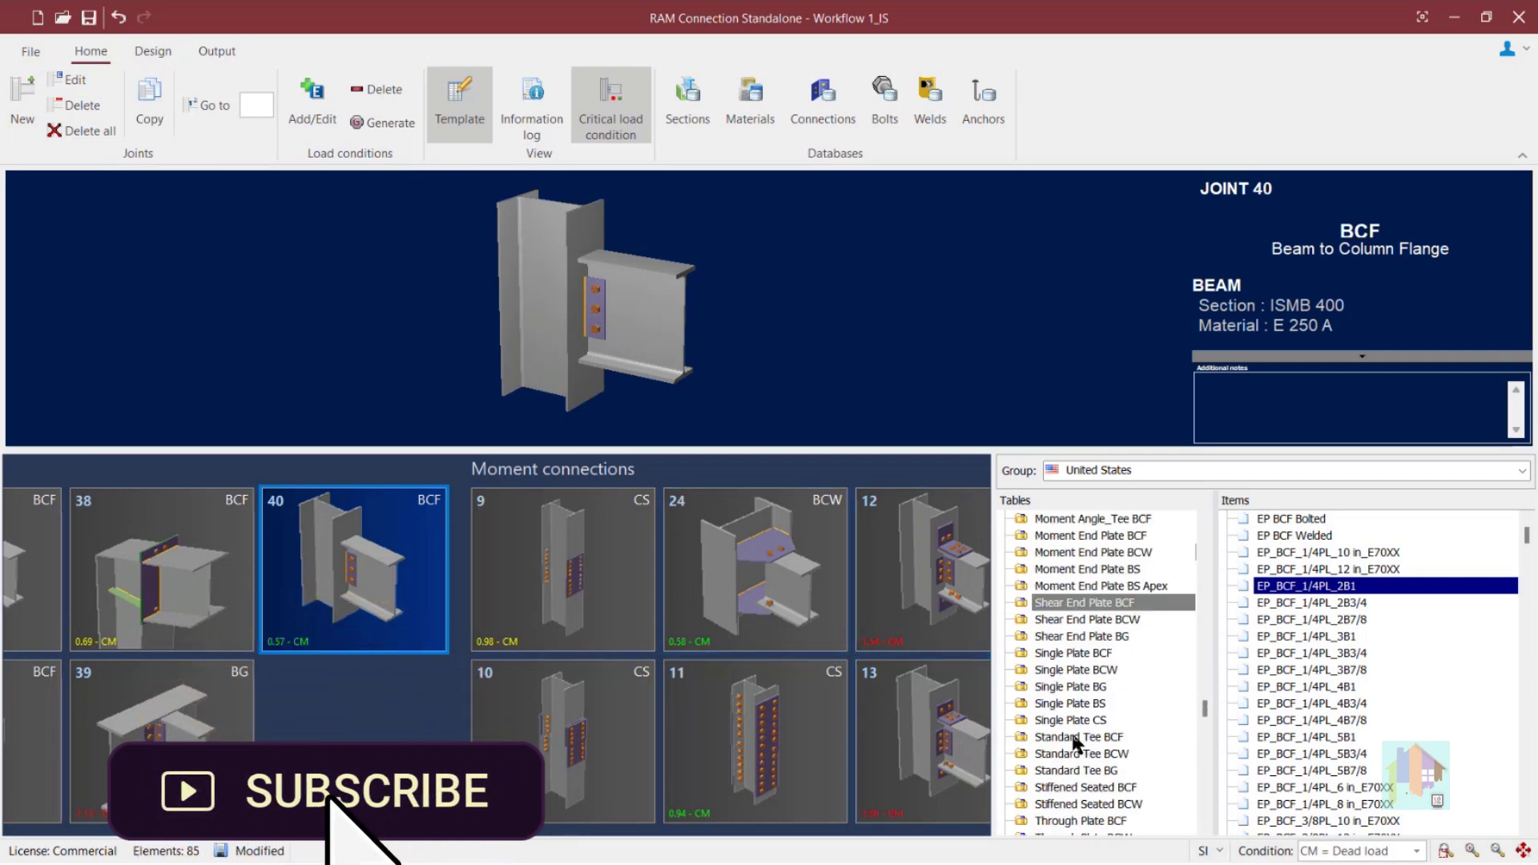
left_click(1074, 603)
left_click(1360, 358)
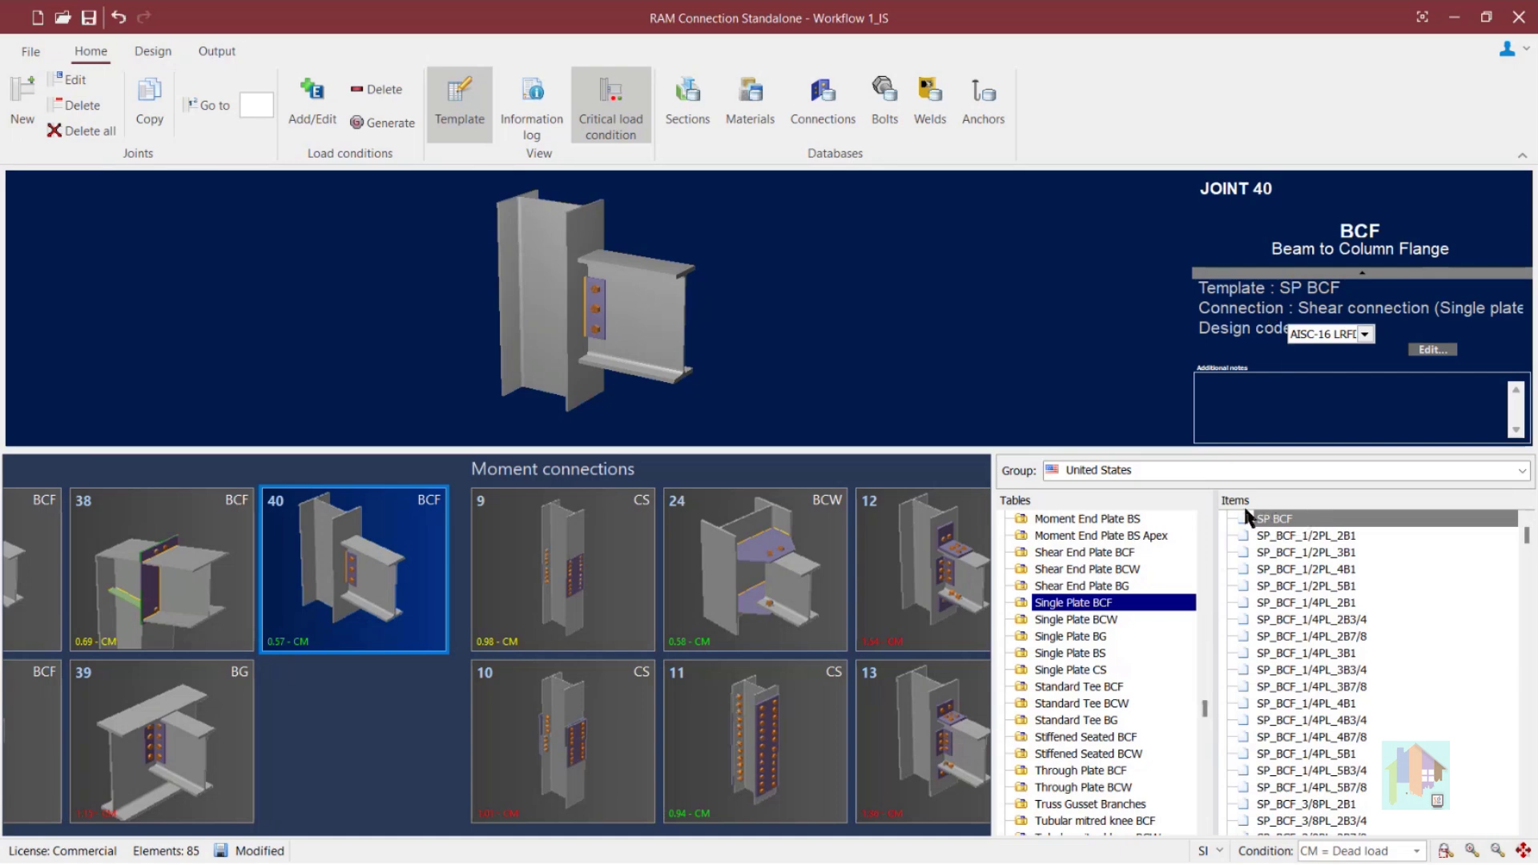
Compare the EP BG Bolted and EP BG Welded smart templates in the Shear End Plate BG table
left_click(1100, 587)
left_click(1283, 534)
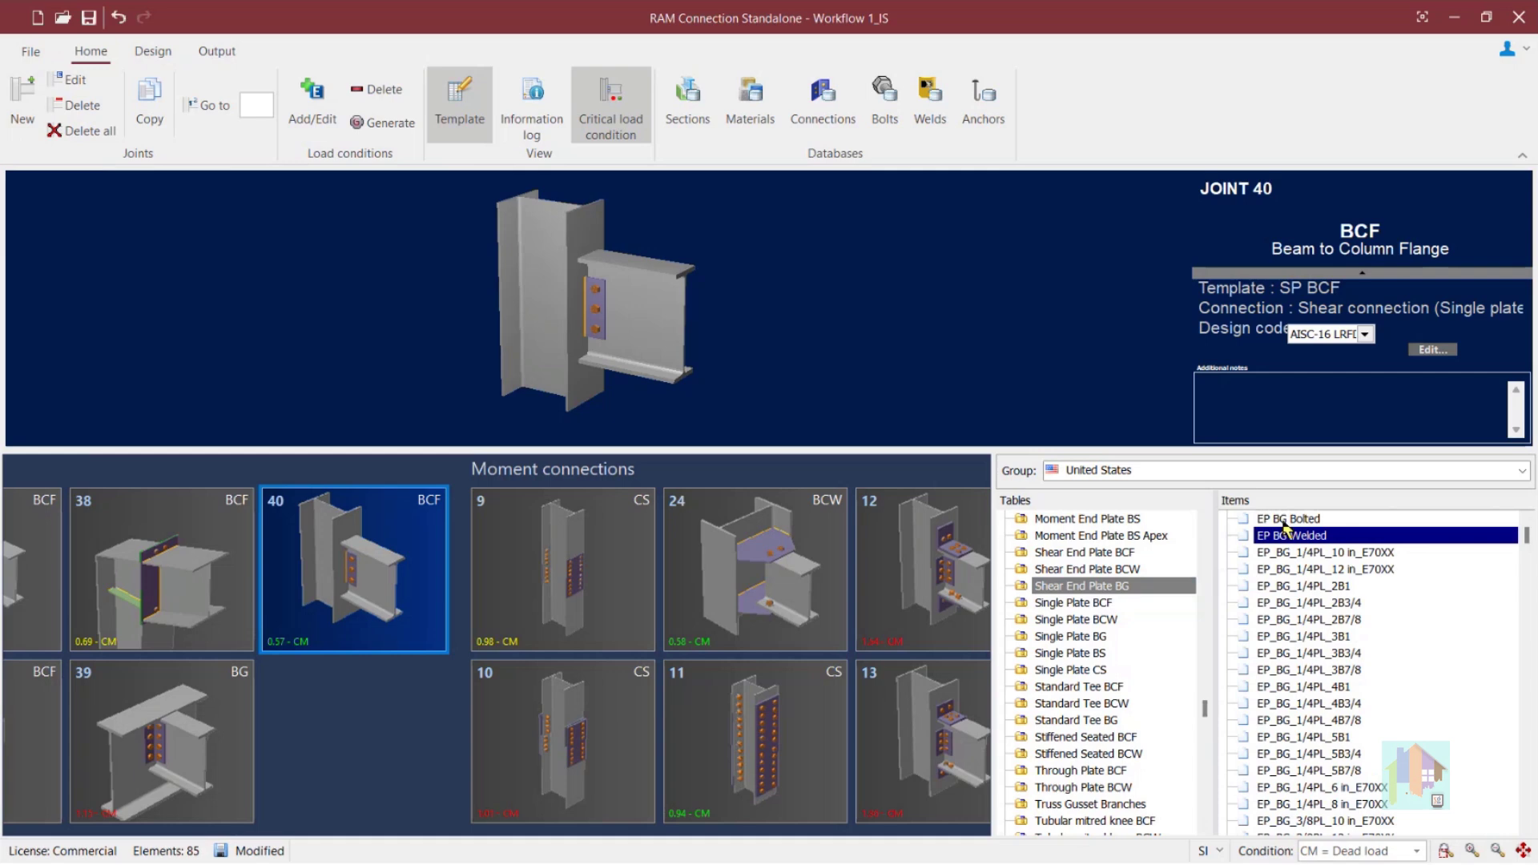
left_click(1286, 520)
left_click(1285, 535)
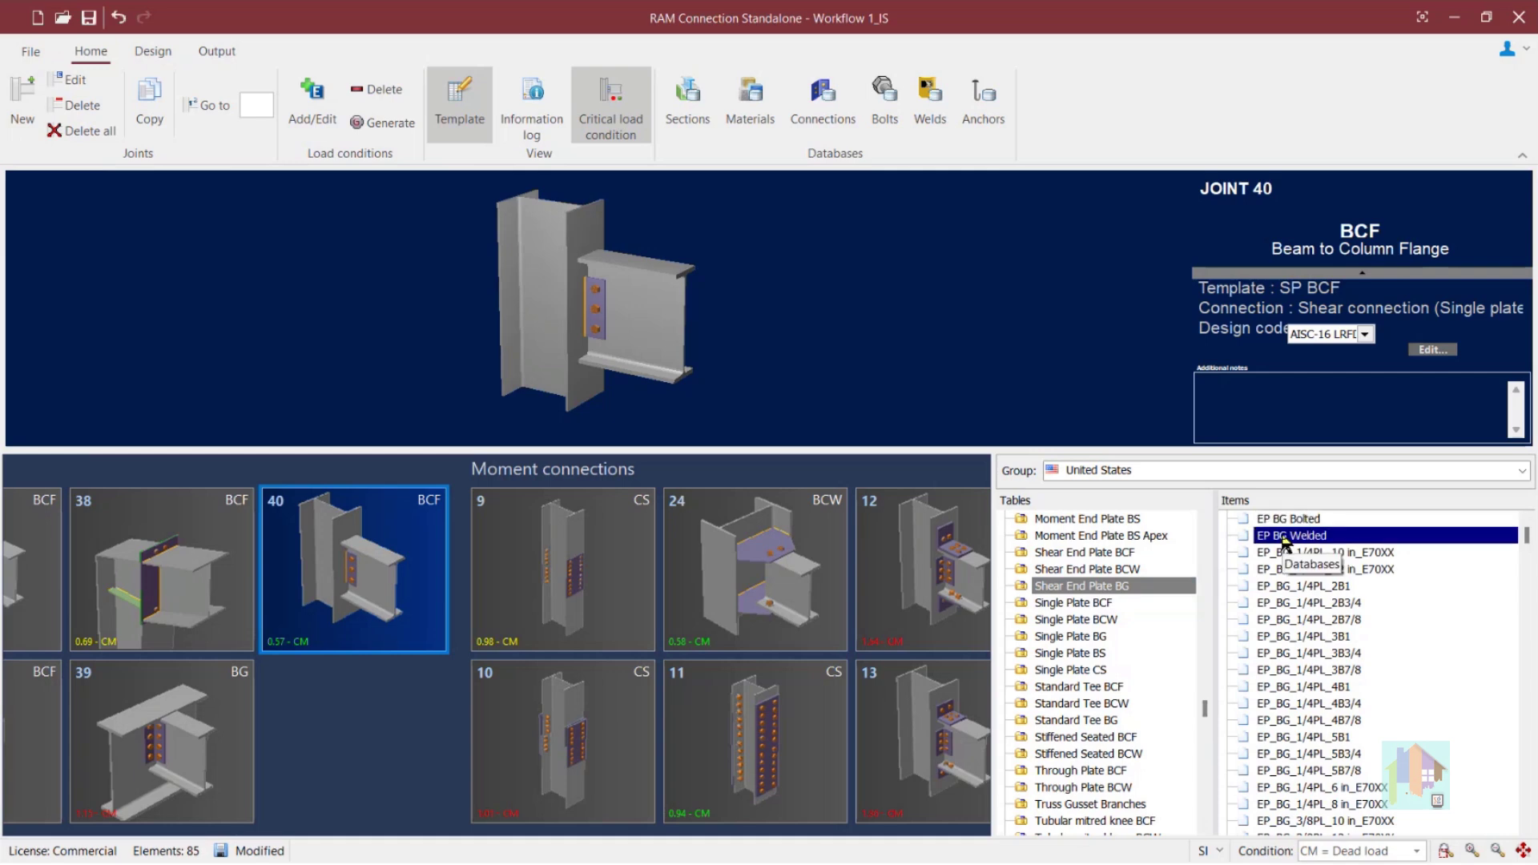
left_click(1285, 522)
left_click(1283, 537)
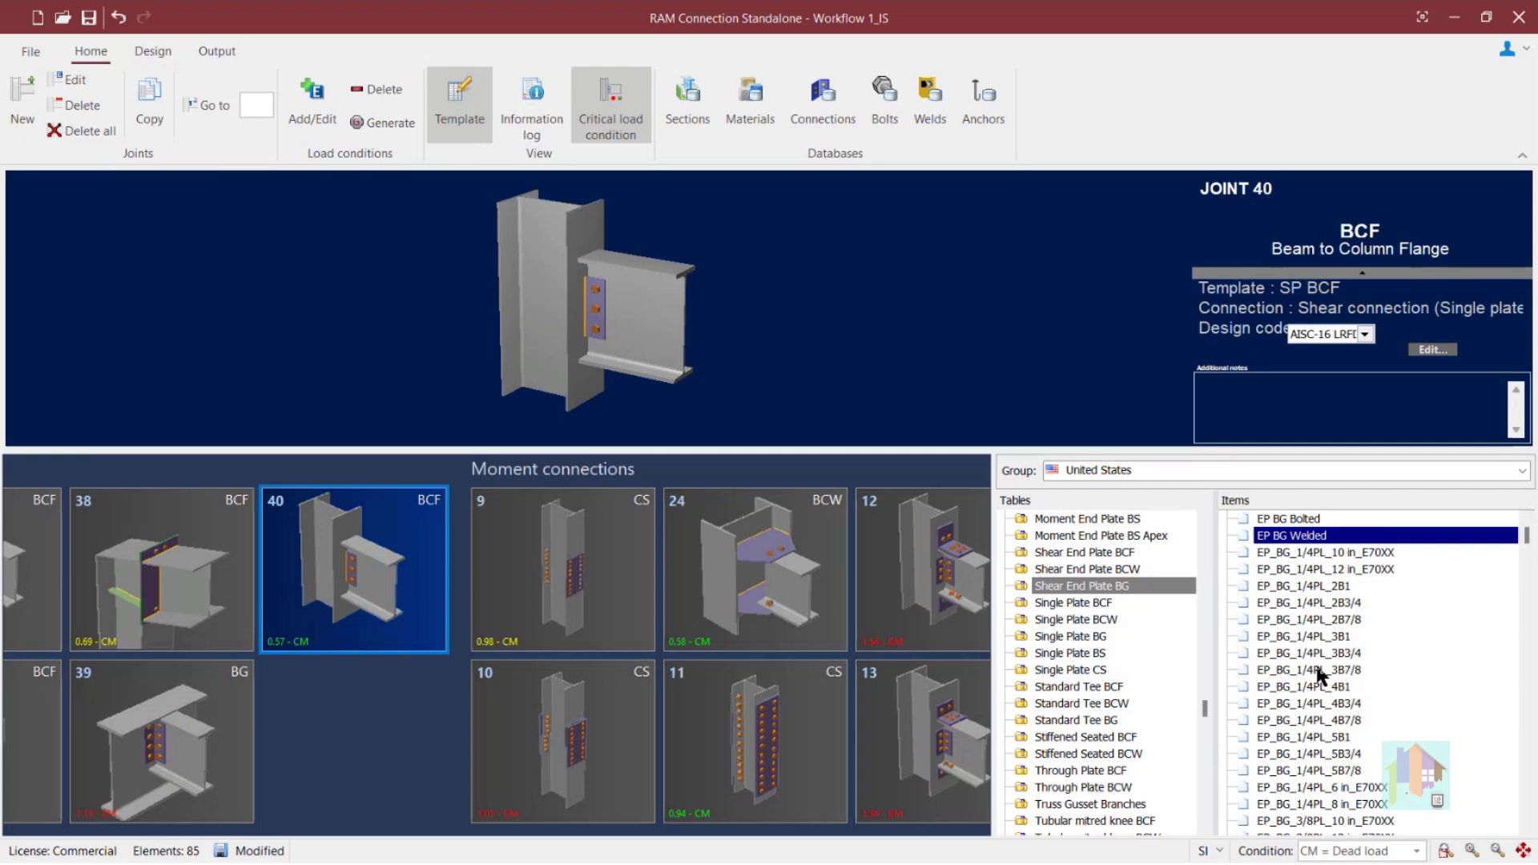
Select the template SP_BCF_1/4PL_3B1 from the Single Plate BCF table
left_click(1098, 603)
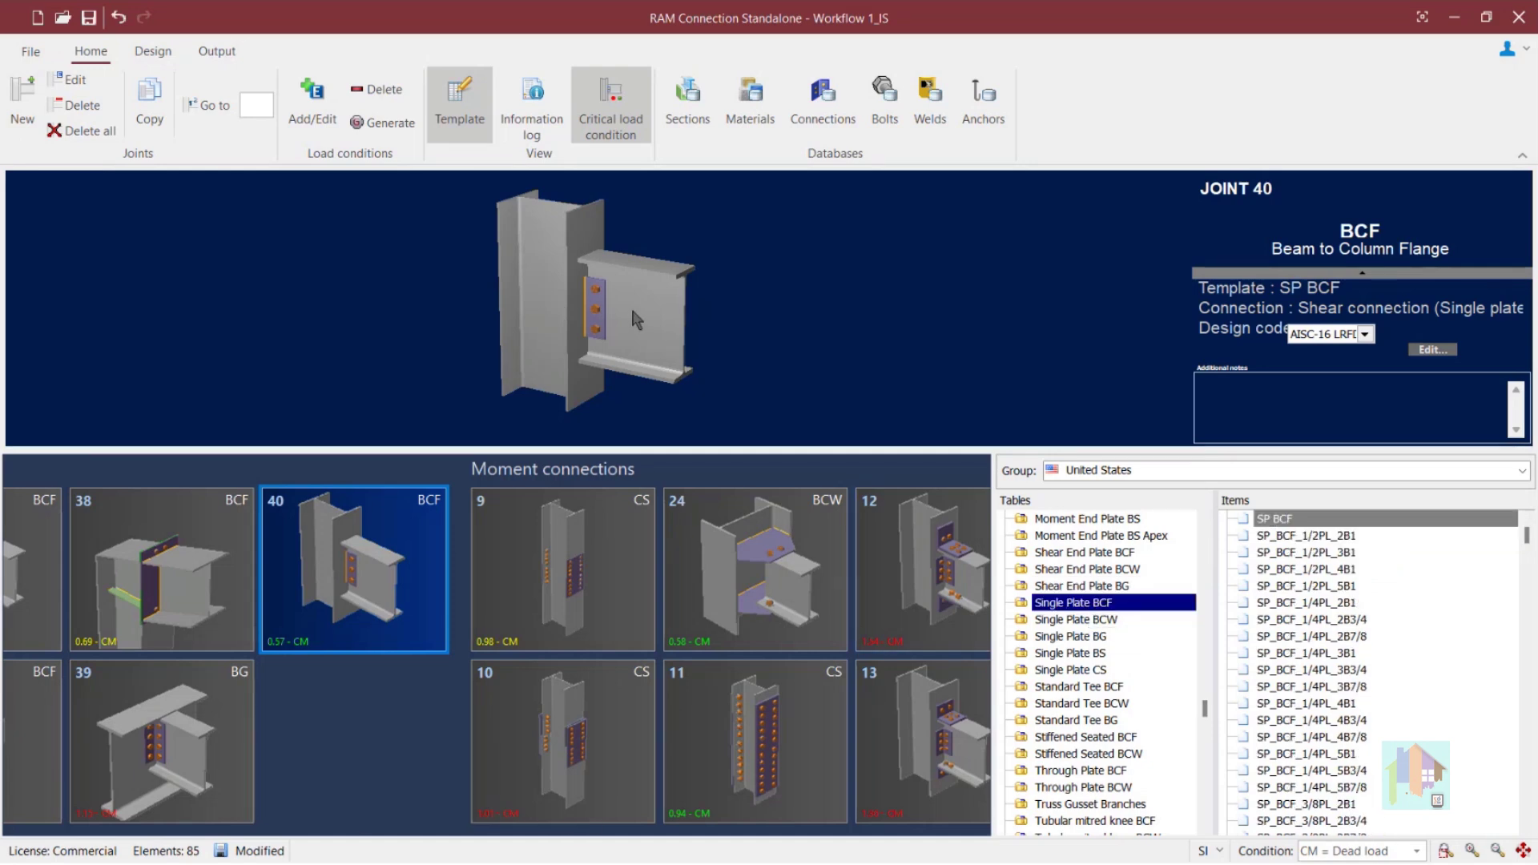
scroll(1367, 685, "down", 2)
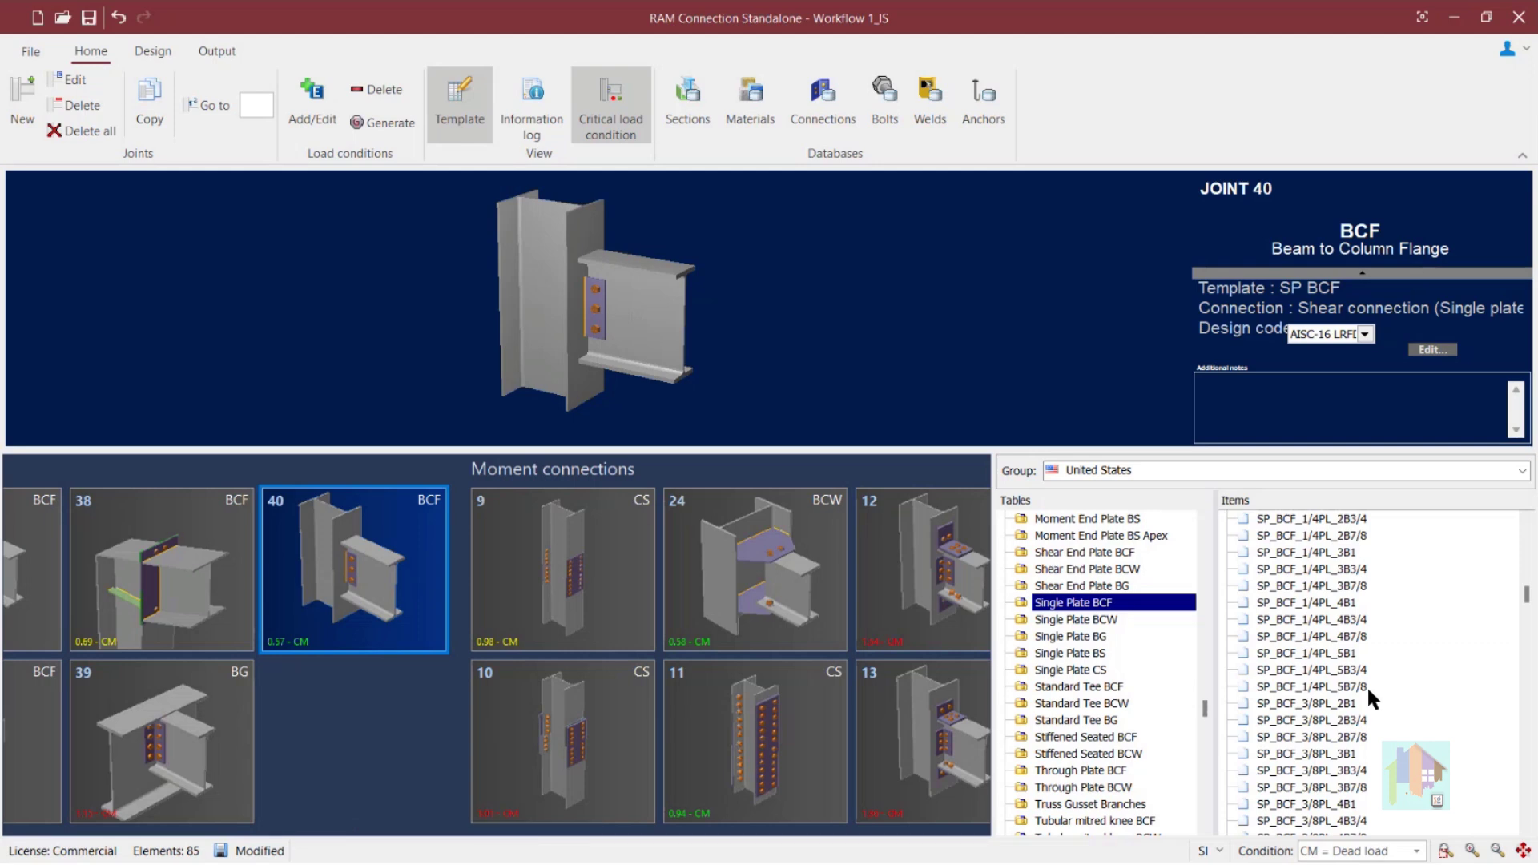
left_click(1305, 555)
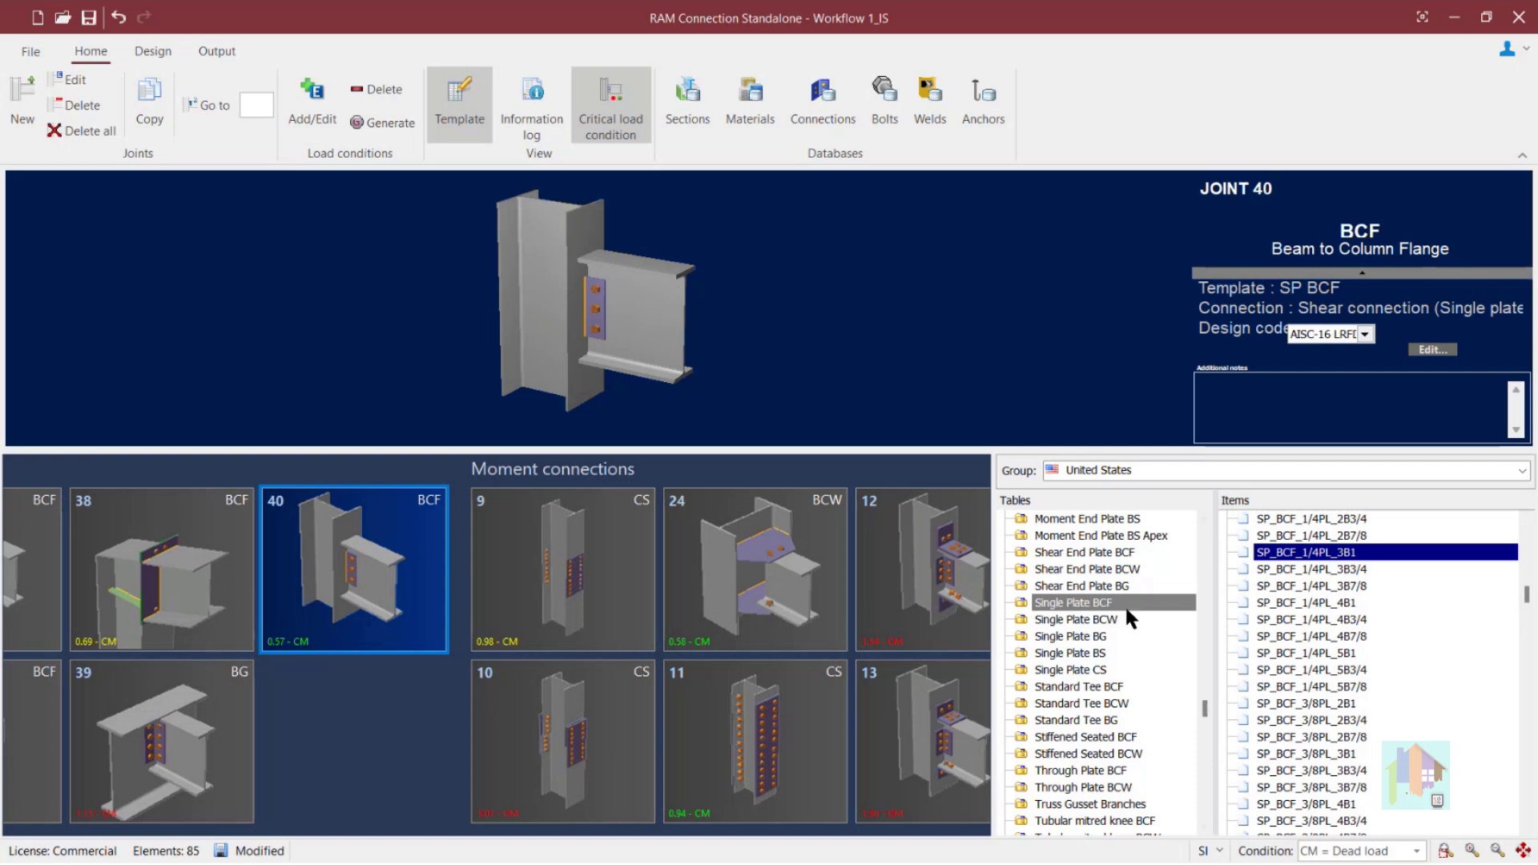
left_click(1096, 604)
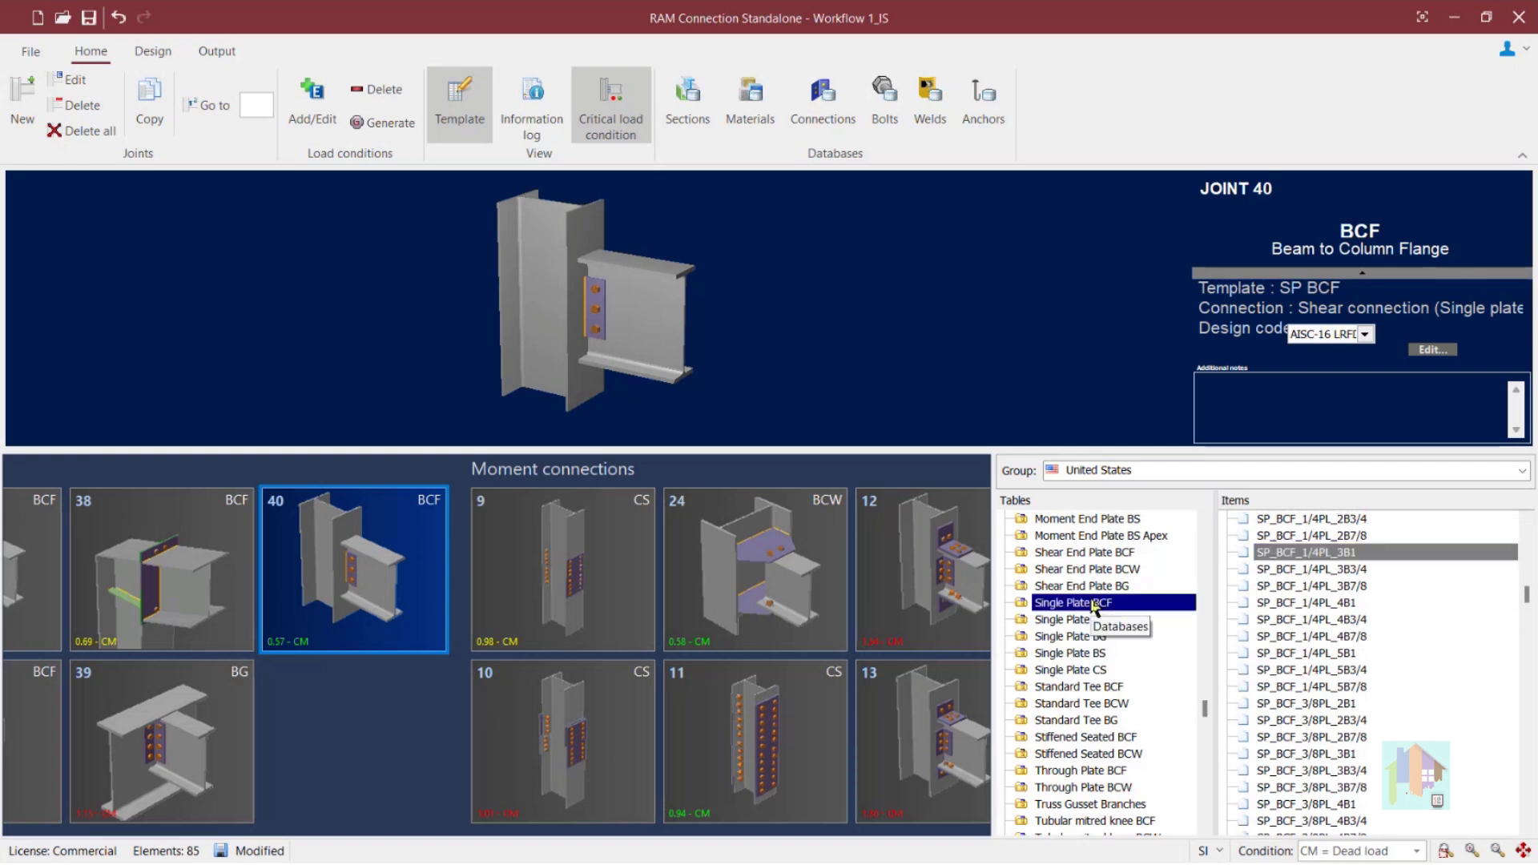
left_click(1306, 555)
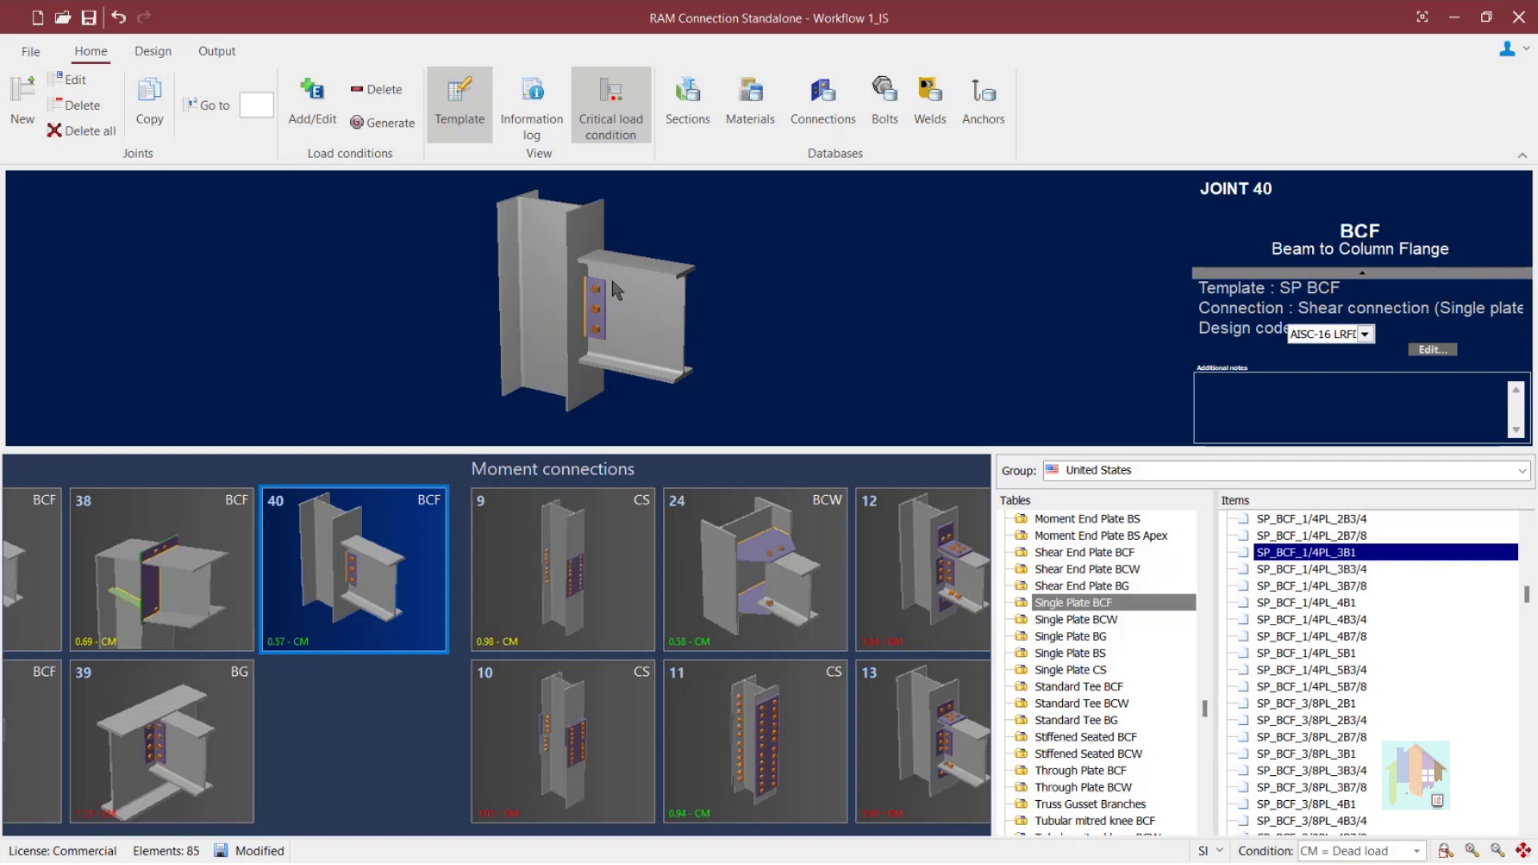
Assign the selected single plate template to joint 40 and check the template name in the joint's details
left_click(159, 47)
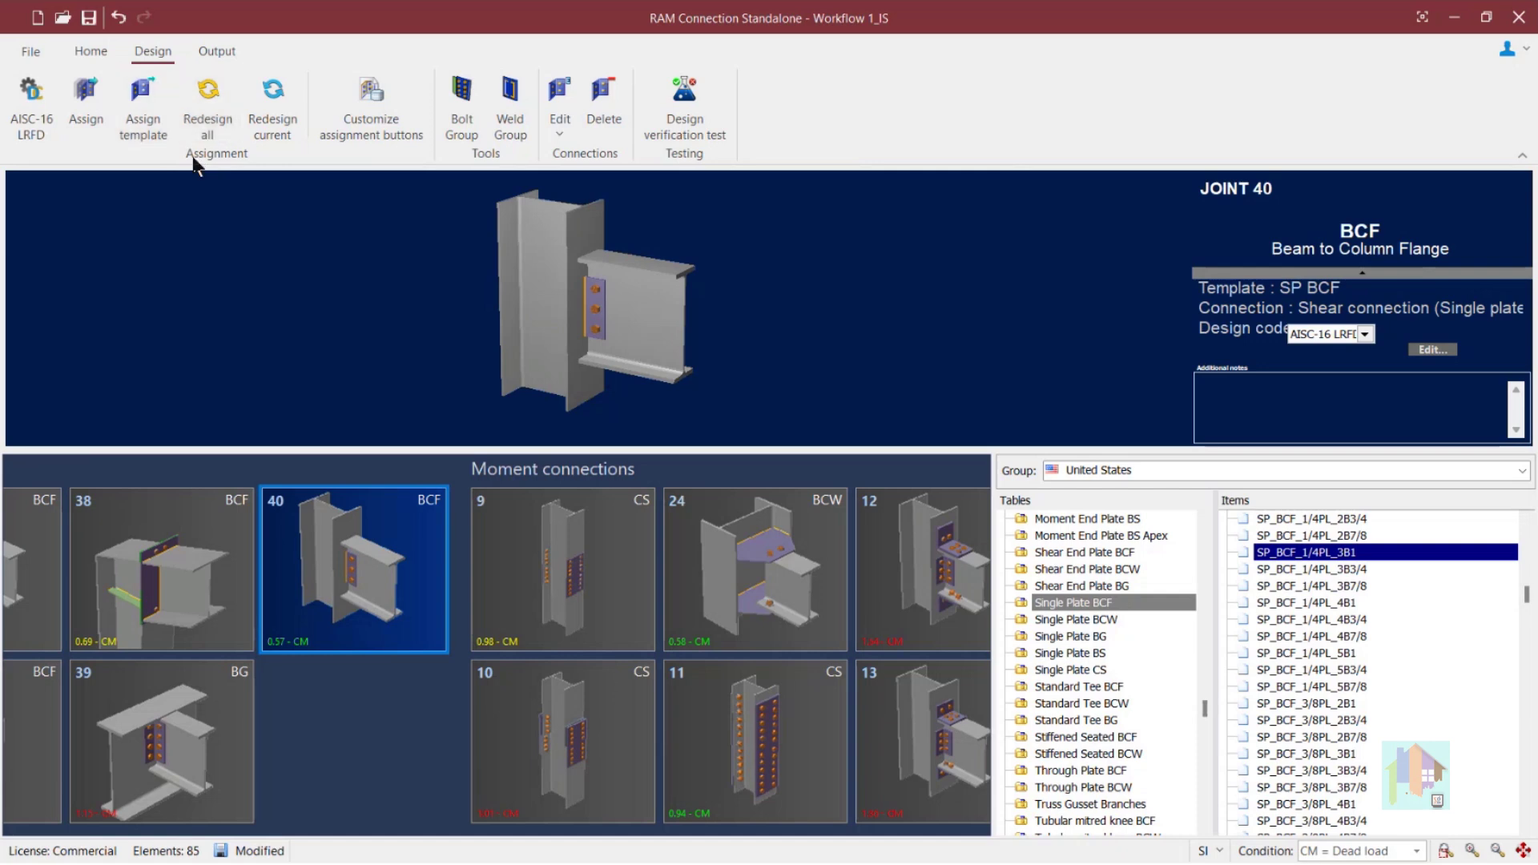
left_click(145, 104)
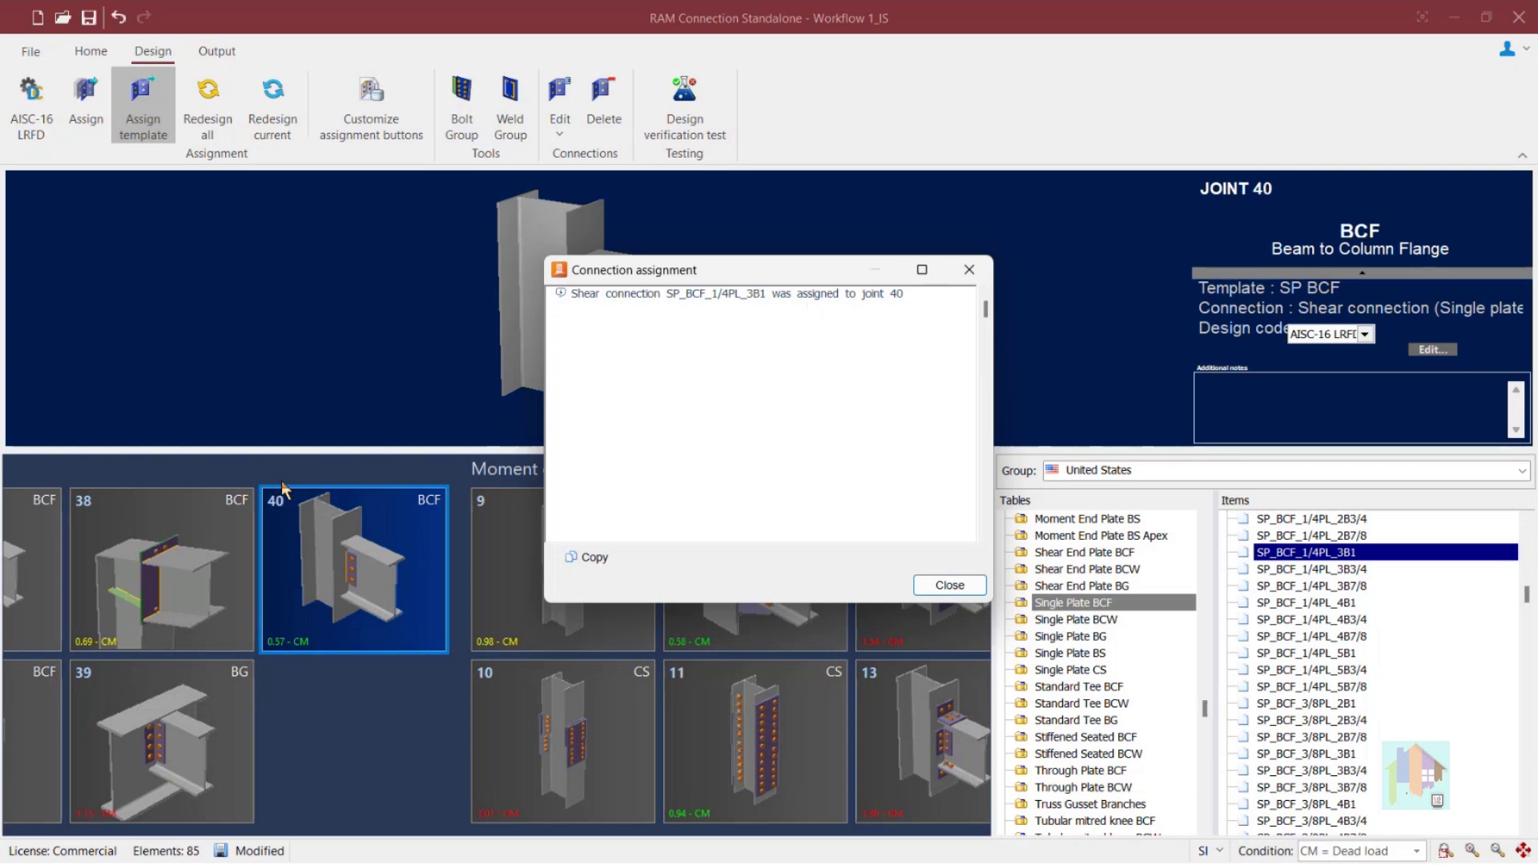
left_click(953, 589)
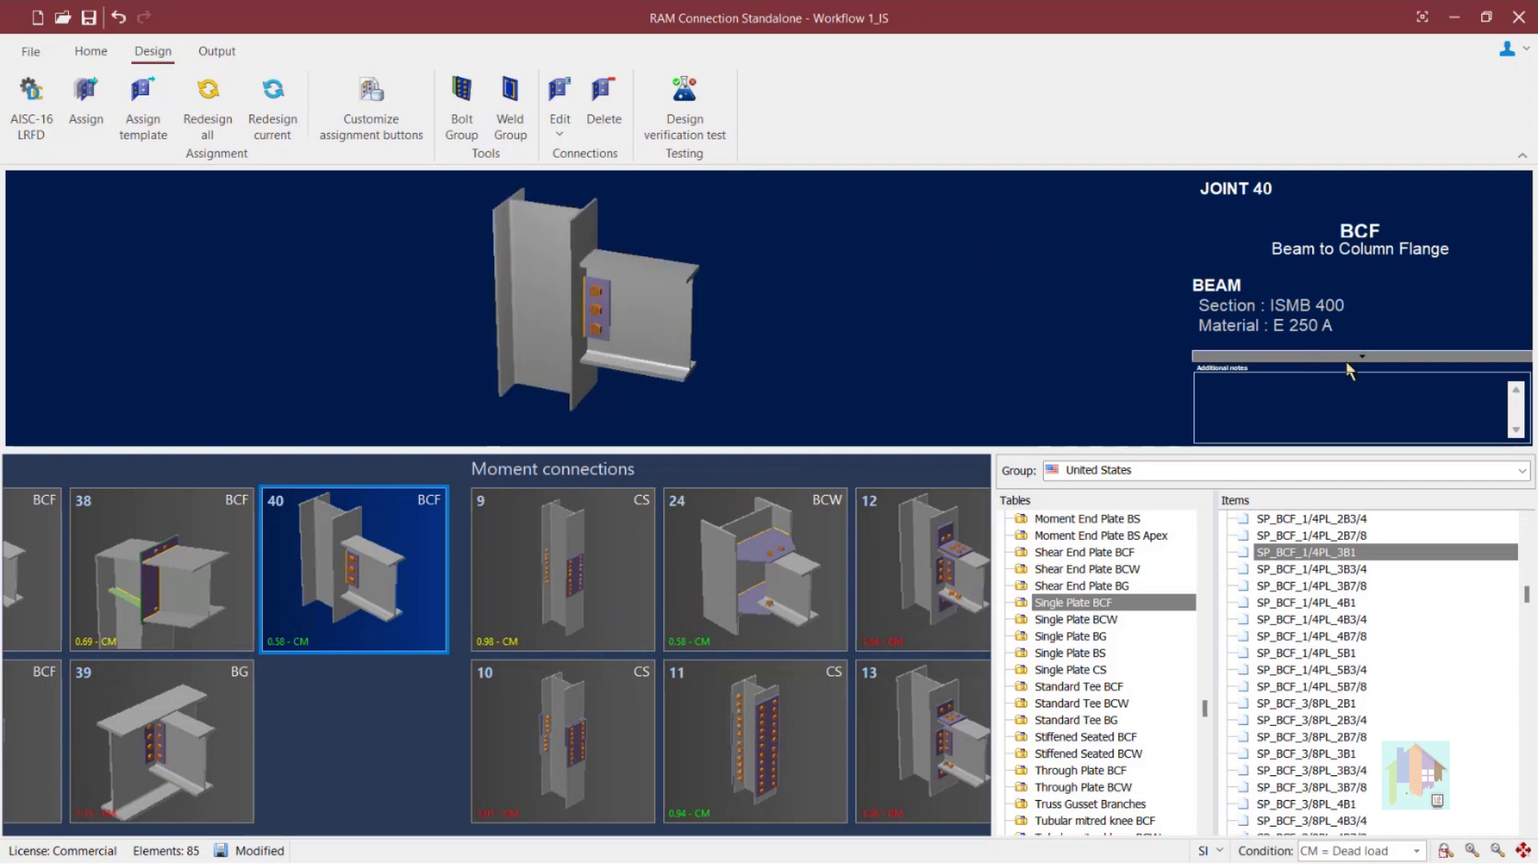
left_click(1348, 358)
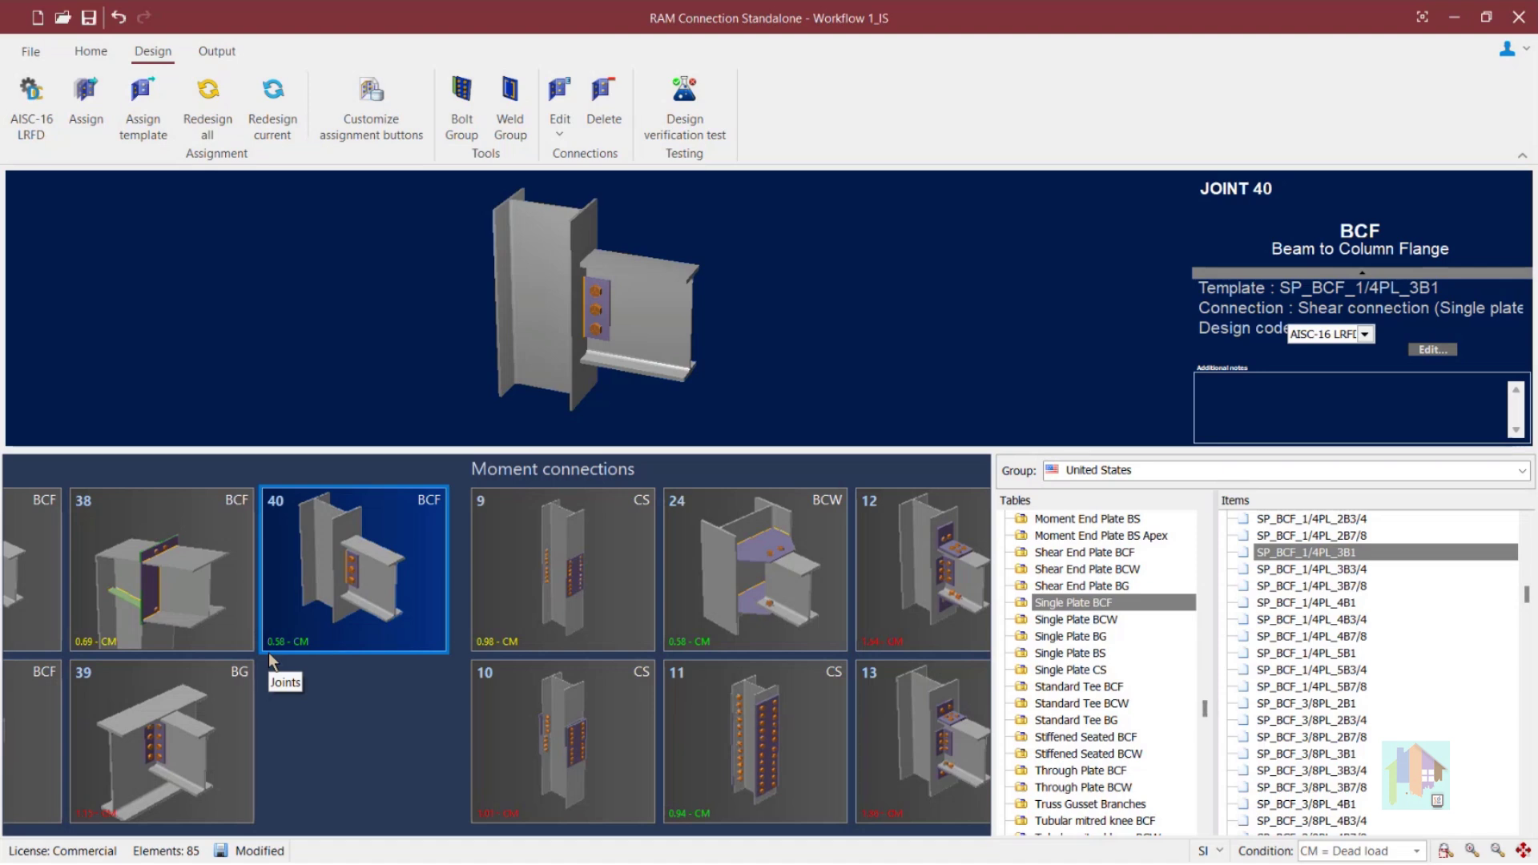
Open joint 40 in the Connection Pad, review its single plate connector parameters and 3D model, and close the pad
double_click(606, 325)
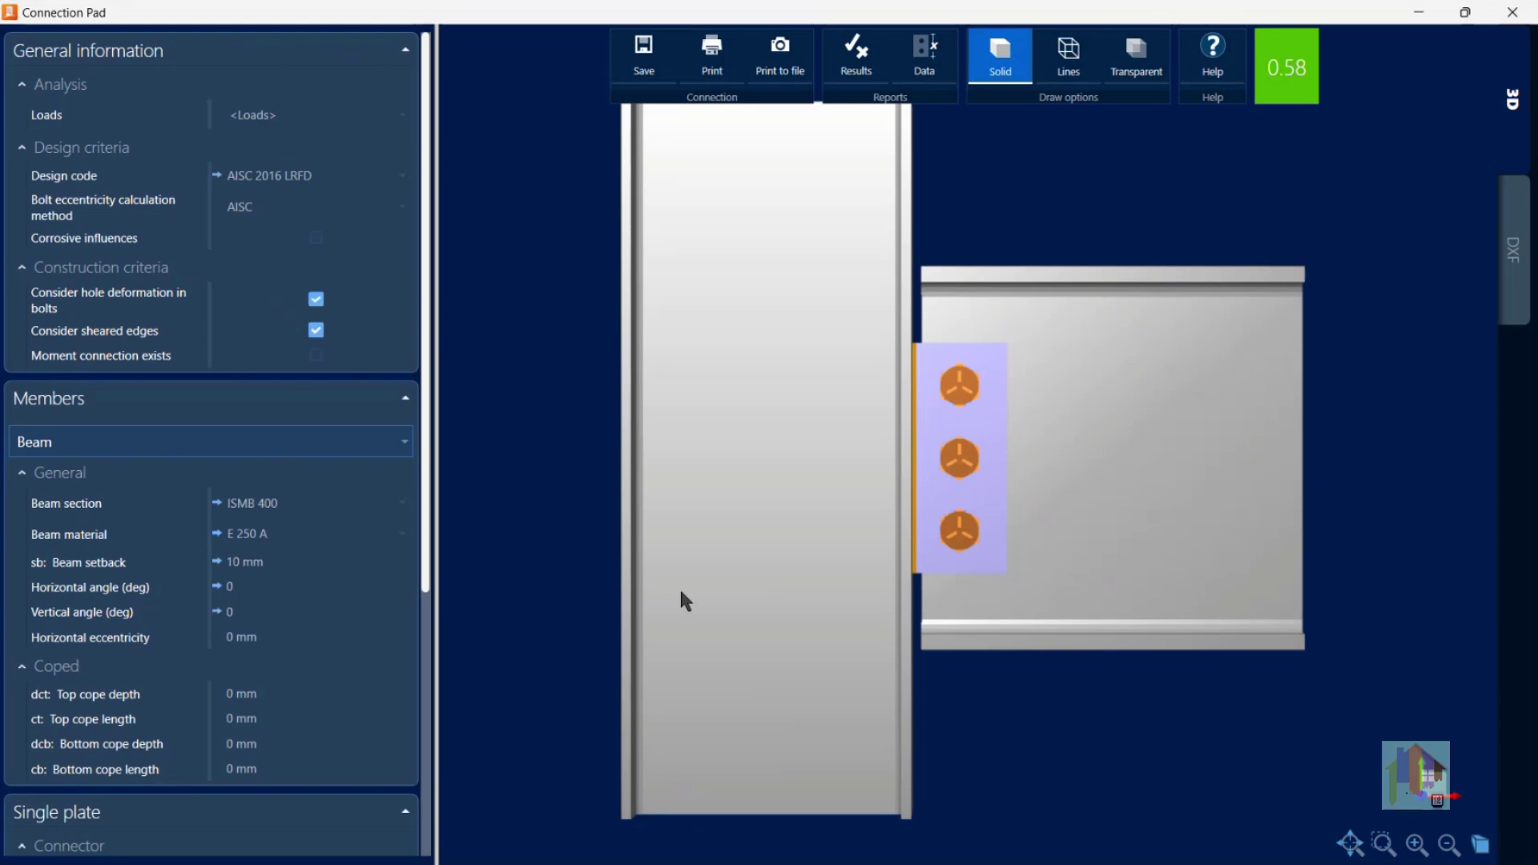
scroll(351, 625, "down", 4)
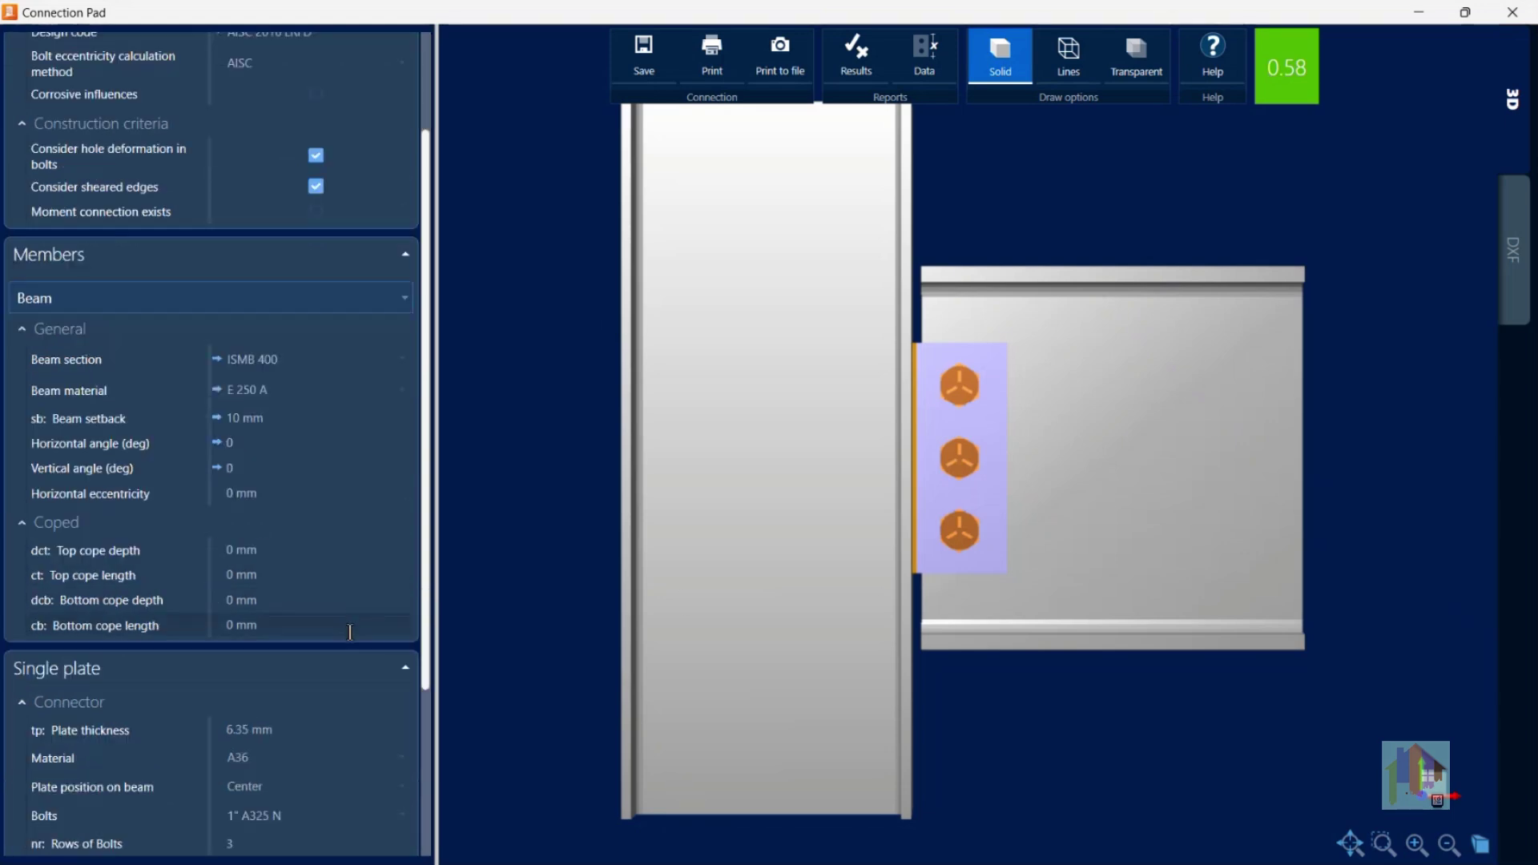
scroll(351, 623, "down", 1)
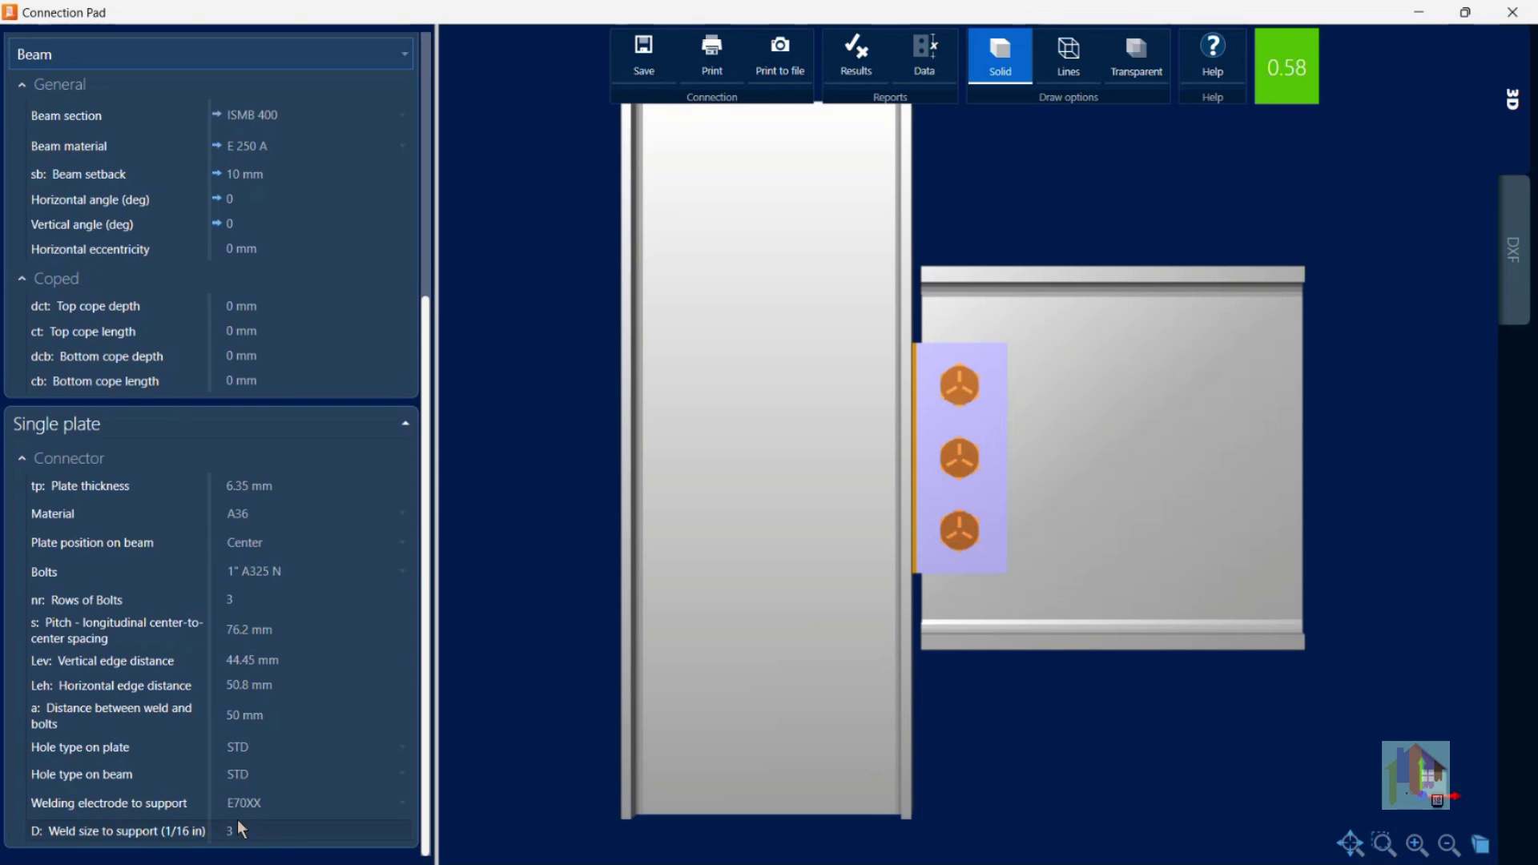
mouse_move(1042, 535)
left_mouse_down()
mouse_move(1006, 539)
mouse_move(1031, 555)
left_mouse_up()
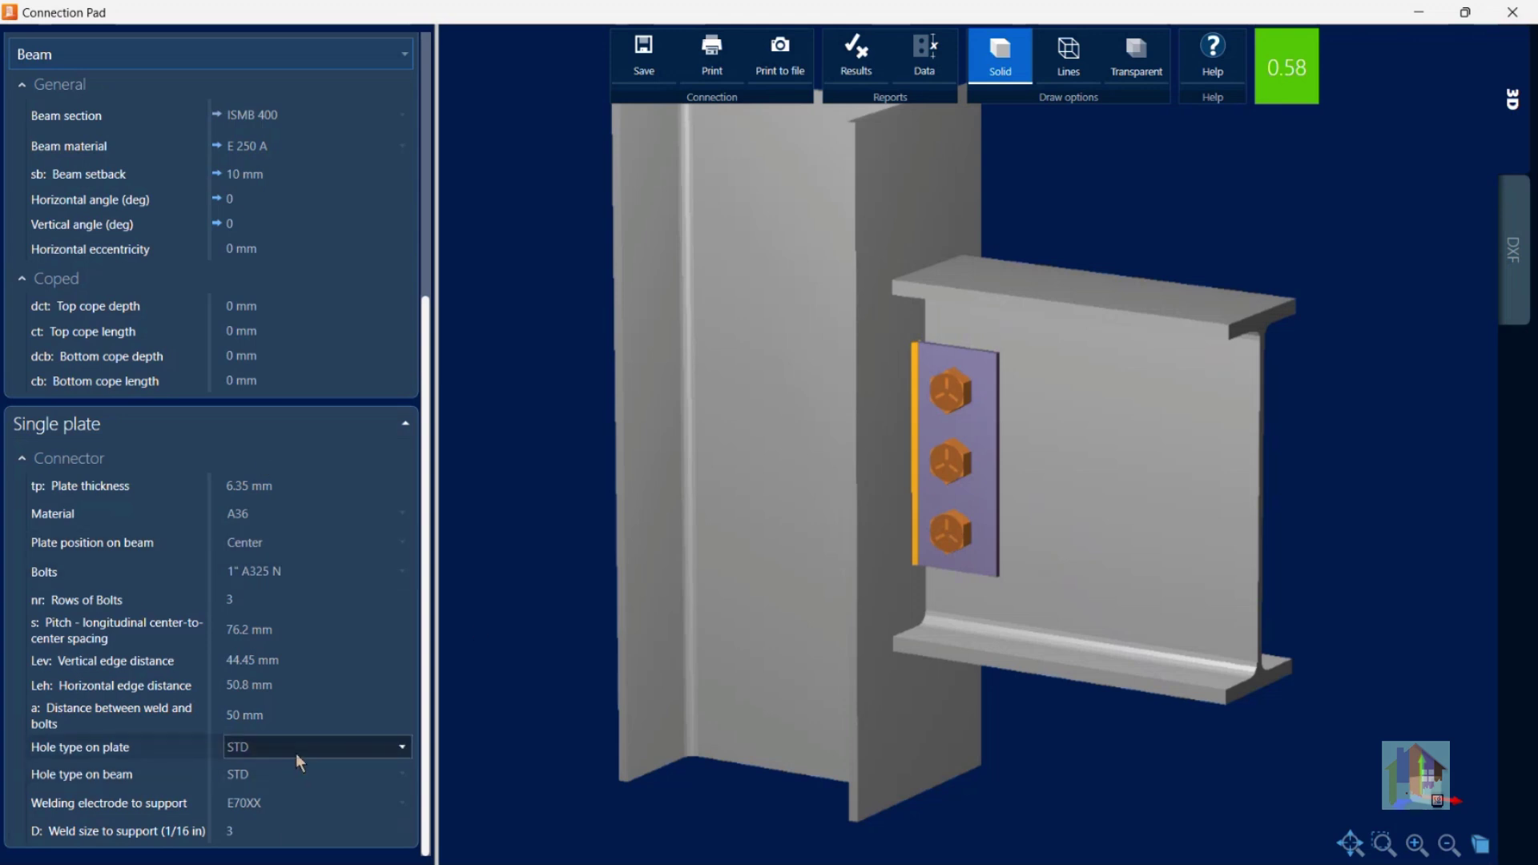
left_click(1513, 12)
Assign the template SP_BCF_3/8PL_2B1 from the Single Plate BCF table to joint 40
scroll(1294, 662, "down", 3)
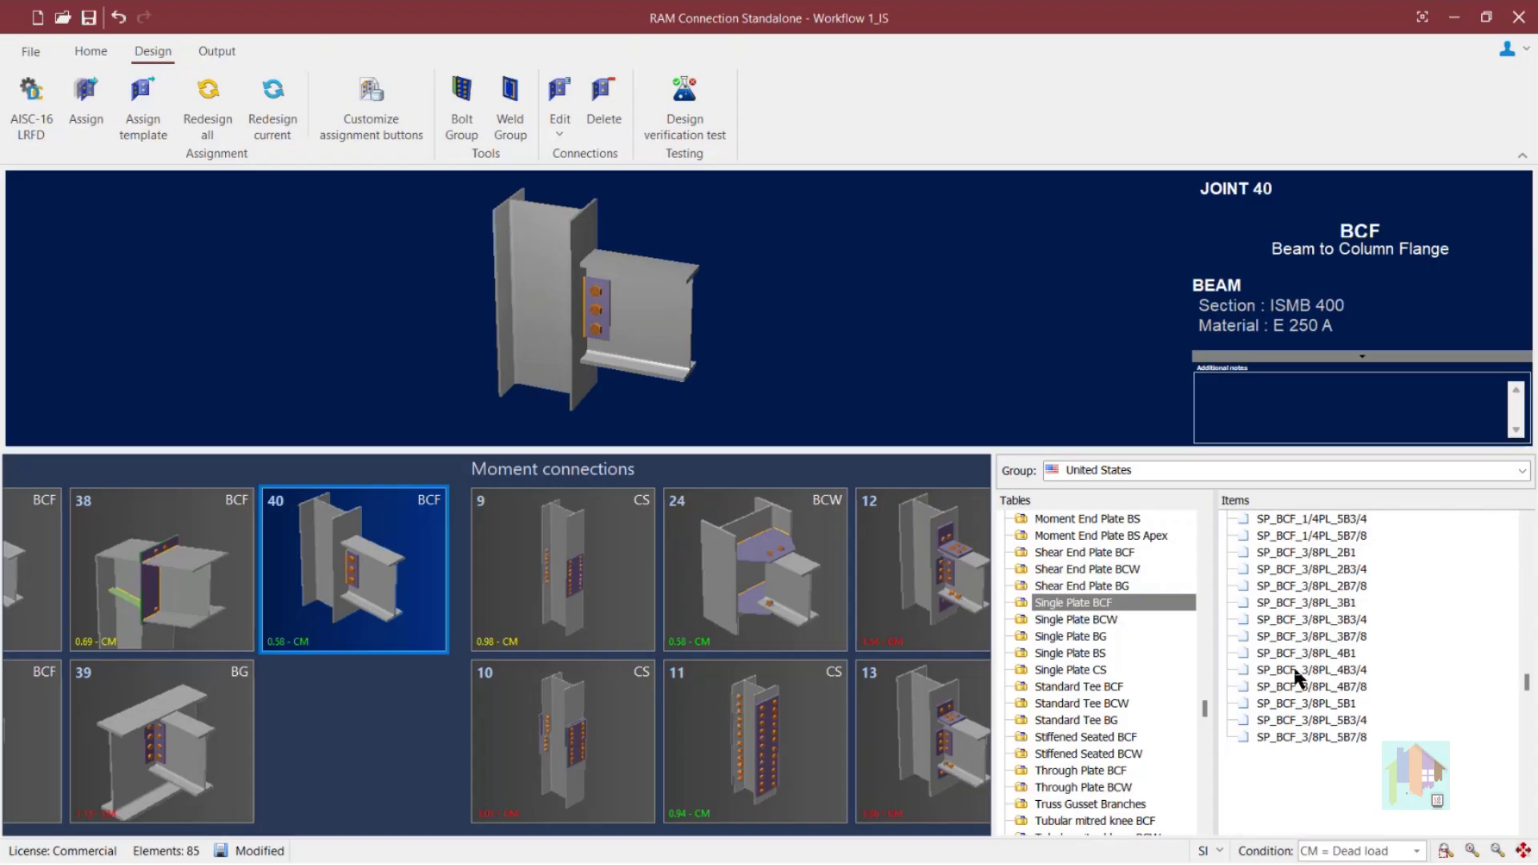
left_click(1314, 554)
left_click(142, 104)
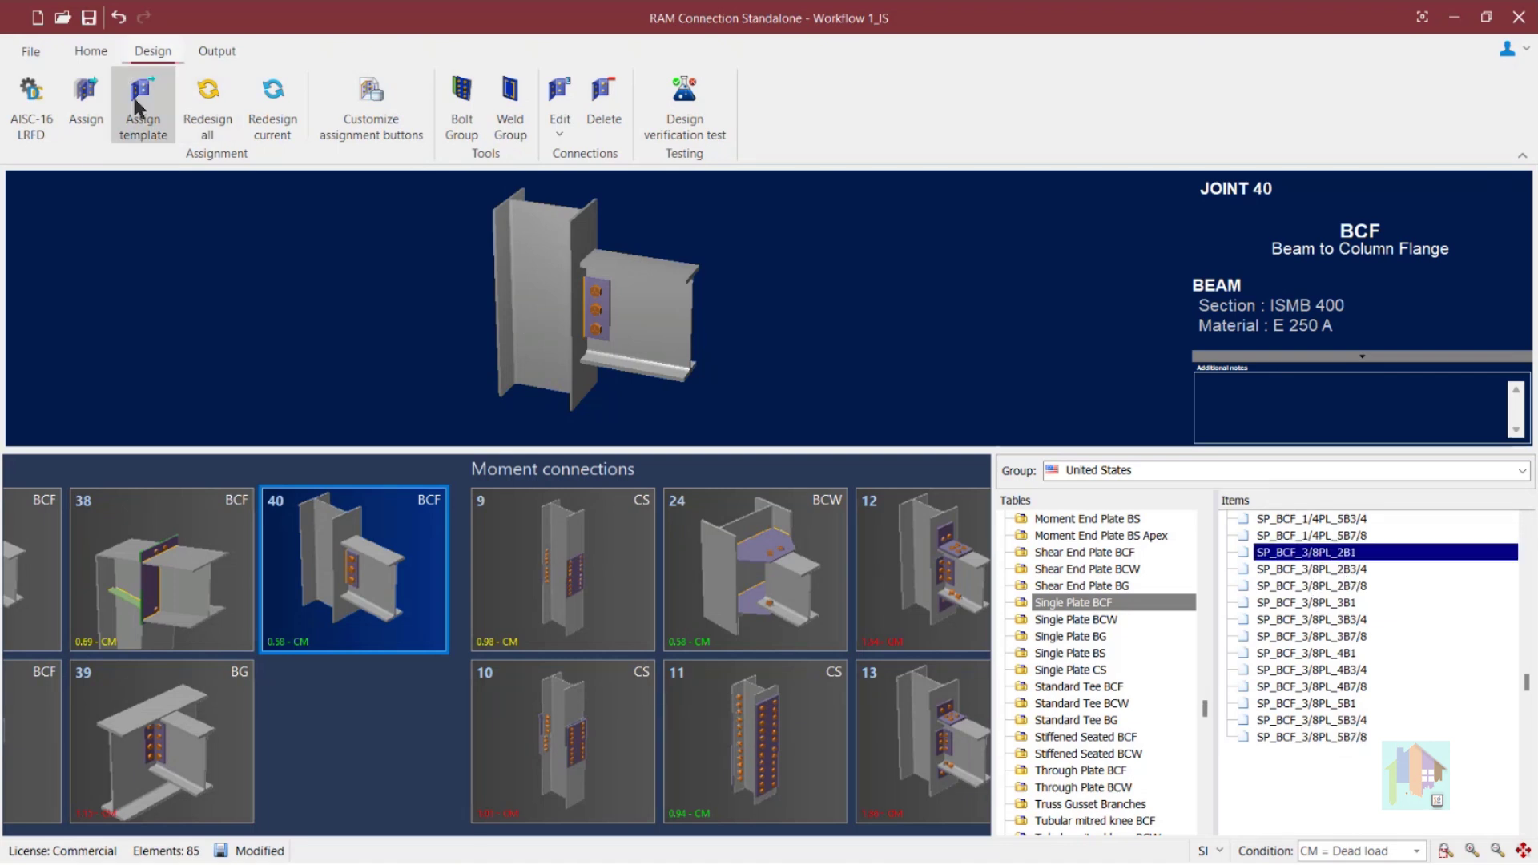
left_click(952, 589)
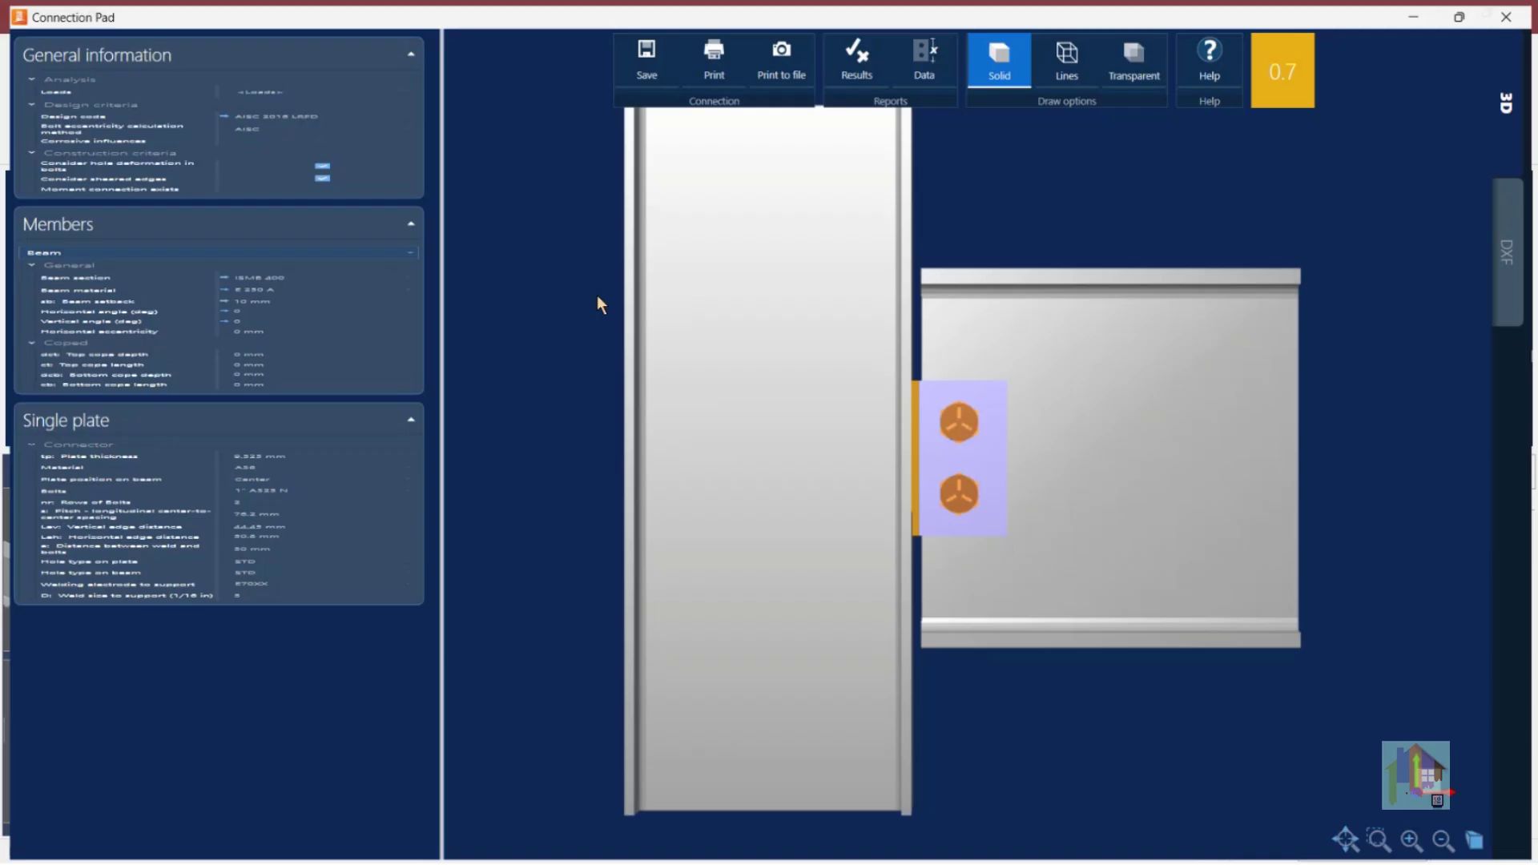
Check the plate thickness, bolt type and rows of bolts among the assigned single plate's connector parameters
scroll(226, 639, "down", 3)
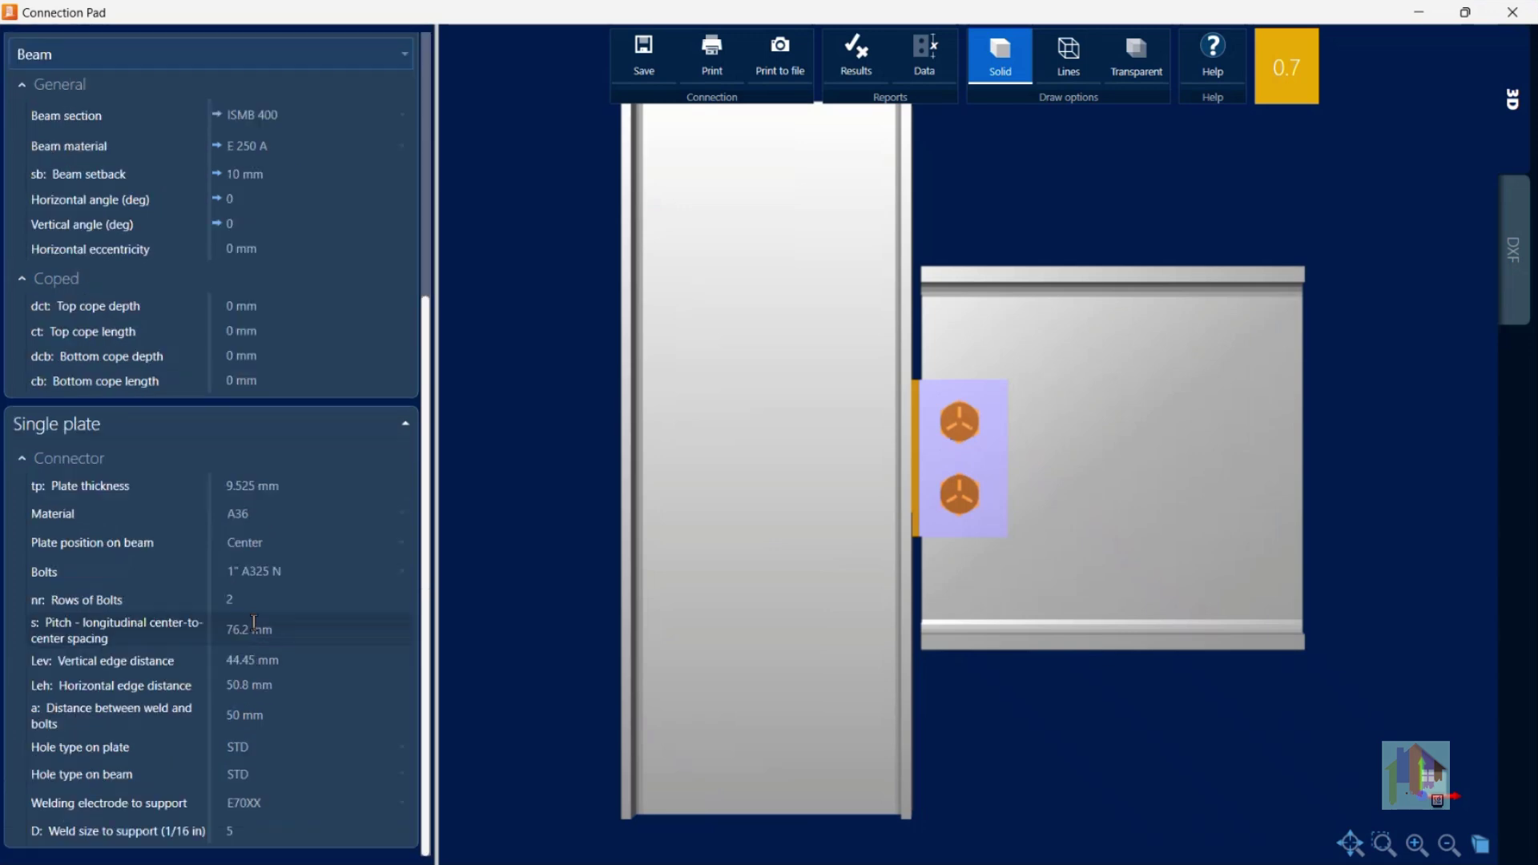
left_click(306, 486)
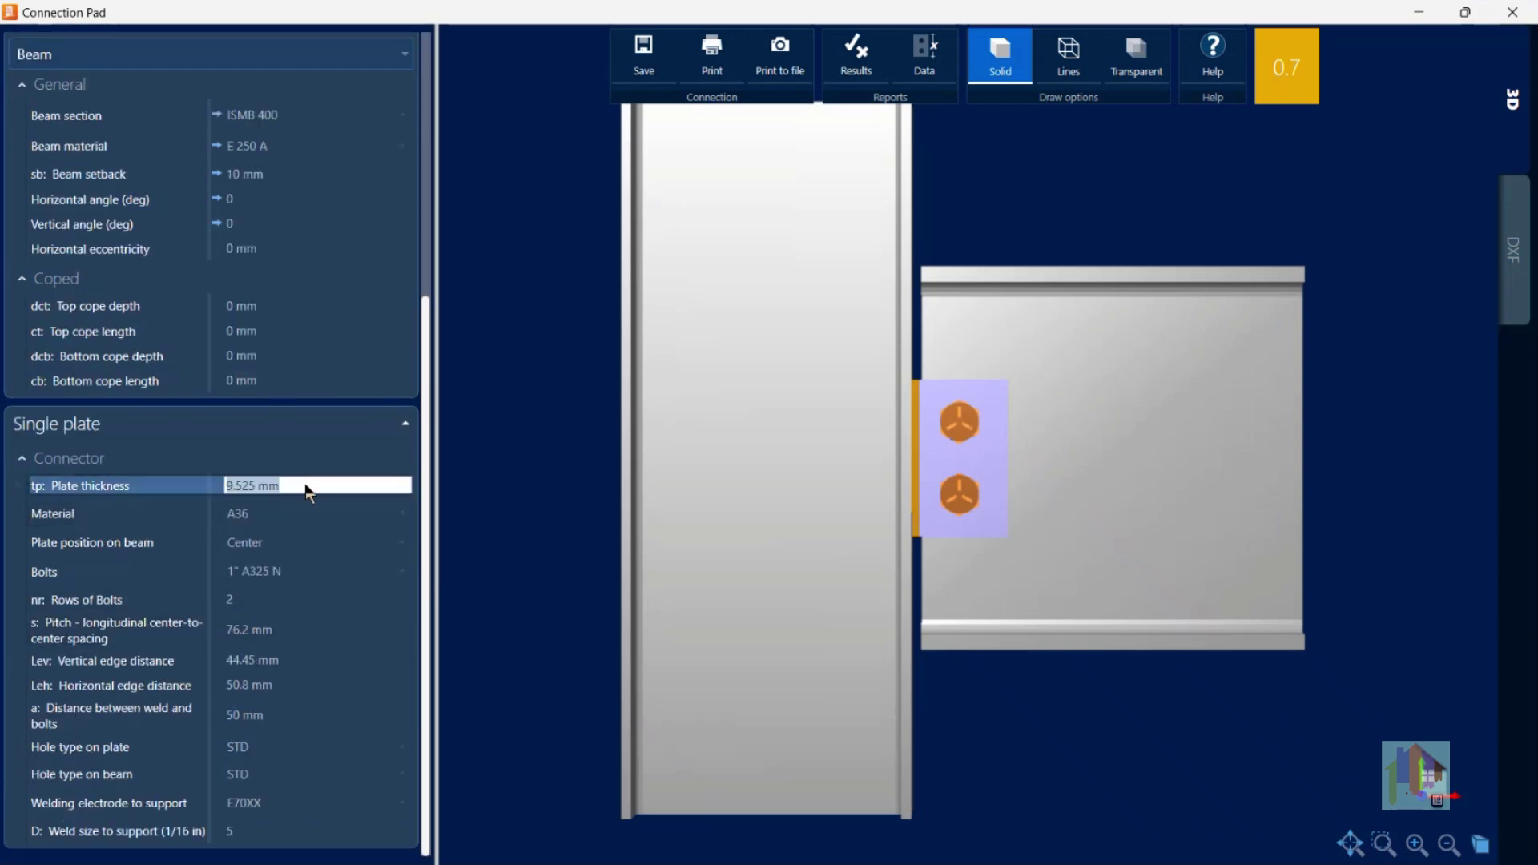
left_click(304, 577)
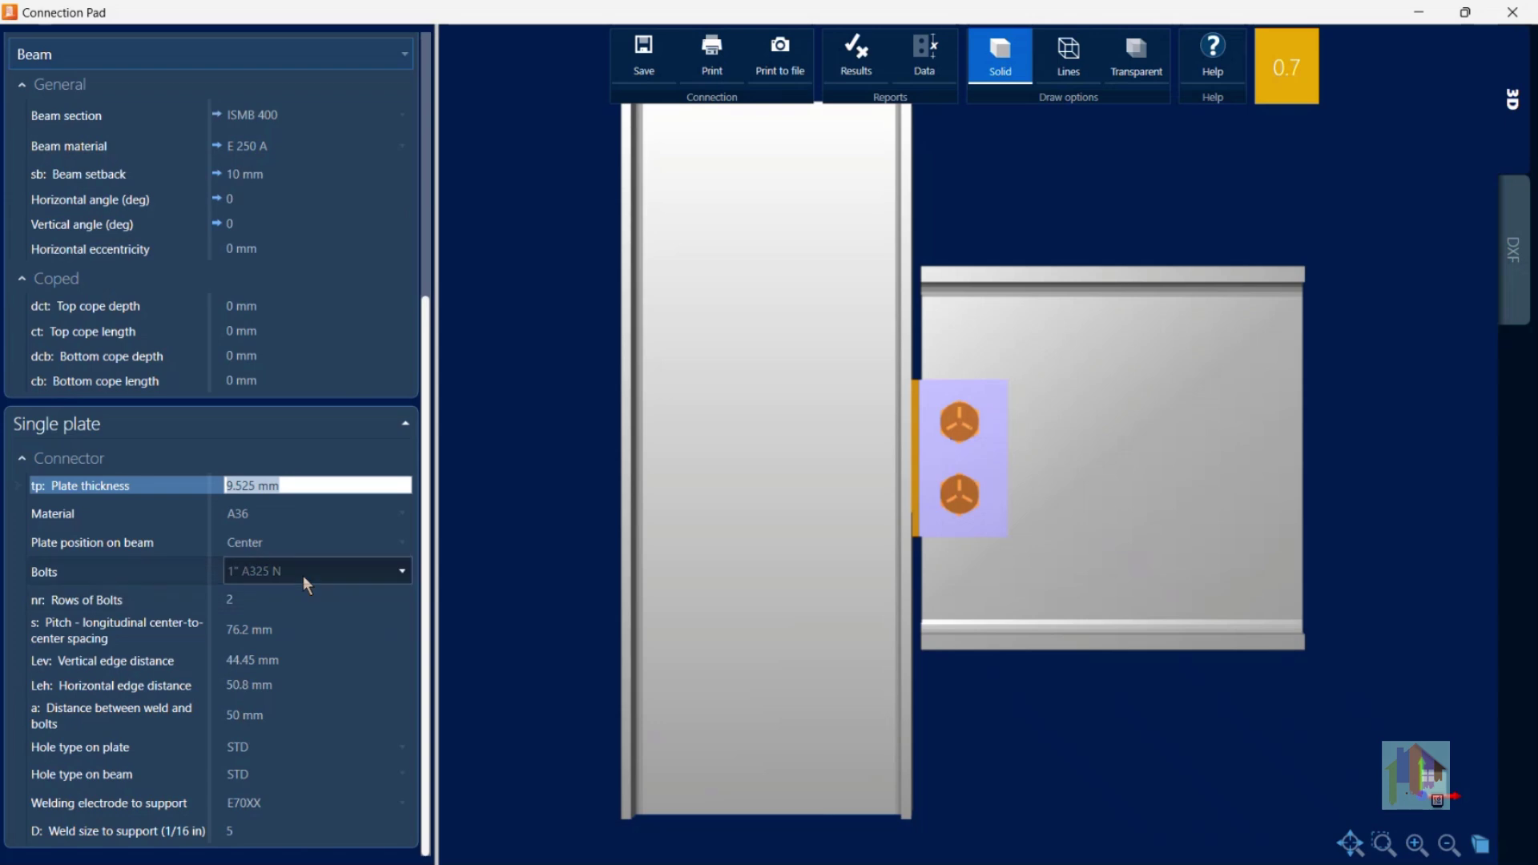
left_click(304, 577)
left_click(294, 596)
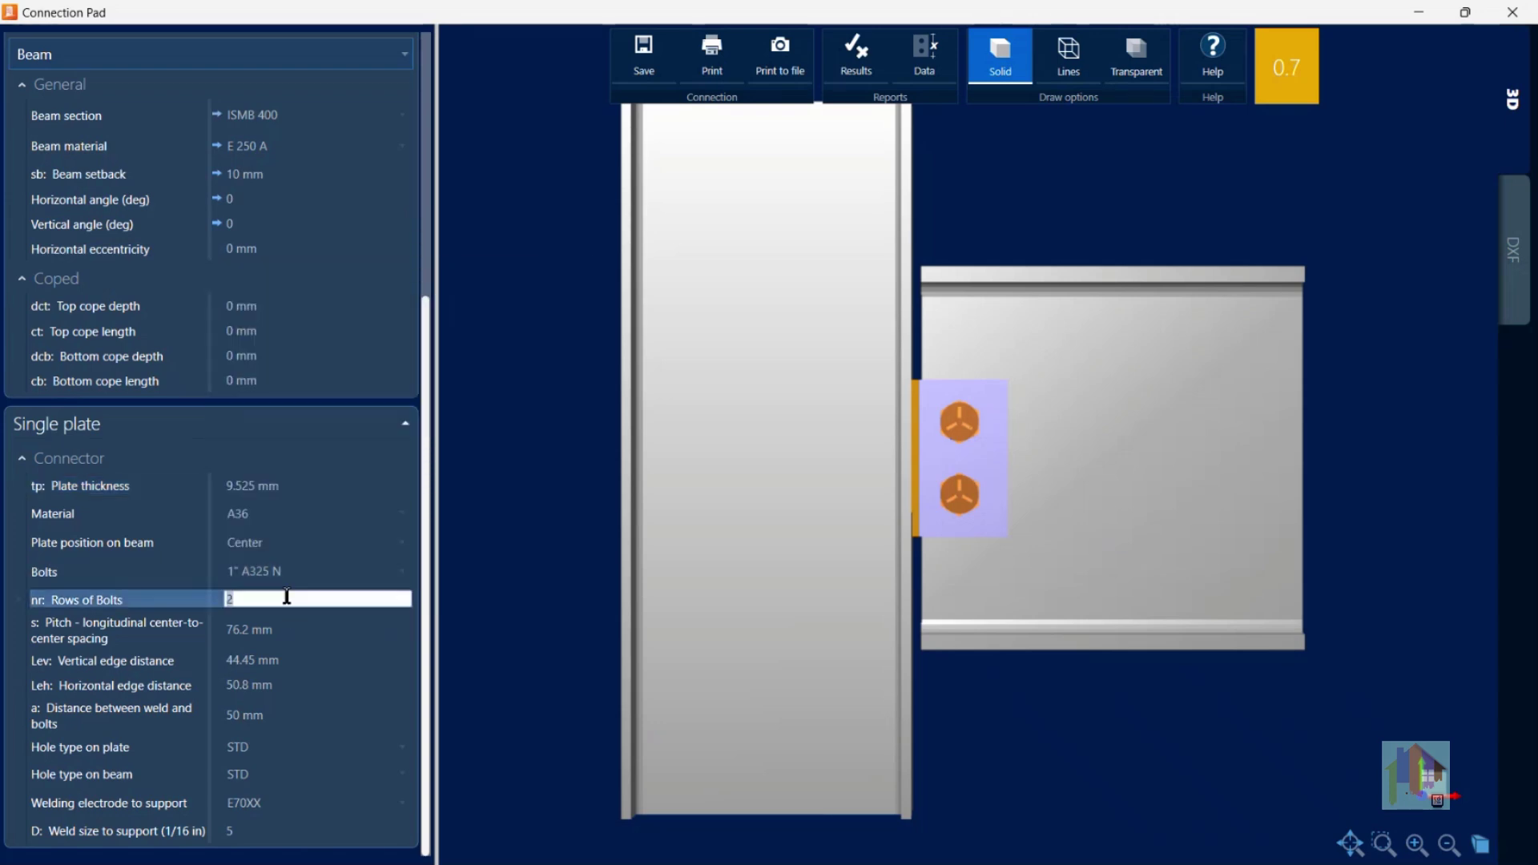
left_click(678, 383)
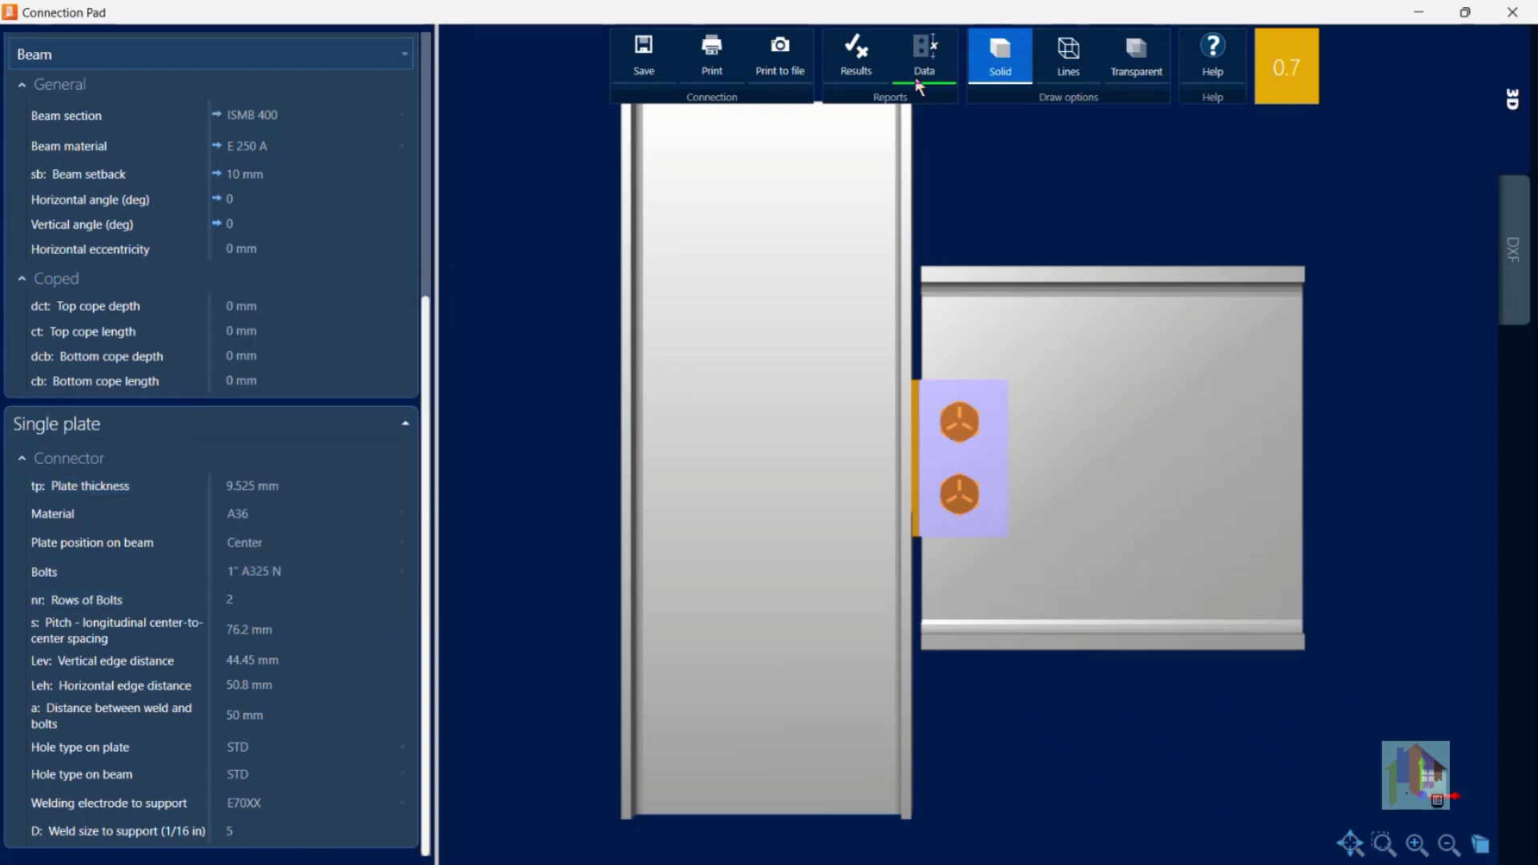
Examine the shear plate length check under Geometric Considerations in the results report, and close the report and the Connection Pad
left_click(881, 71)
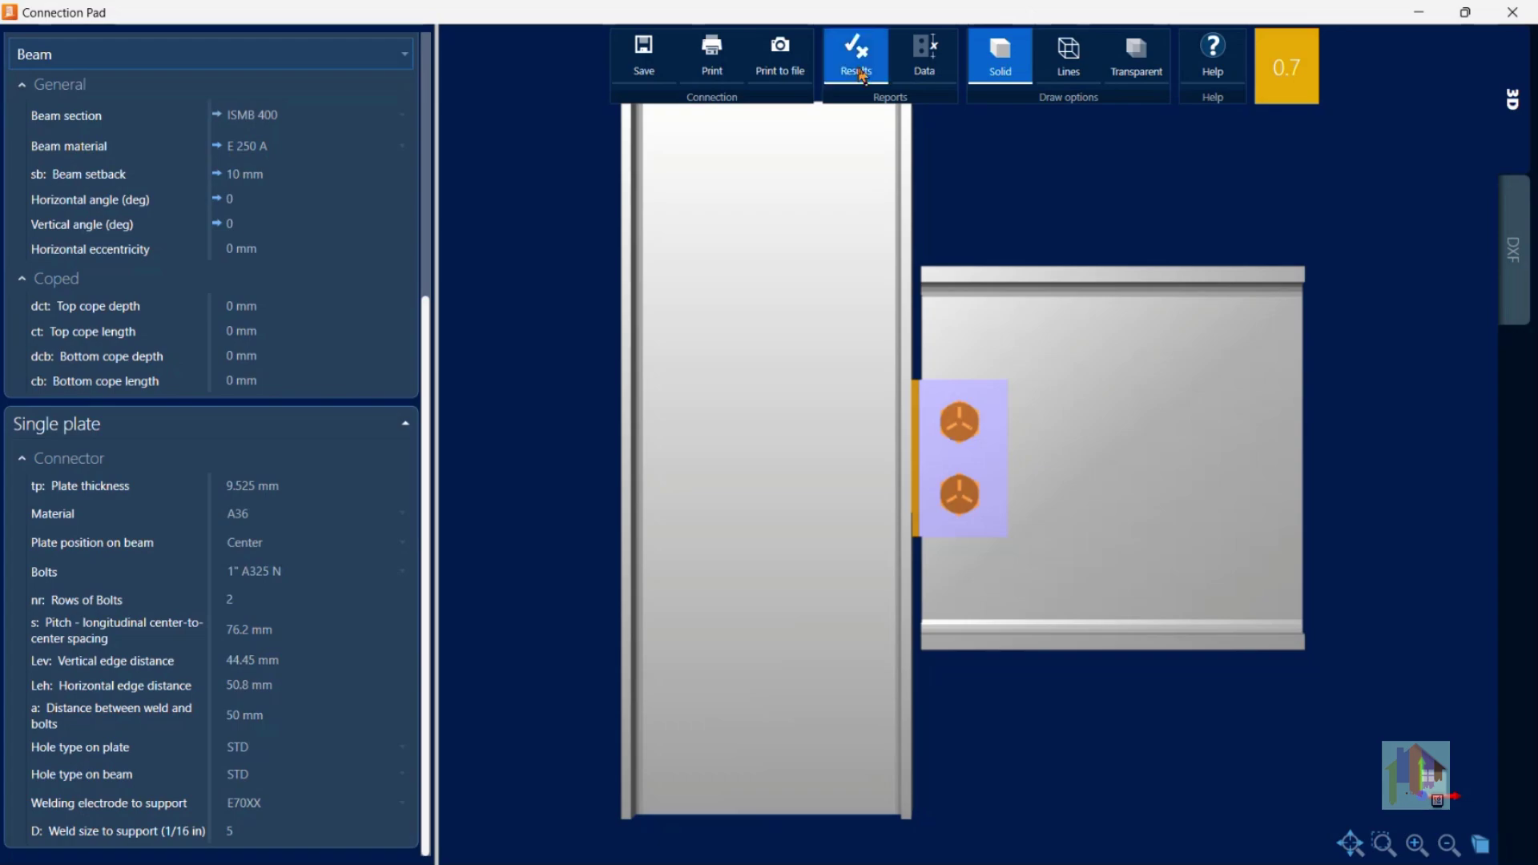
scroll(740, 554, "down", 5)
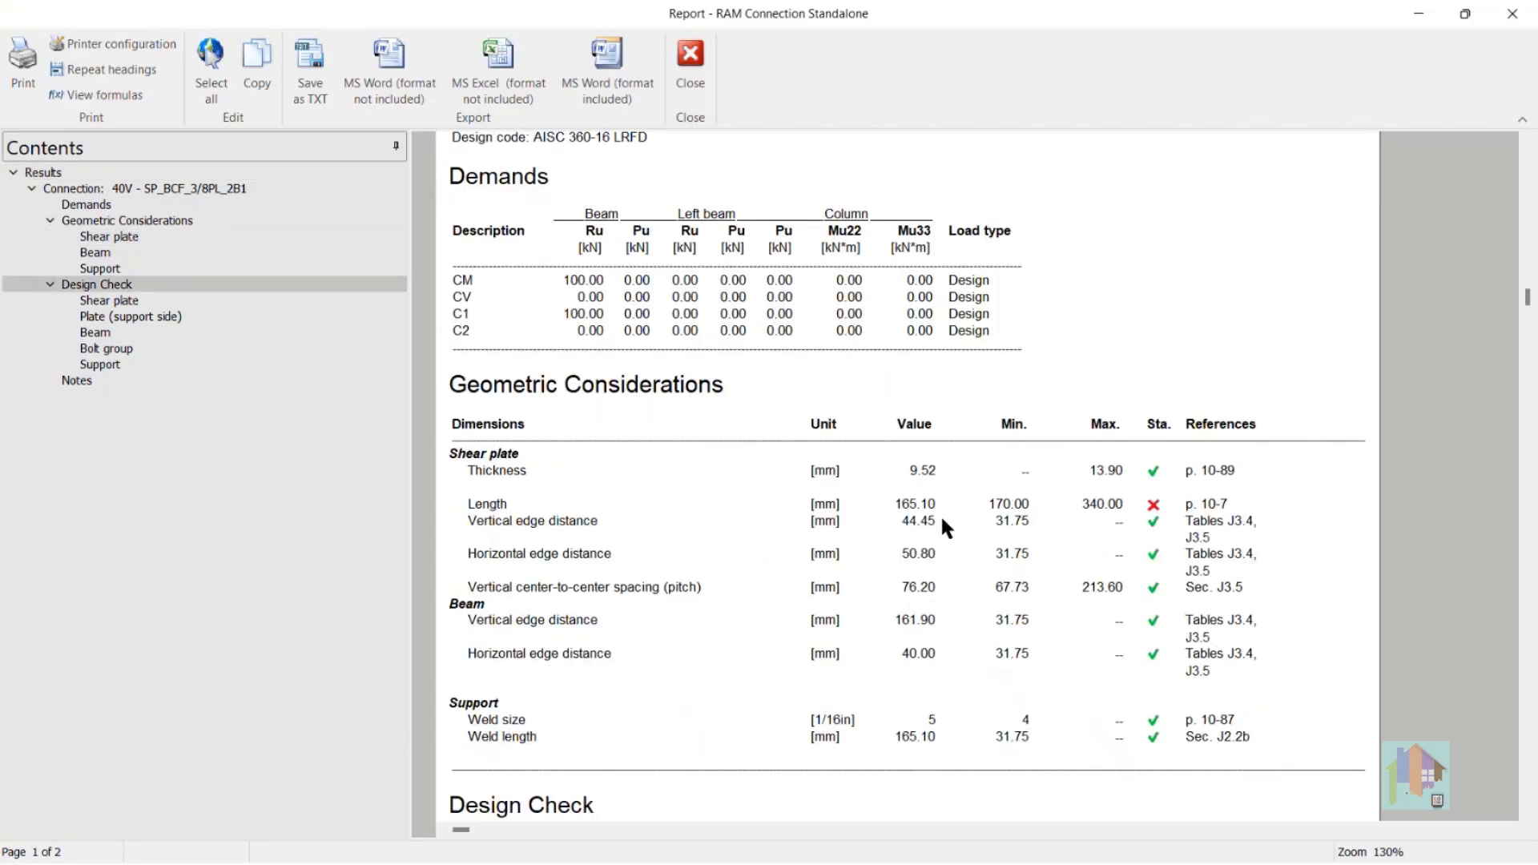
left_click(558, 503)
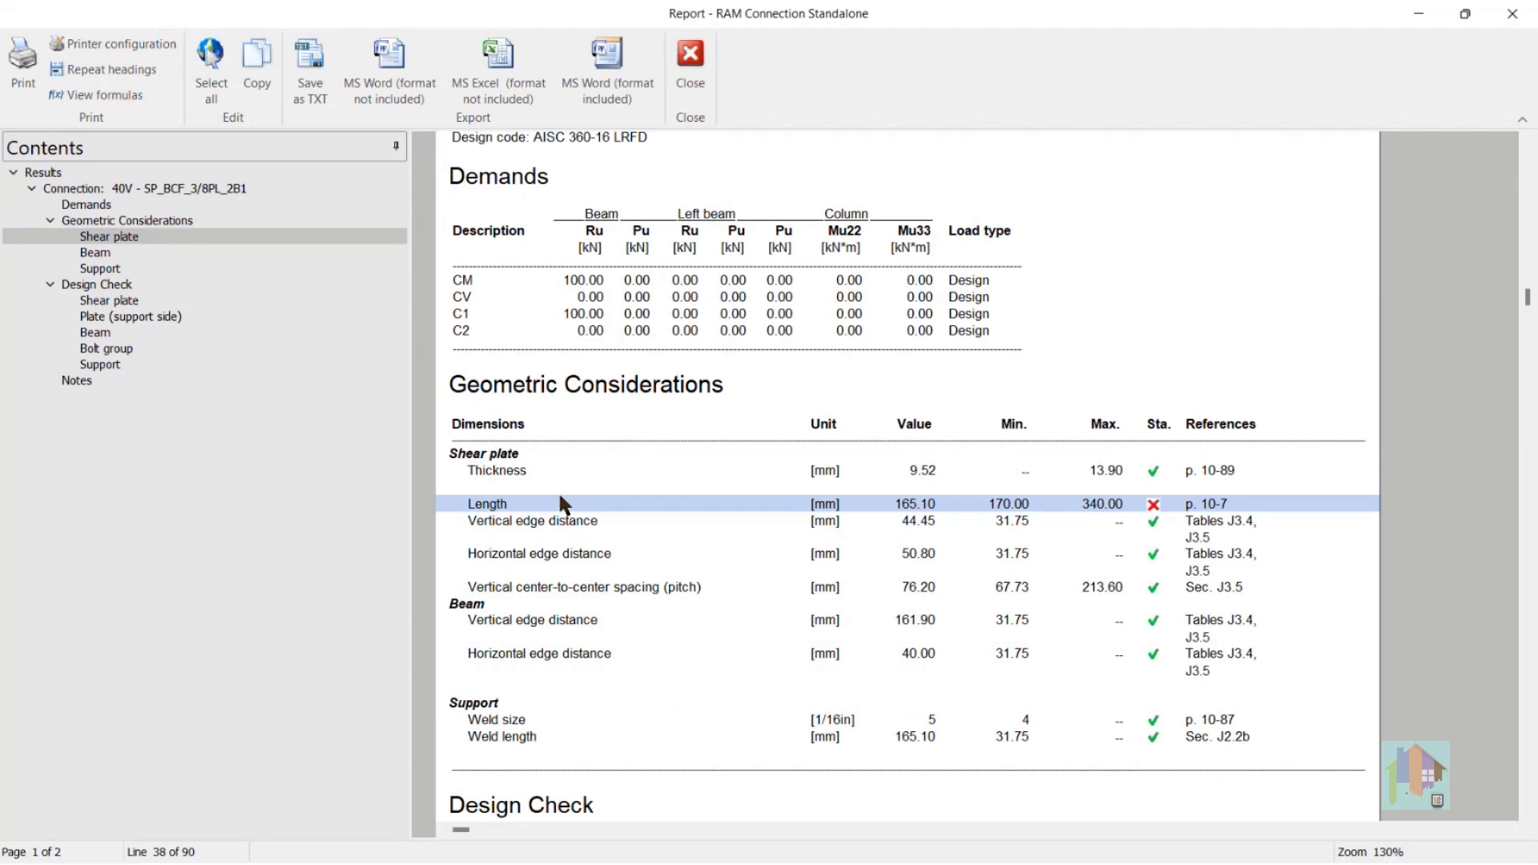
left_click(1507, 16)
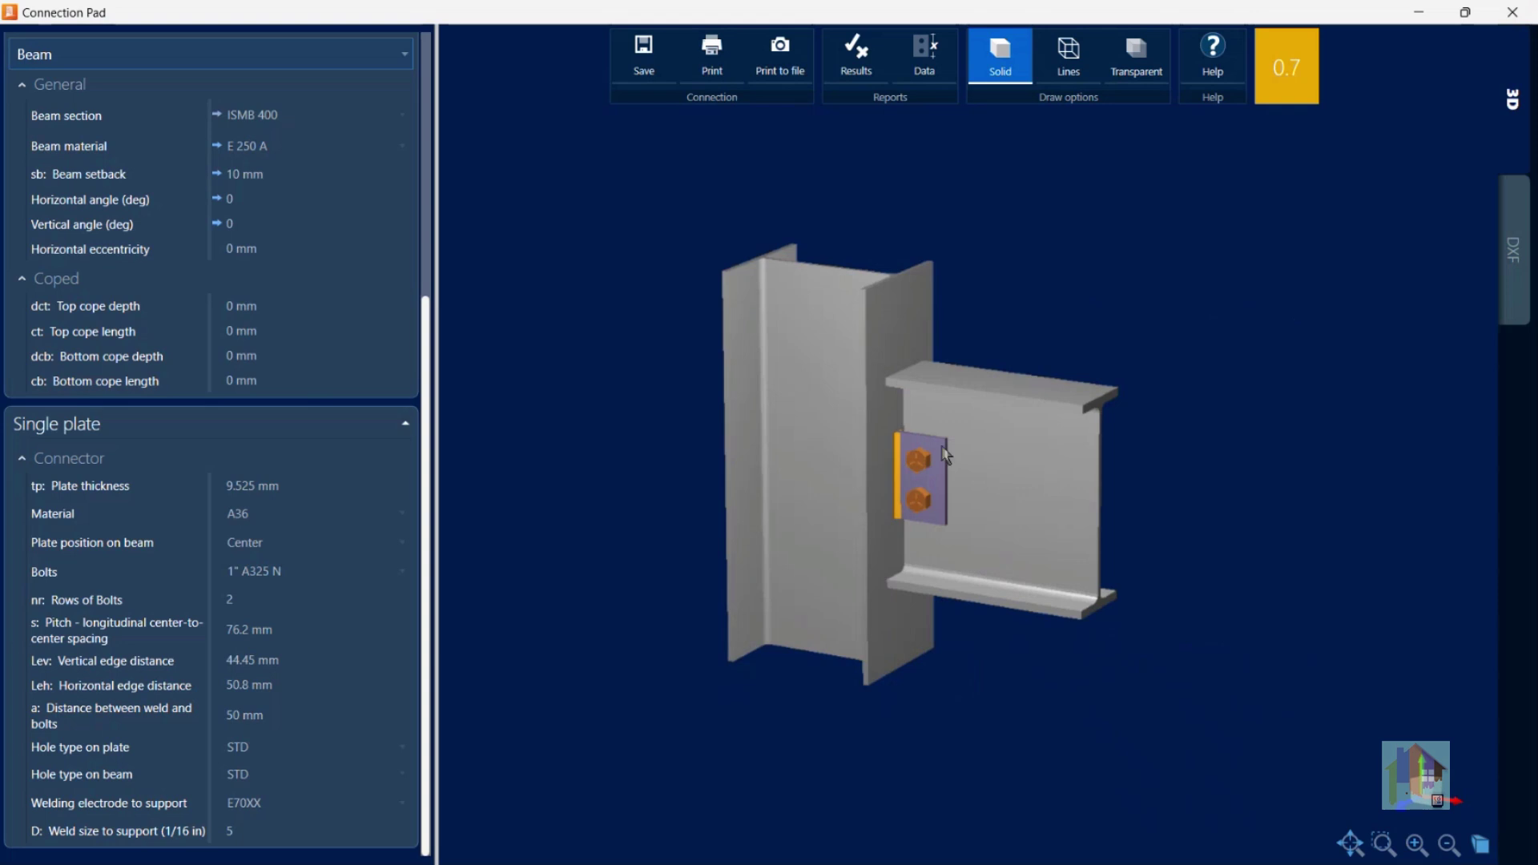
scroll(952, 443, "up", 1)
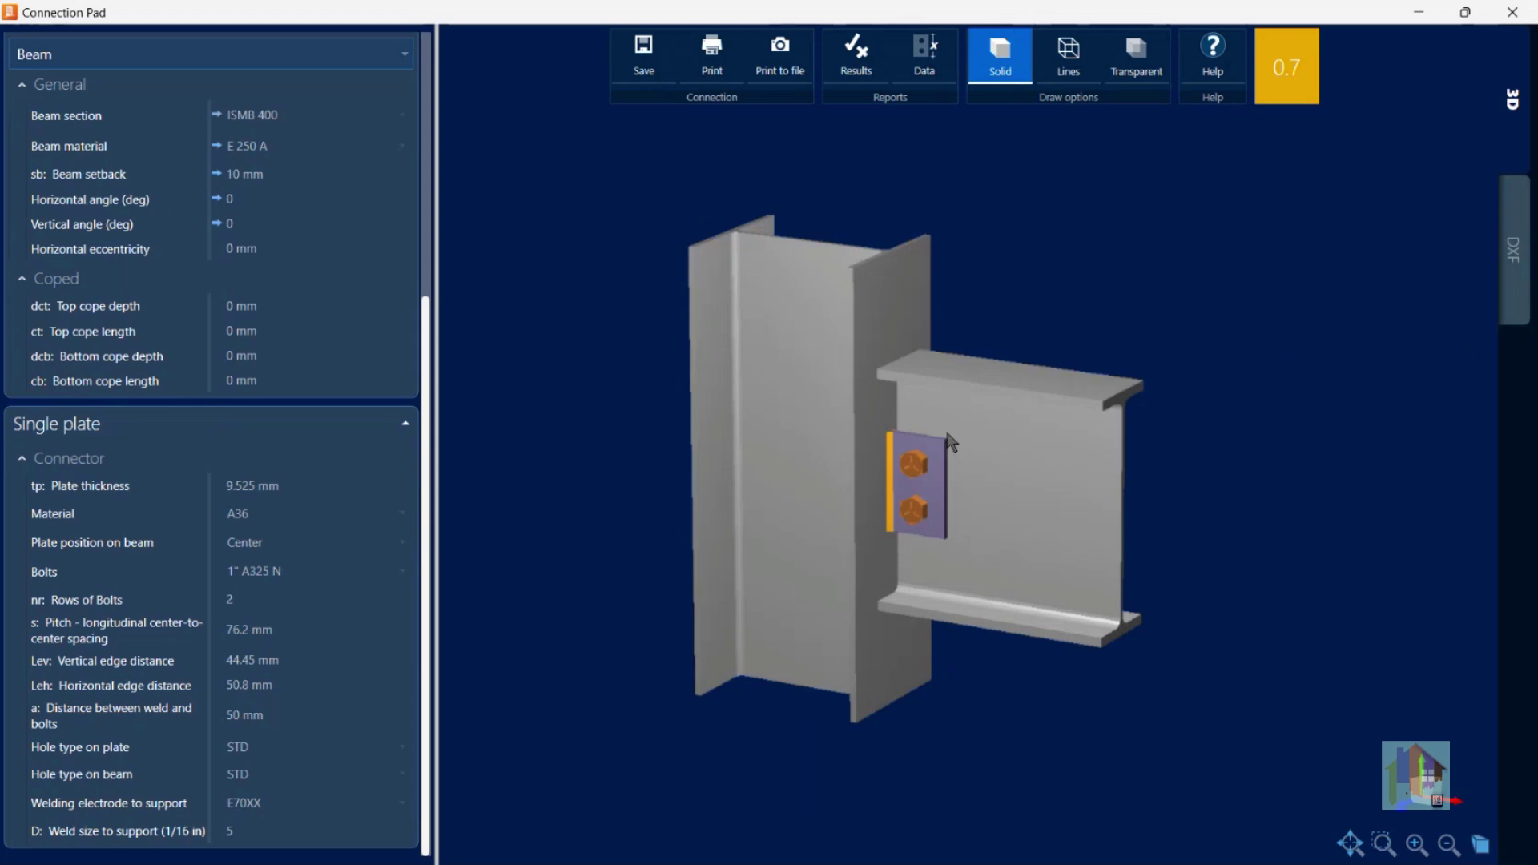
left_click(1509, 21)
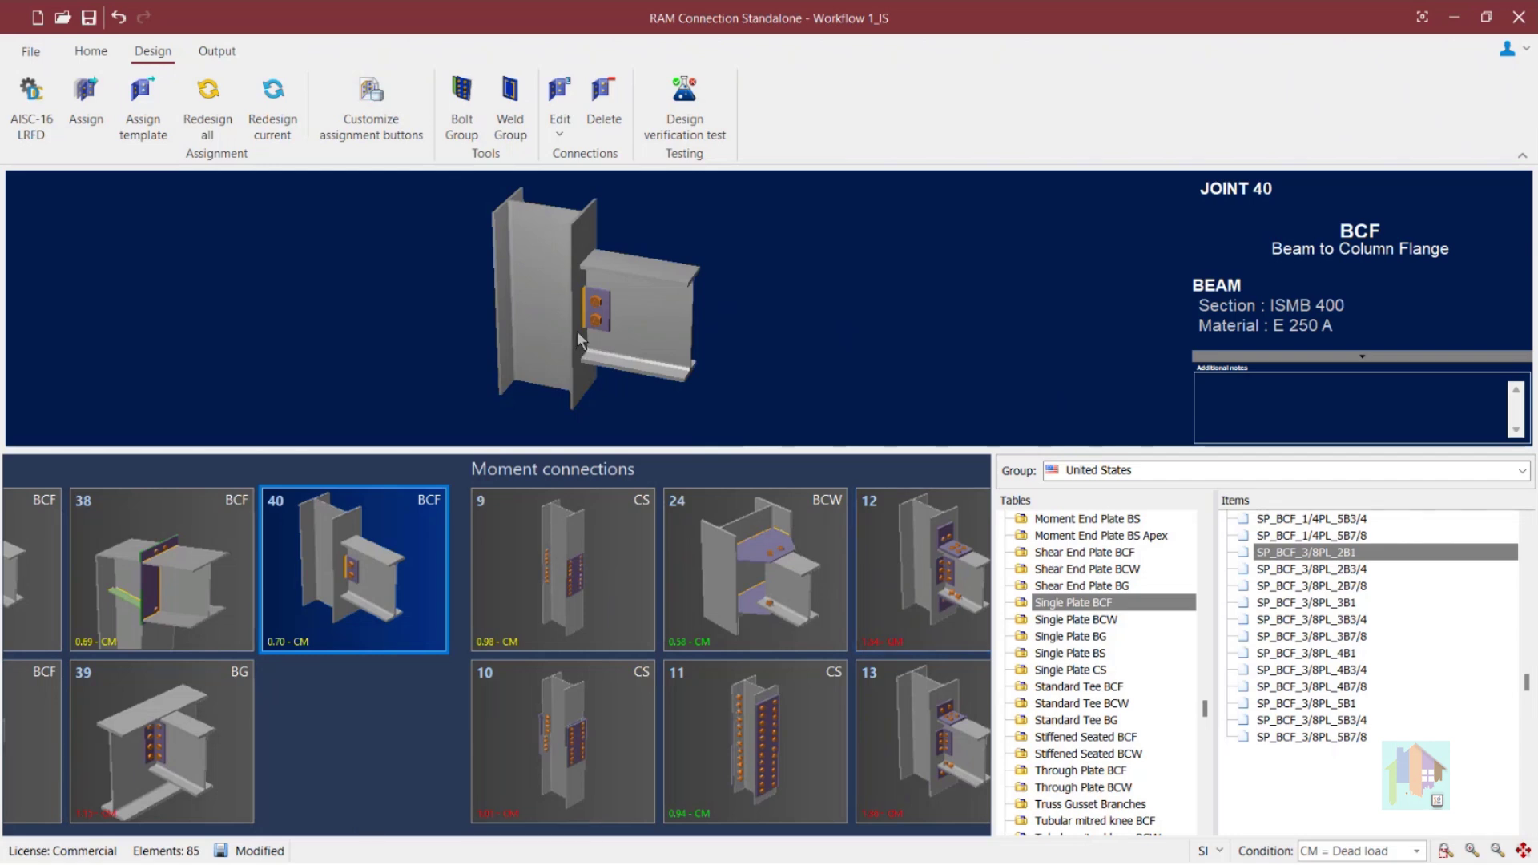
View the Smart Connections available for joint 40 and close the connection assignment dialog without assigning one
left_click(90, 108)
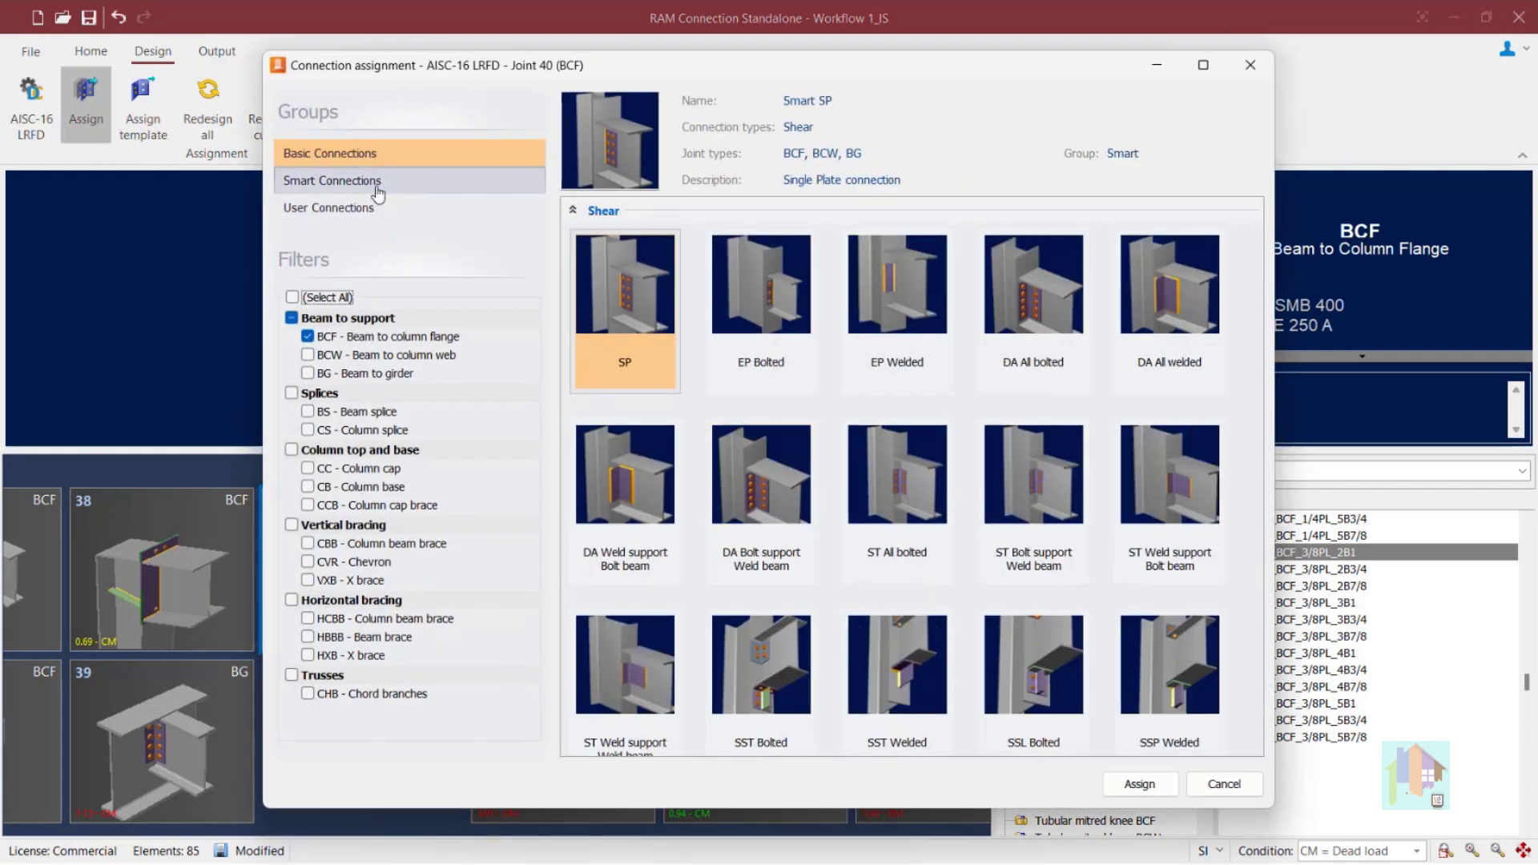
left_click(378, 184)
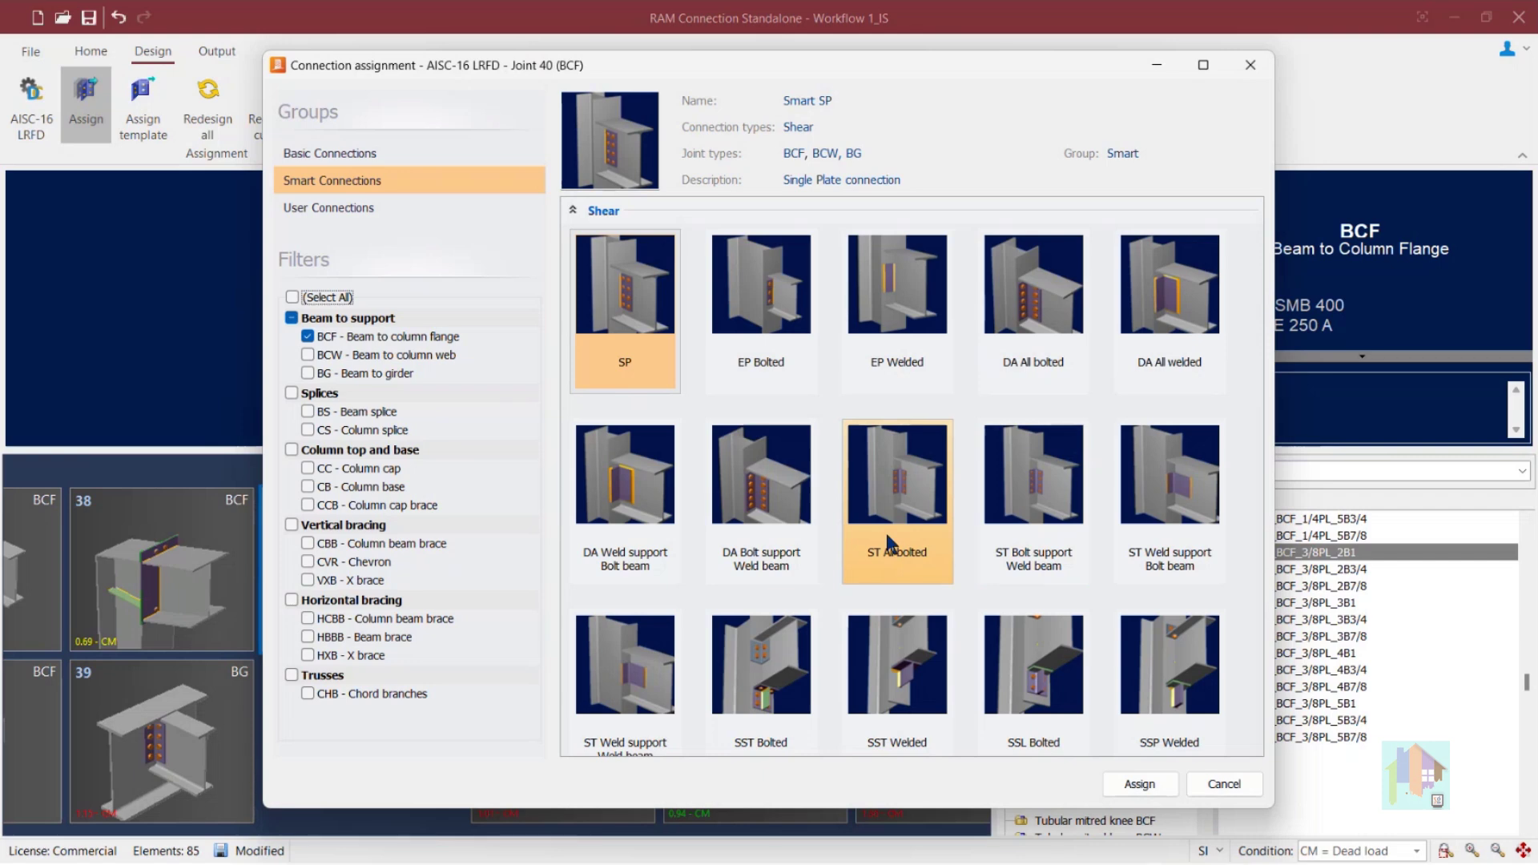
left_click(1252, 74)
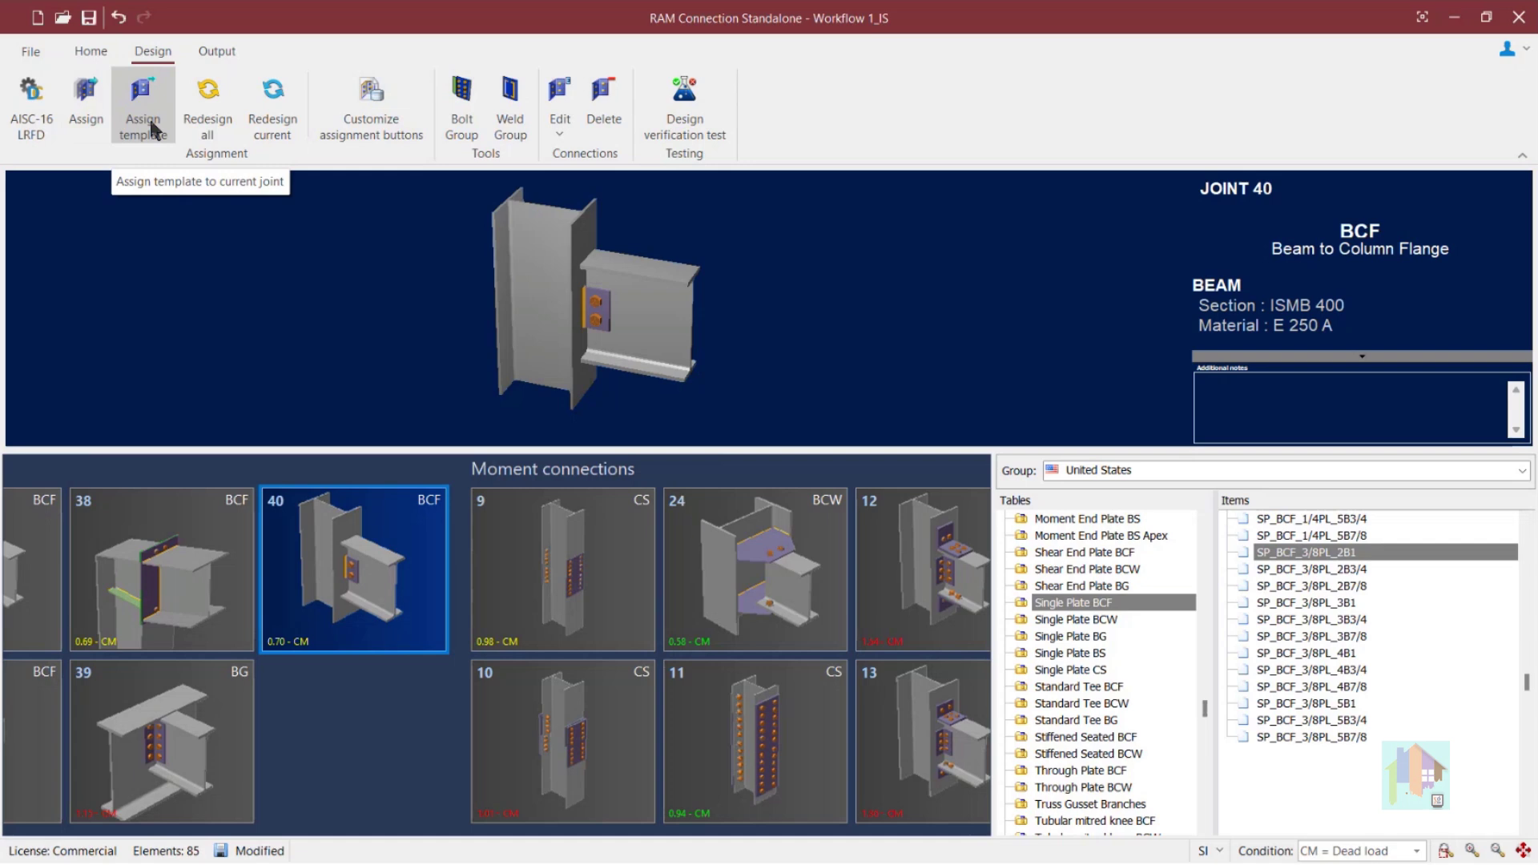
Compare the Basic and Smart connection groups for joint 40 with the United States template tables, leaving the assignment unchanged
scroll(1061, 662, "down", 1)
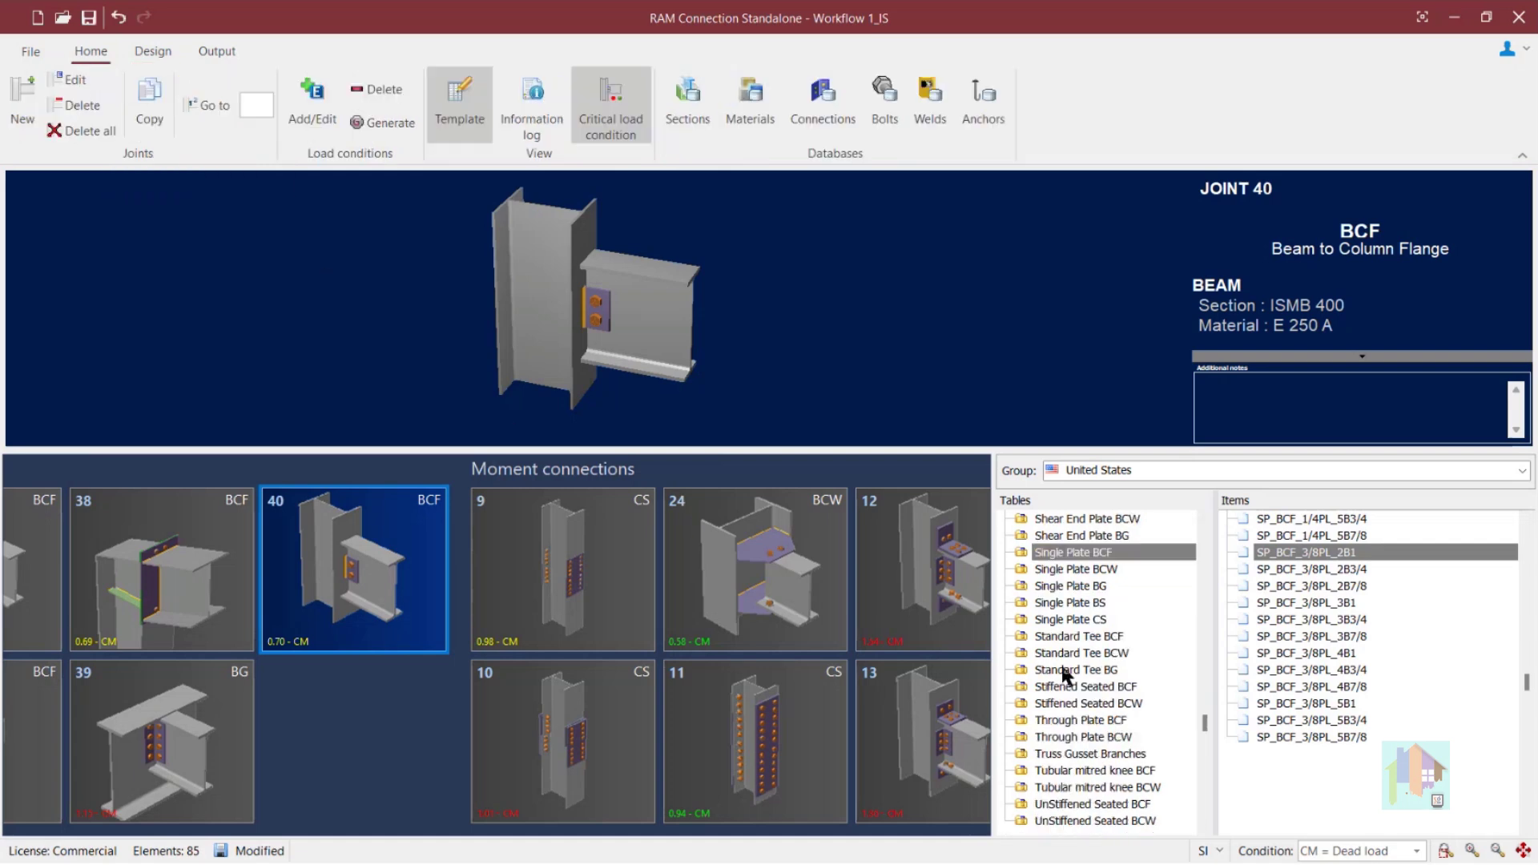
left_click(148, 51)
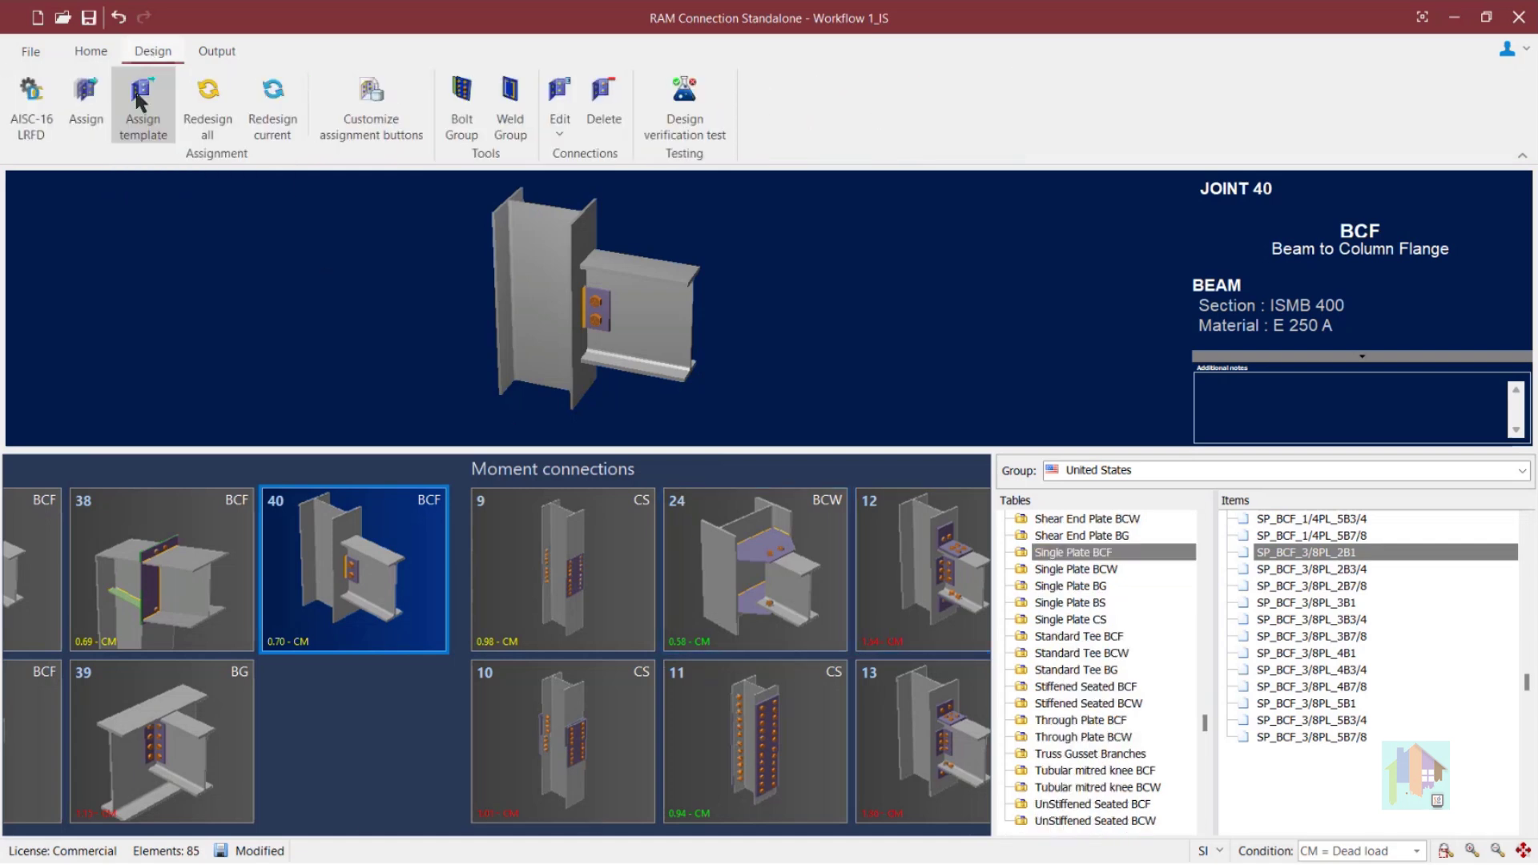
left_click(88, 120)
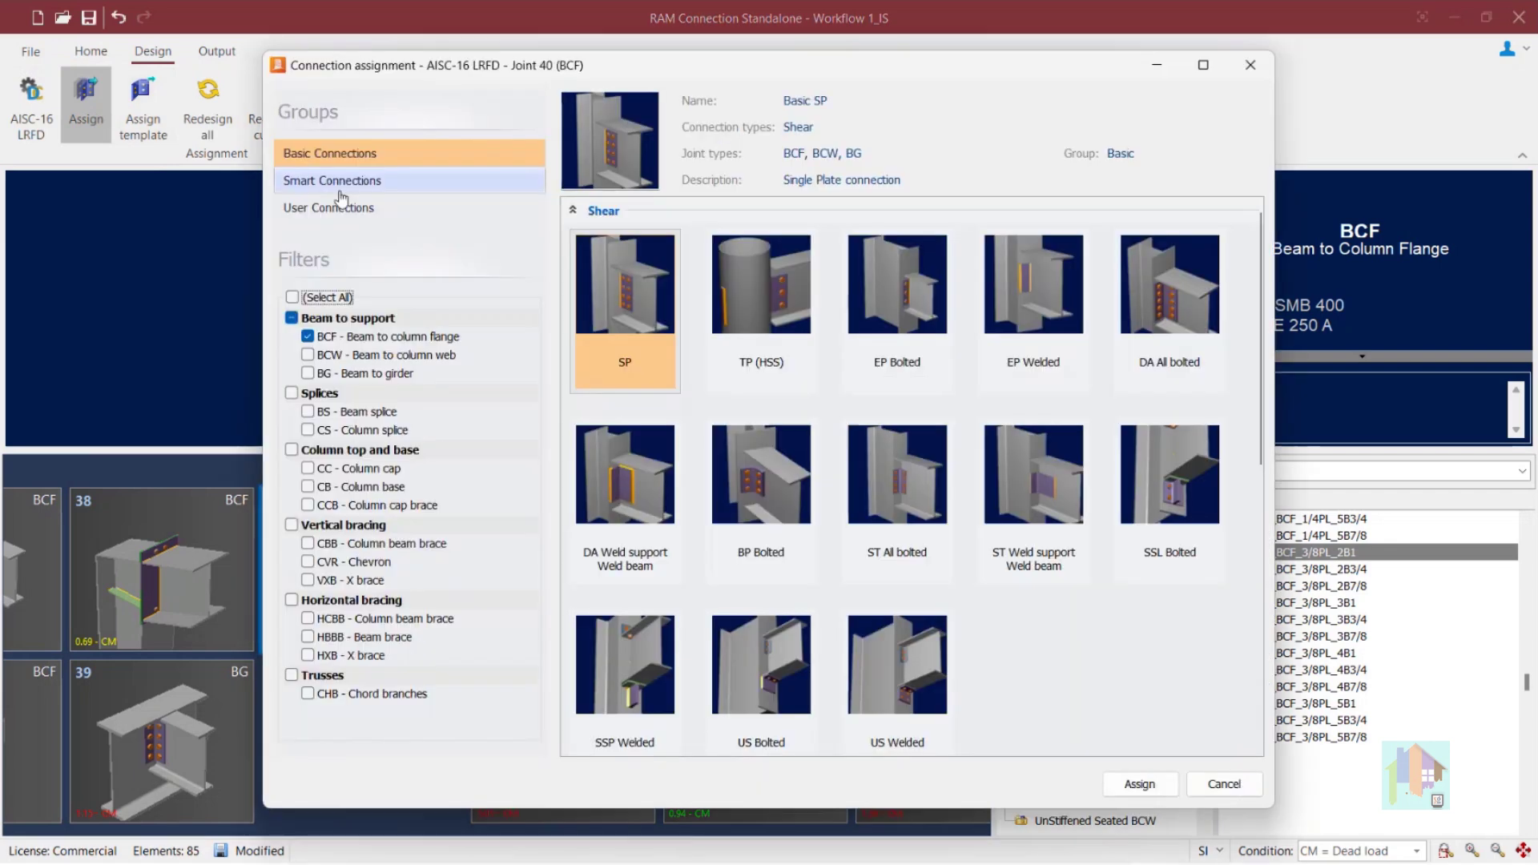
scroll(906, 557, "down", 5)
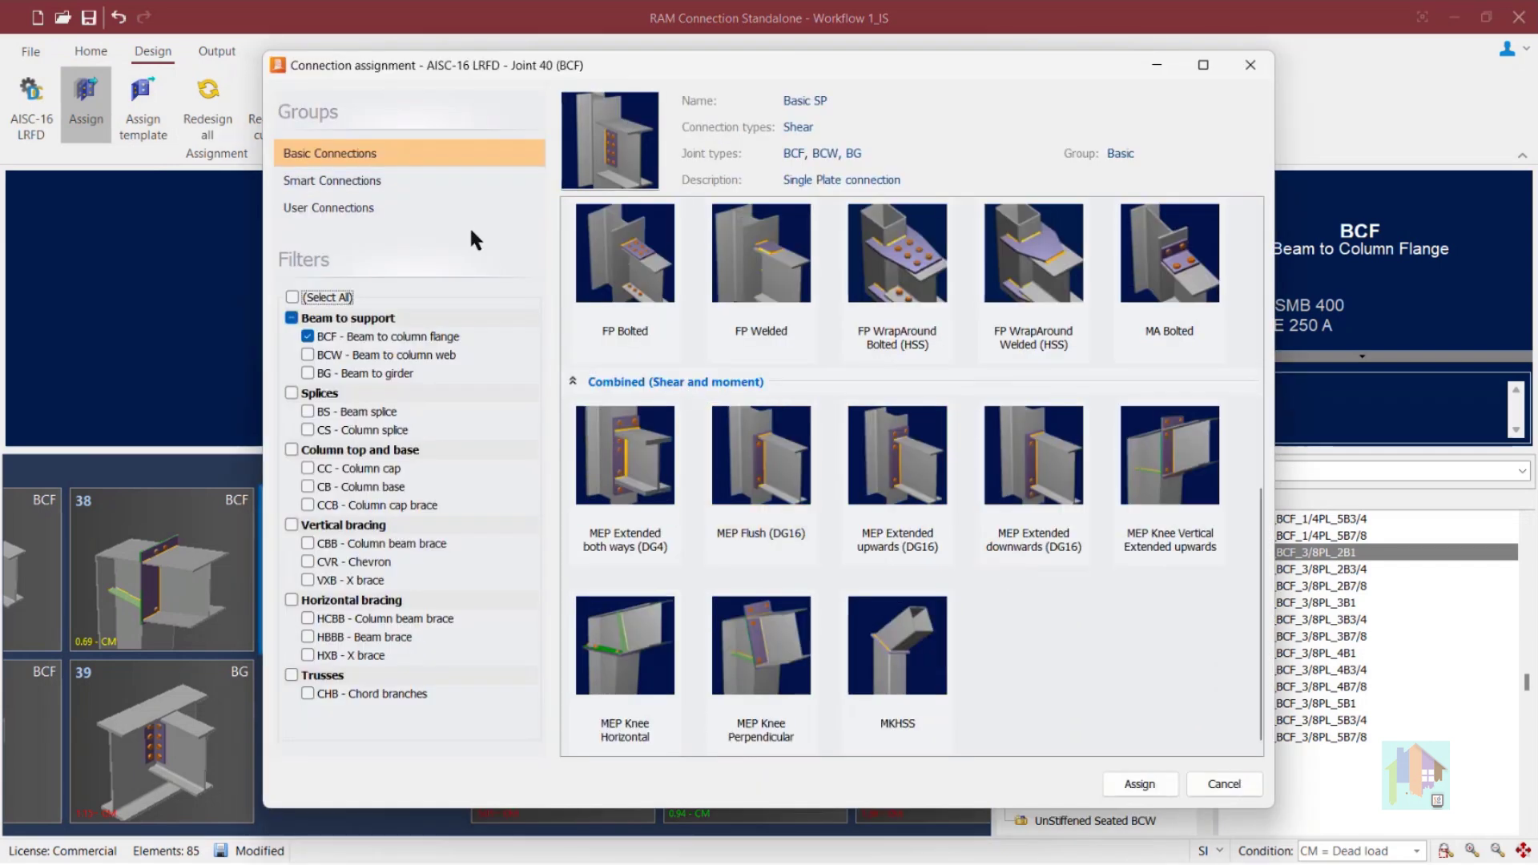
left_click(372, 181)
scroll(700, 573, "down", 5)
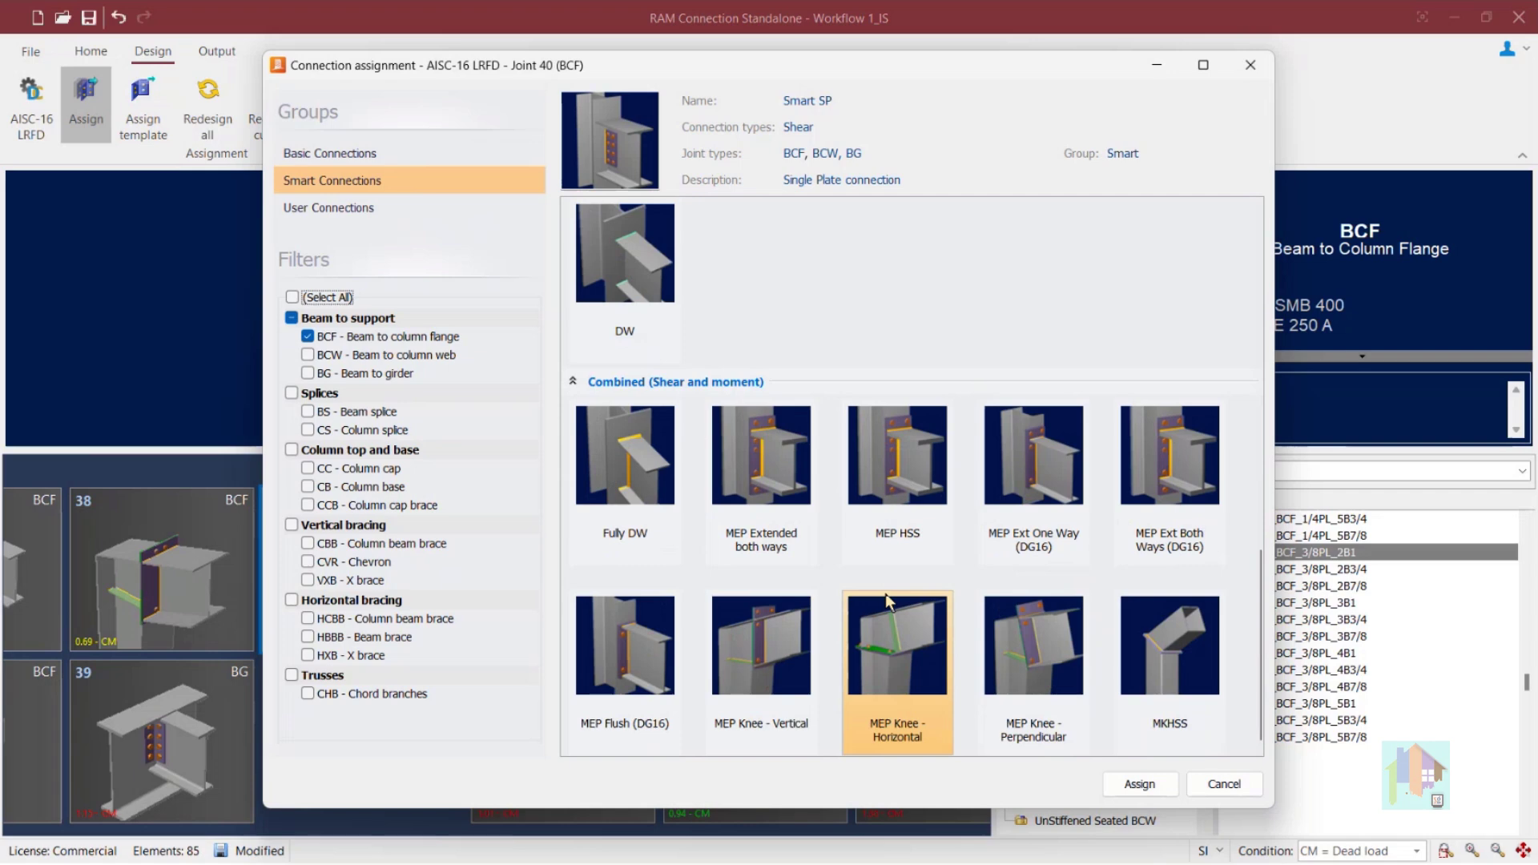
left_click_drag(1050, 72, 785, 83)
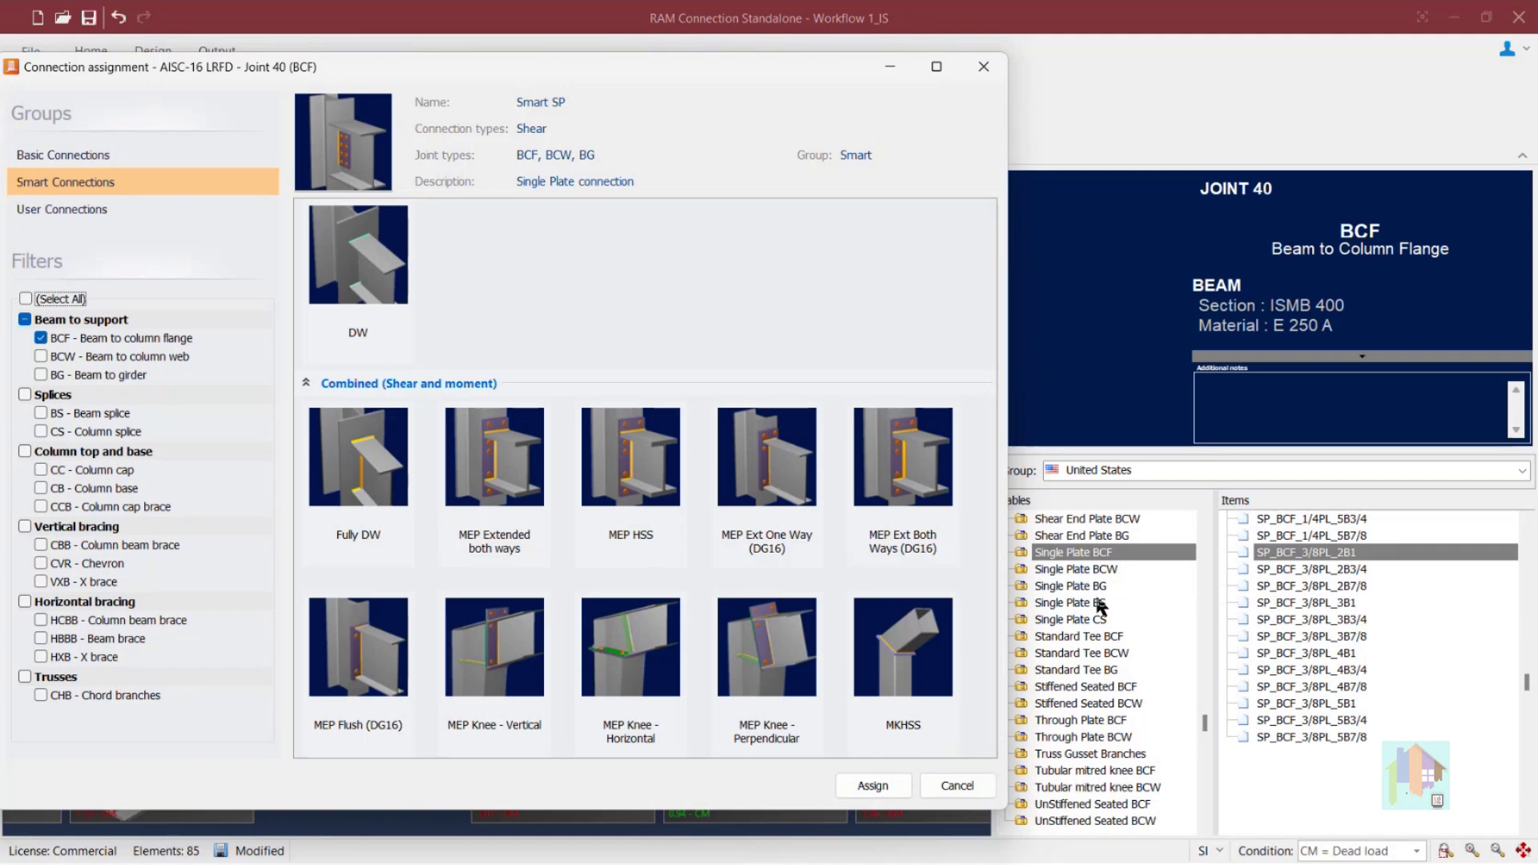
left_click(946, 783)
Switch the template group to India and browse its connection tables
left_click(1136, 474)
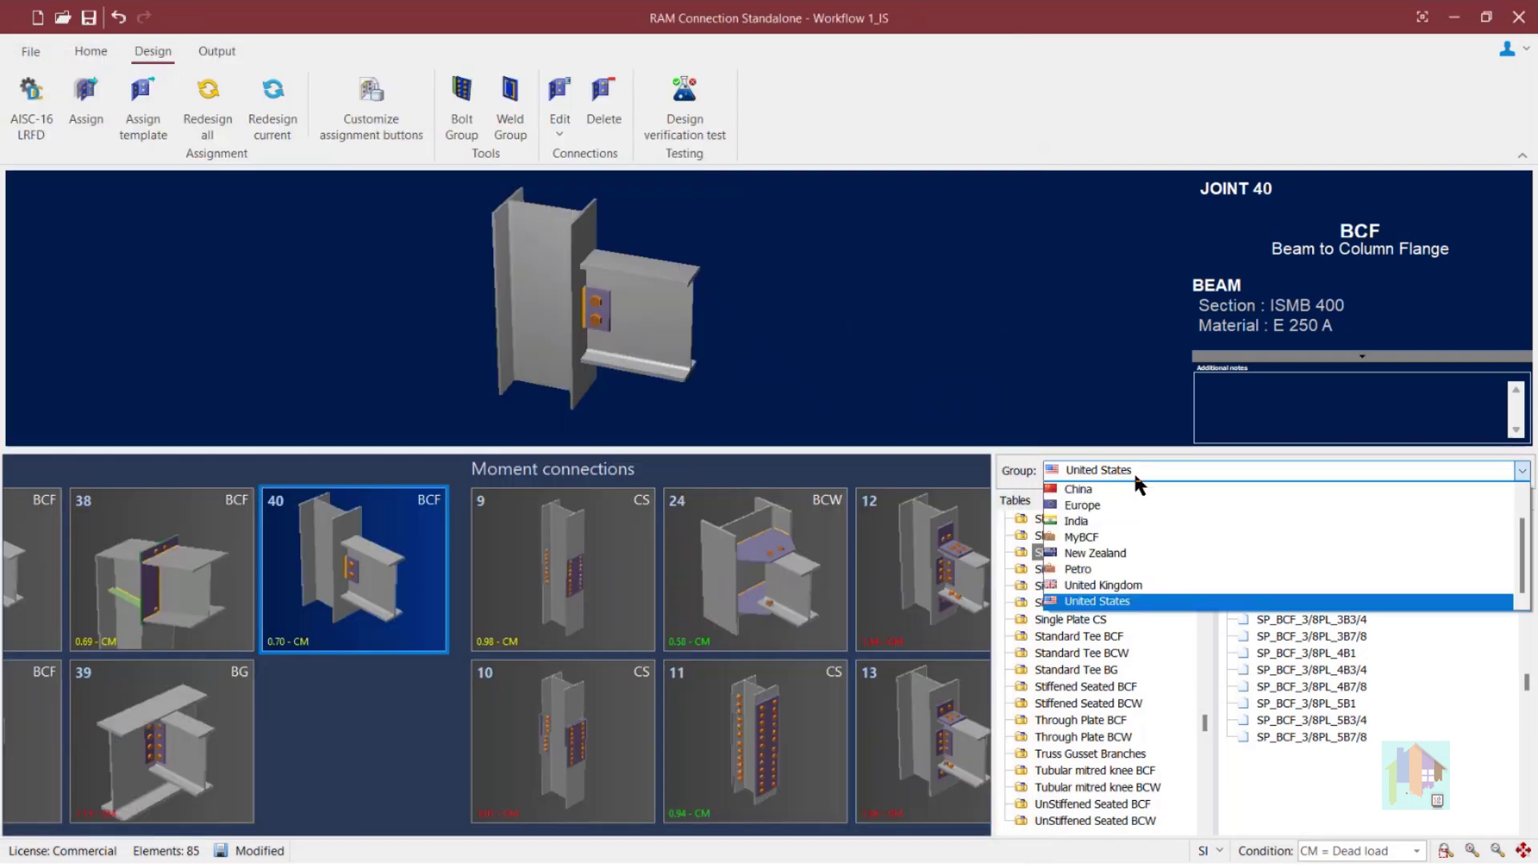
left_click(1122, 521)
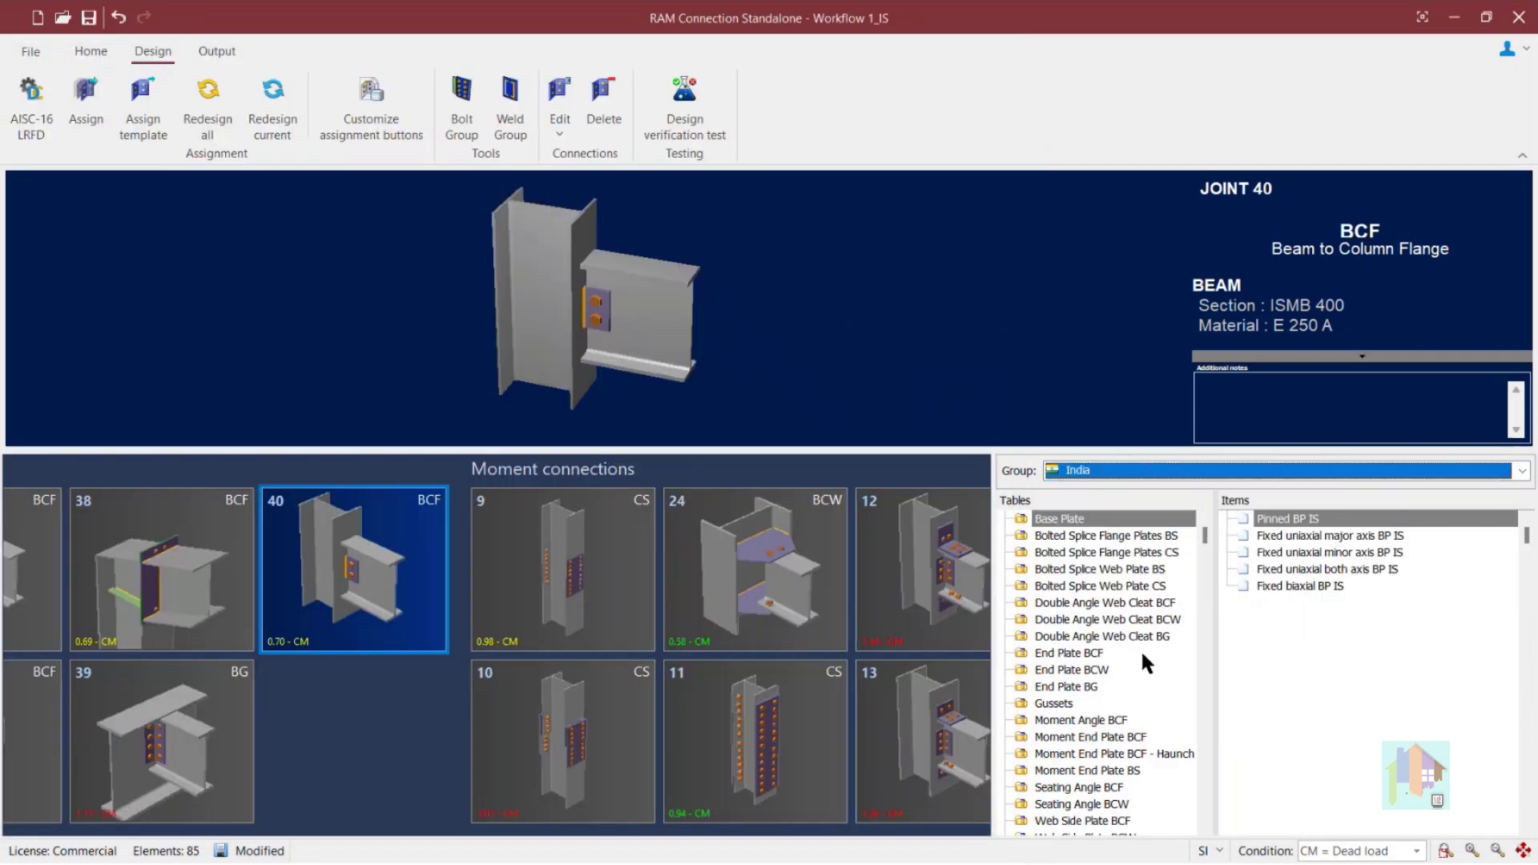
scroll(1148, 637, "down", 5)
scroll(1148, 637, "up", 5)
scroll(1148, 637, "down", 2)
scroll(1147, 637, "up", 2)
Set the template group back to United States and list the Flange Plate BCF templates
left_click(1110, 477)
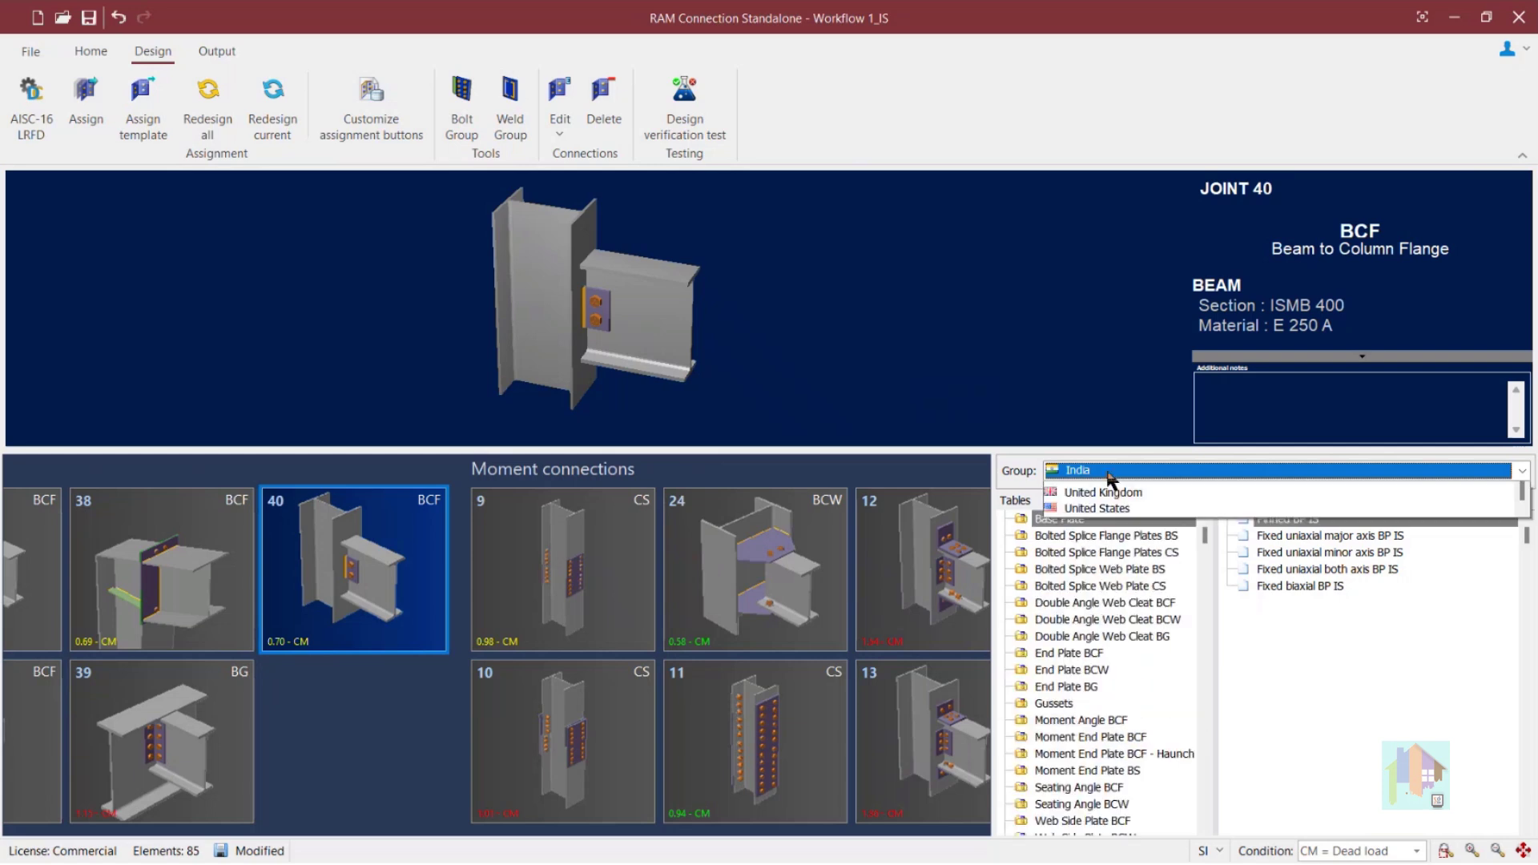
left_click(1114, 600)
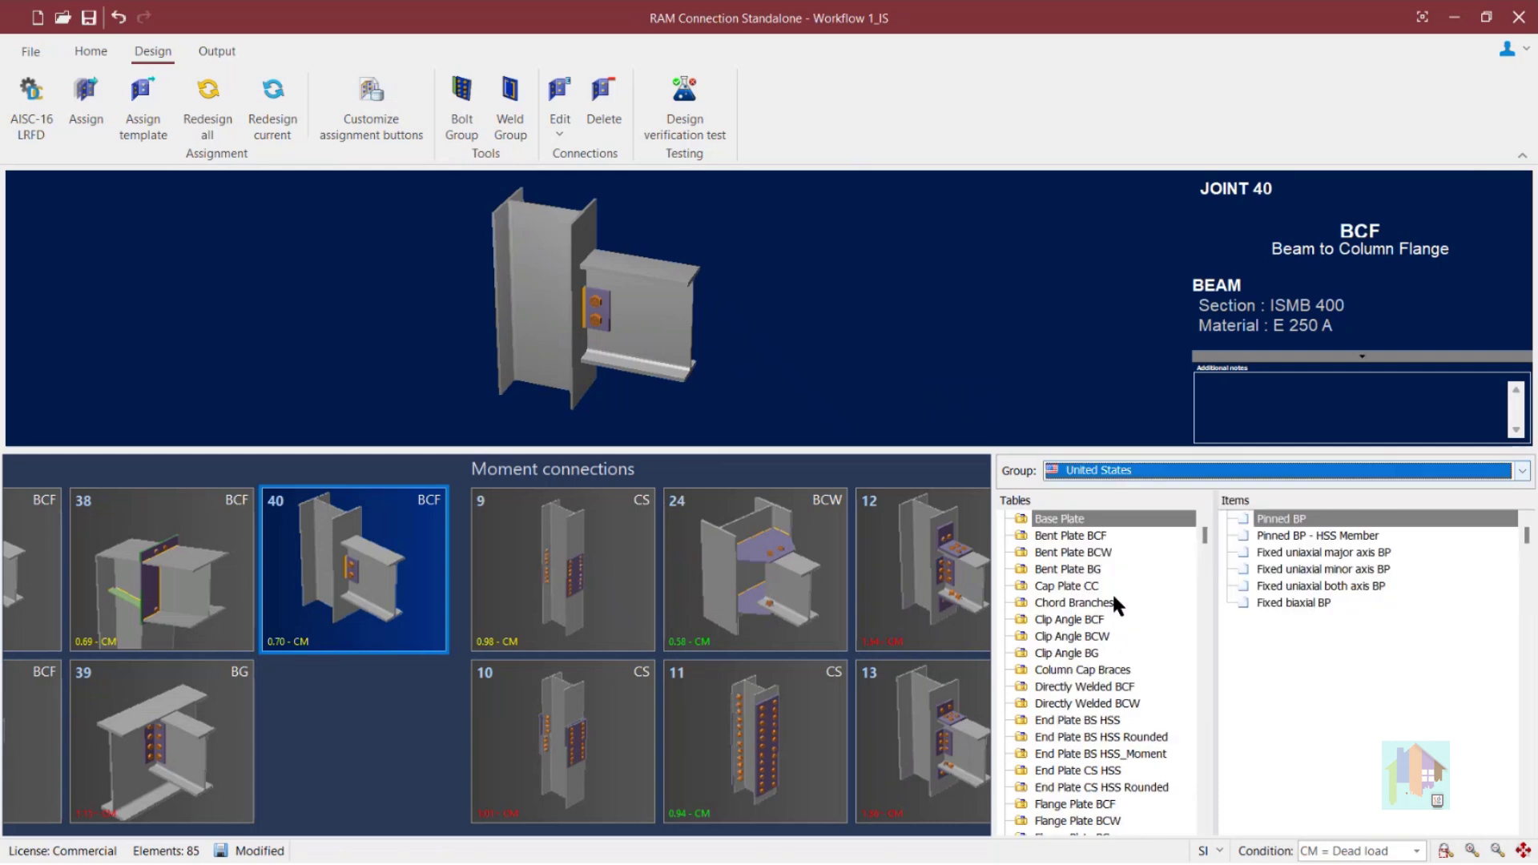
scroll(1119, 647, "down", 15)
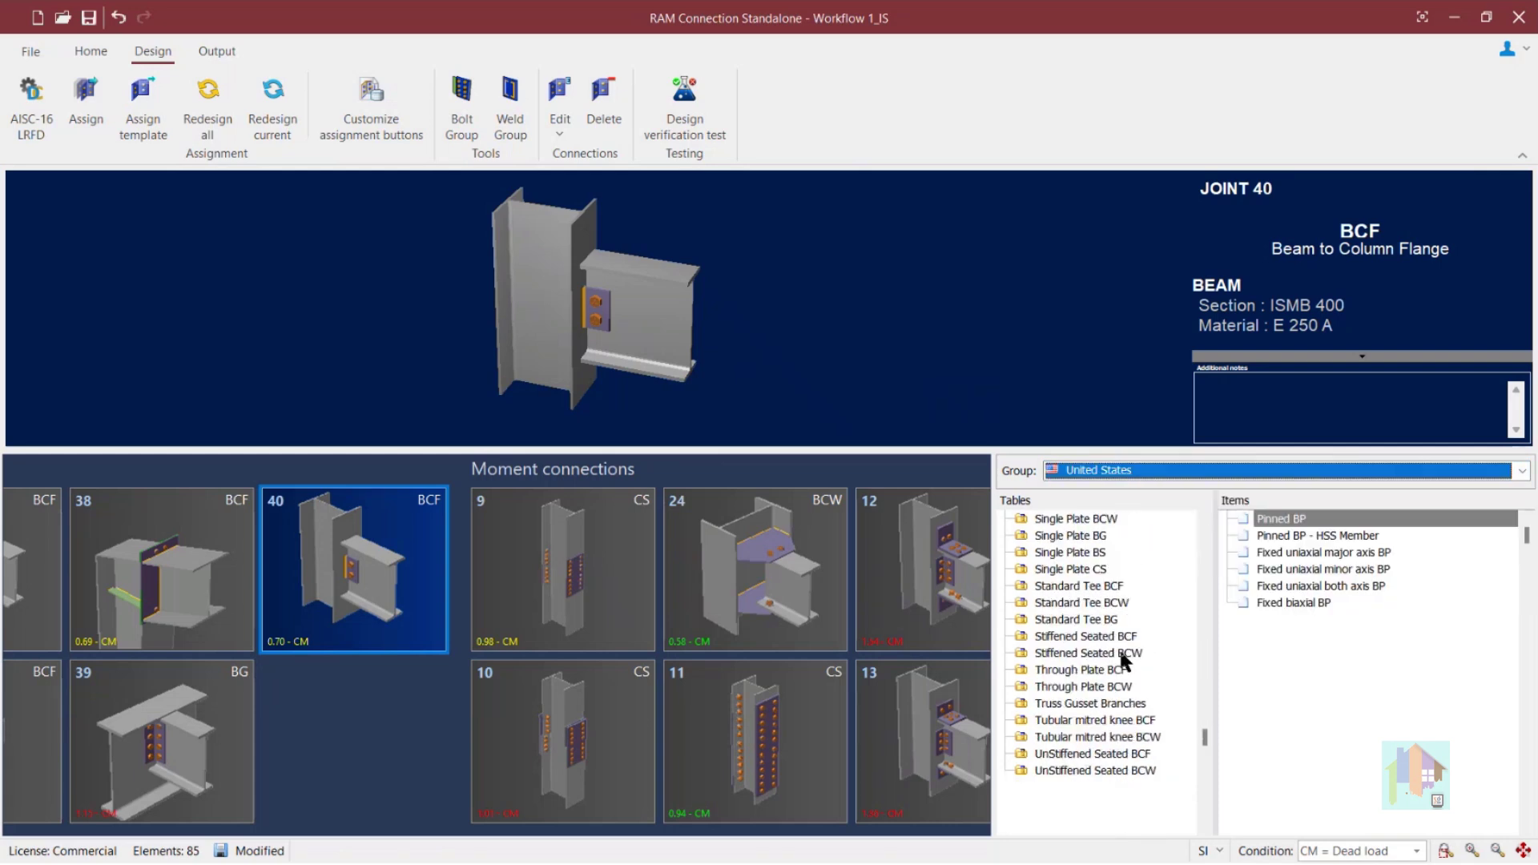
scroll(1121, 653, "up", 12)
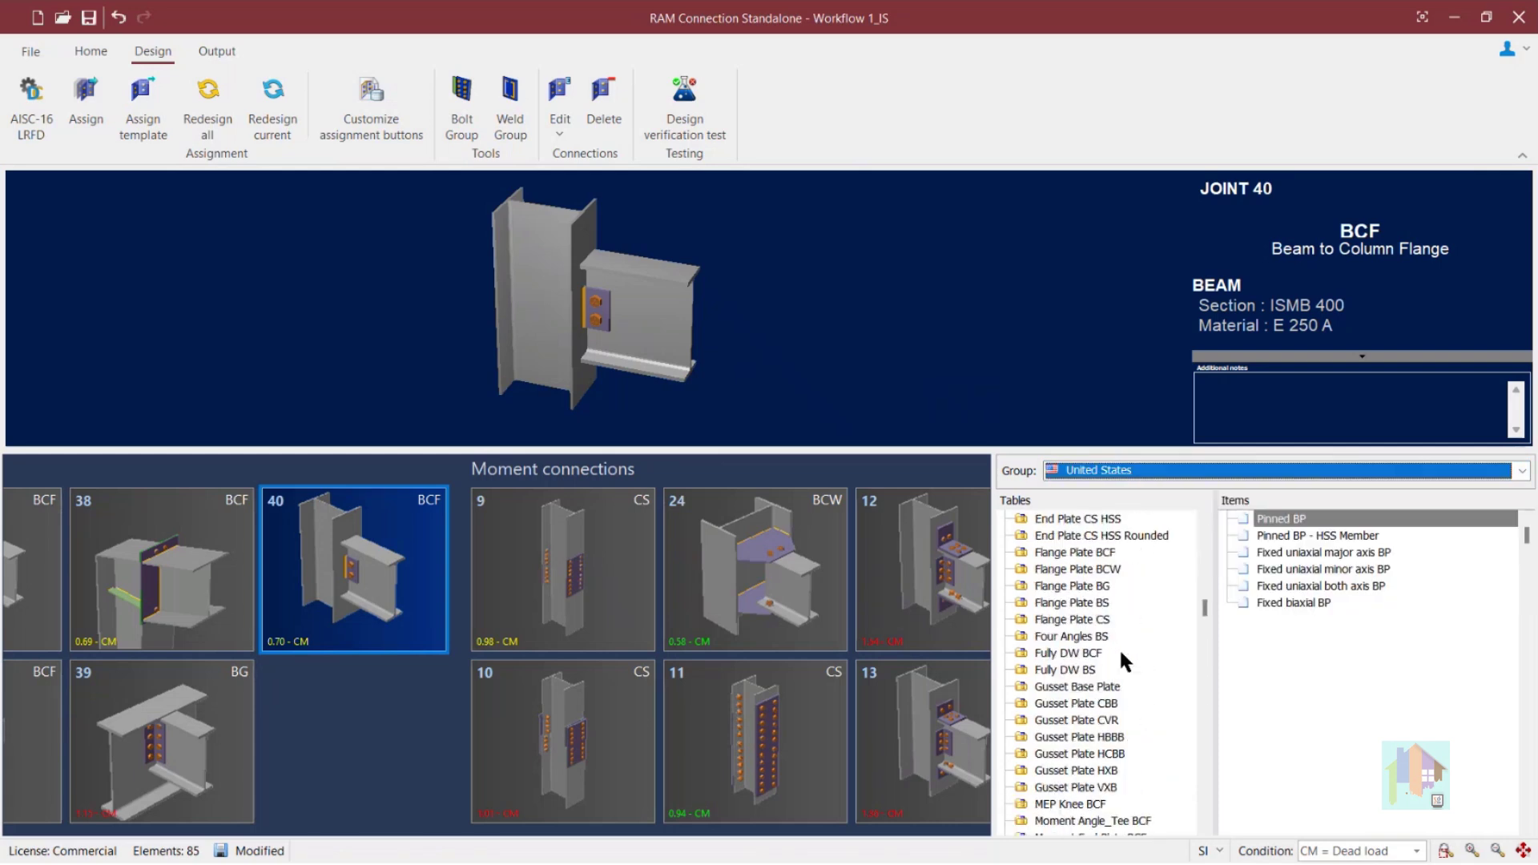
left_click(1088, 552)
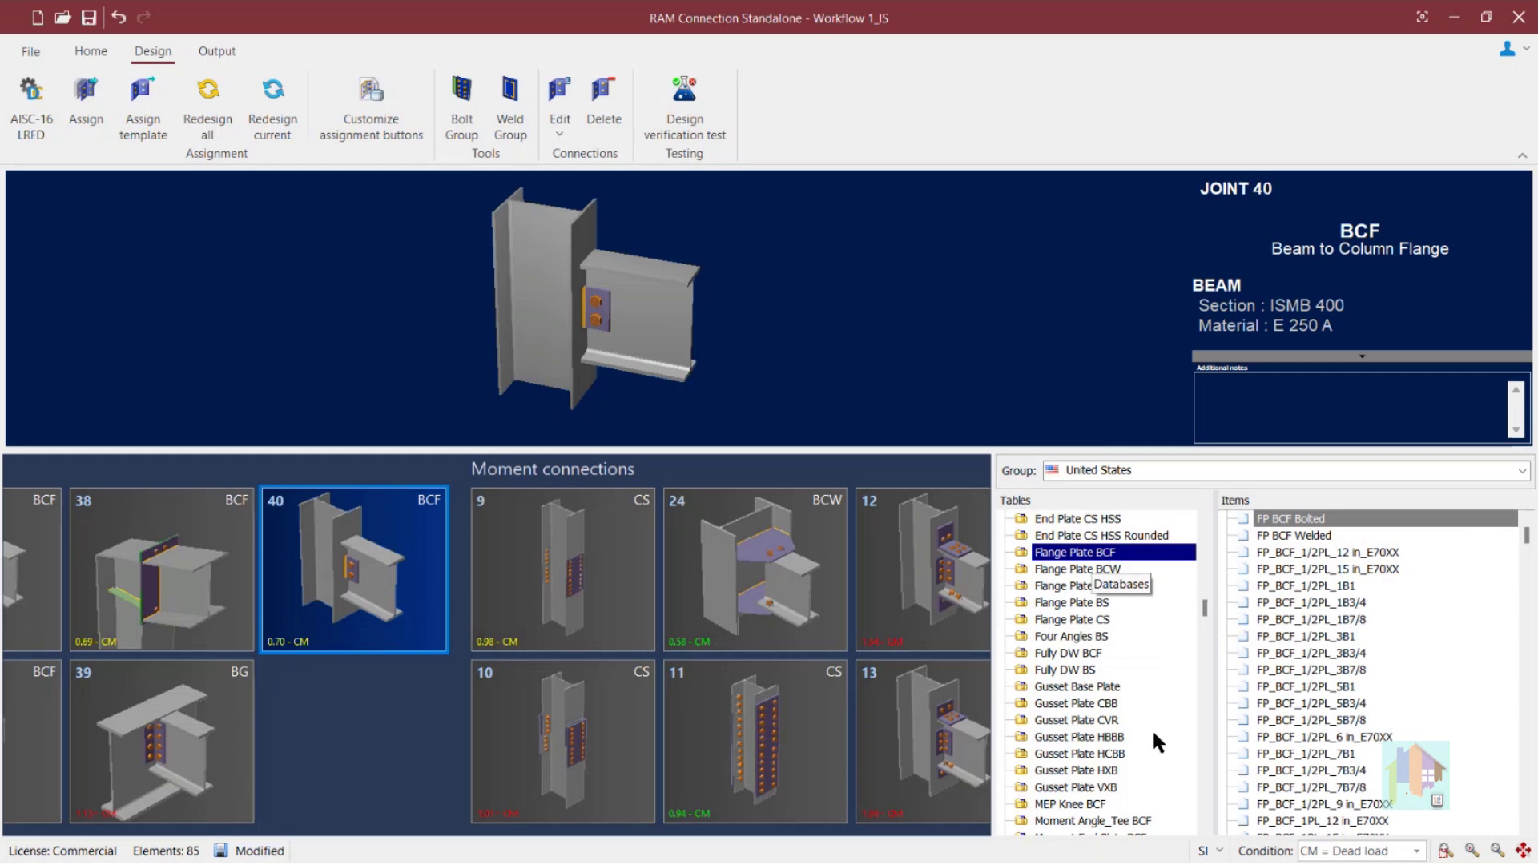
scroll(1151, 727, "down", 1)
scroll(1151, 727, "down", 1)
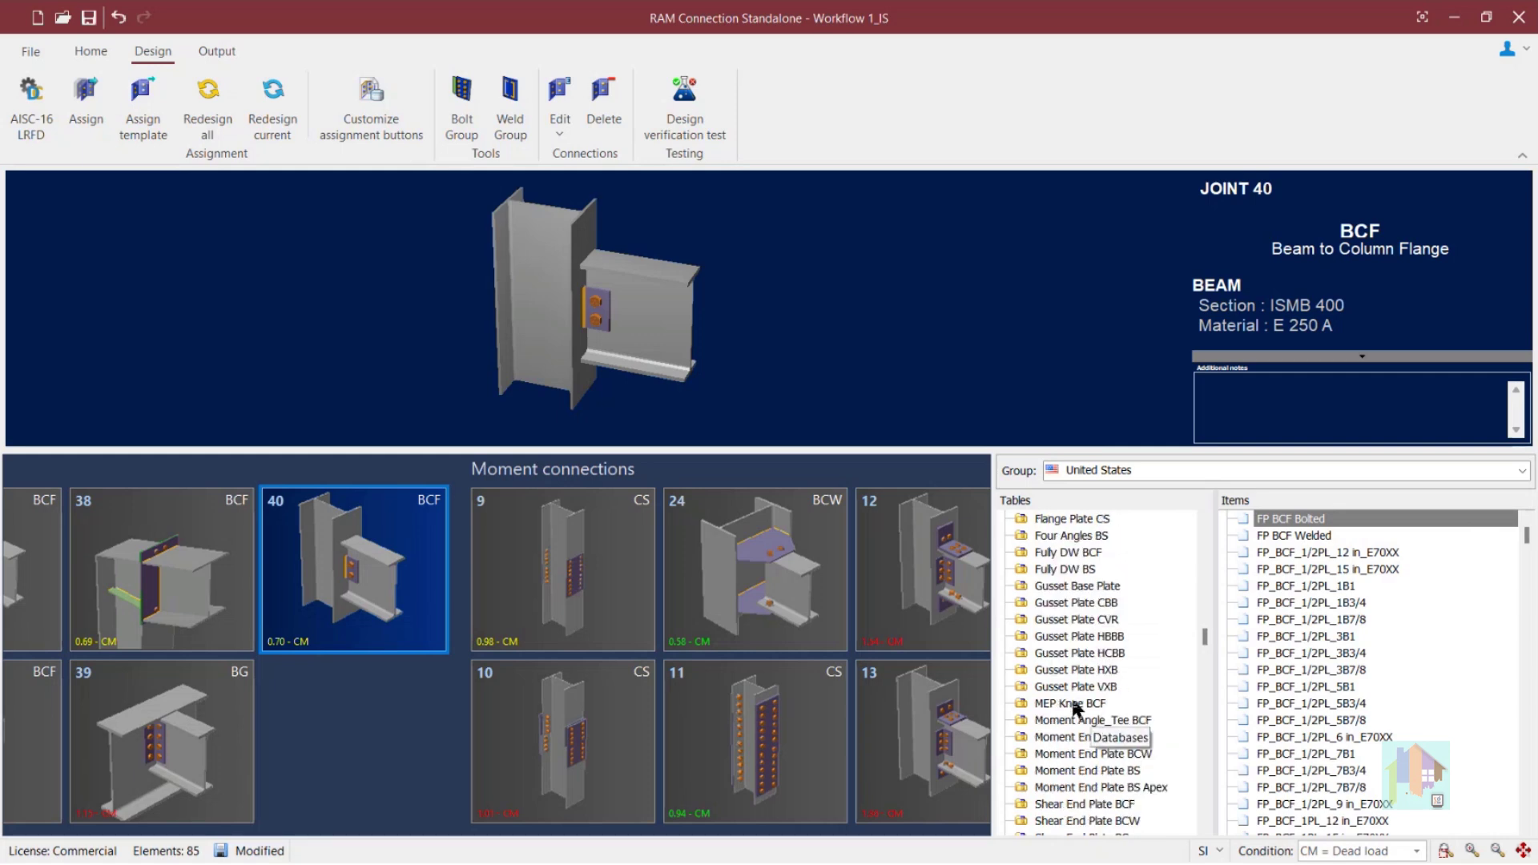
Browse the MEP Knee BCF and Single Plate BCF template tables and select the SP_BCF_1/2PL_3B1 template
left_click(1075, 703)
scroll(1082, 705, "down", 3)
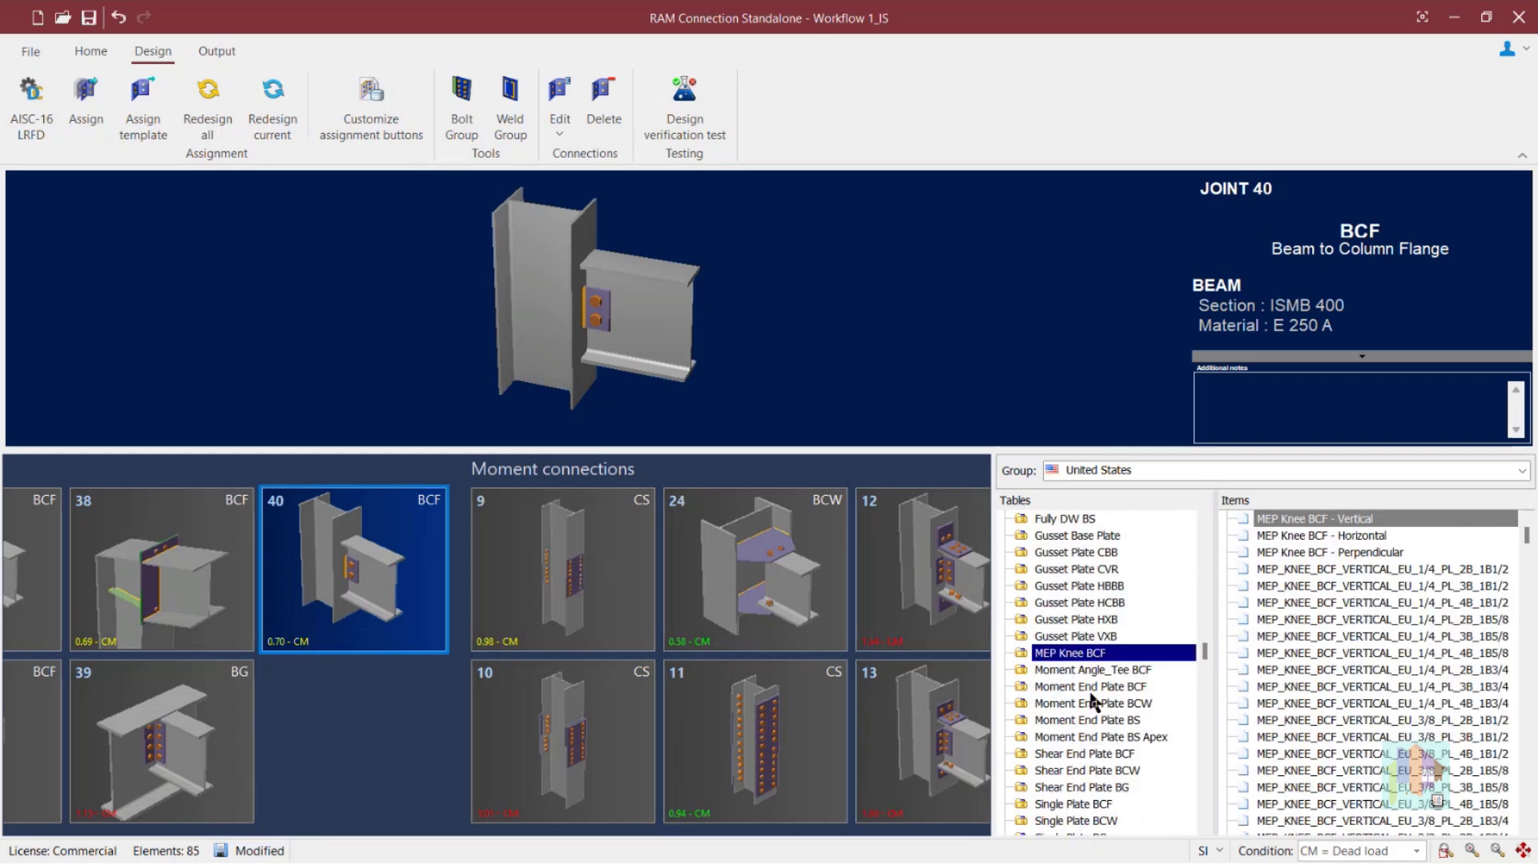
left_click(1096, 703)
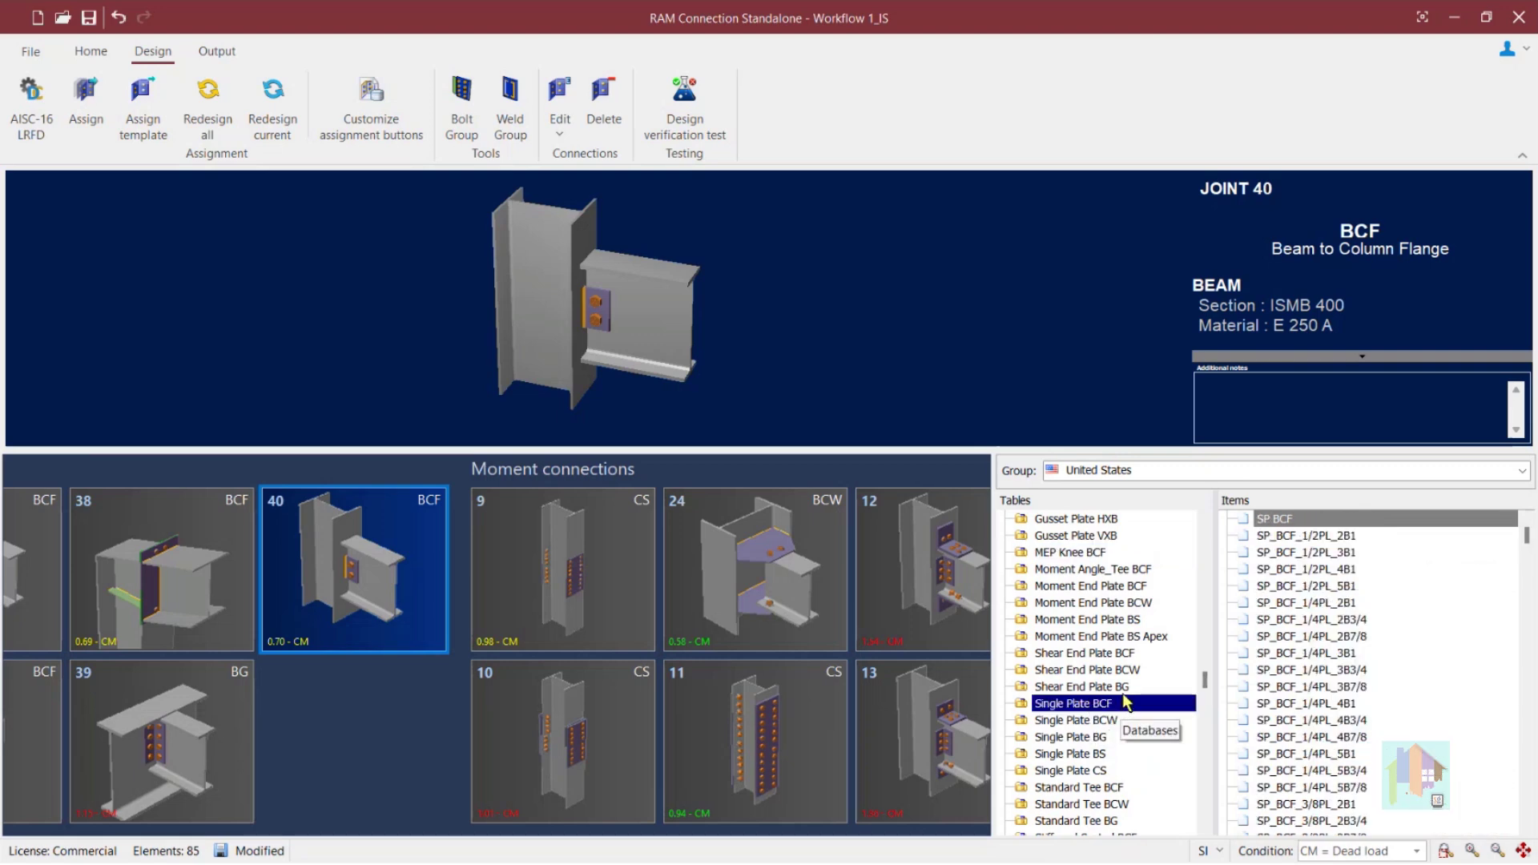
scroll(1125, 703, "down", 1)
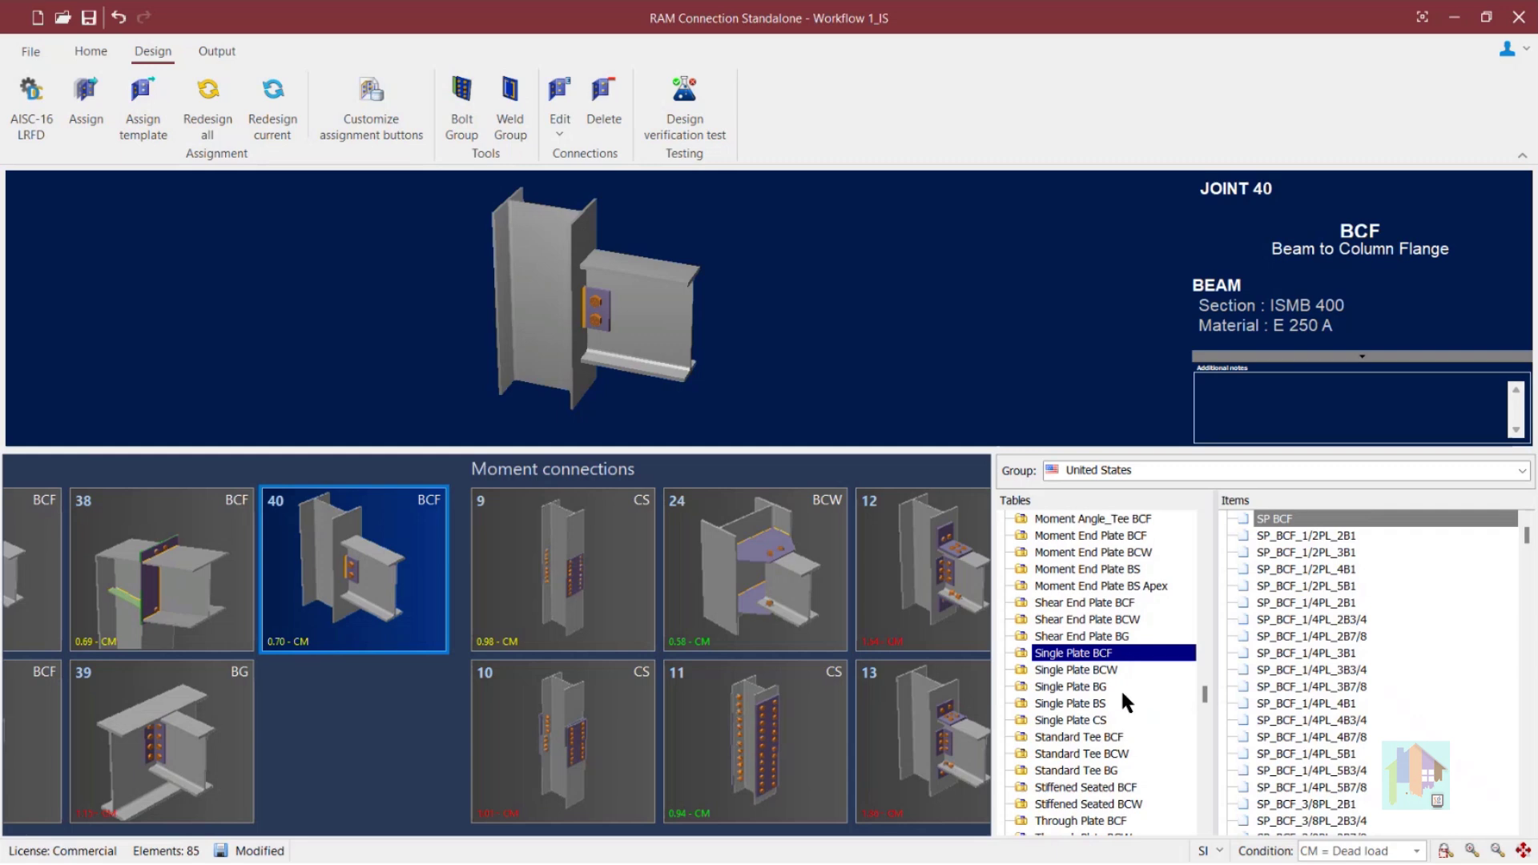
scroll(1122, 689, "down", 1)
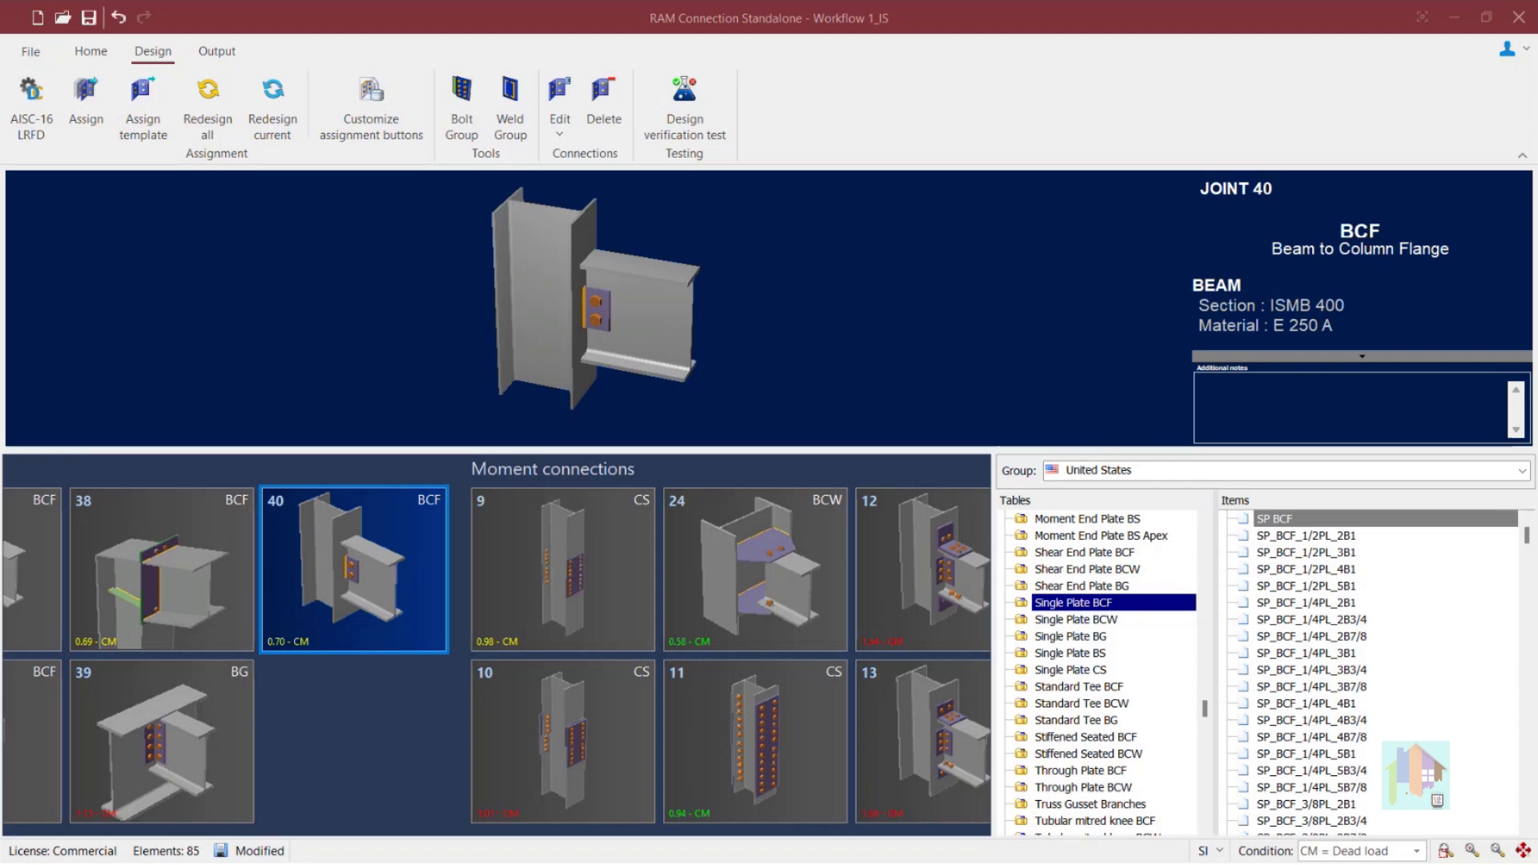
left_click(1347, 537)
left_click(1336, 555)
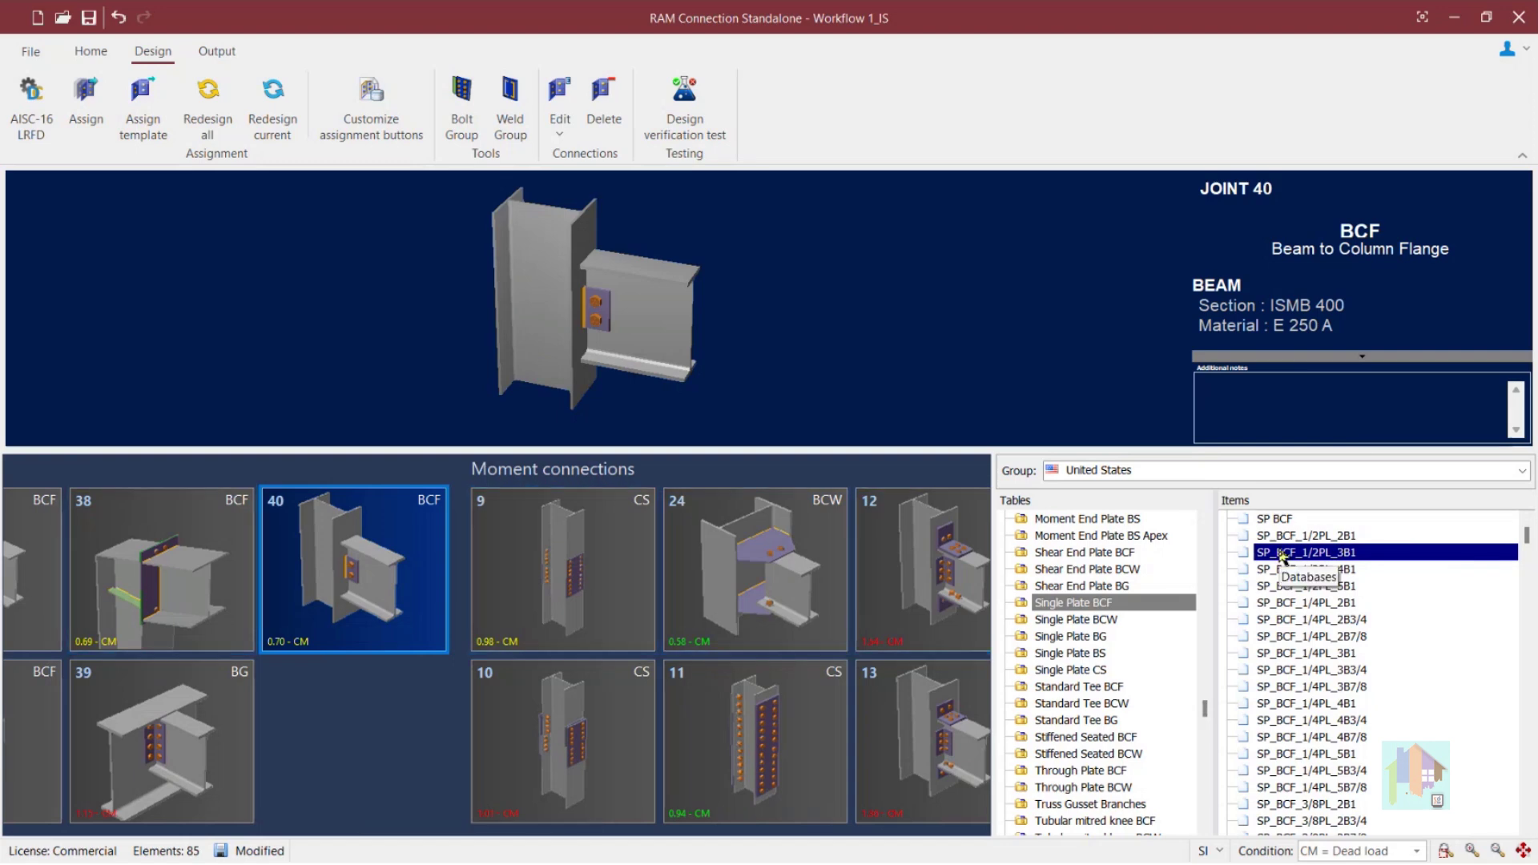
Open joint 40's single plate connection for editing and set its bolts to 1 1/4" A325 N
left_click(585, 313)
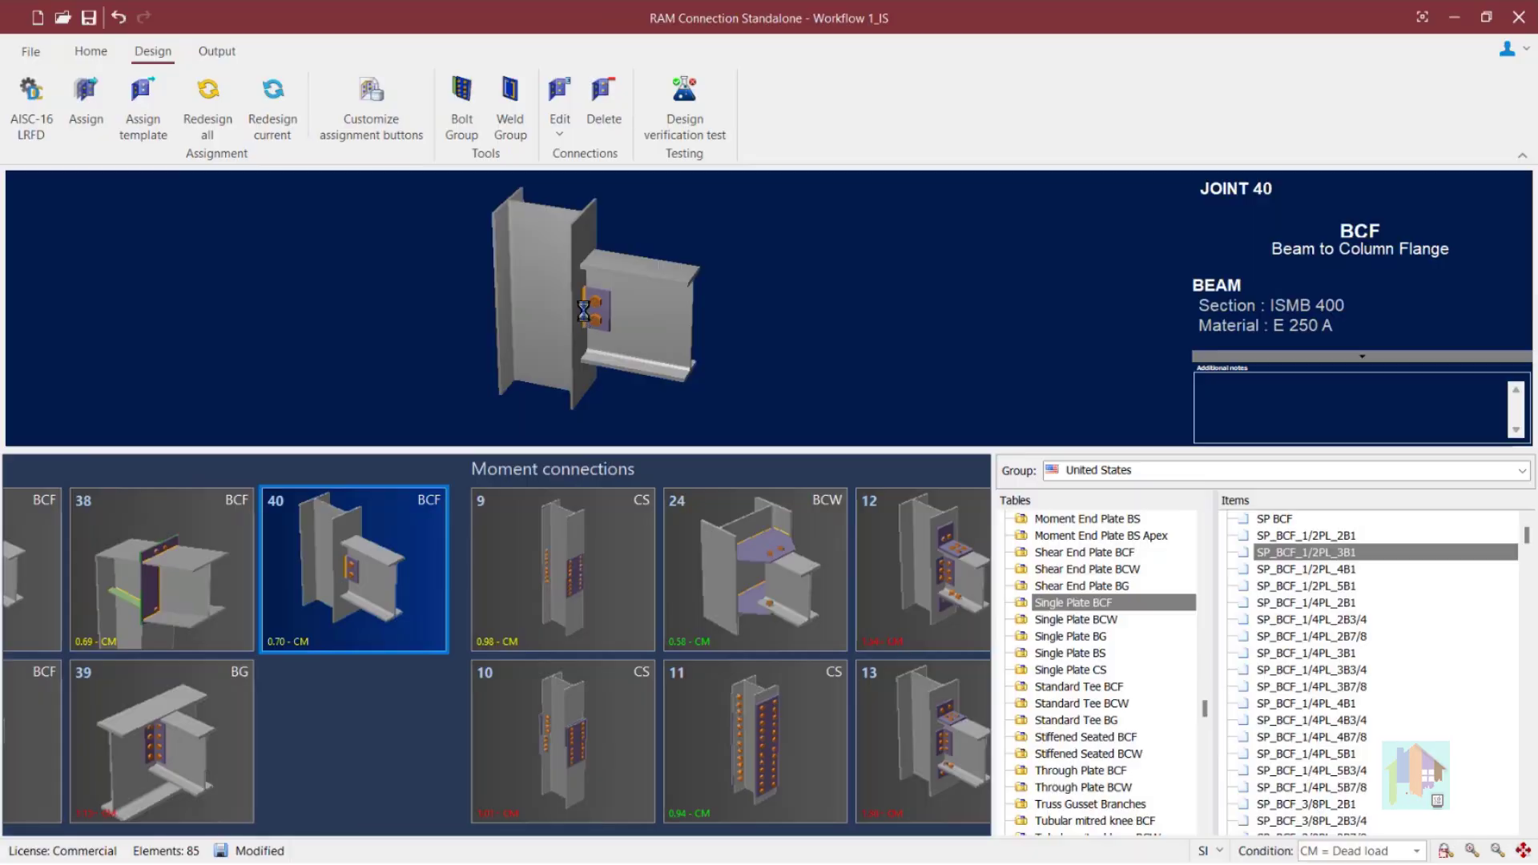
scroll(260, 631, "down", 5)
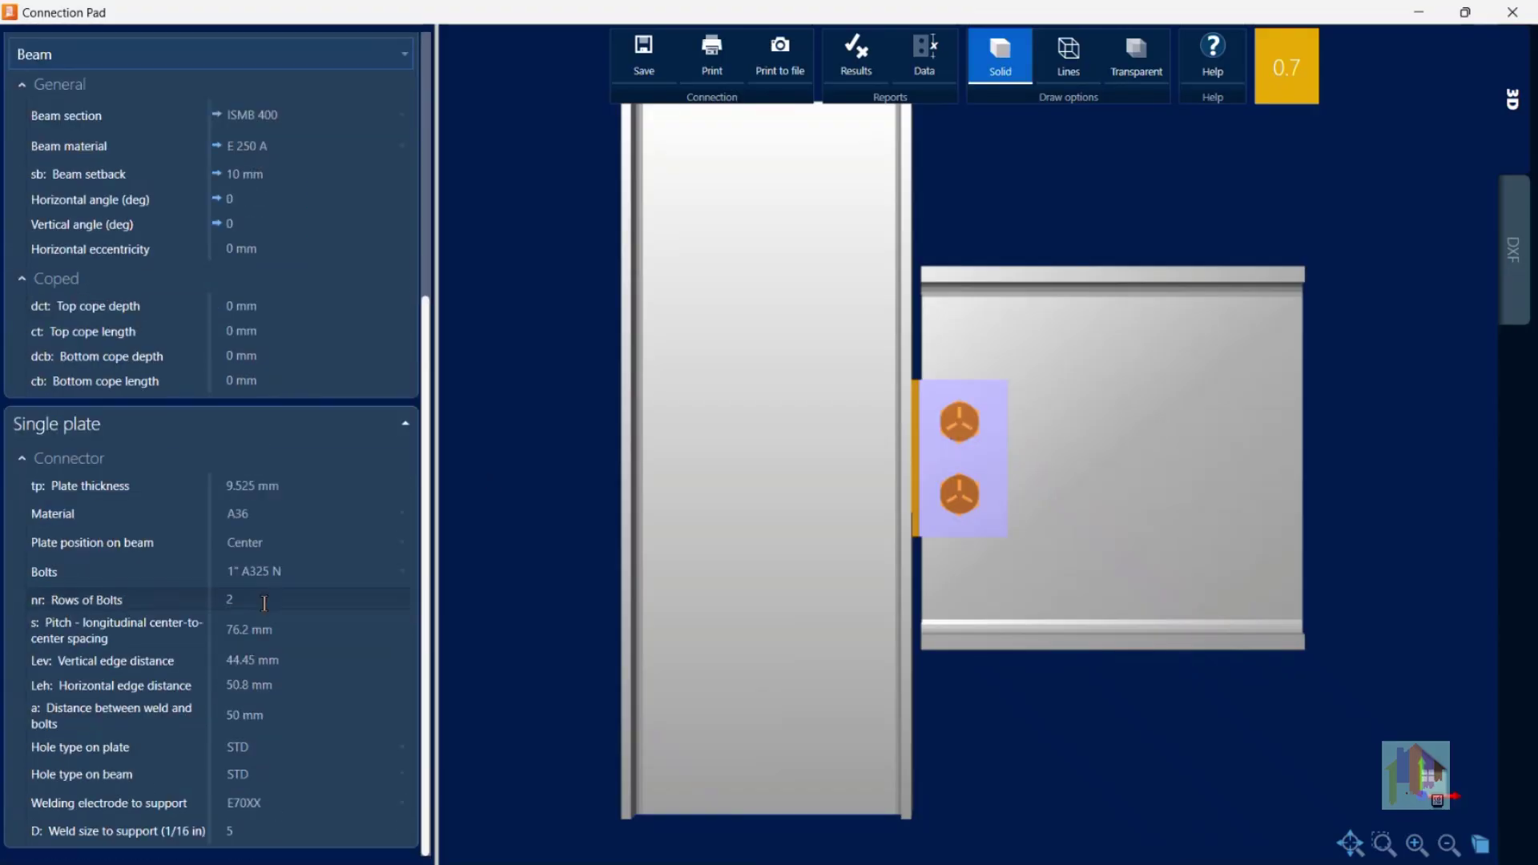
left_click(349, 580)
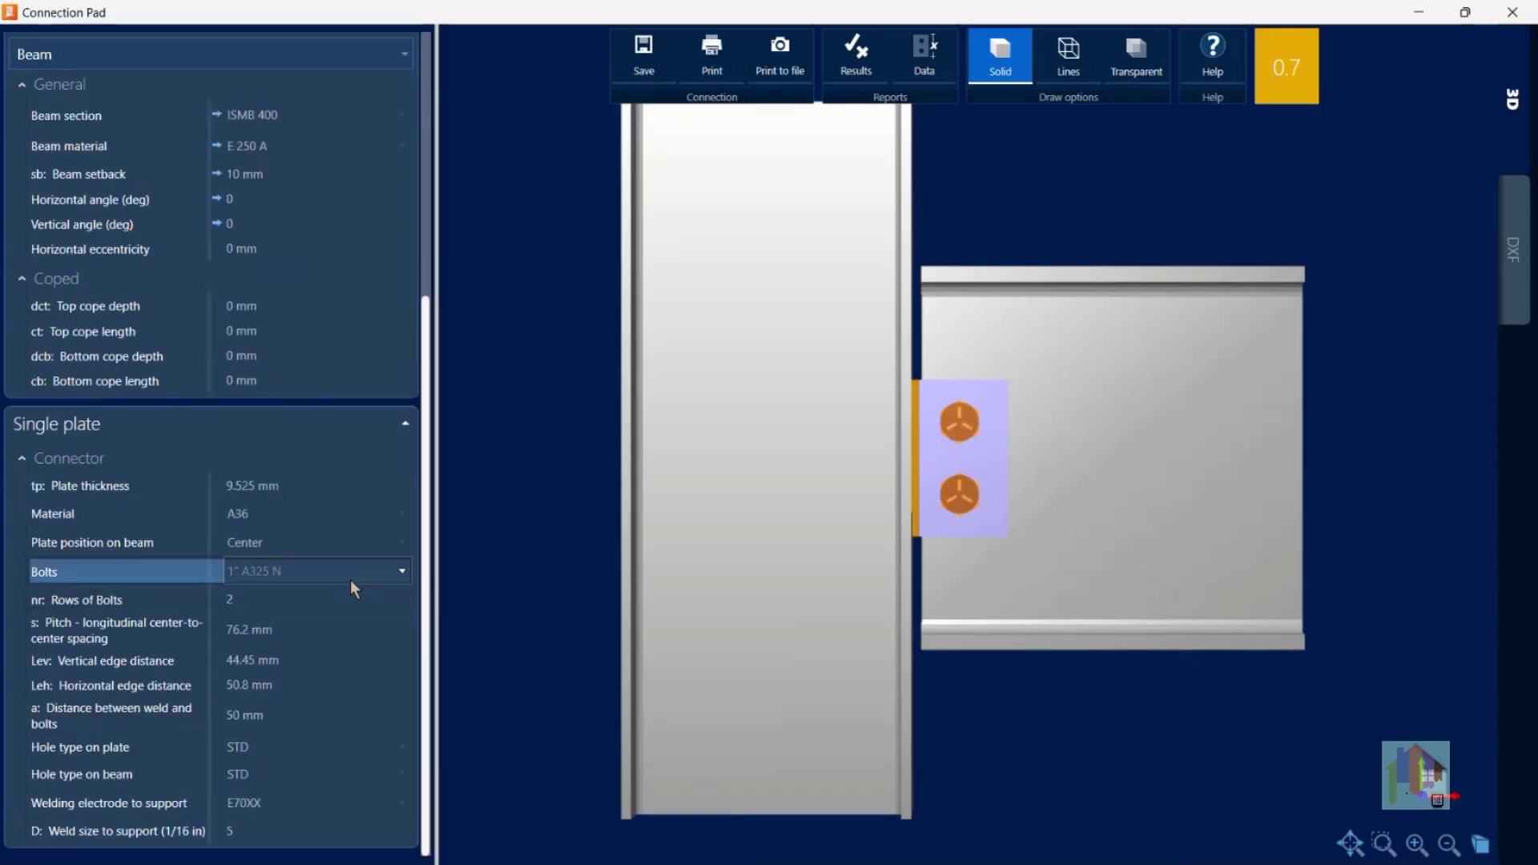
left_click(349, 580)
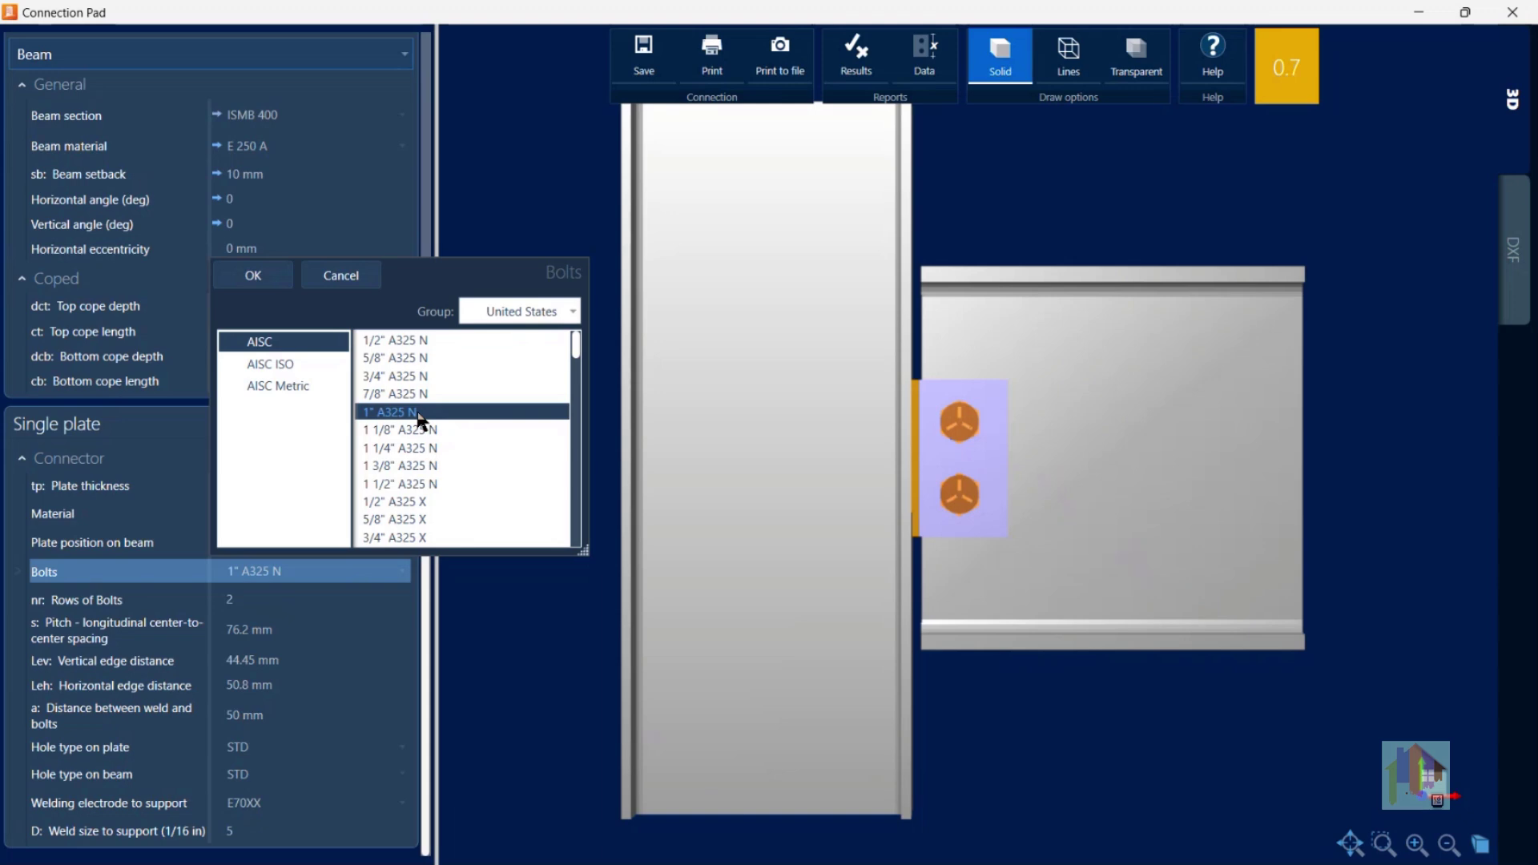
left_click(378, 441)
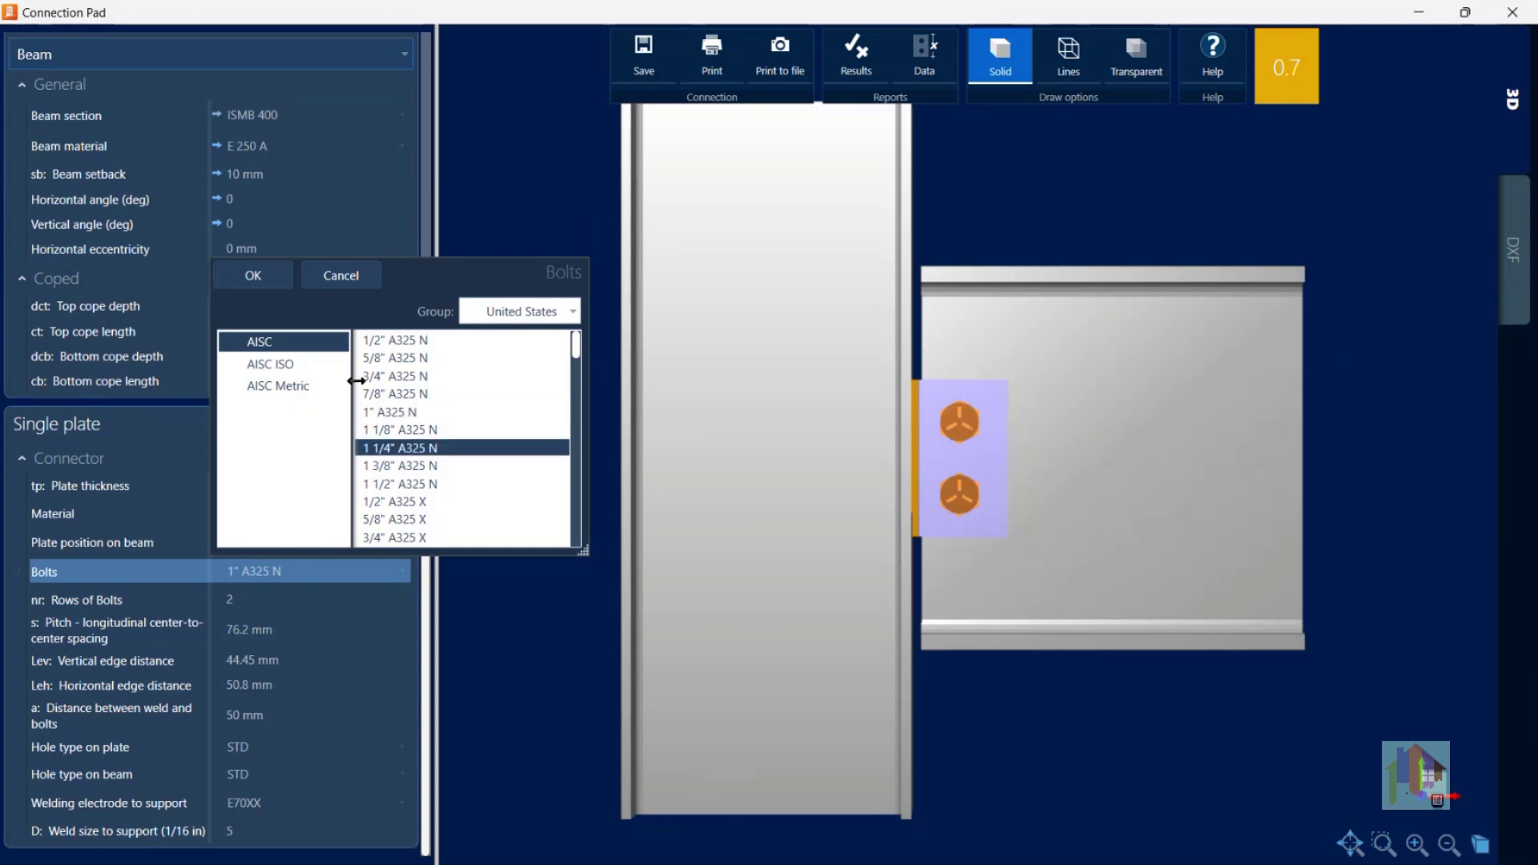
left_click(268, 283)
left_click_drag(980, 443, 964, 481)
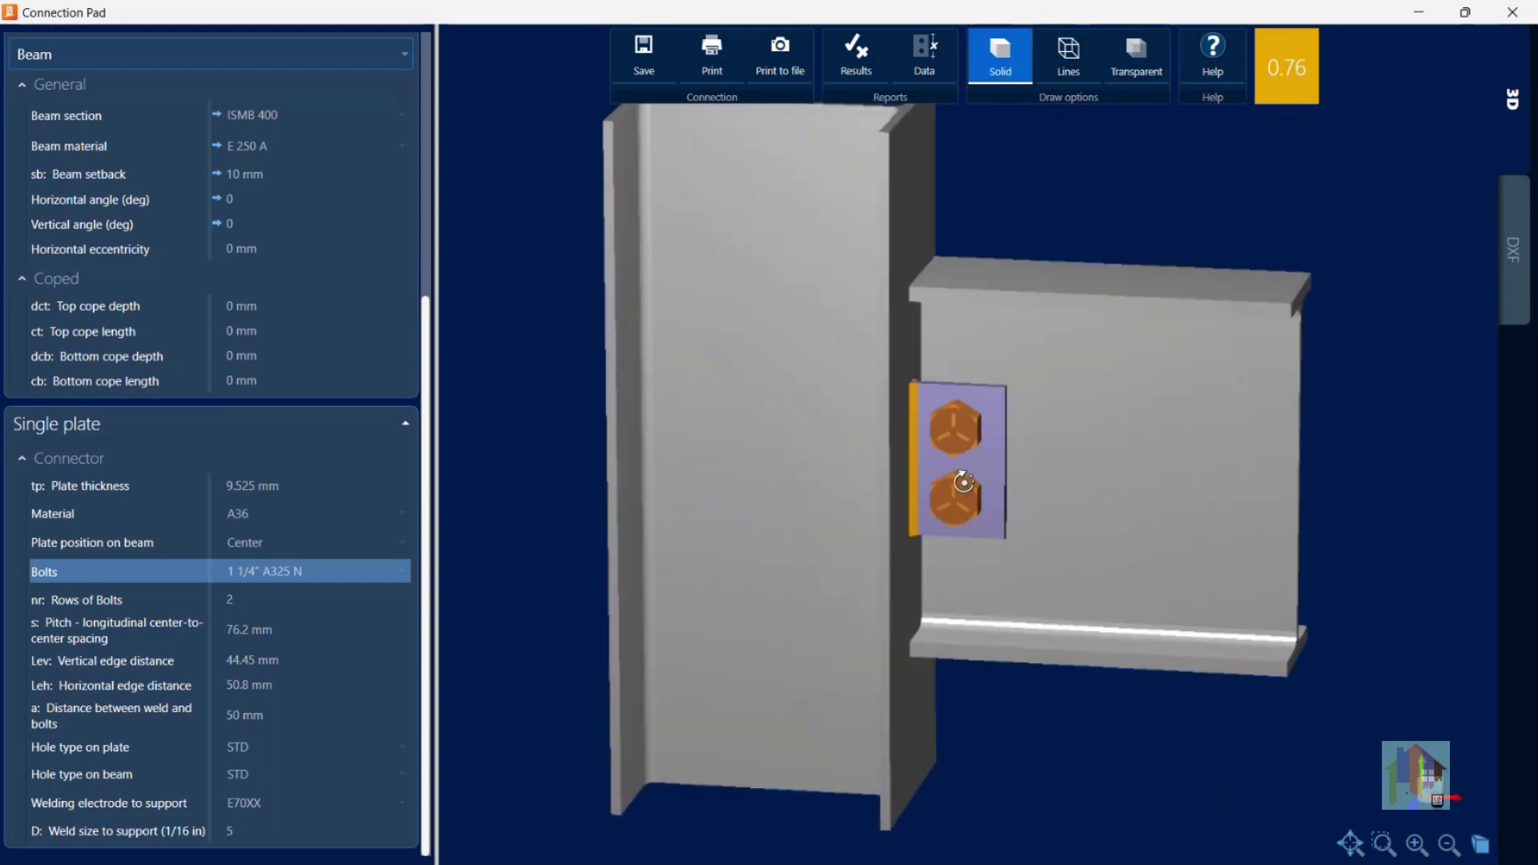
left_click_drag(964, 482, 889, 478)
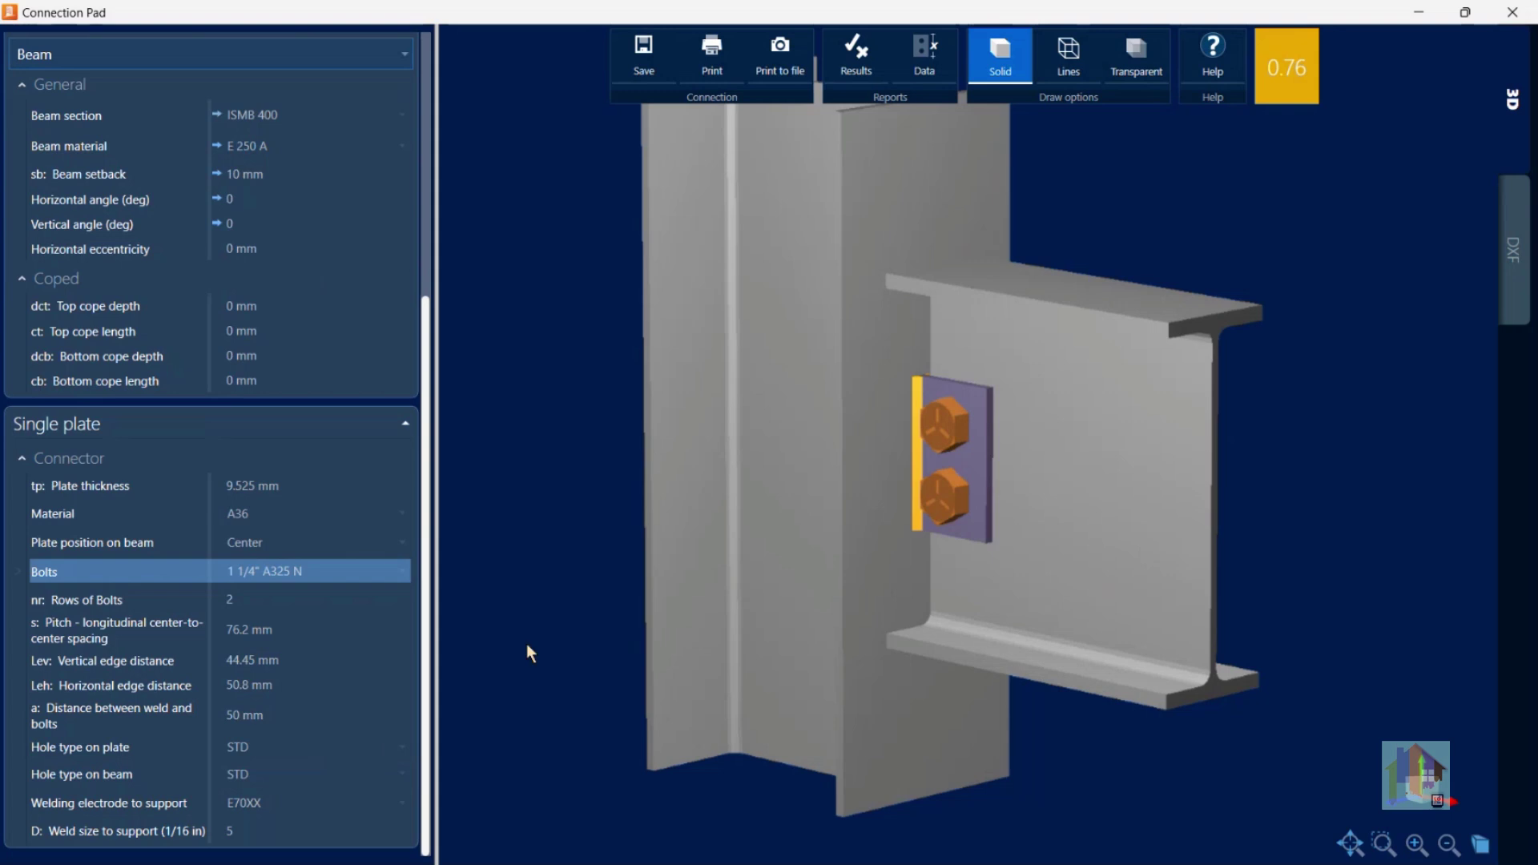
Try the SSL hole type on the beam and set it back to STD
left_click(343, 774)
left_click(343, 774)
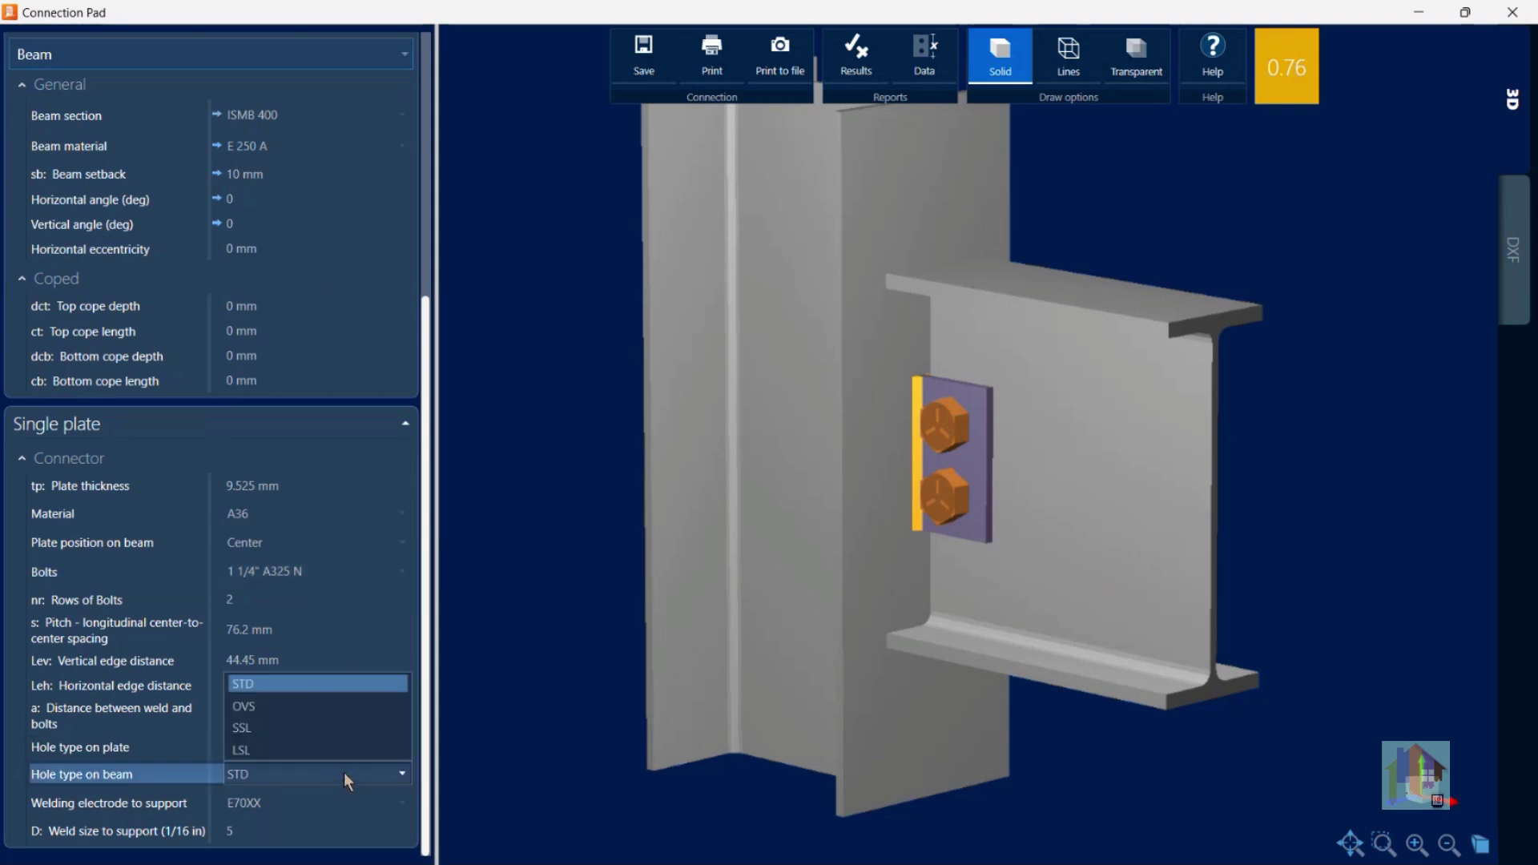
left_click(316, 727)
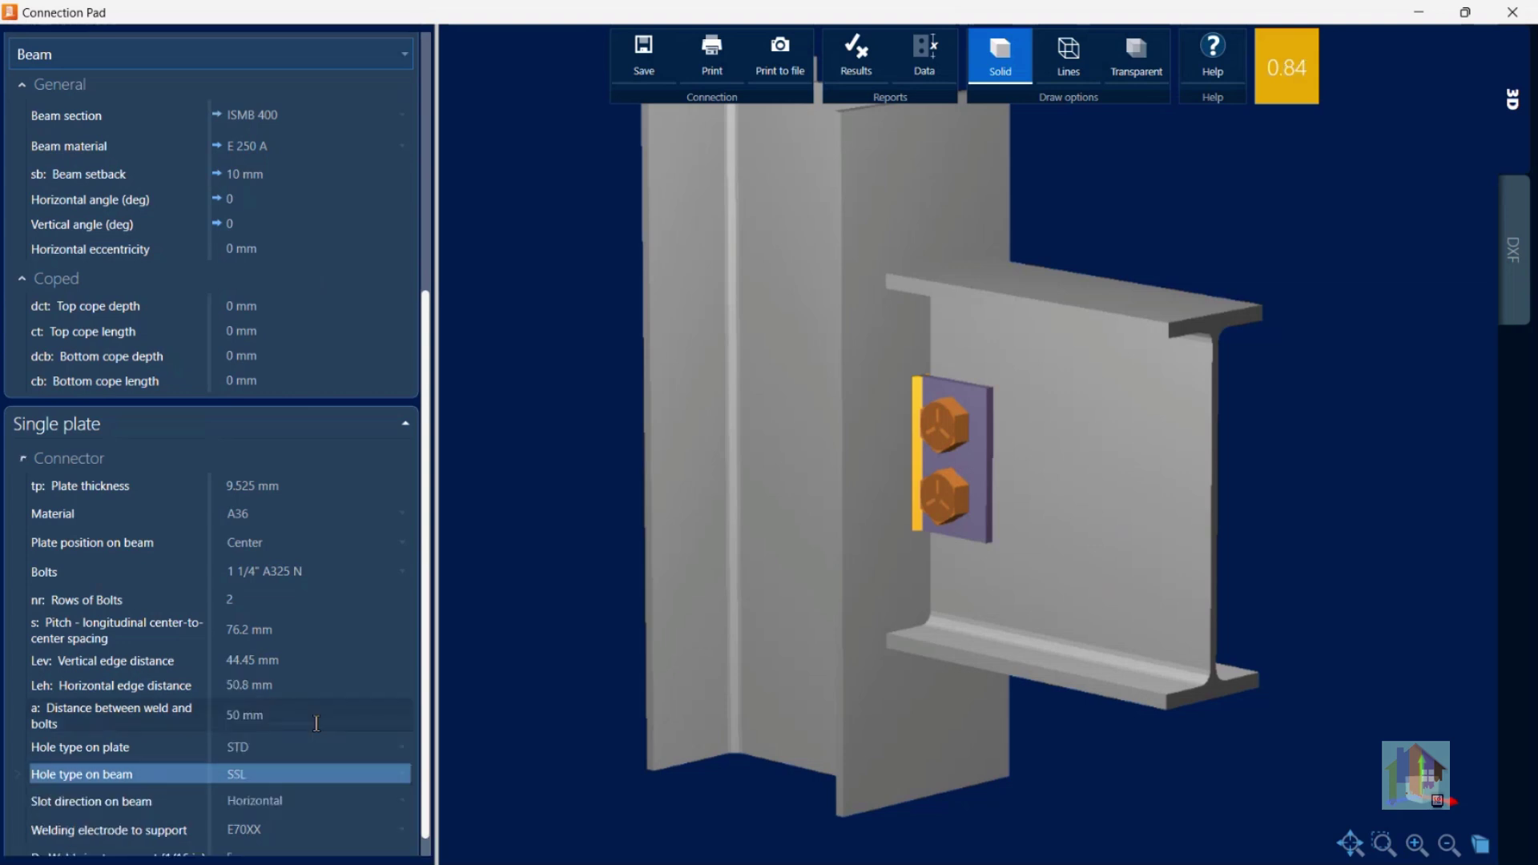
left_click(313, 780)
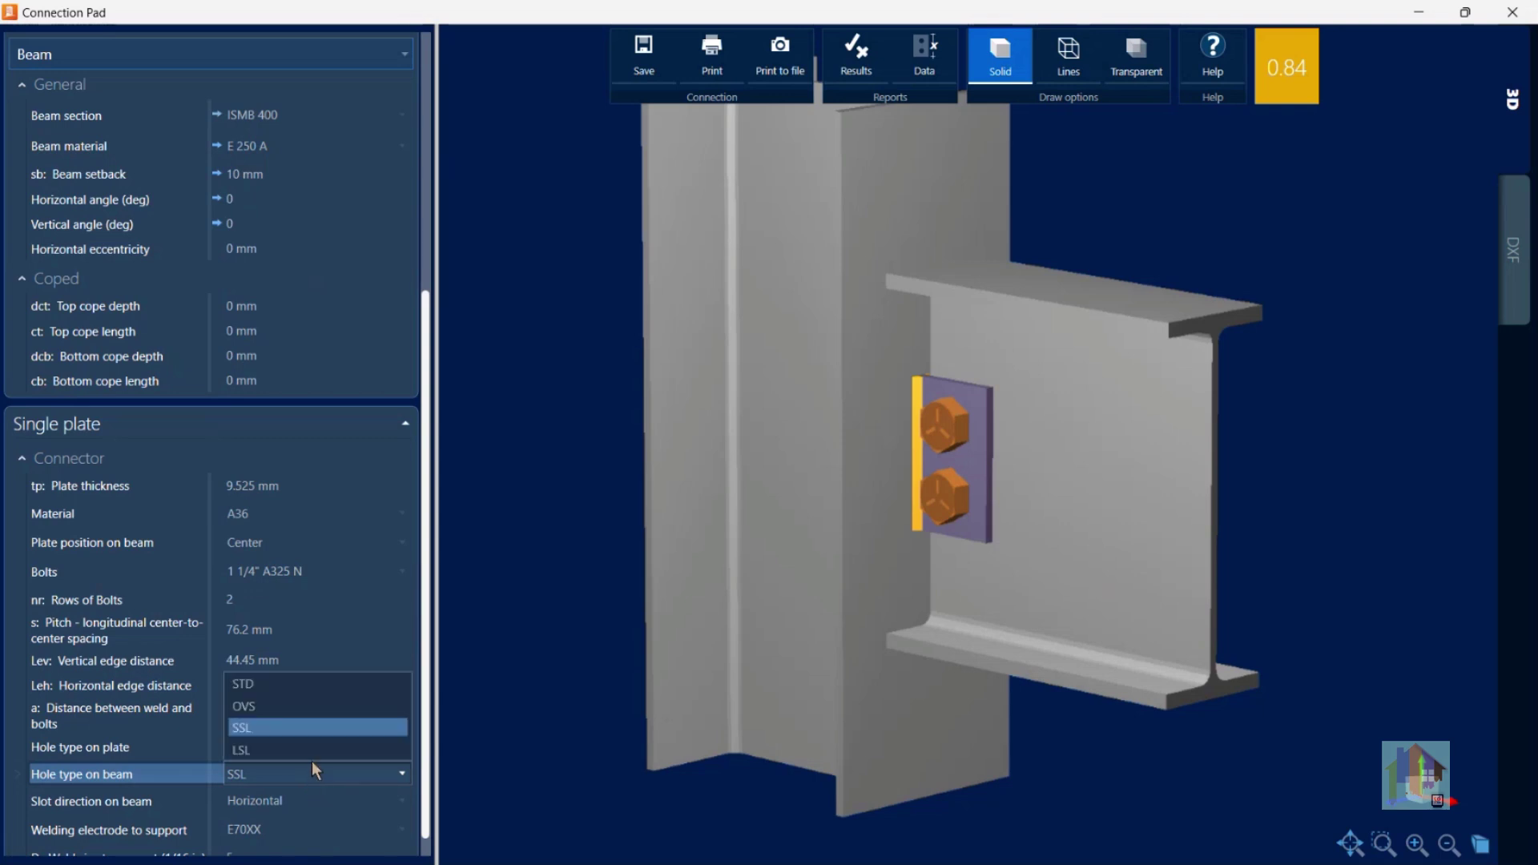
left_click(302, 690)
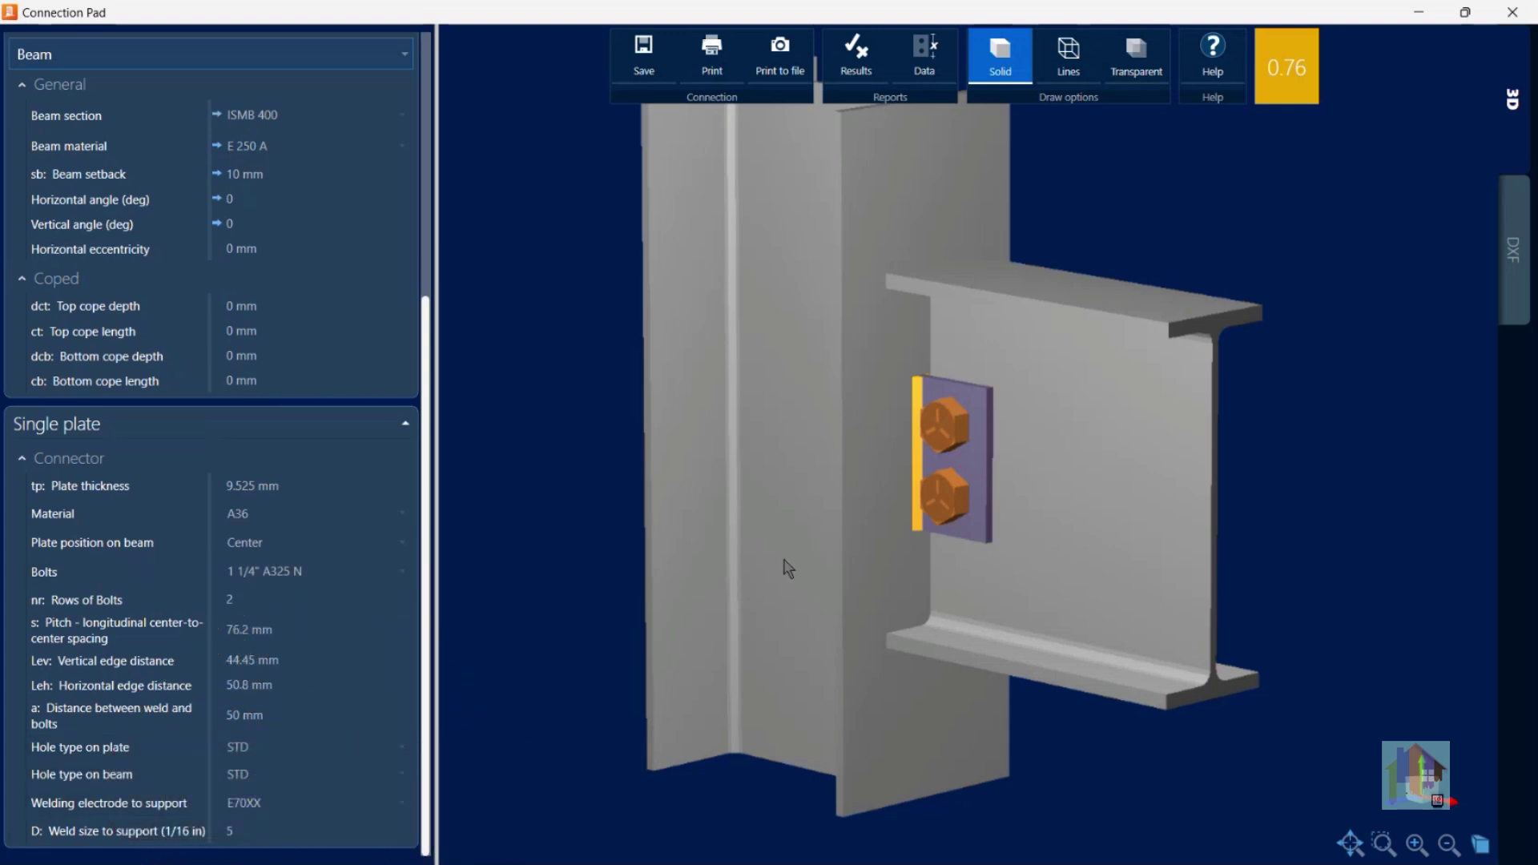
Close joint 40's connection editor without saving the pending changes
left_click_drag(967, 529, 1008, 516)
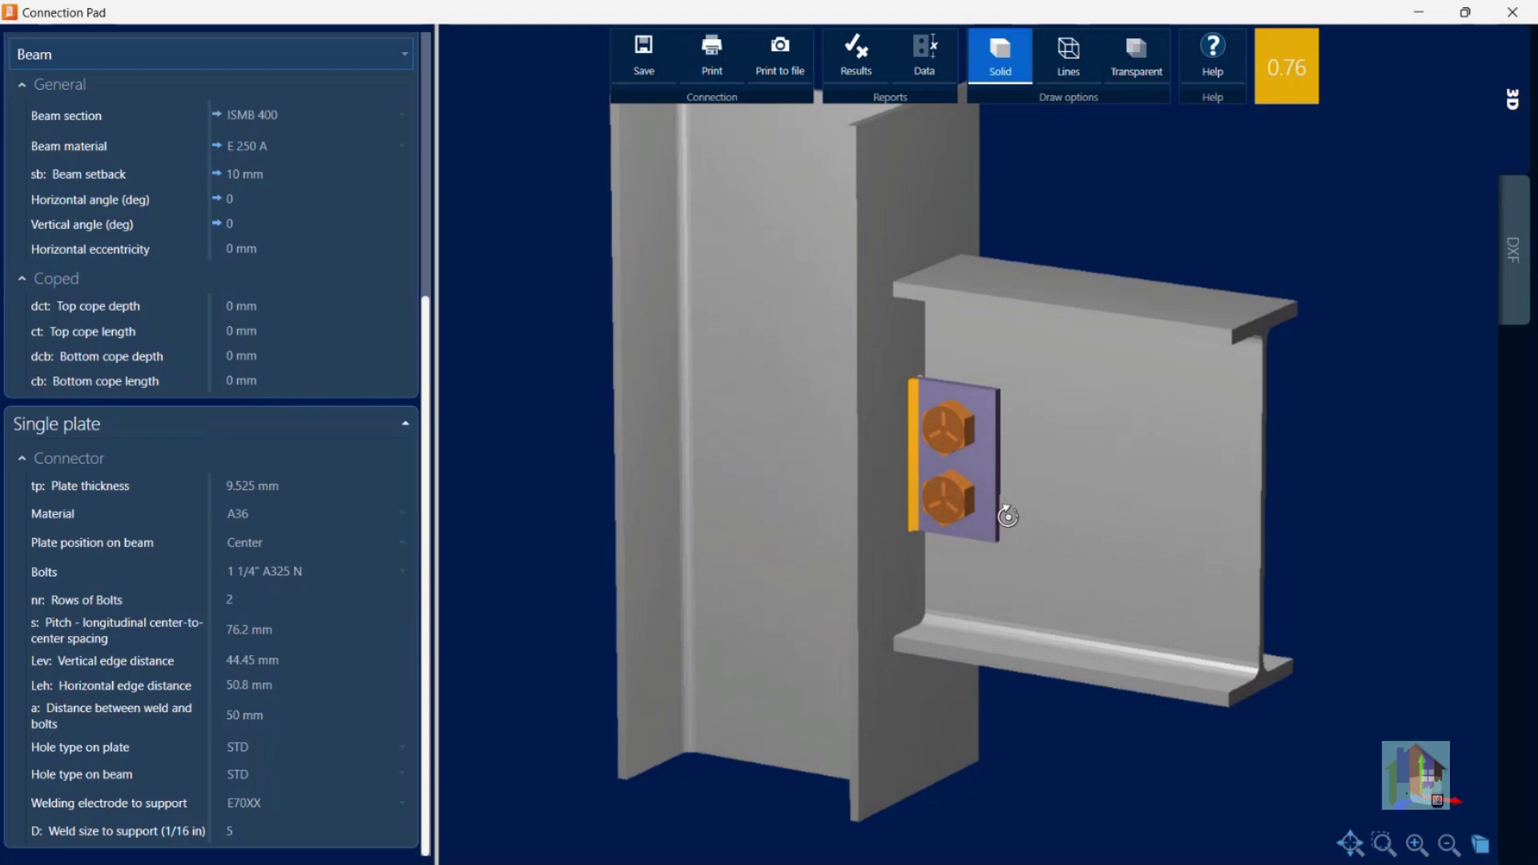
left_click(1513, 12)
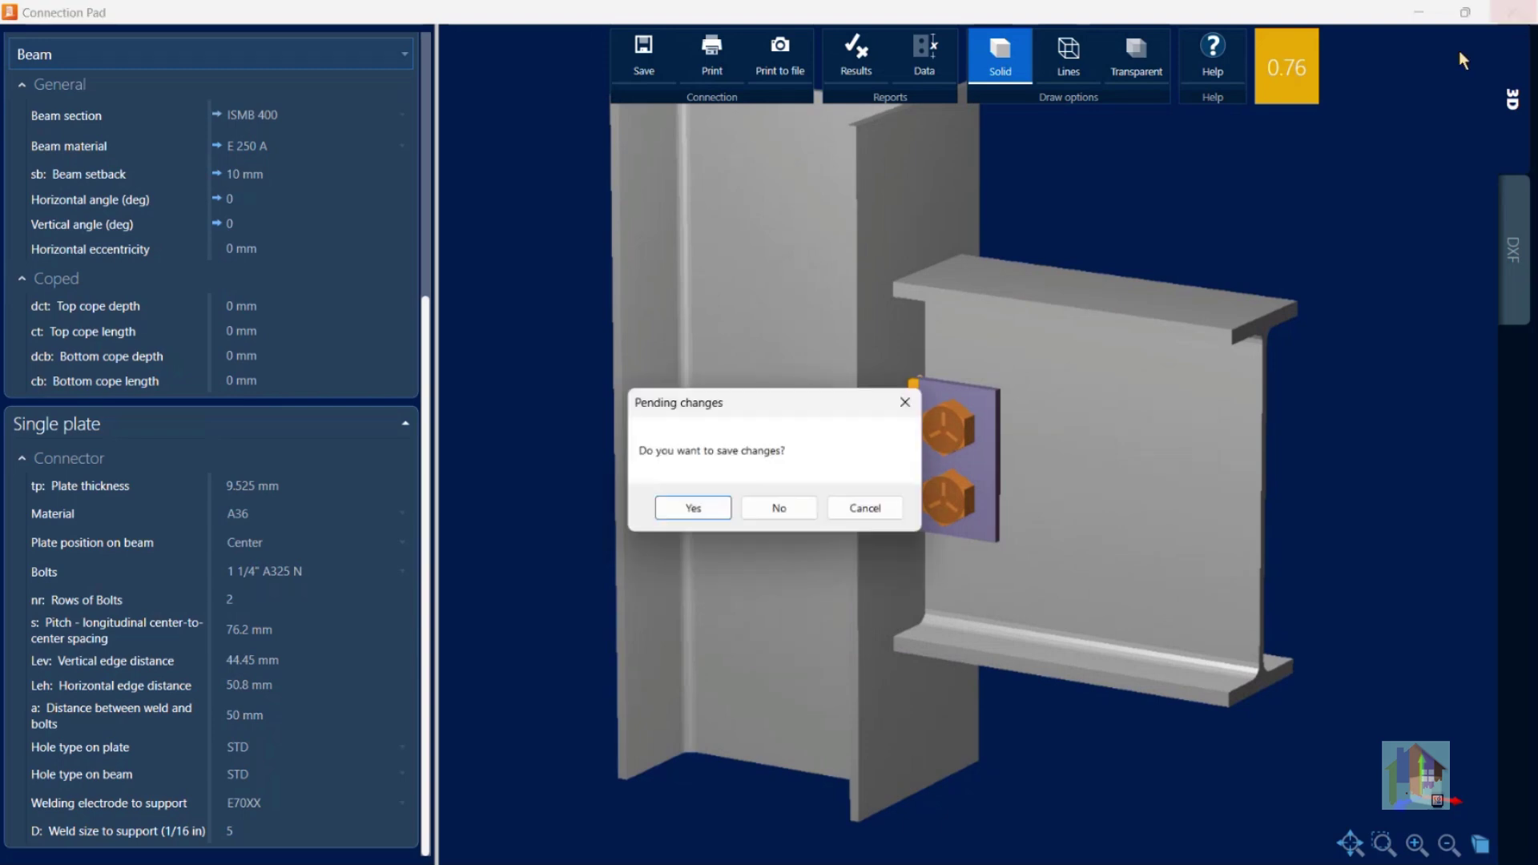
left_click(767, 513)
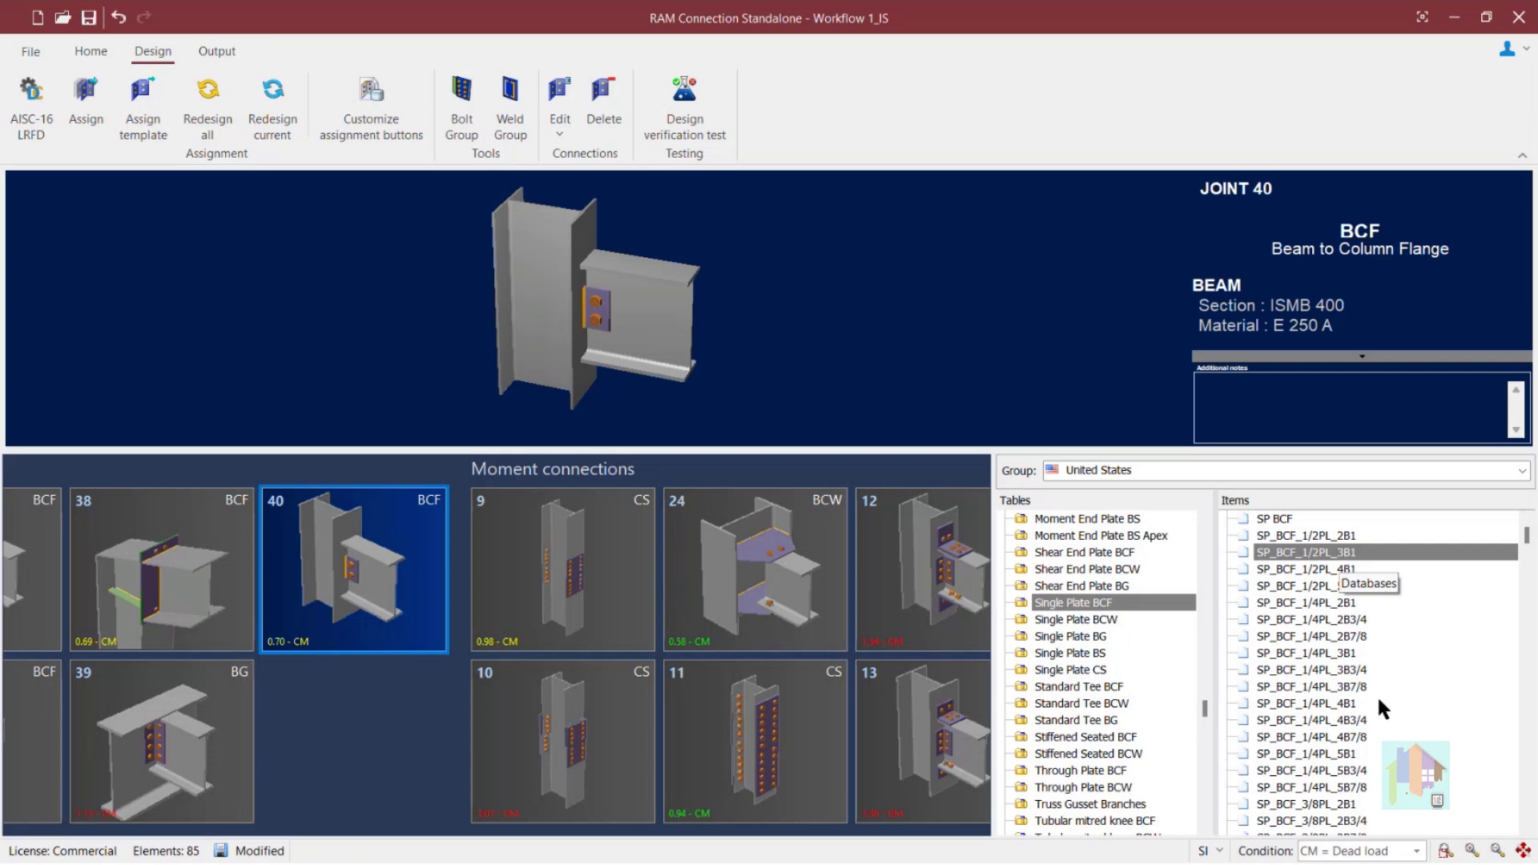
Open the connections database and list the MyBCF templates in the BCW-SP-cust and crane_bracket_bcf tables
scroll(1366, 670, "down", 7)
scroll(1367, 672, "up", 4)
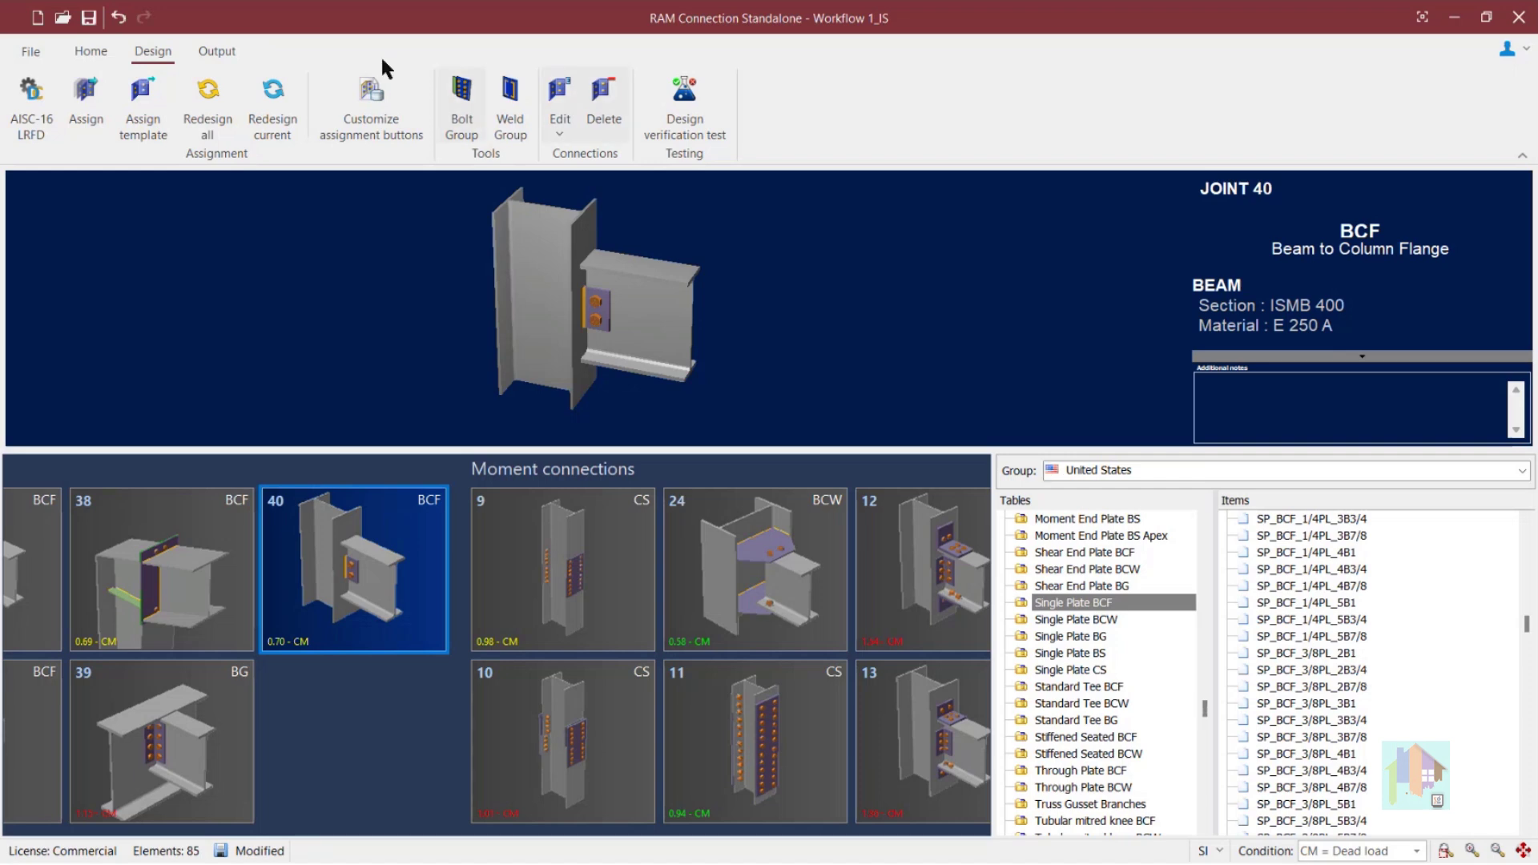
left_click(90, 50)
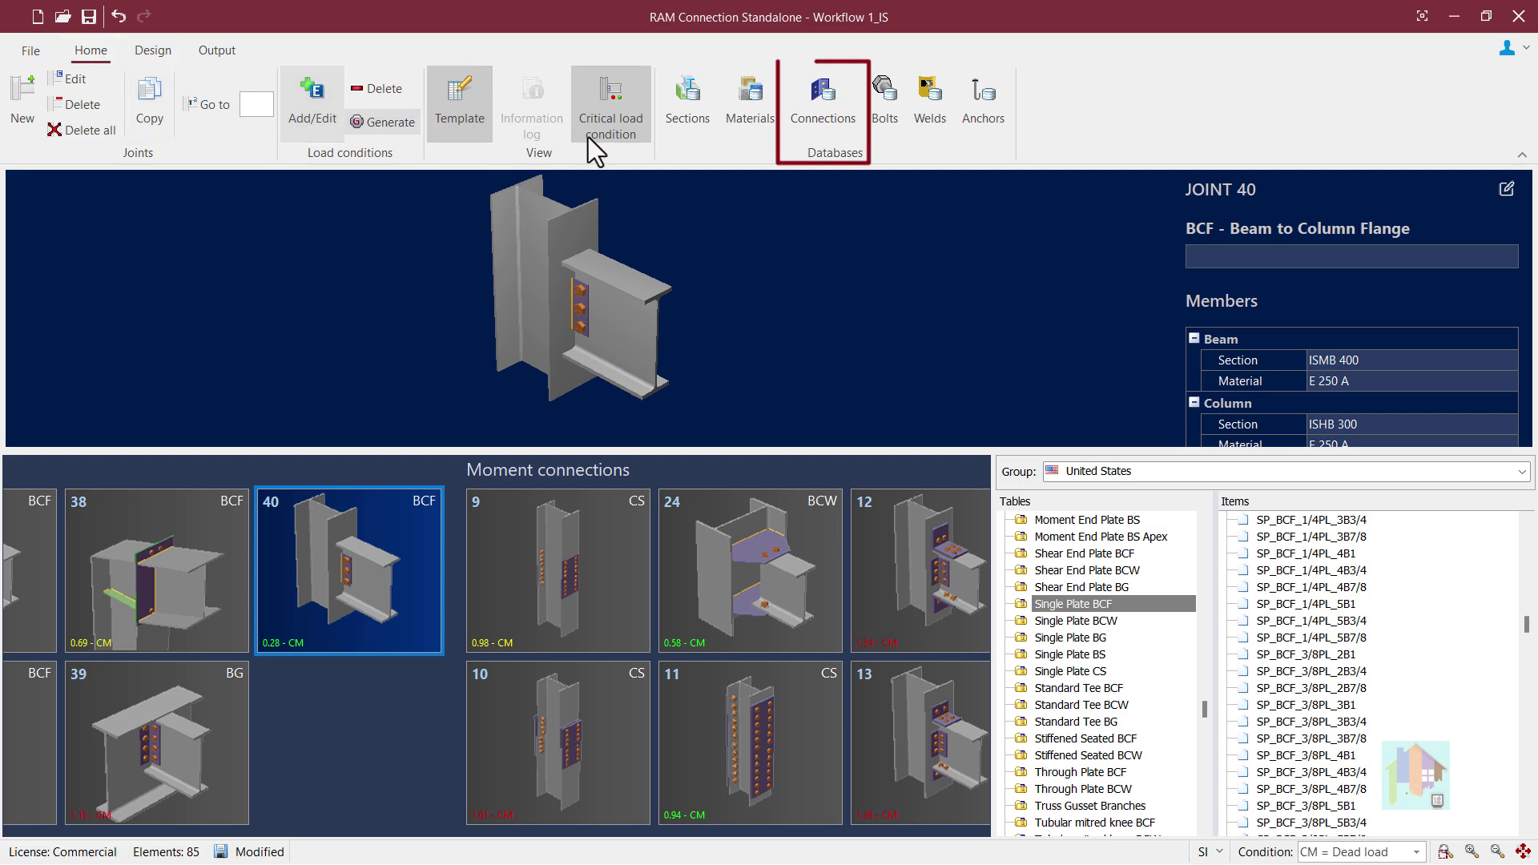
left_click(826, 118)
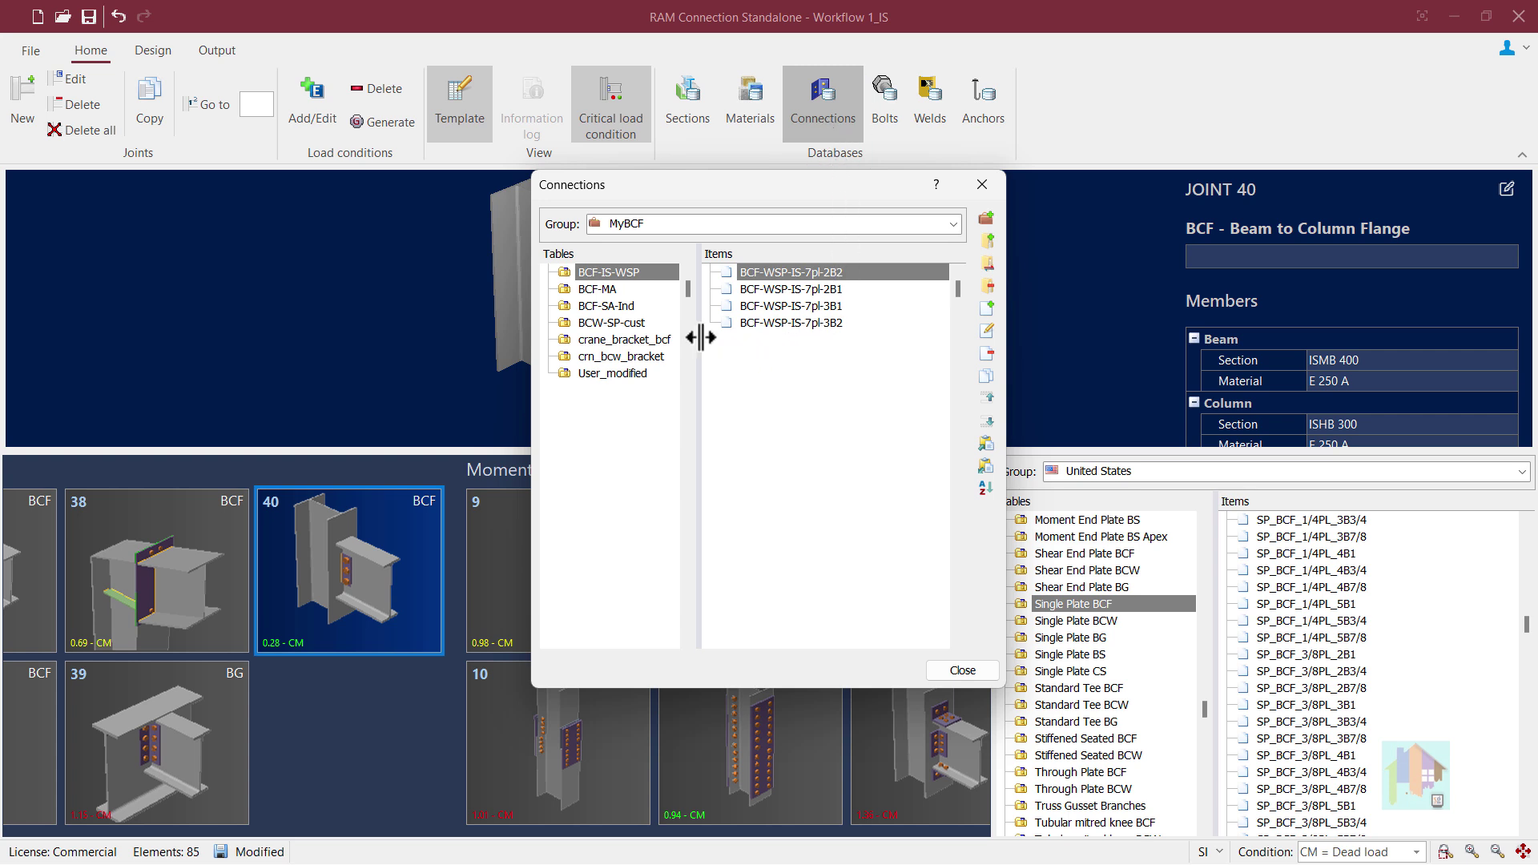
left_click(628, 325)
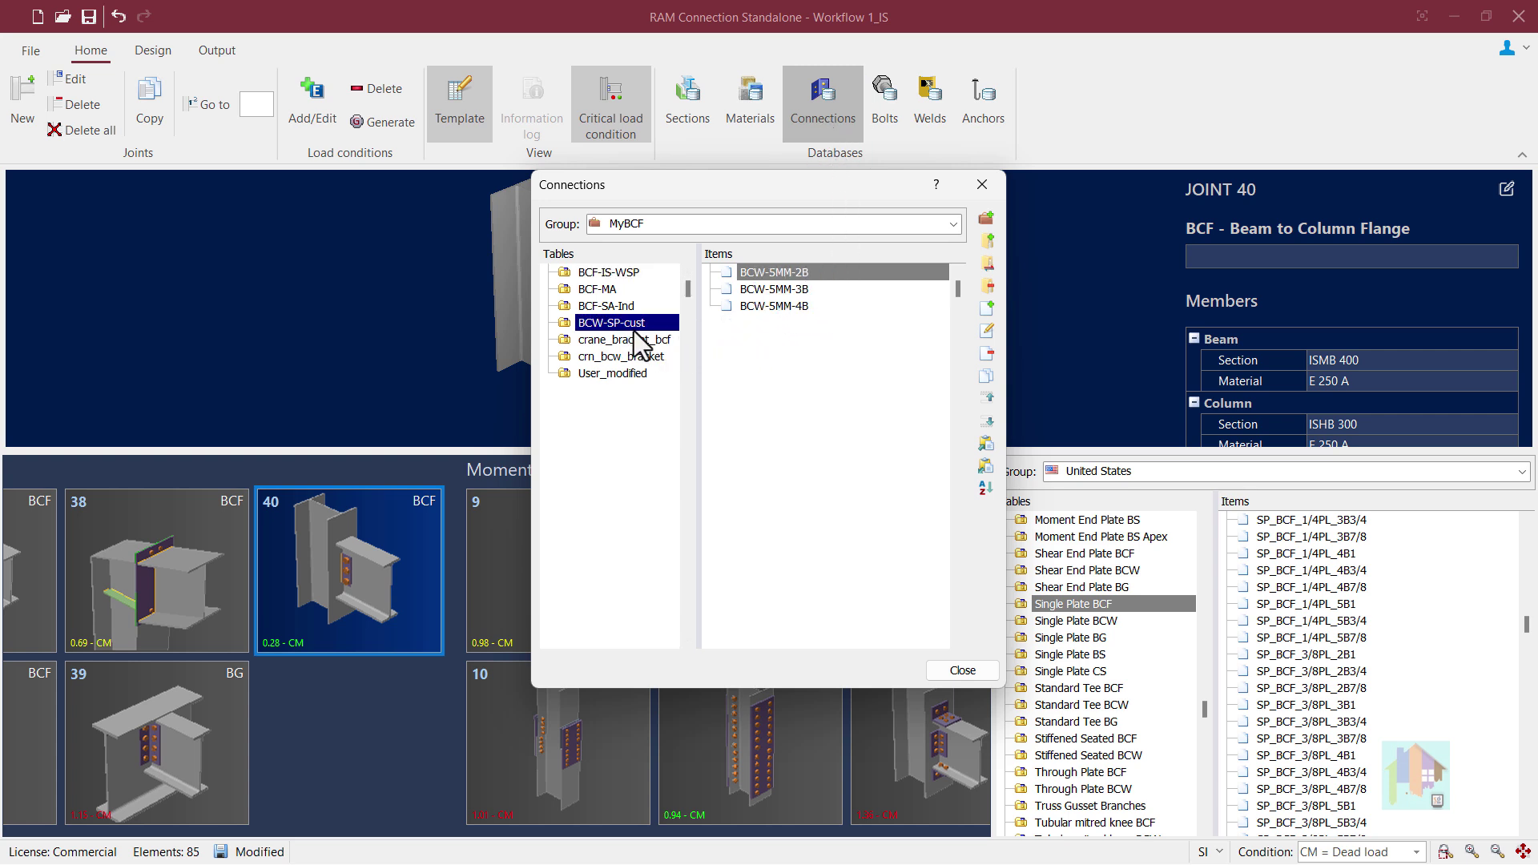
left_click(646, 342)
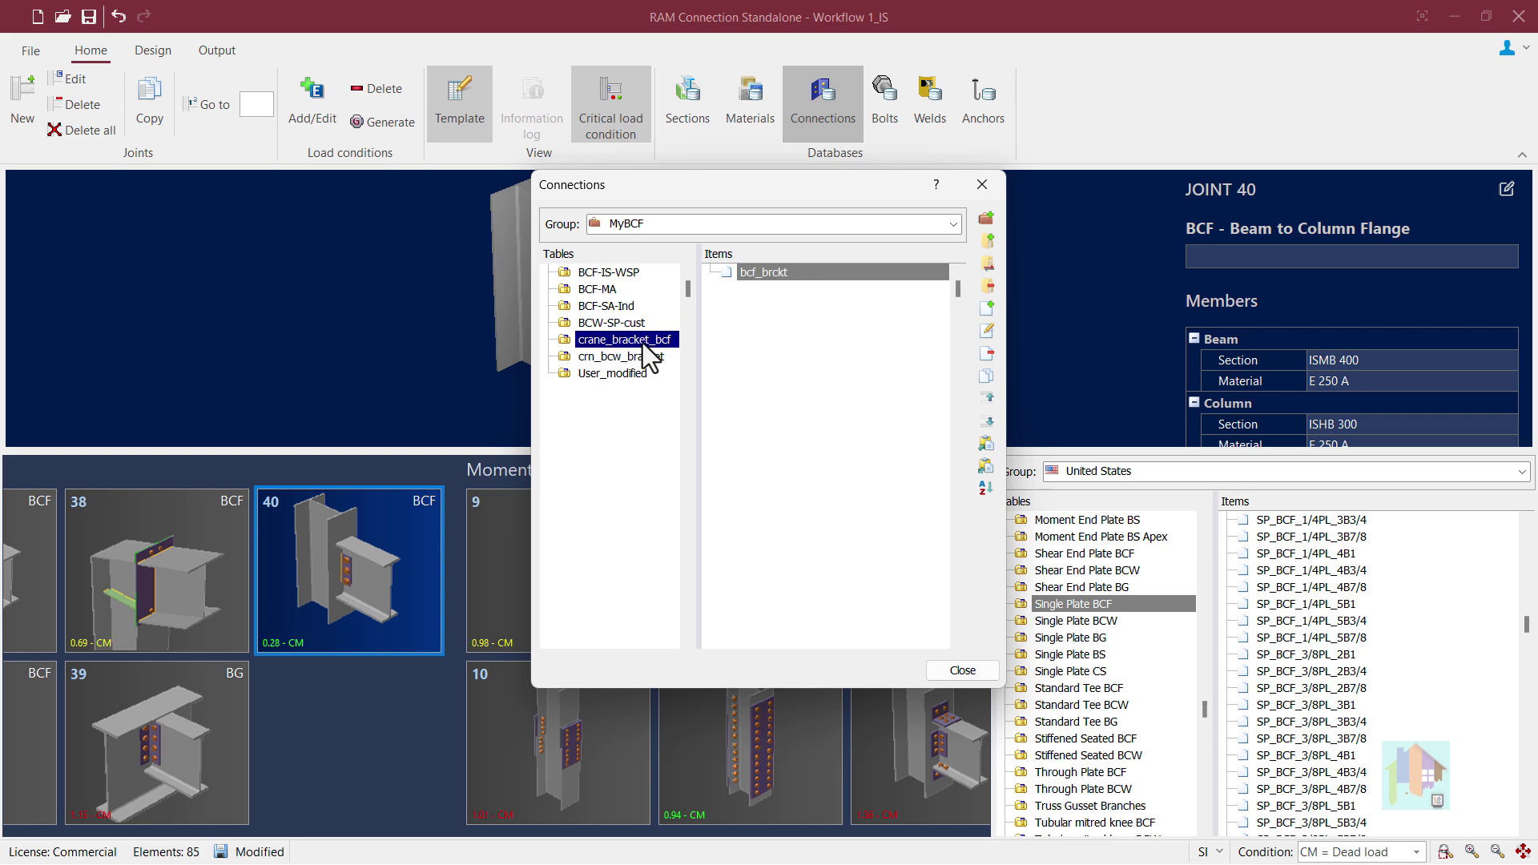
Open the bcf_brckt template to examine its tee bracket in 3D, and close it unchanged
double_click(747, 271)
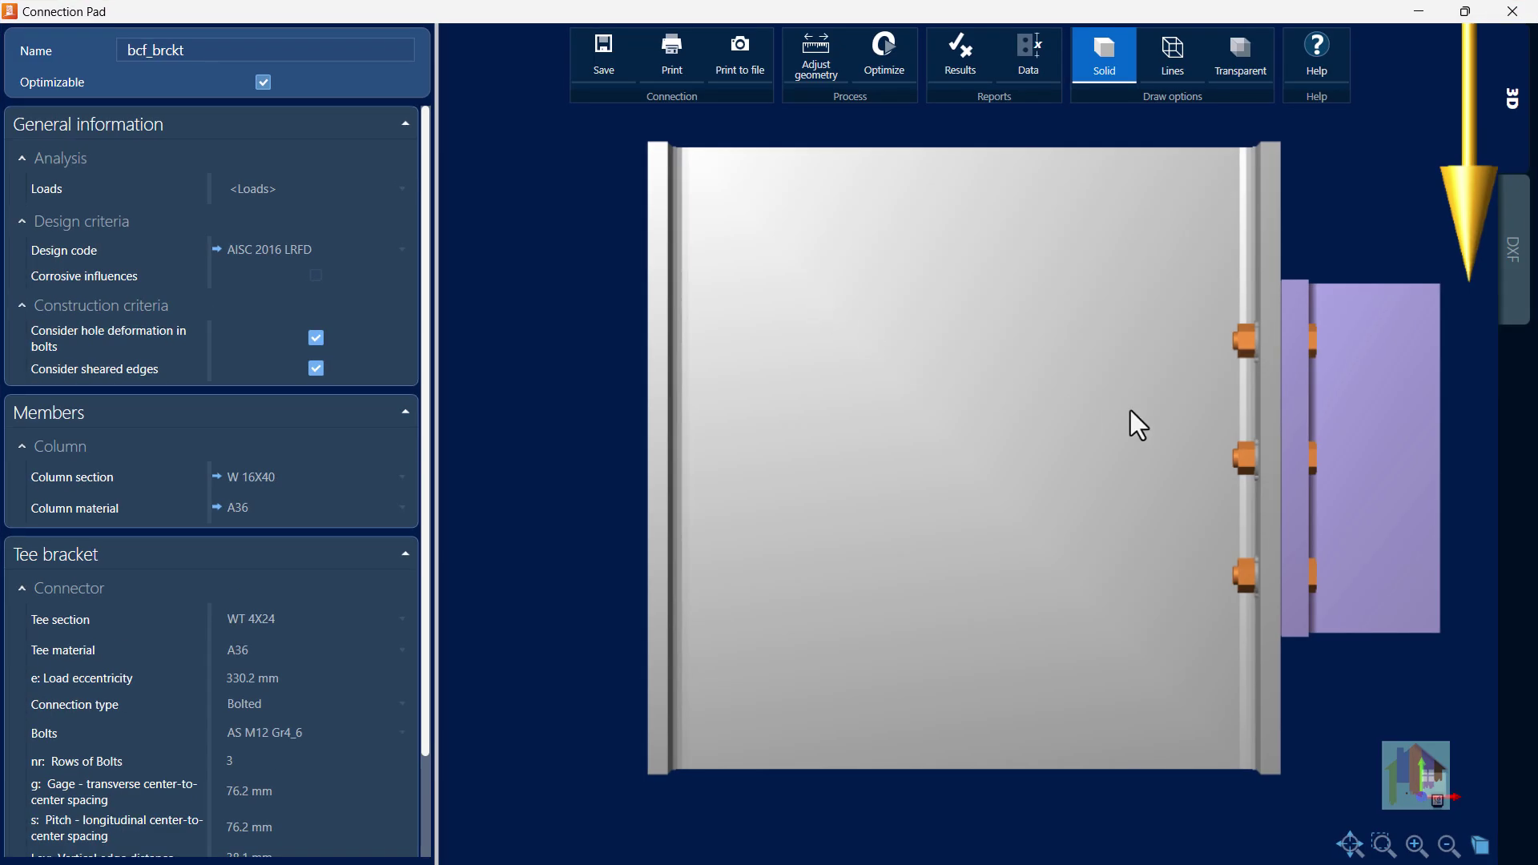
left_click_drag(1133, 423, 1038, 469)
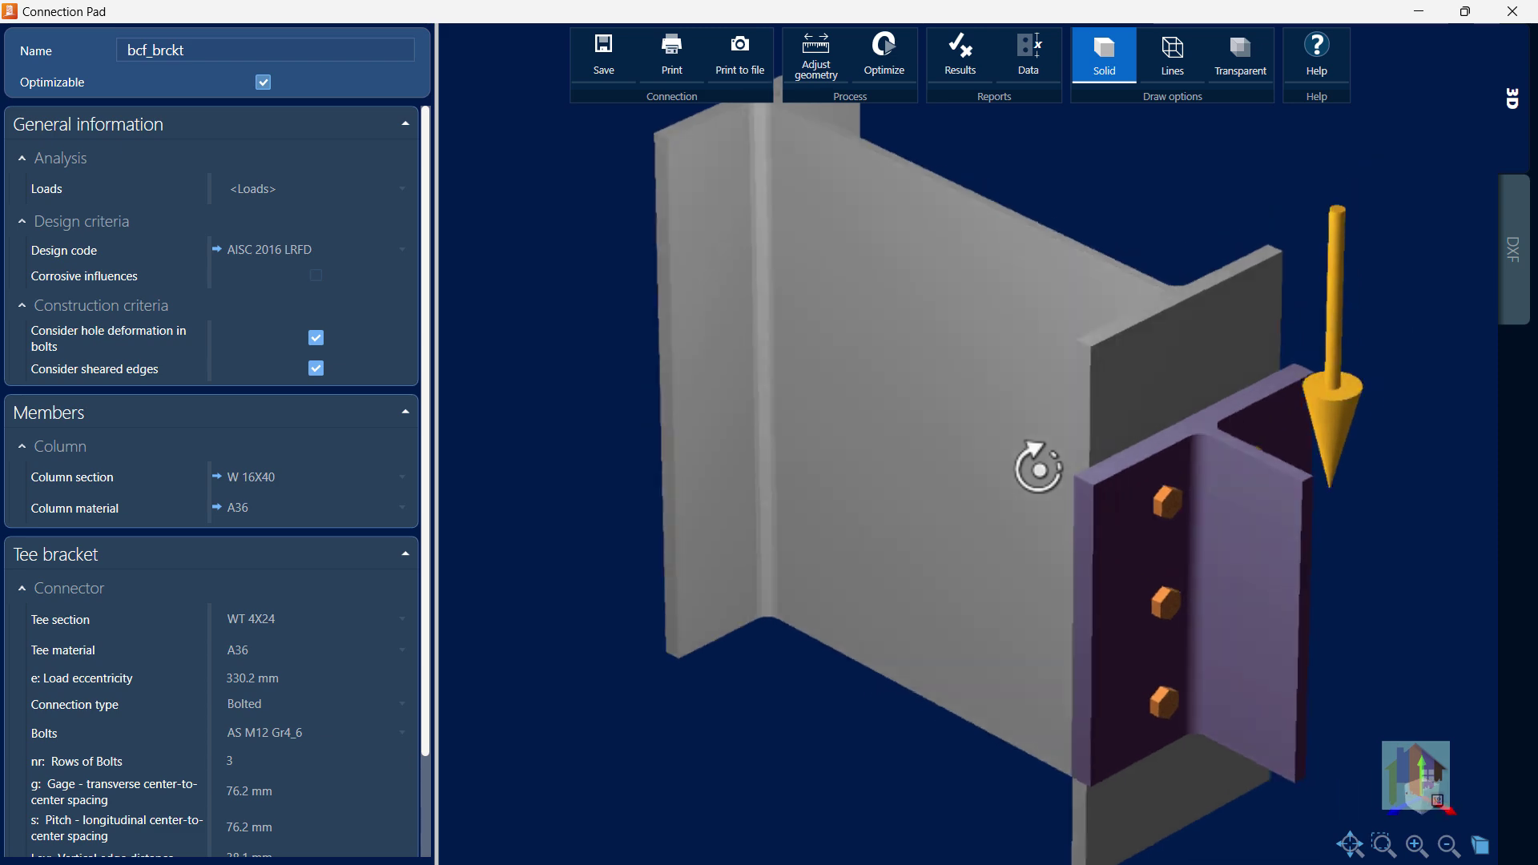
left_click(1513, 11)
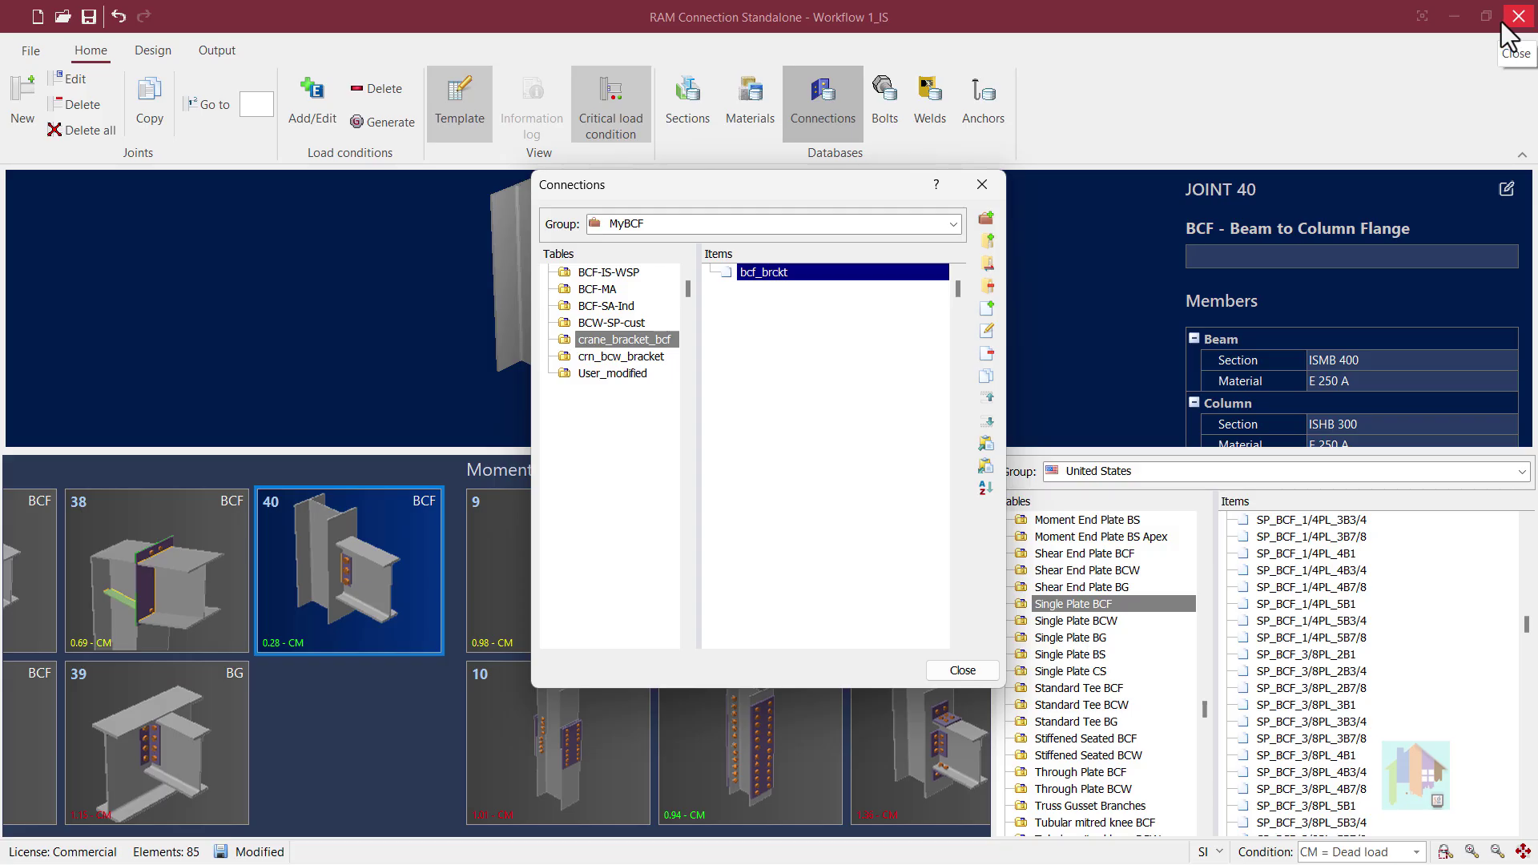